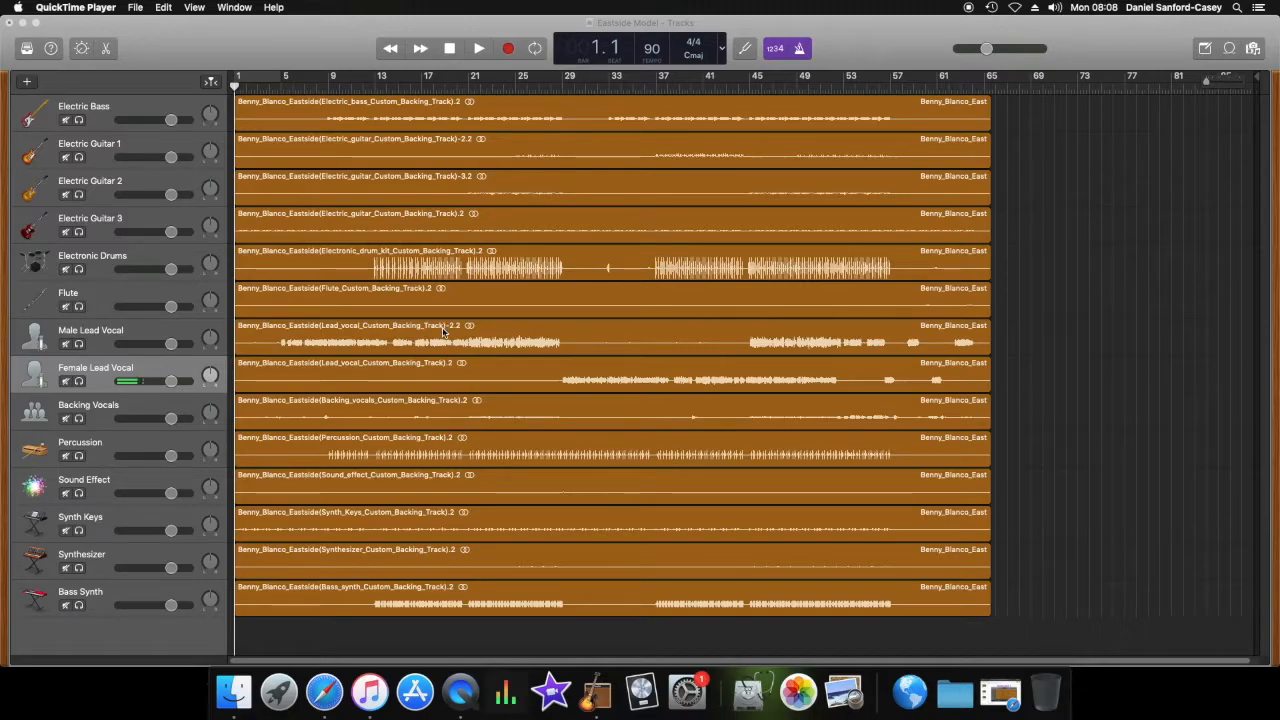
Step: Move the Percussion track directly below the Electronic Drums track
click(103, 264)
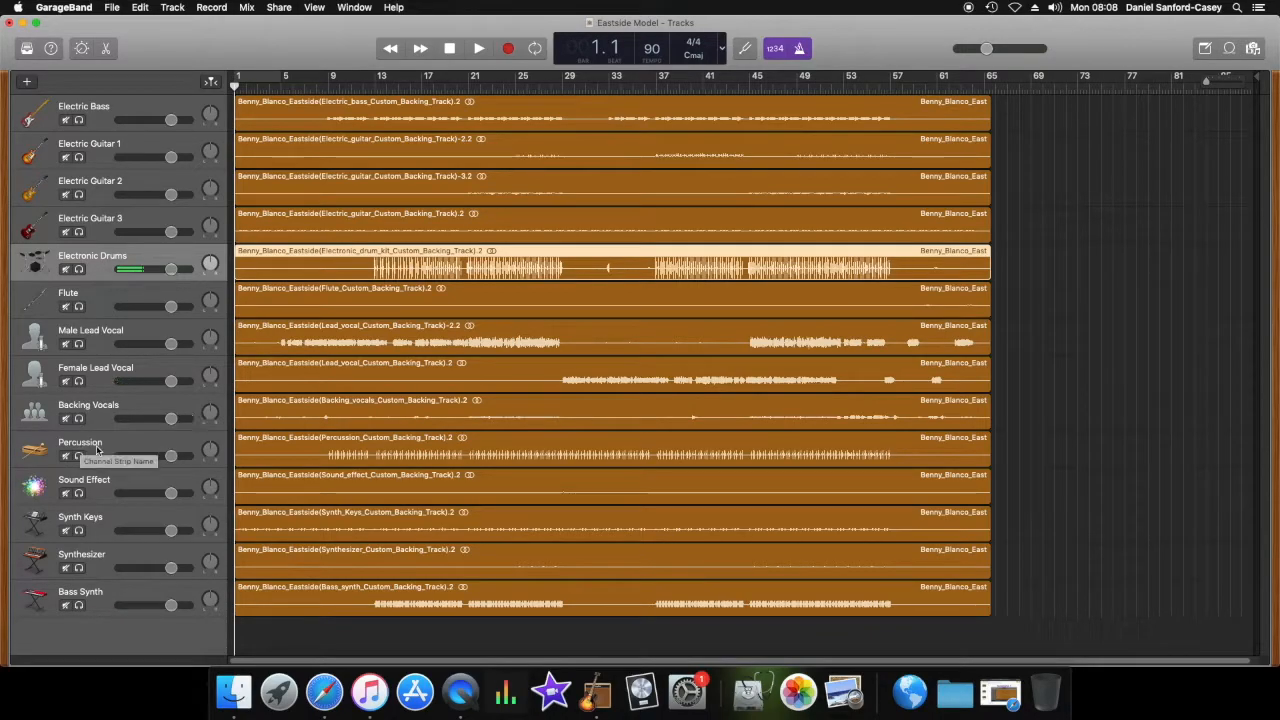
drag(97, 450, 93, 287)
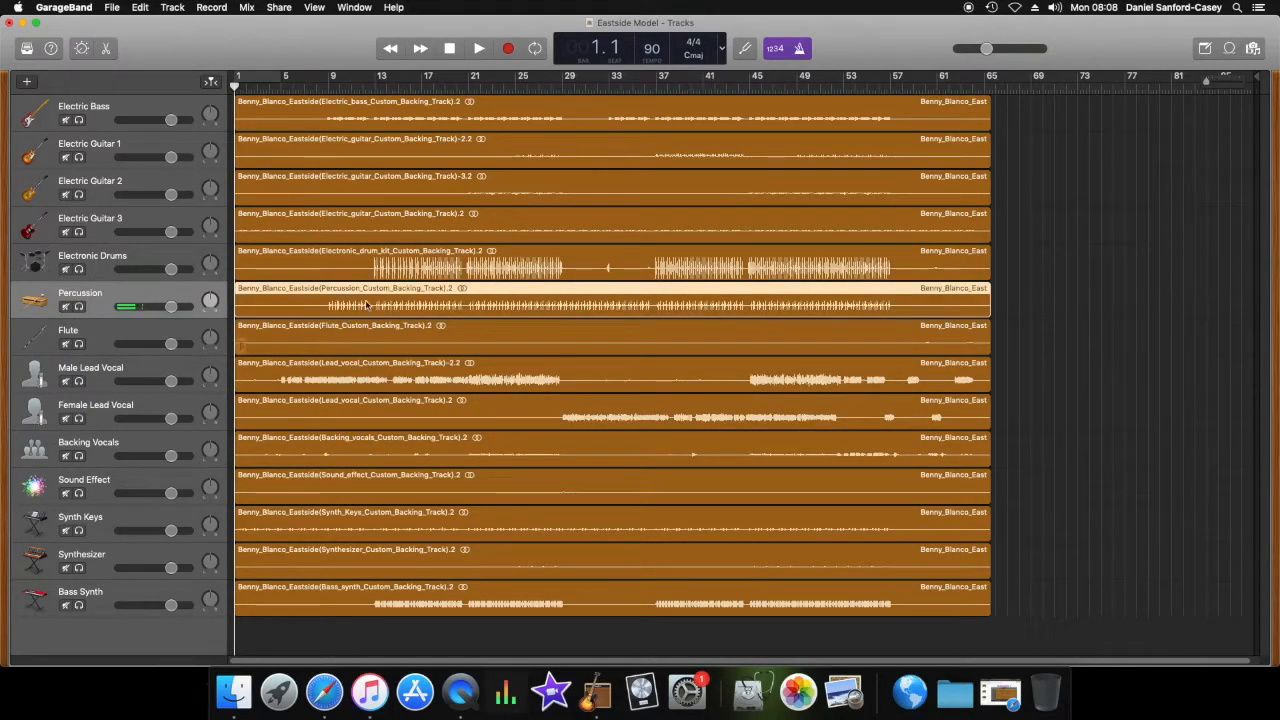
Step: Solo the Electronic Drums and Percussion tracks and listen to them together from bar 9
click(79, 269)
click(79, 306)
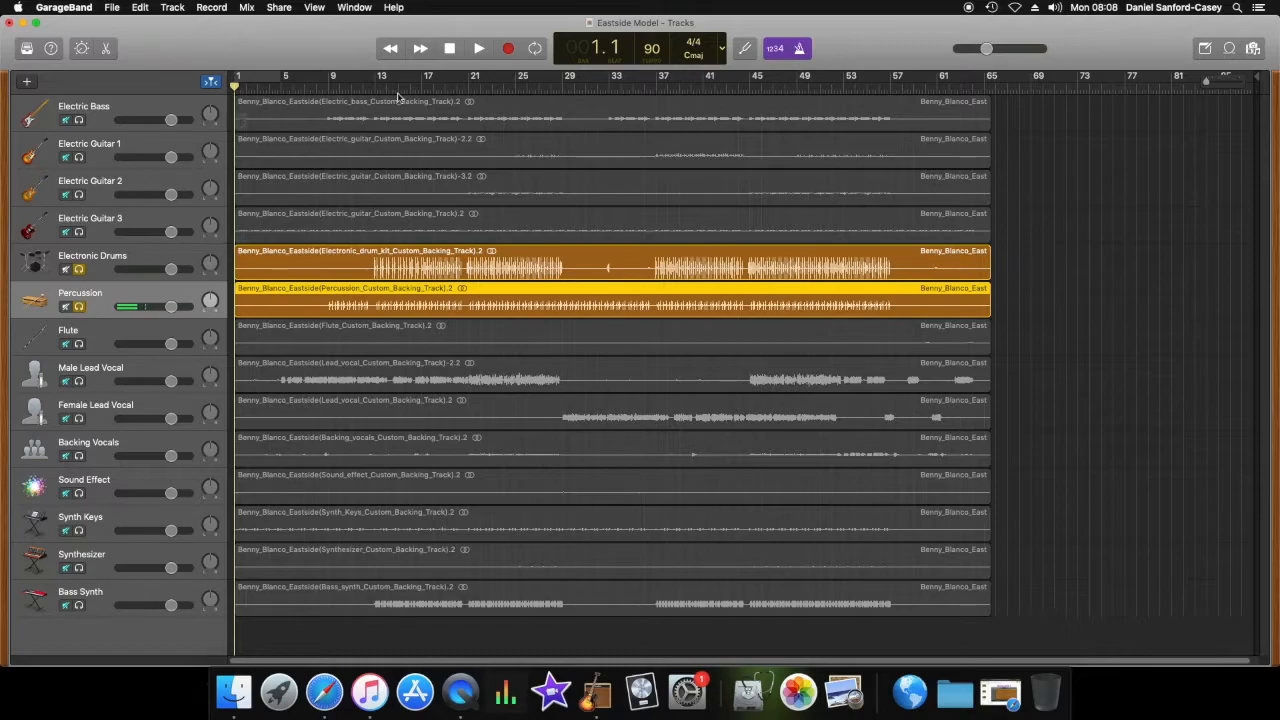
click(328, 88)
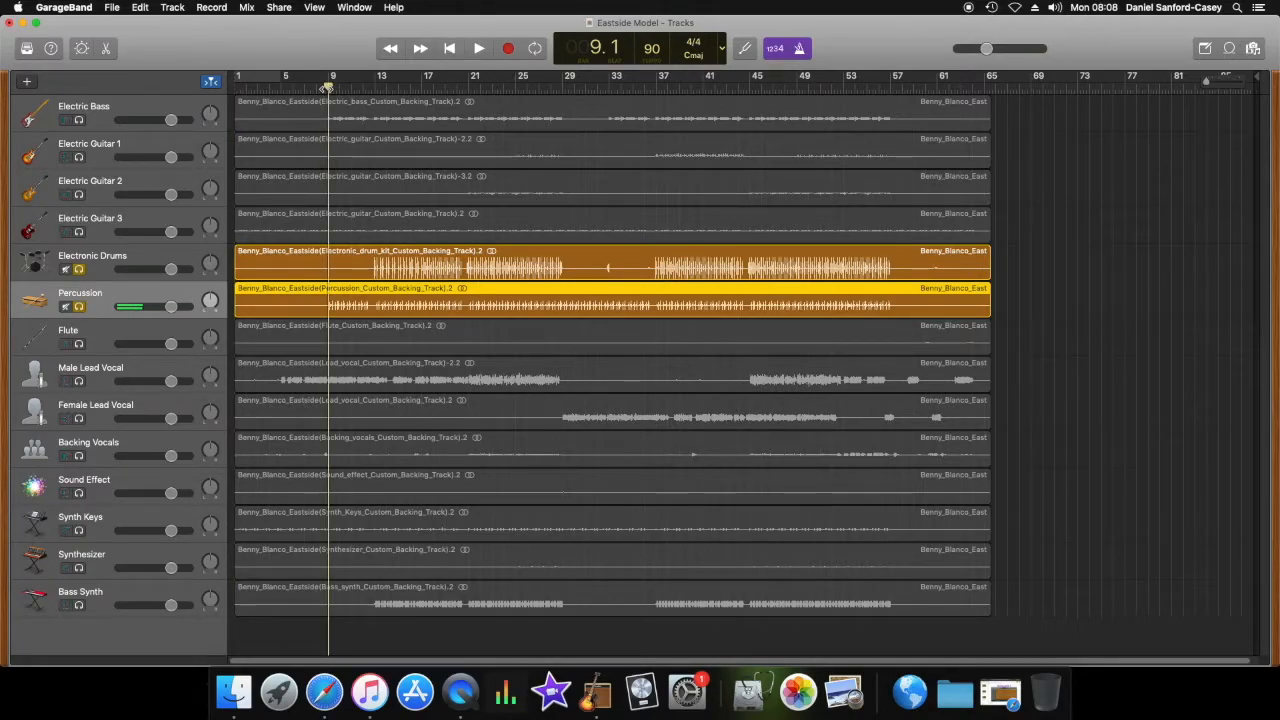
key(space)
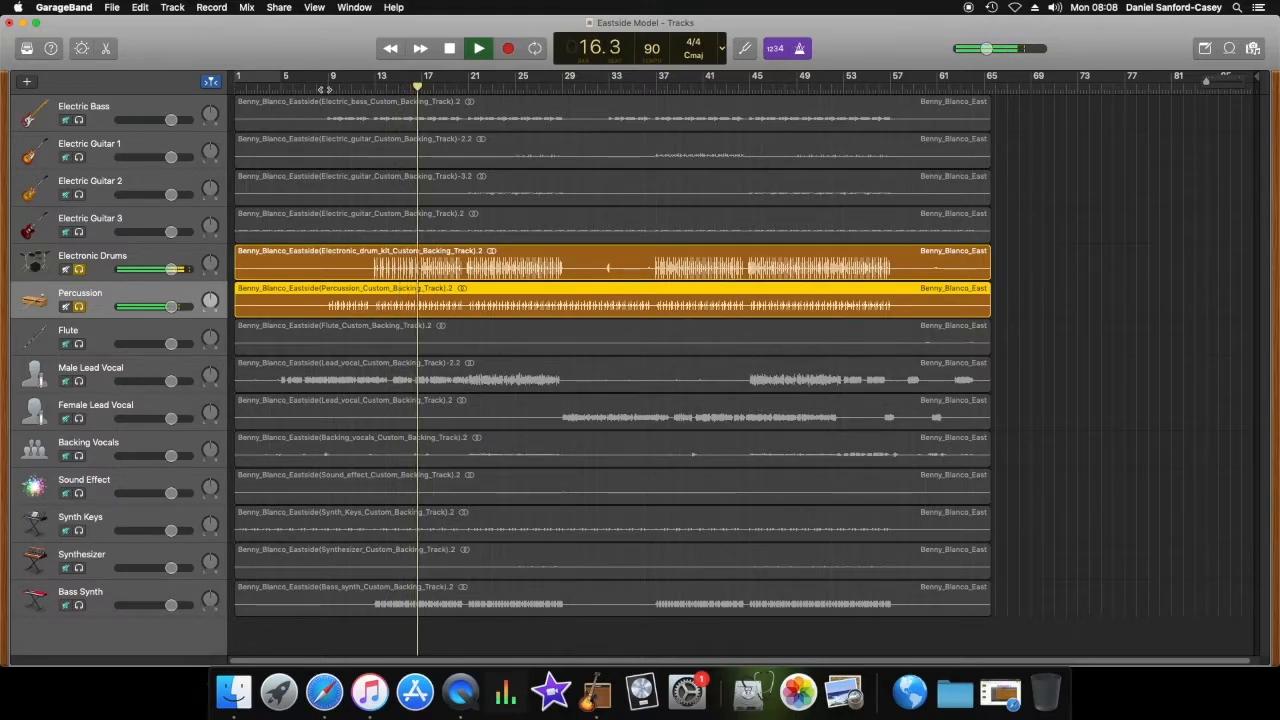
key(space)
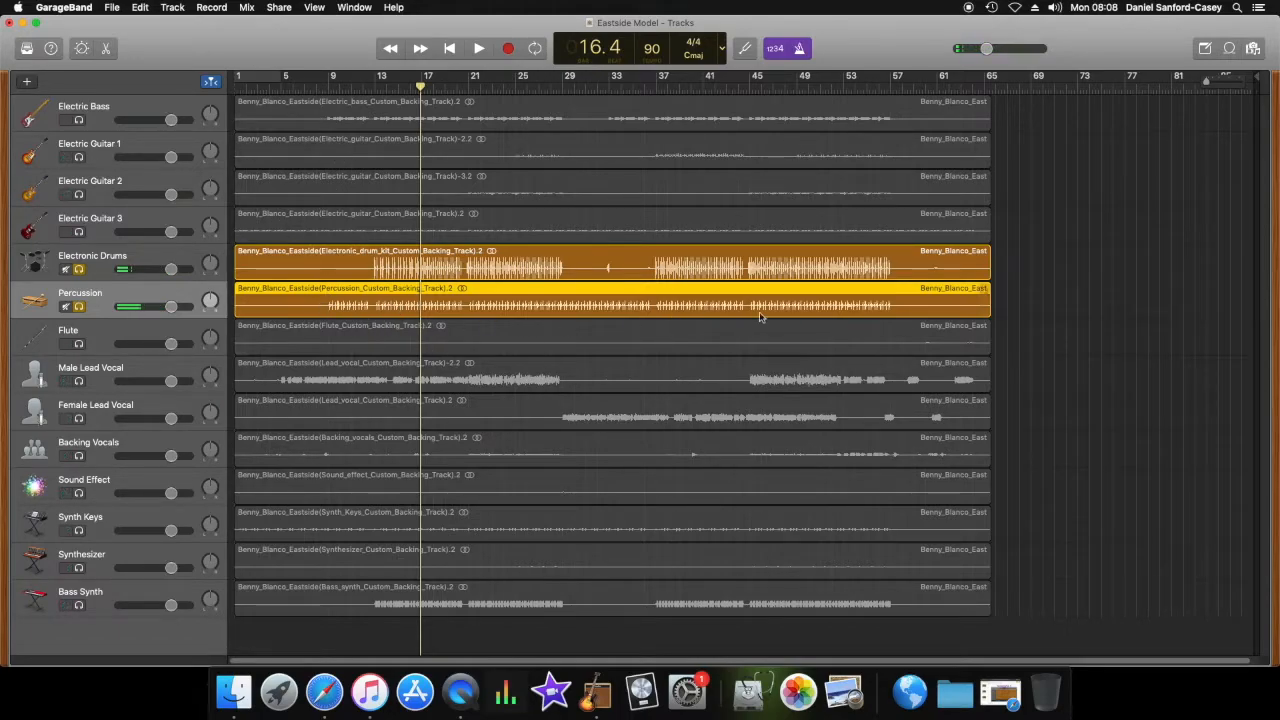
Step: Leave only the Percussion track soloed and listen to it from bar 9
click(155, 300)
click(328, 90)
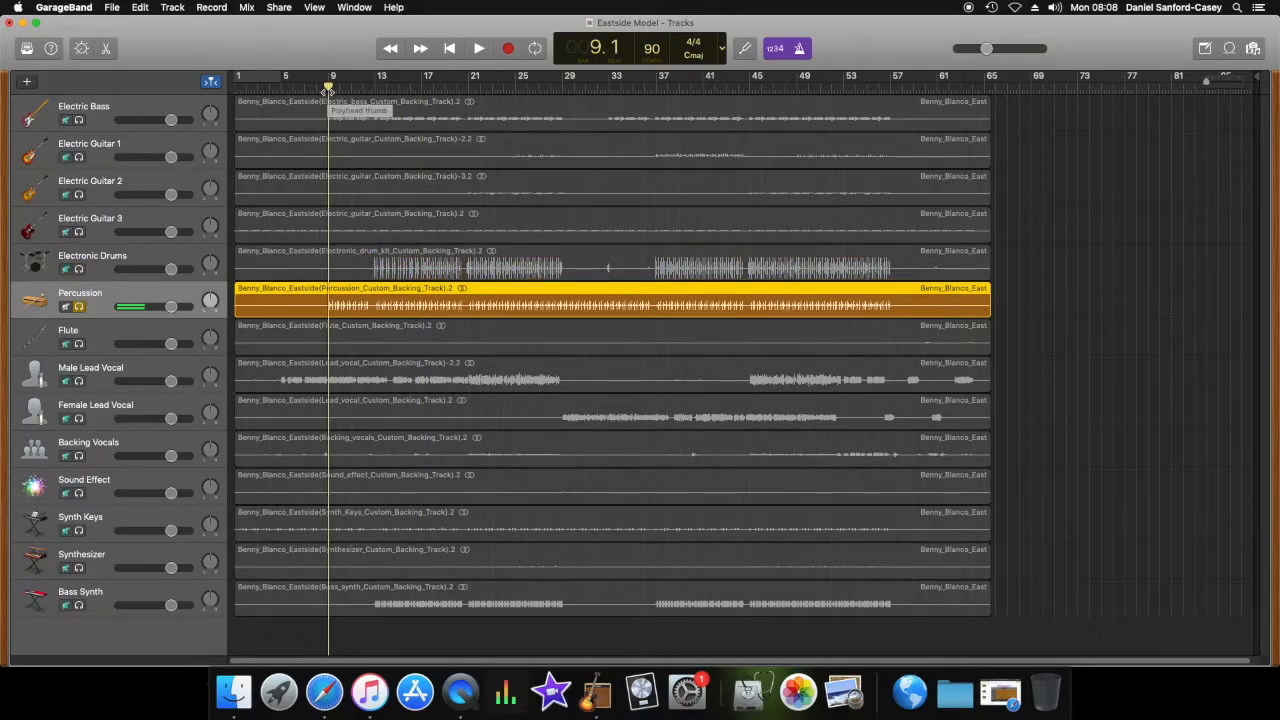
key(space)
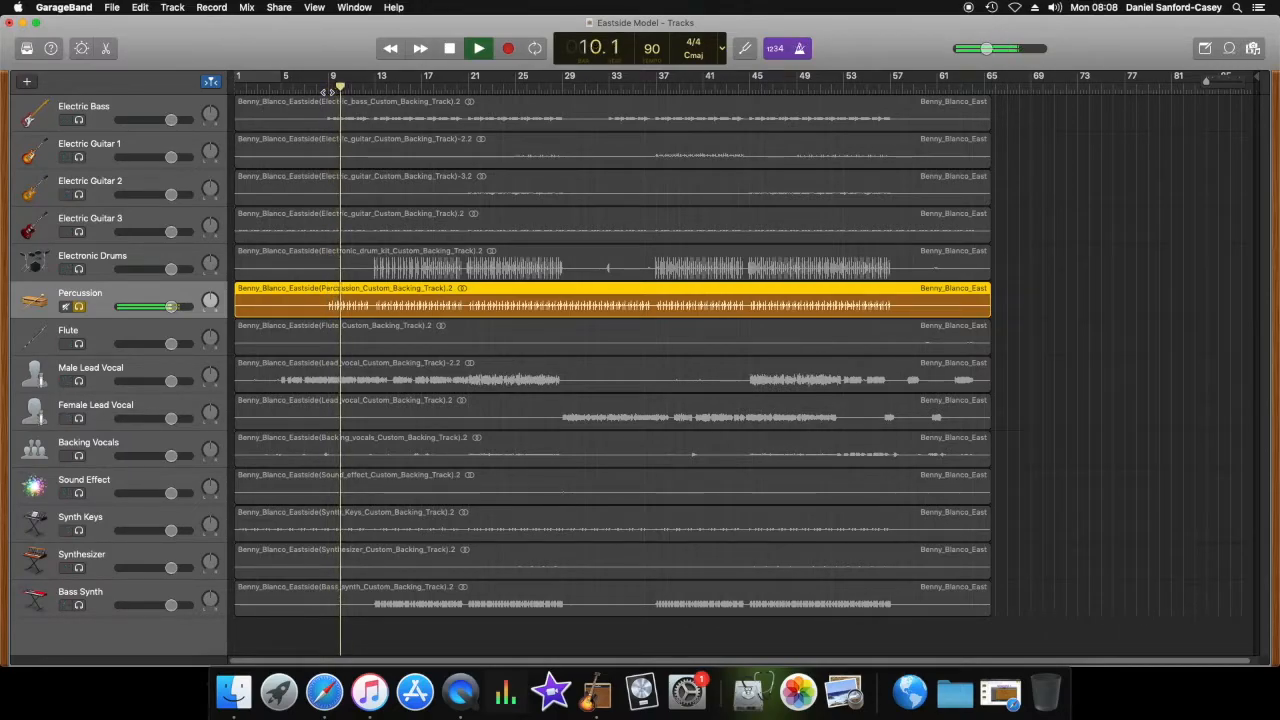
key(space)
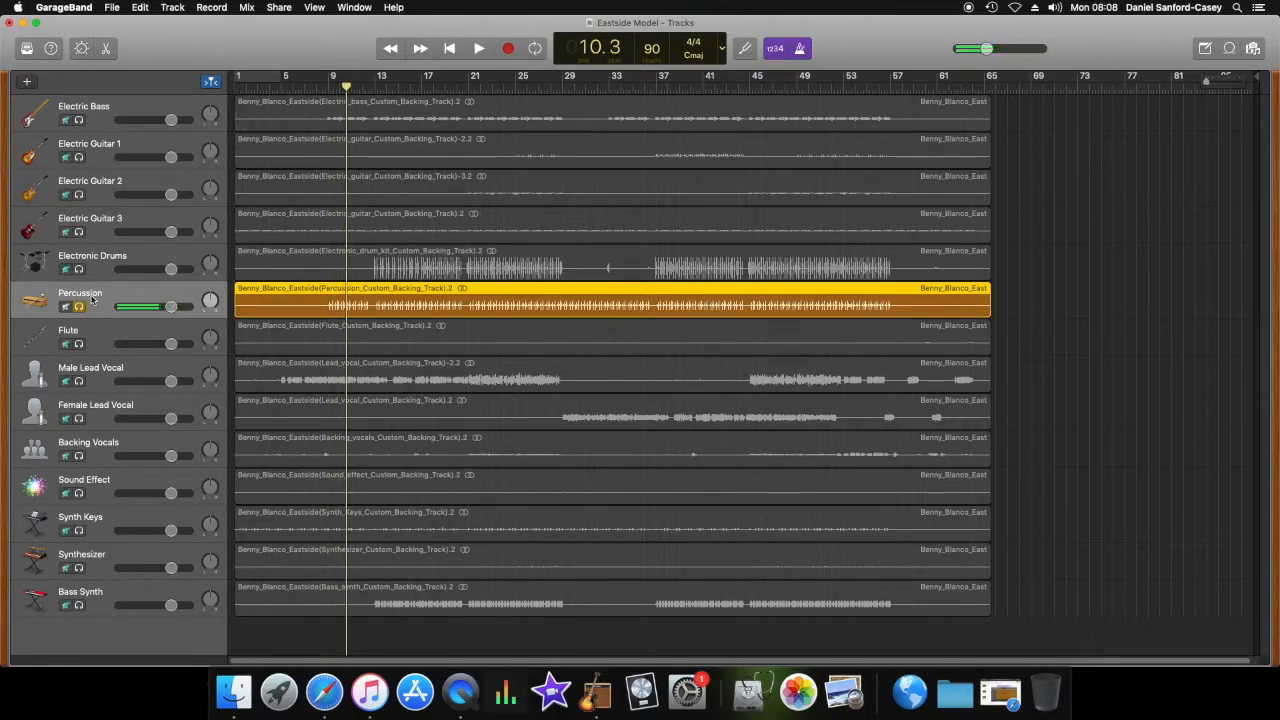
Step: Solo only the Electronic Drums track, listen to it from bar 13, and return the playhead to bar 13
click(83, 272)
click(376, 82)
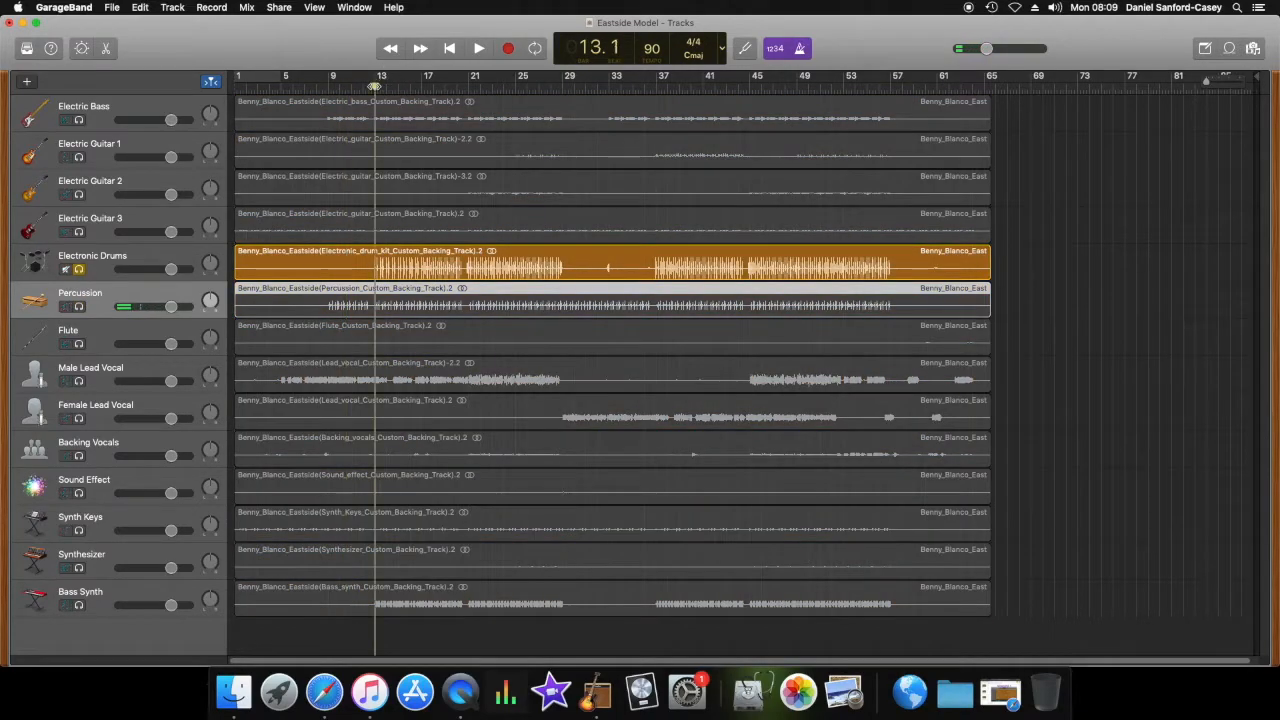
key(space)
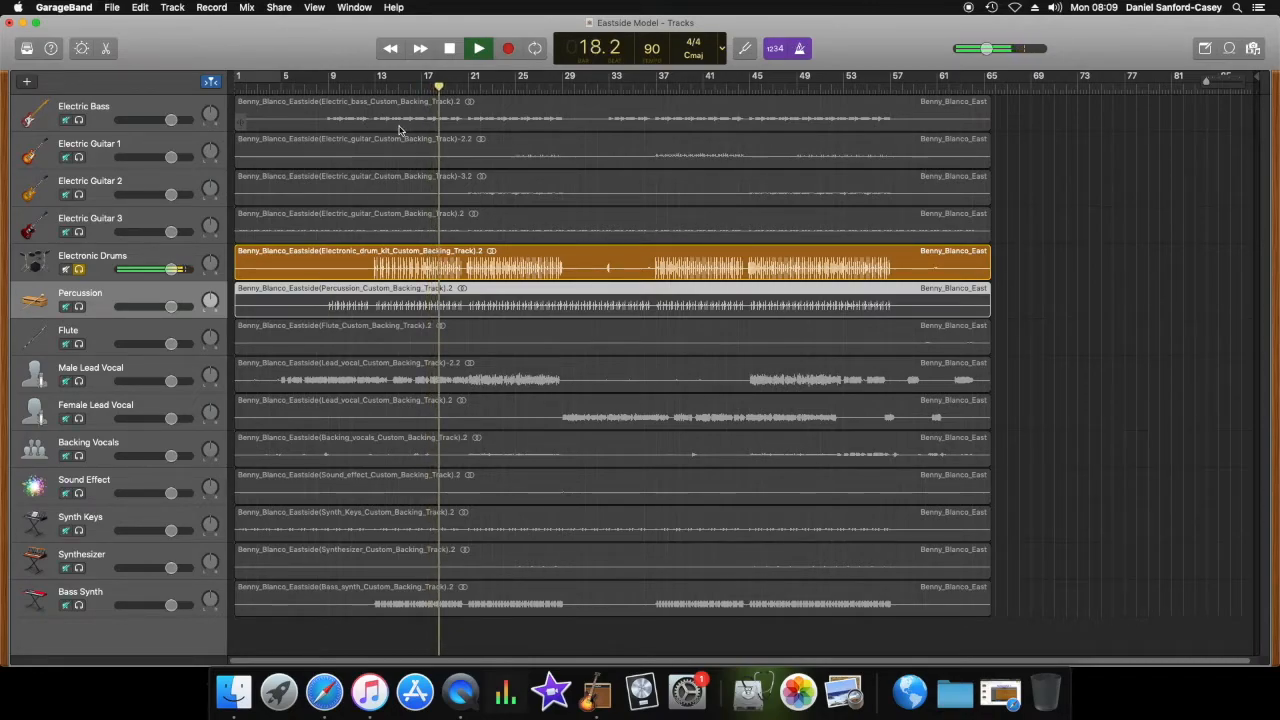
key(space)
click(450, 48)
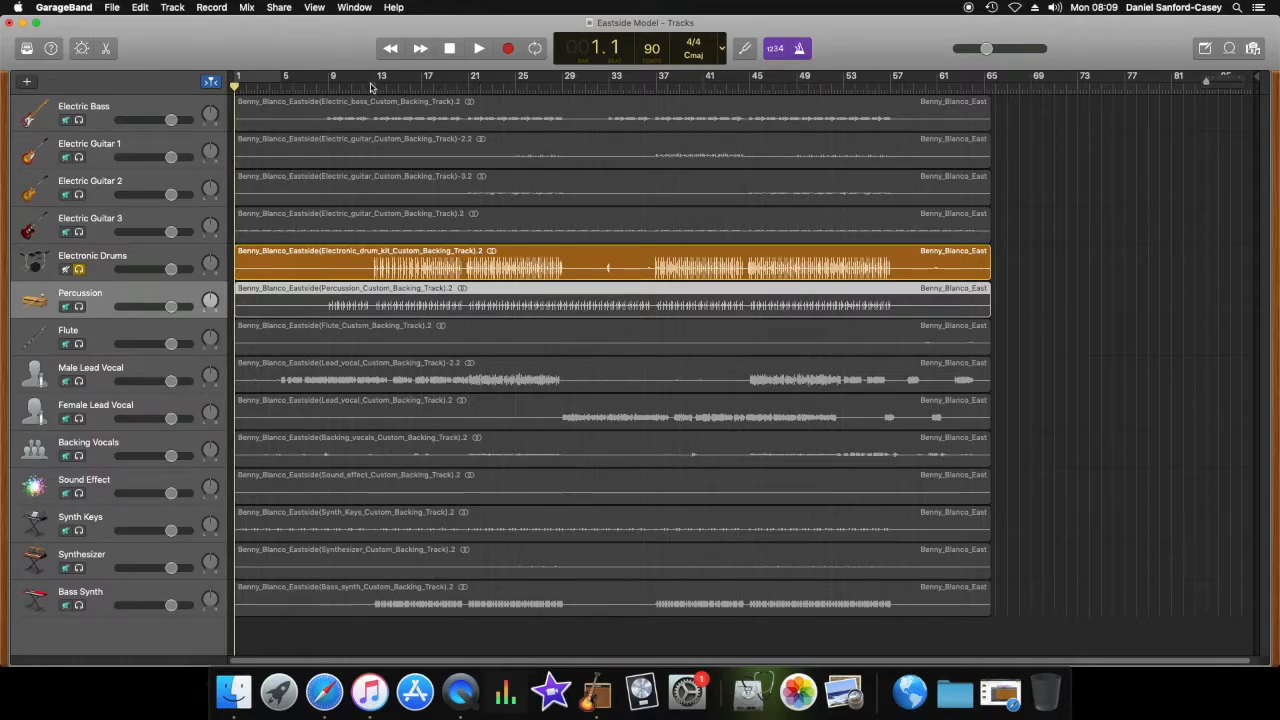
click(375, 89)
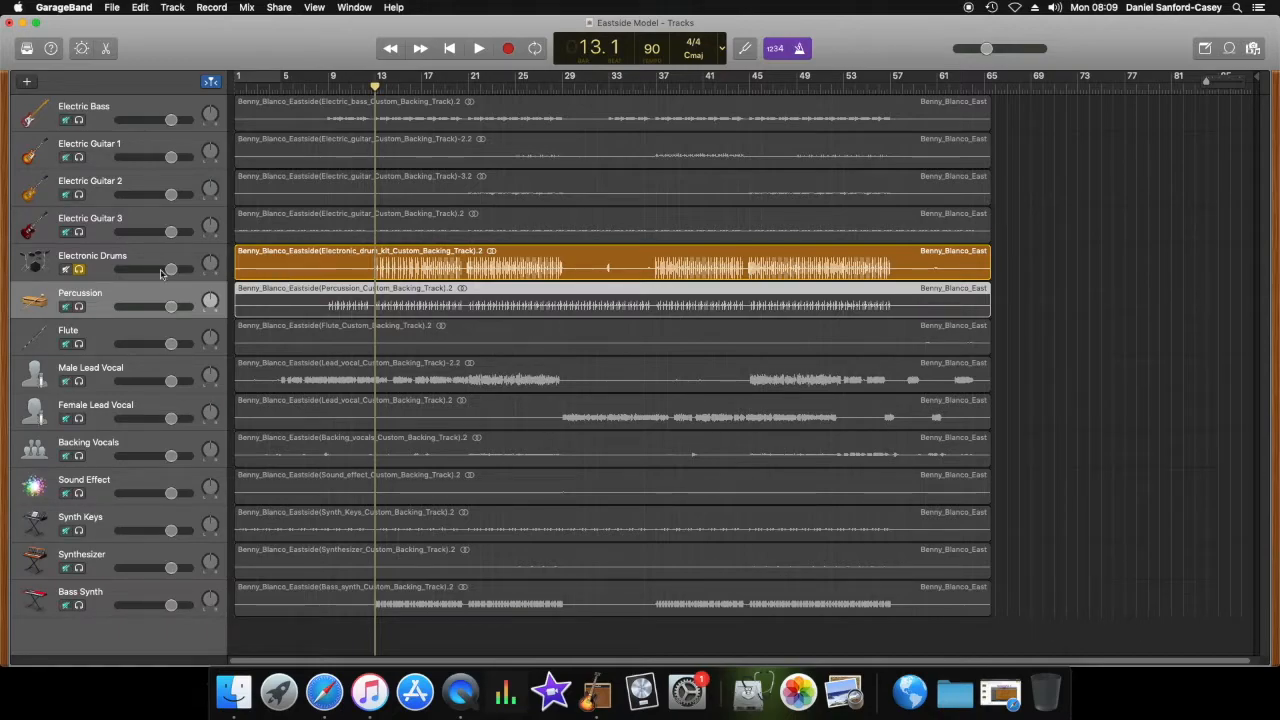
Step: Add a new software instrument track directly below the Electronic Drums track
click(98, 271)
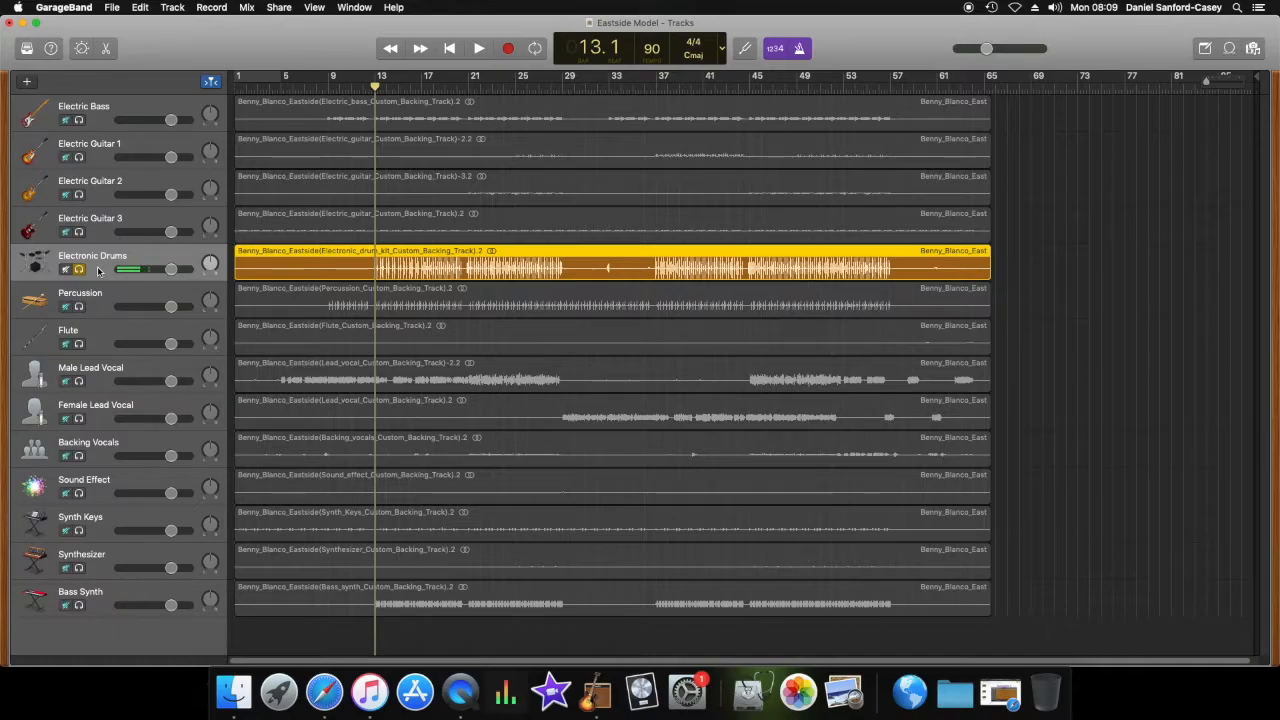
right_click(98, 271)
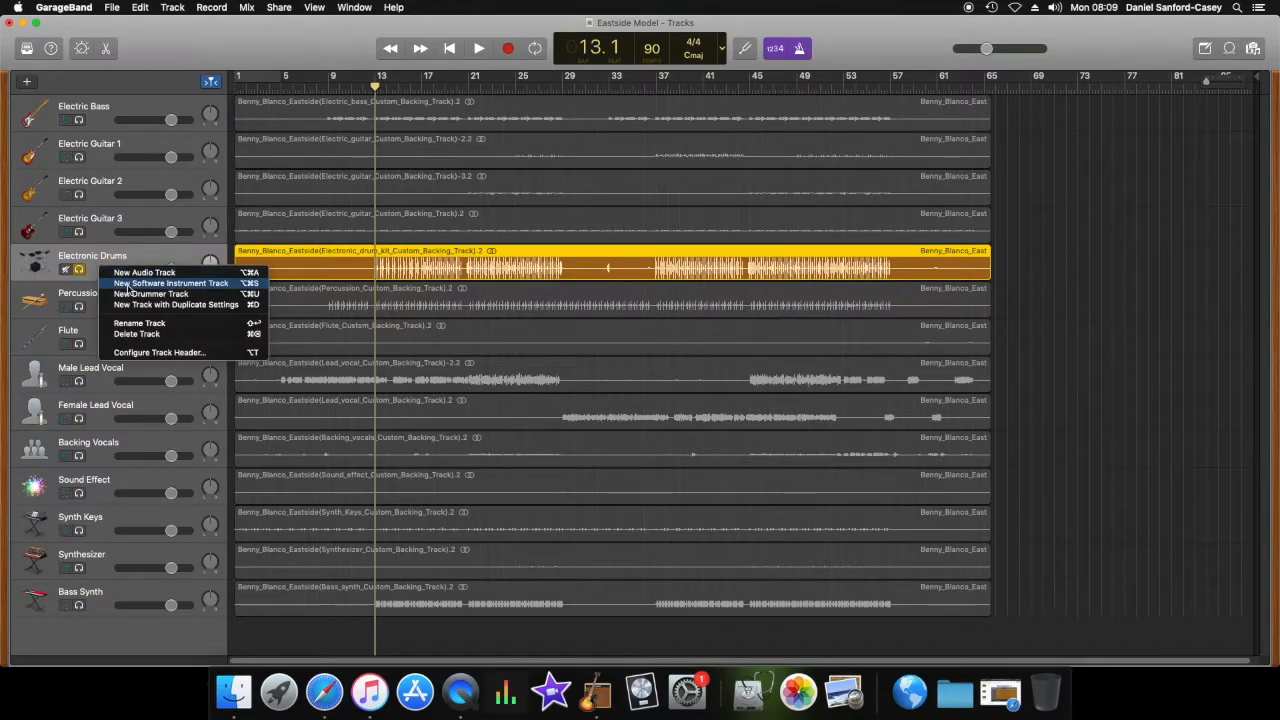
click(128, 284)
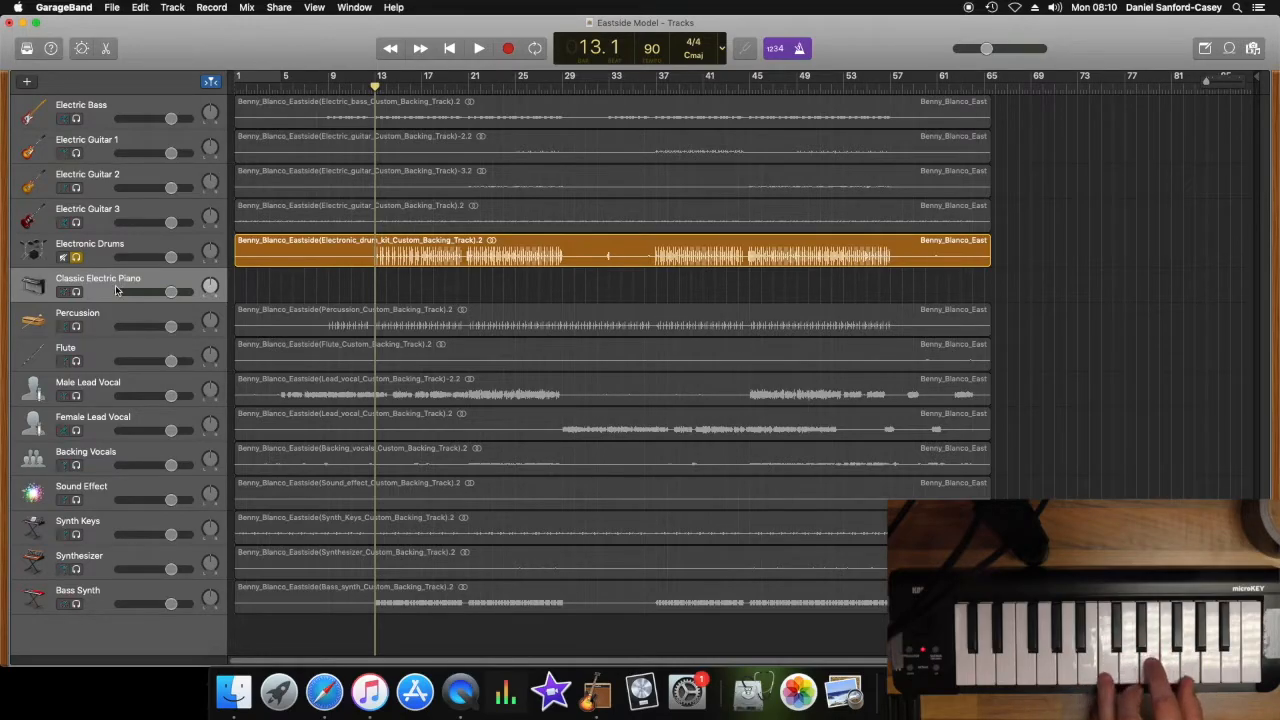
Step: Solo the new instrument track and assign it the Beat Machine sound from the sound library
click(76, 292)
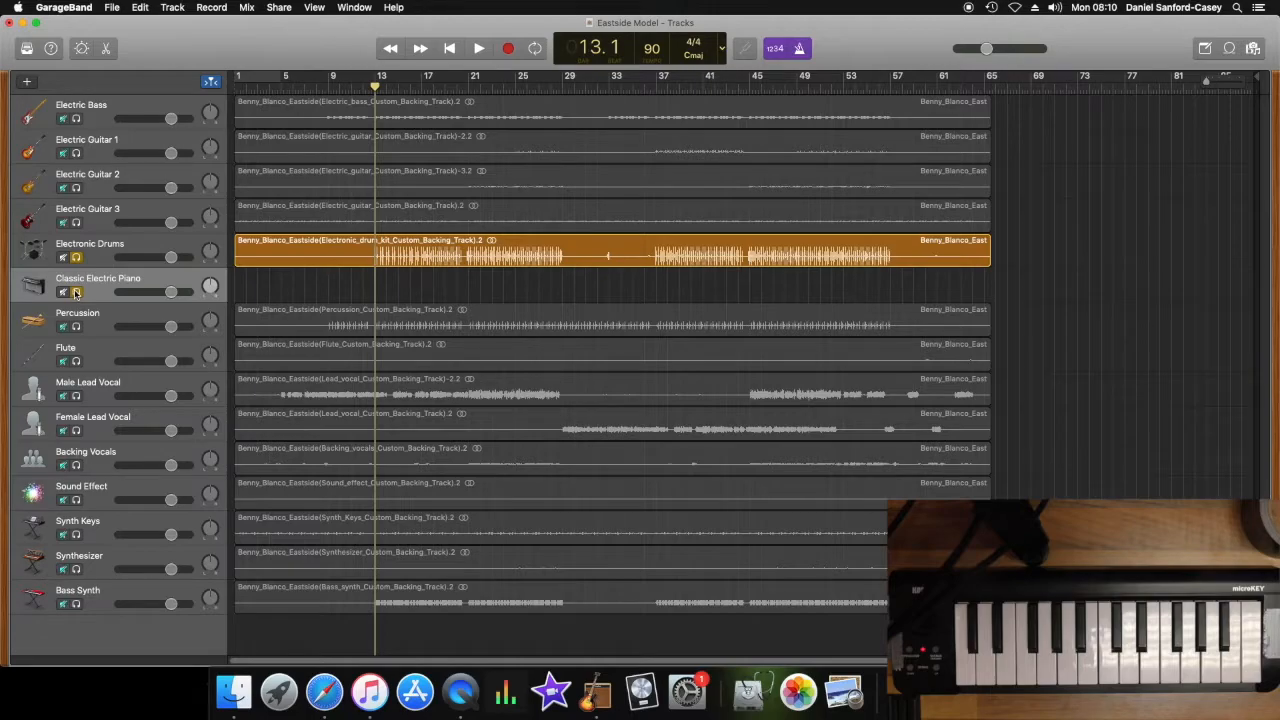
key(y)
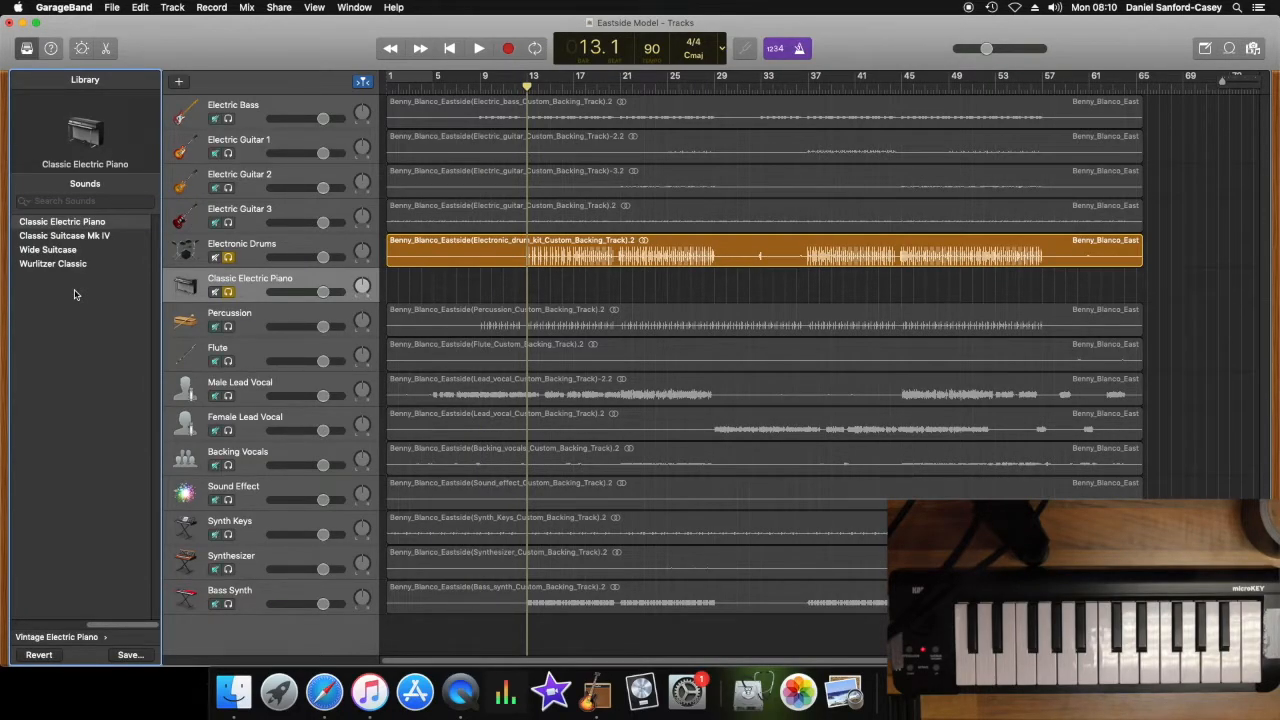
click(58, 201)
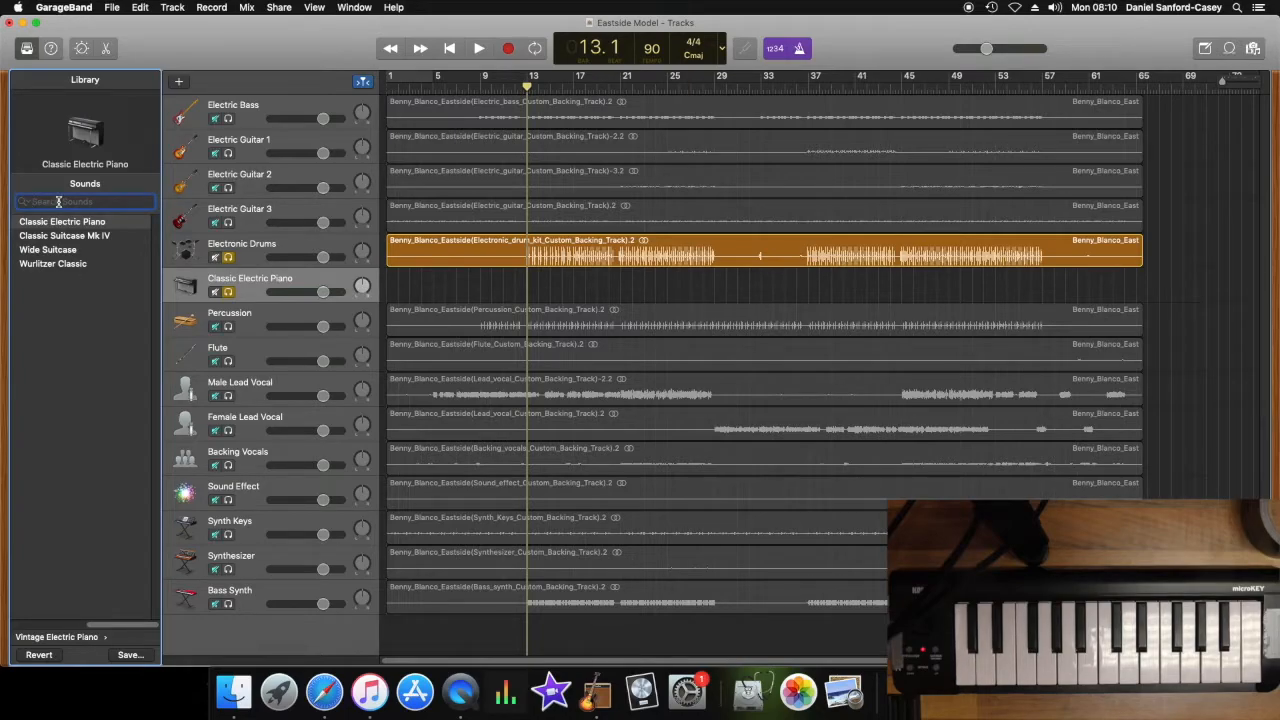
text(beat machine)
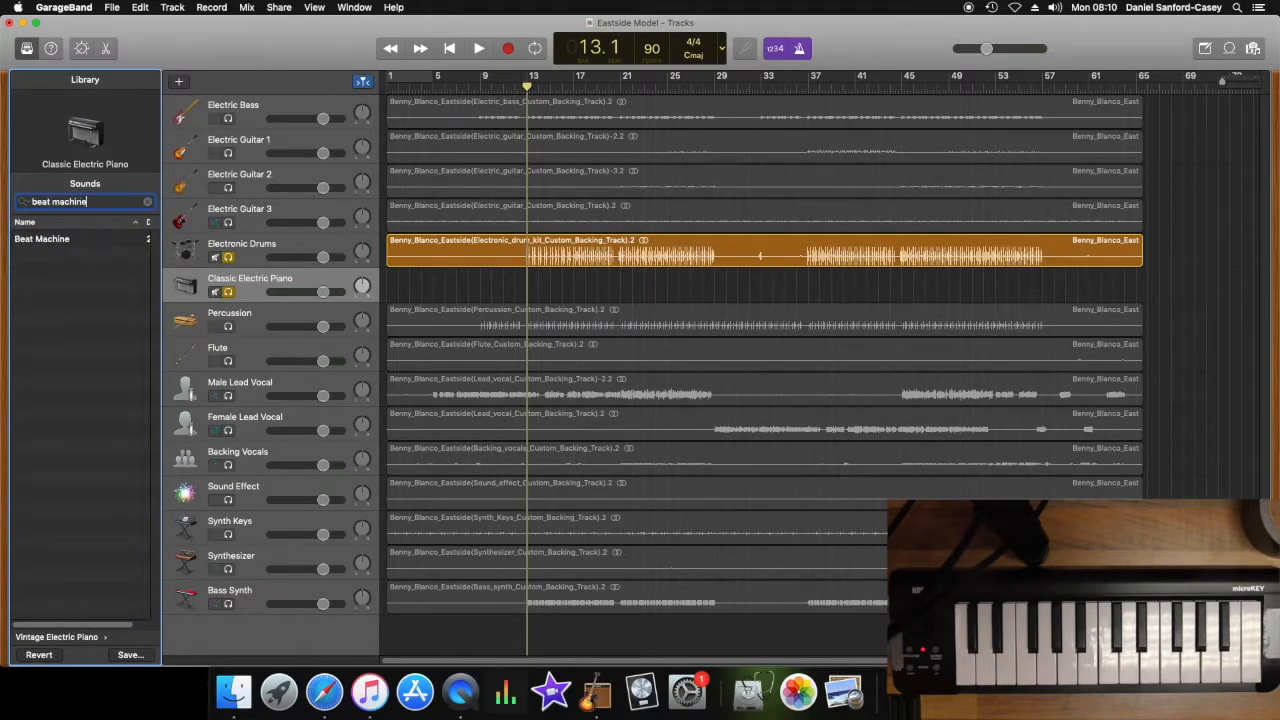
click(41, 238)
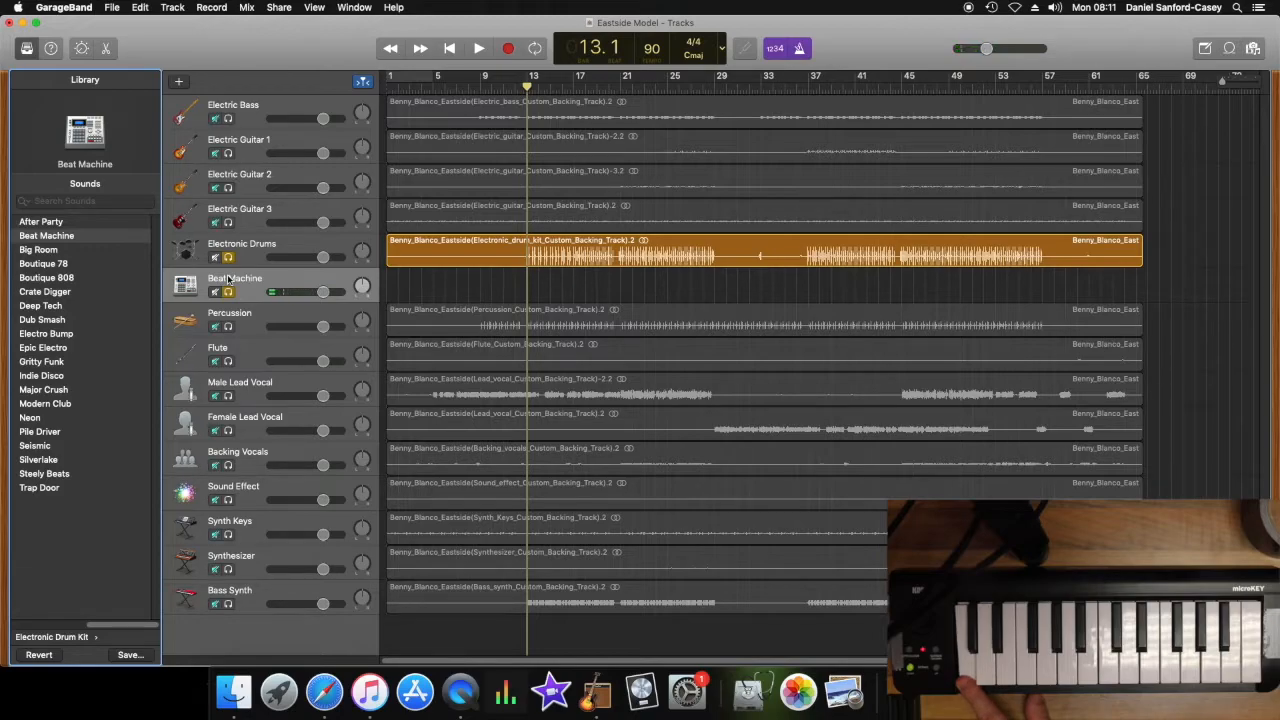
Step: Rename the Beat Machine track as Kick Drum
double_click(230, 279)
text(Kick Drum)
key(Return)
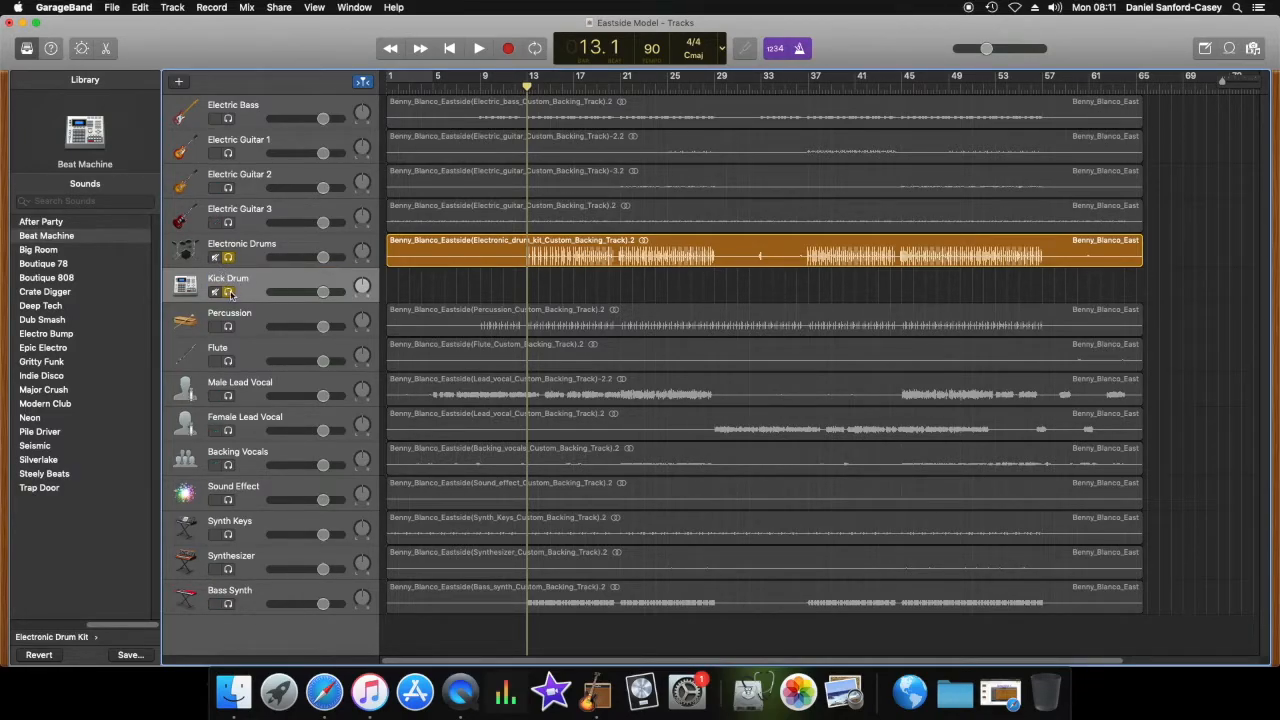
Step: Toggle solo on the Electronic Drums and Kick Drum tracks, ending with it off, and briefly play the full mix from bar 13
click(227, 258)
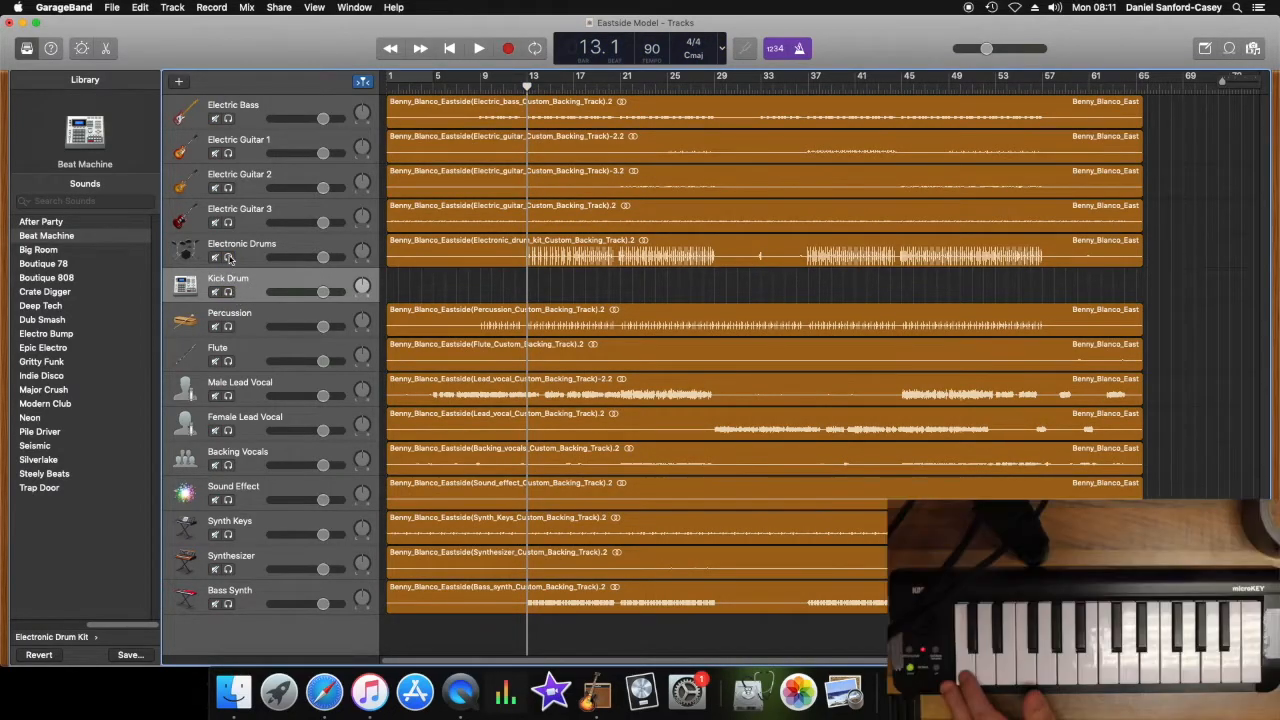
click(228, 257)
click(229, 292)
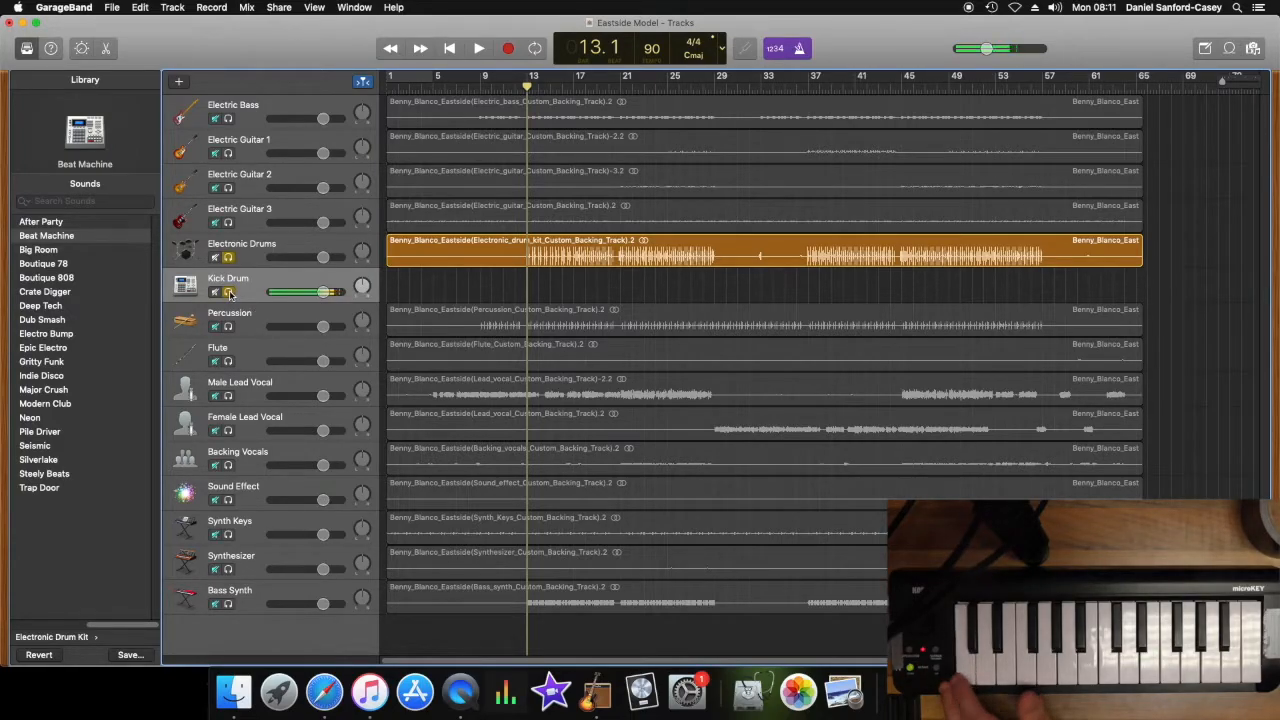
click(228, 257)
click(228, 291)
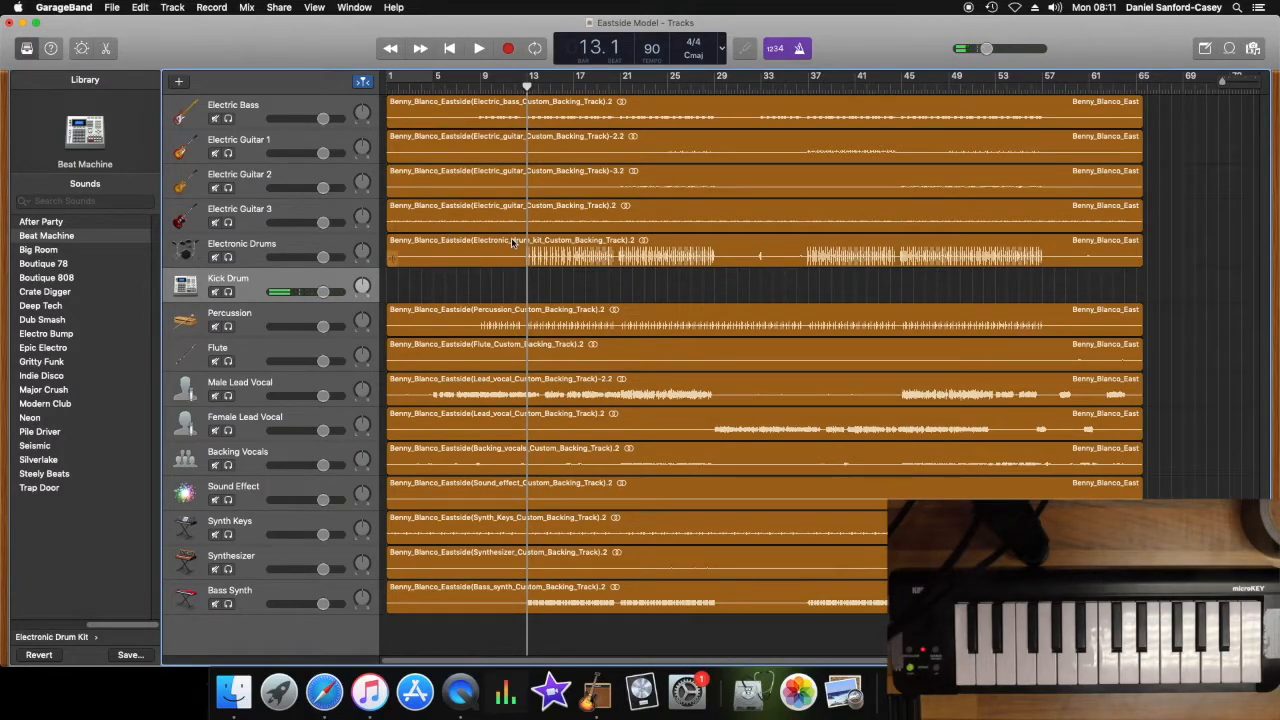
key(space)
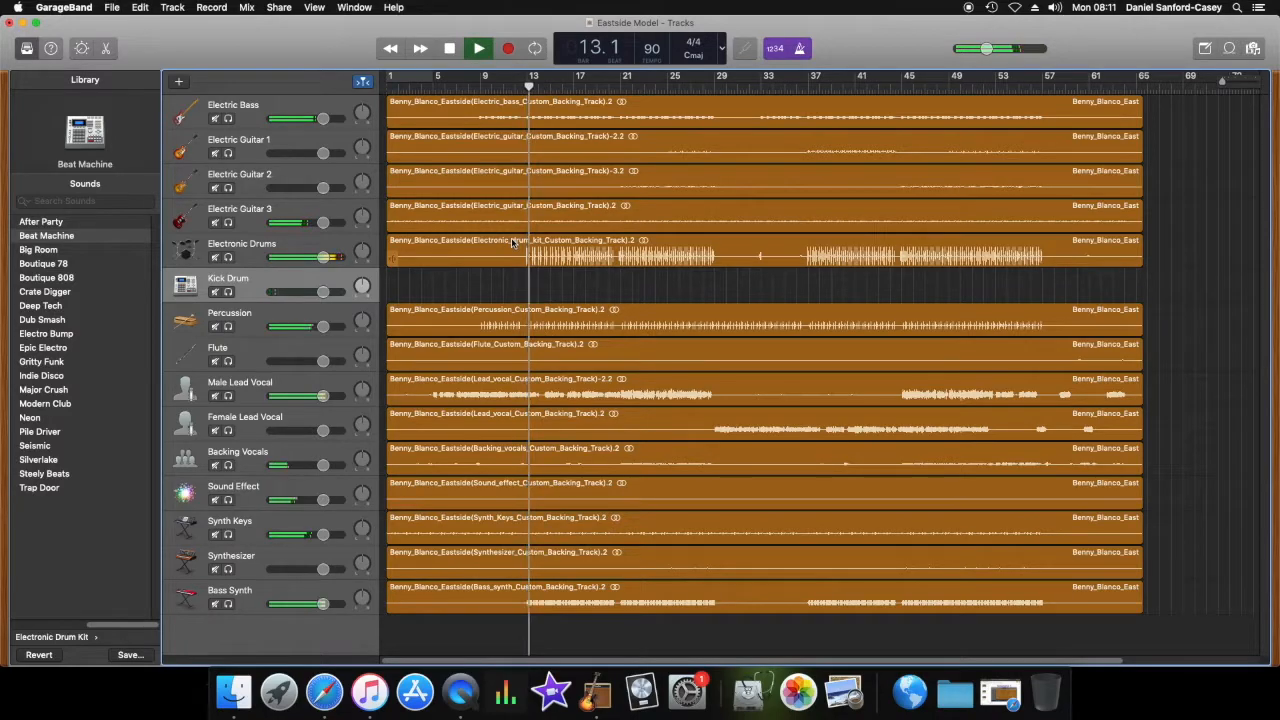
key(space)
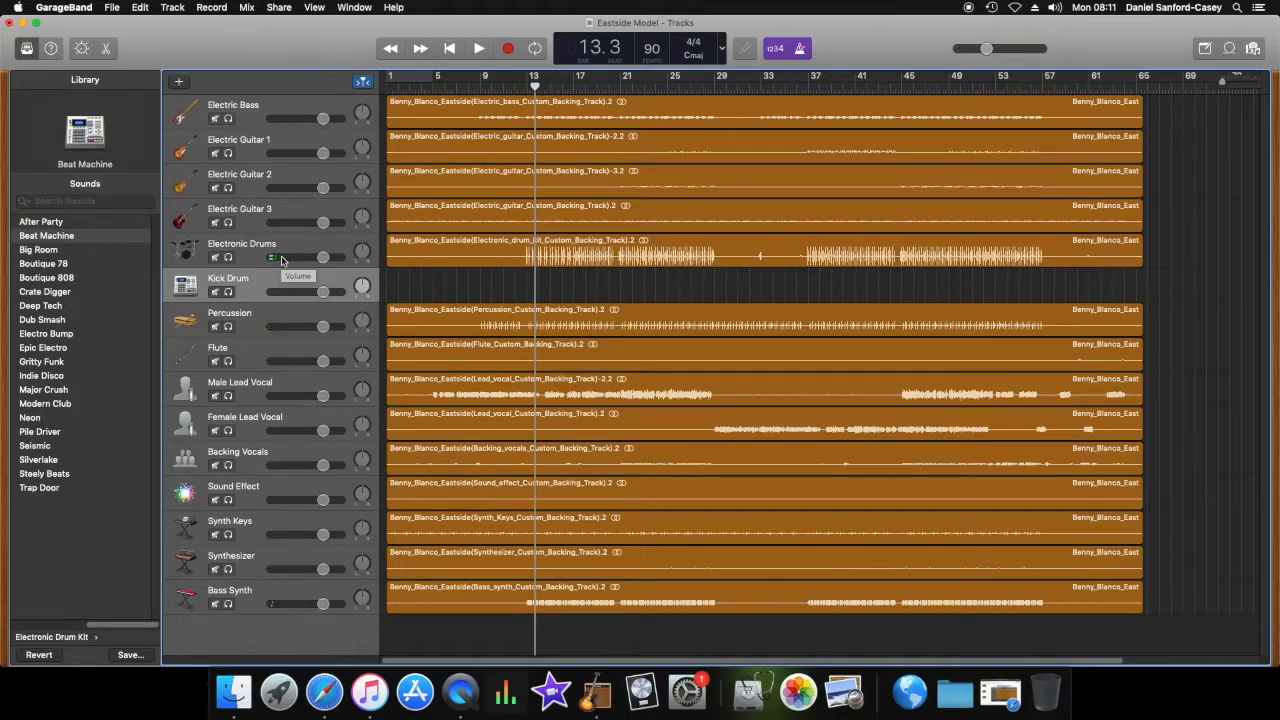
Step: Solo the Electronic Drums and Kick Drum tracks again and listen to them from bar 13
click(228, 257)
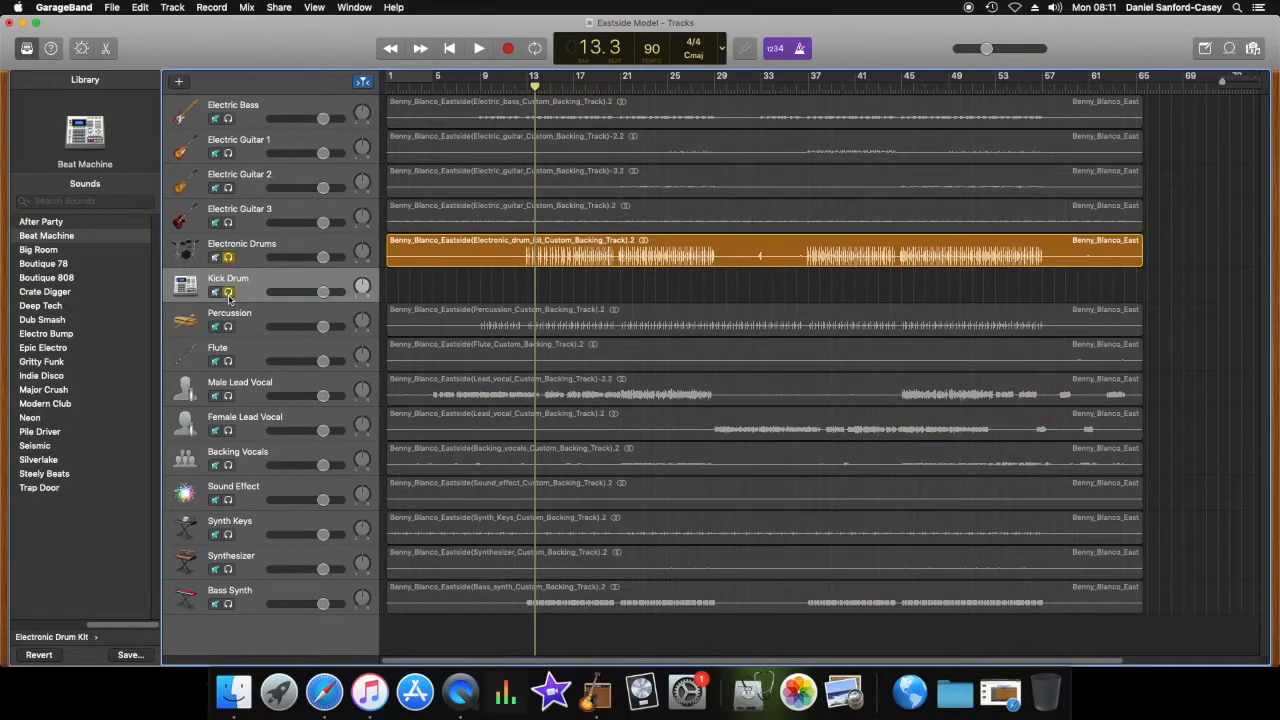
click(528, 87)
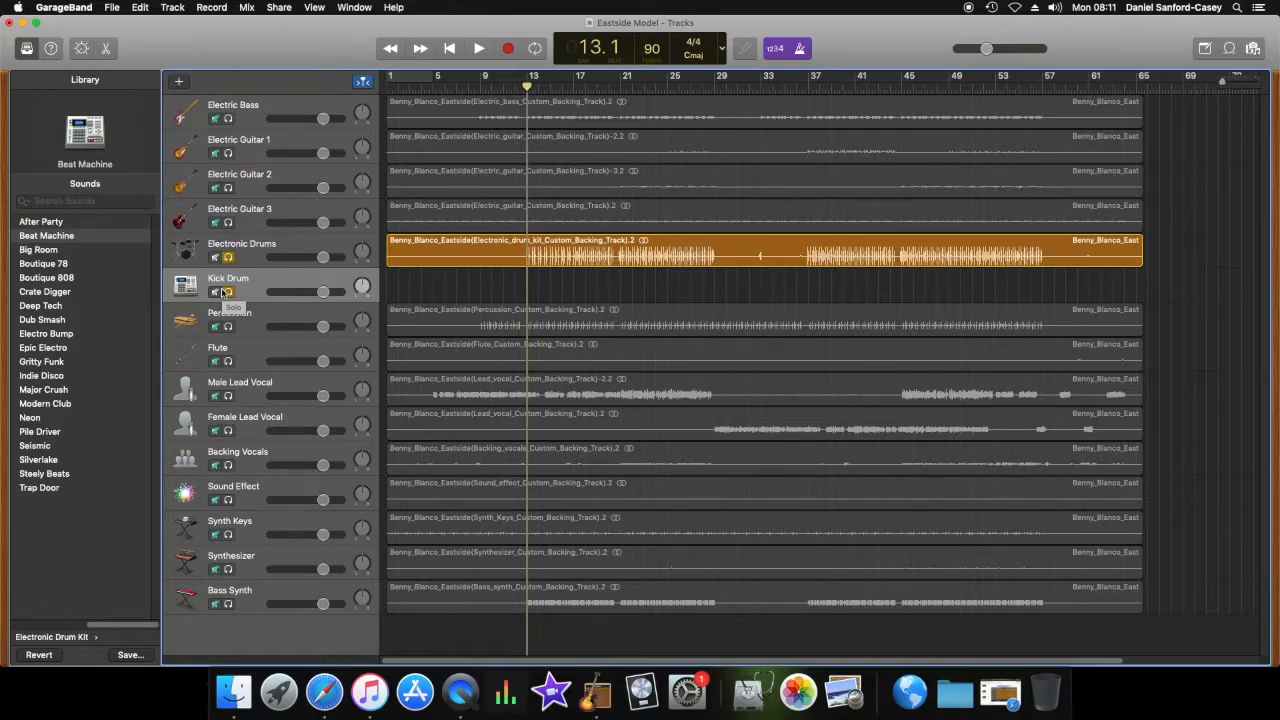
key(space)
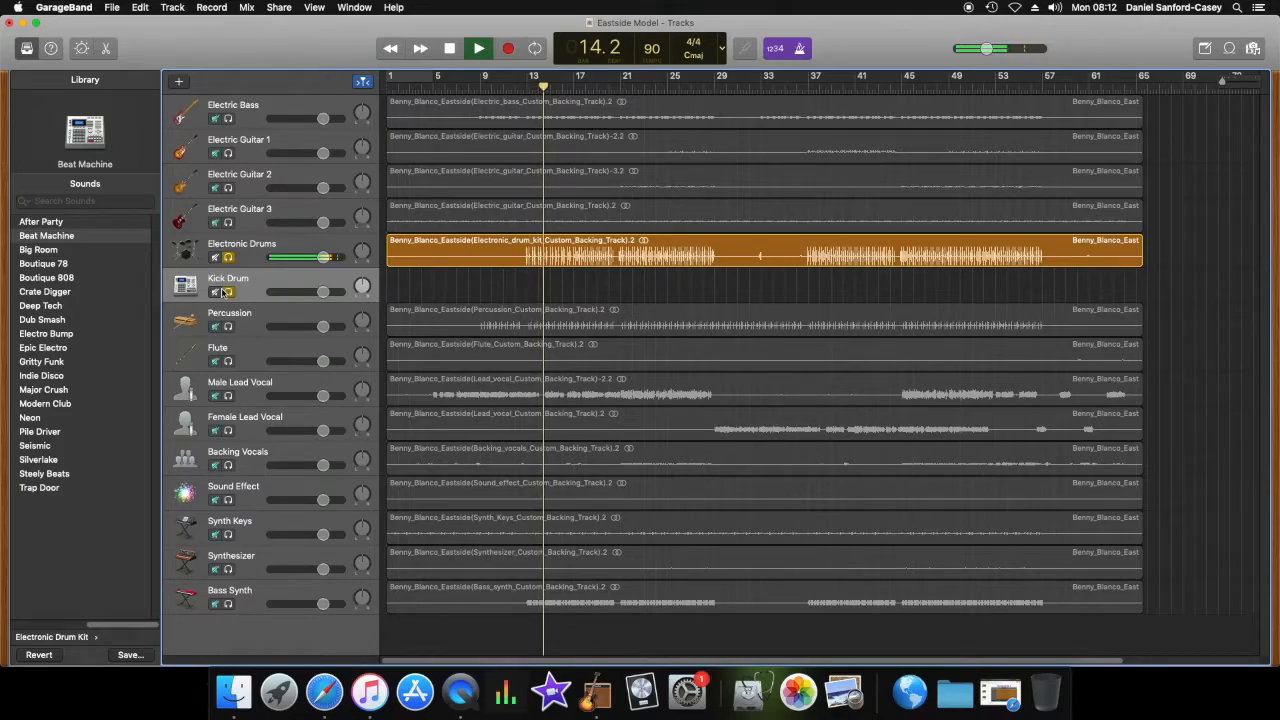
key(space)
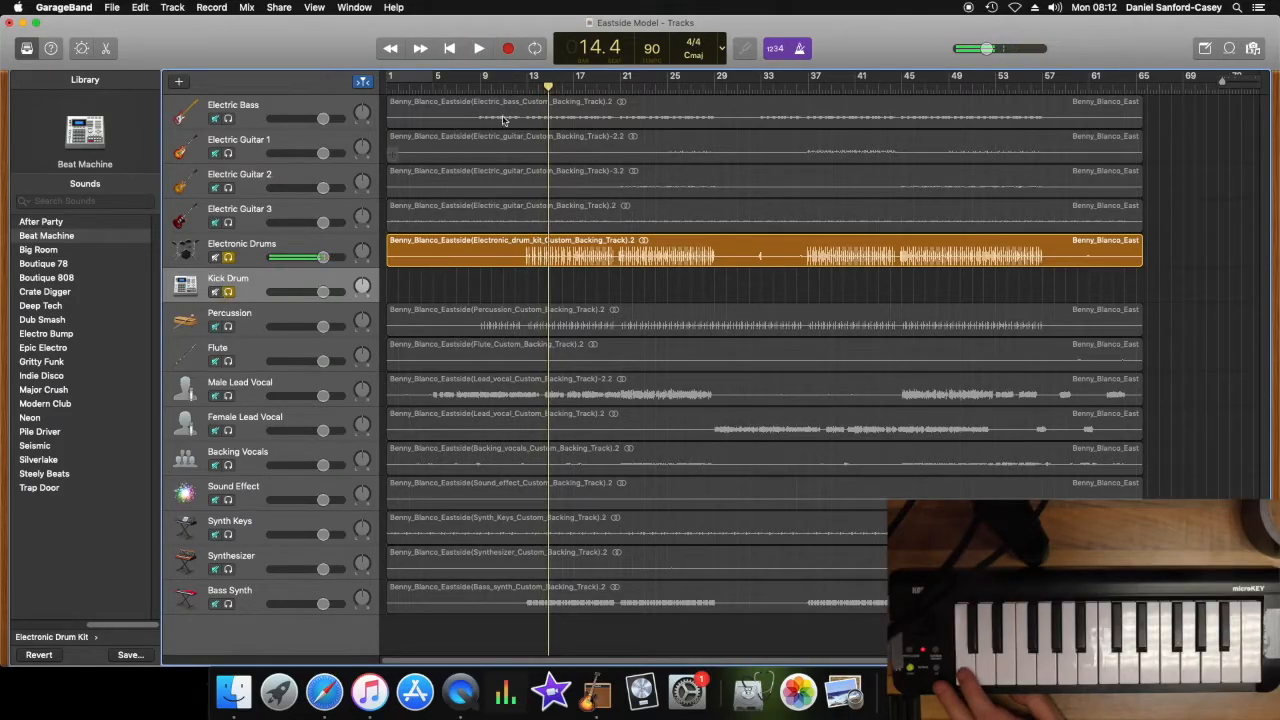
Step: Record a kick drum part on the Kick Drum track from bar 13, stopping just after bar 29
click(528, 87)
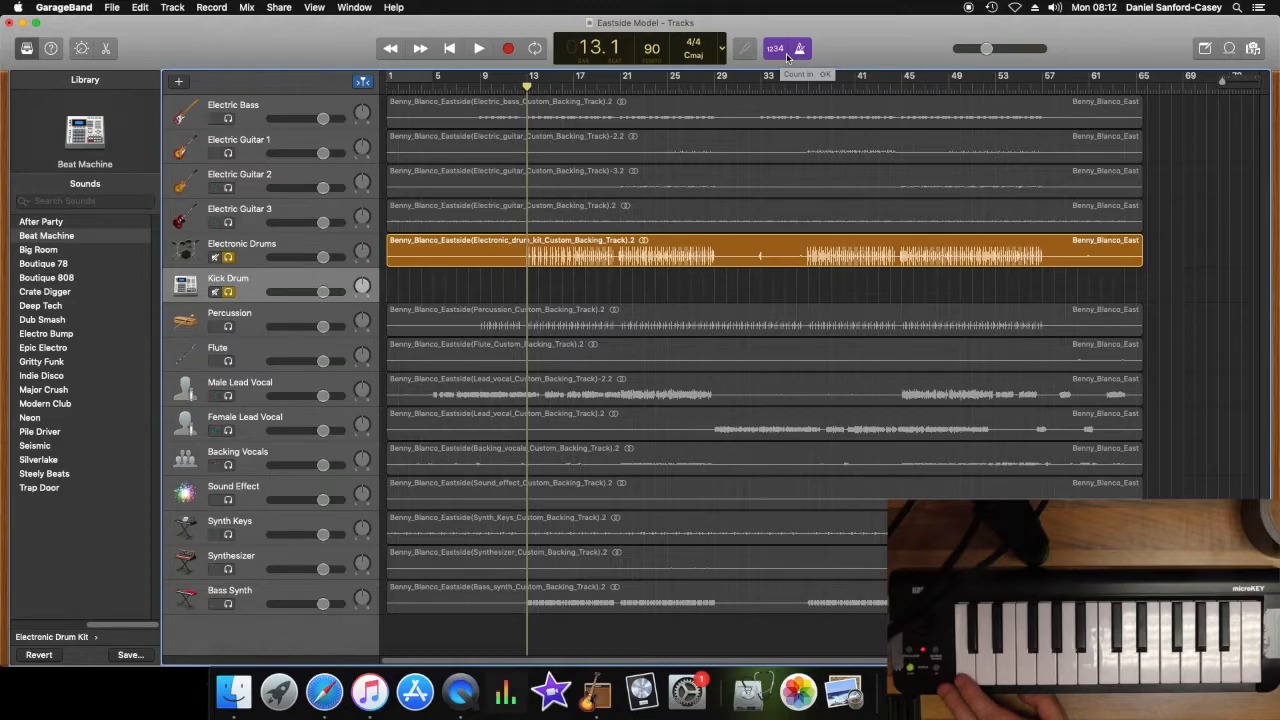
key(r)
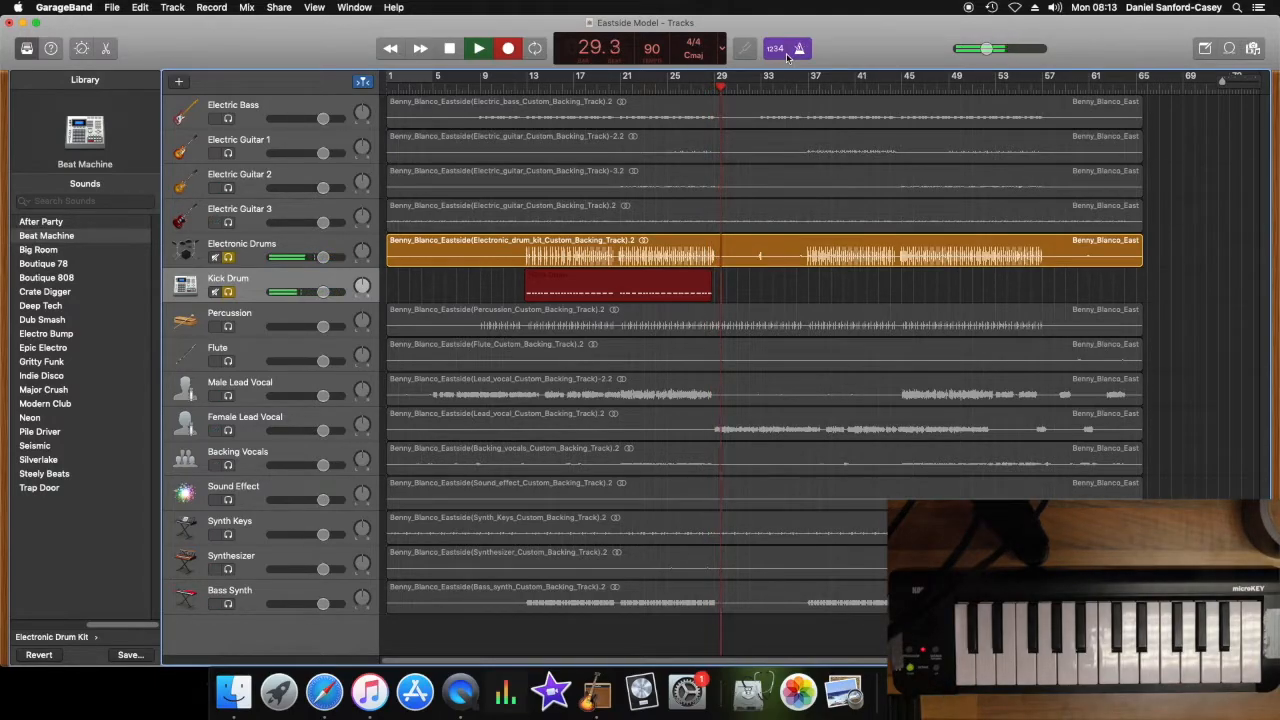
key(space)
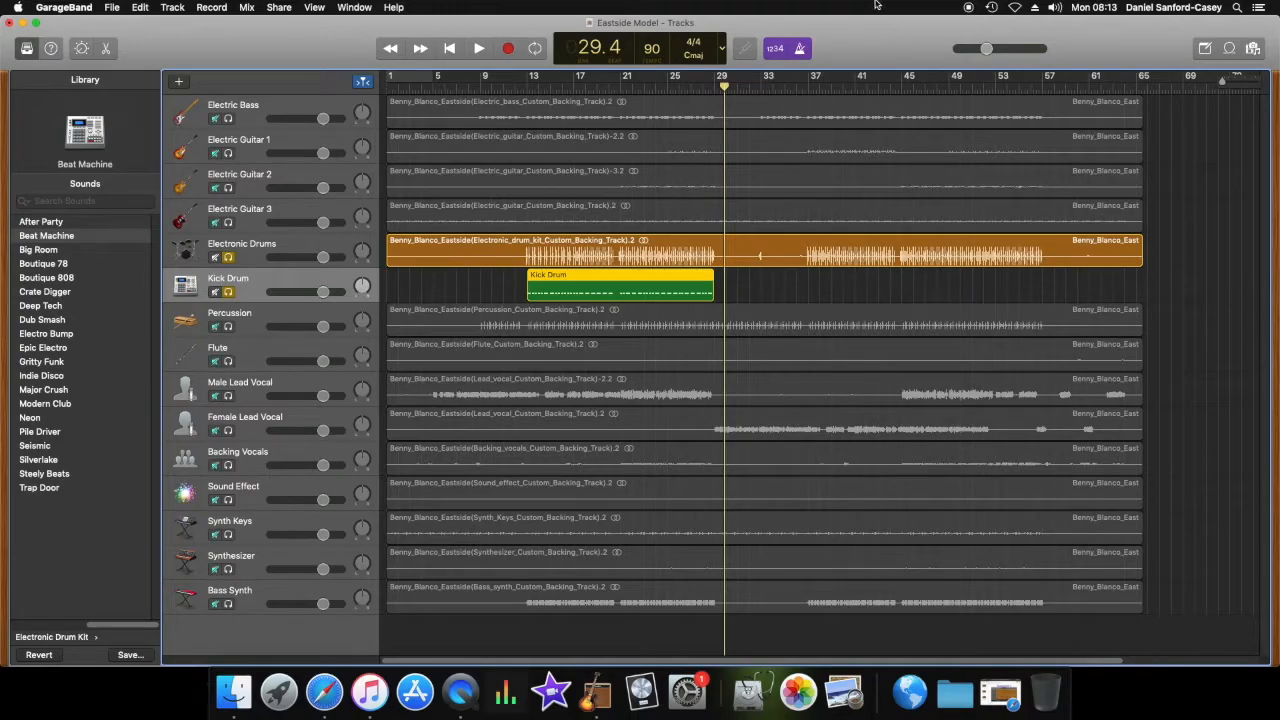
Step: Capture a screenshot of the whole screen and minimise the project window to reveal the desktop
key(super+shift+3)
click(23, 22)
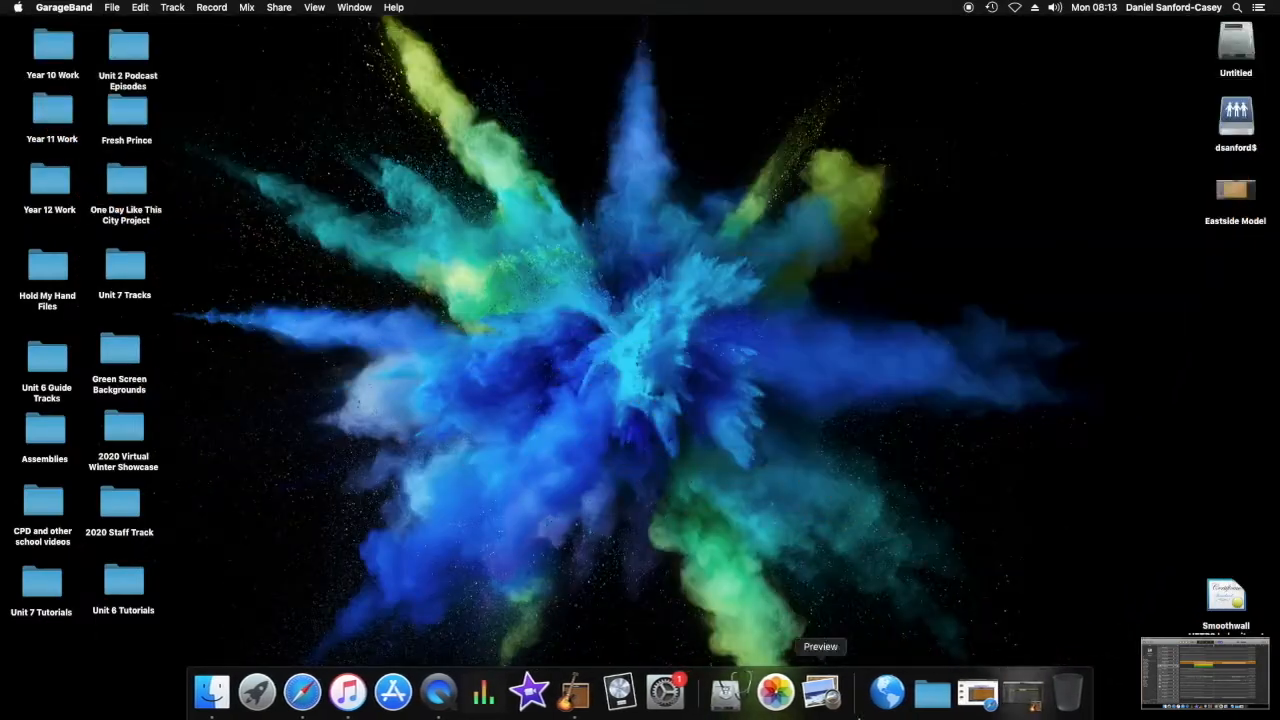
Step: Switch to the Model Unit 7 Presentation in Safari and duplicate both Screenshot 3 slides, 5 and 6
click(979, 692)
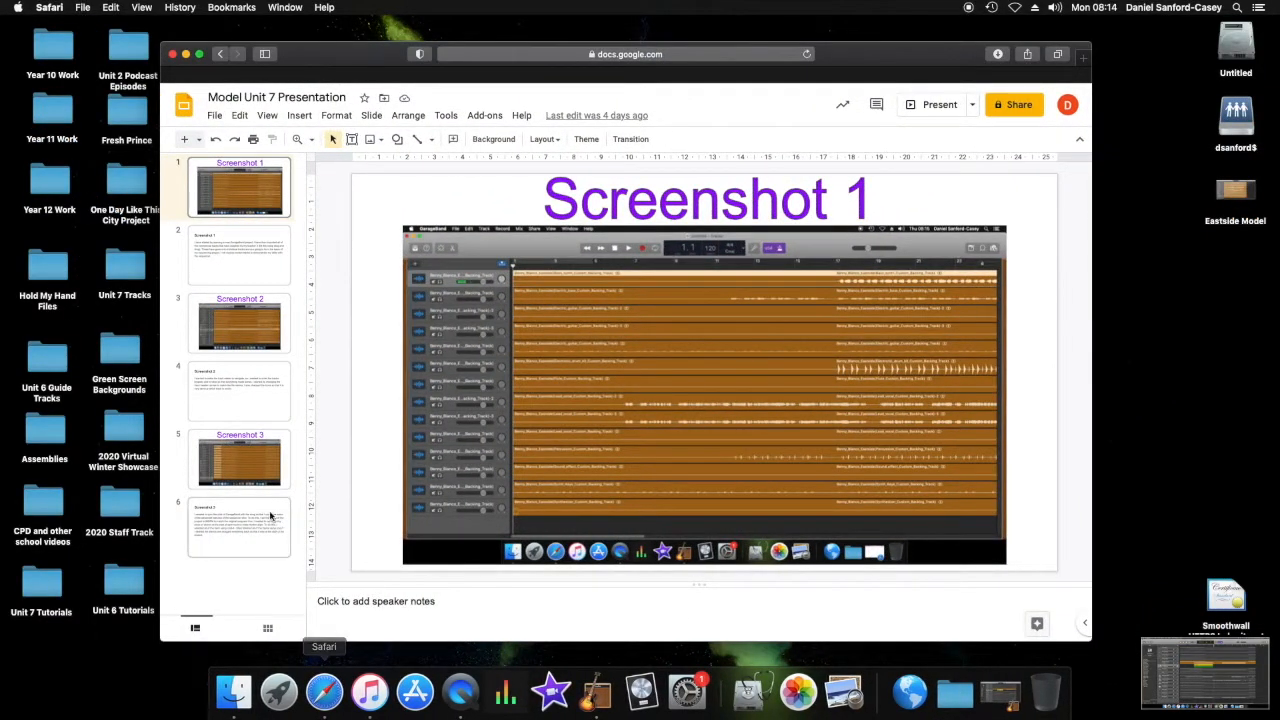
click(240, 462)
shift+click(250, 535)
right_click(252, 520)
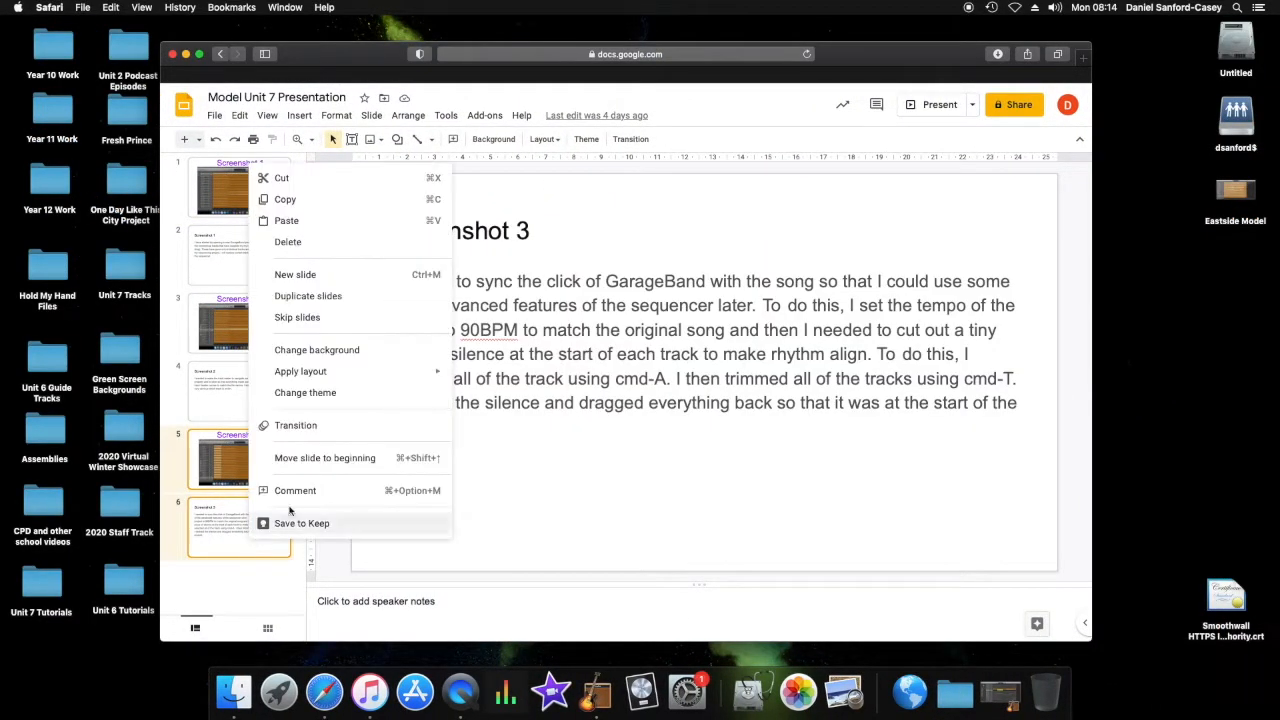
click(332, 297)
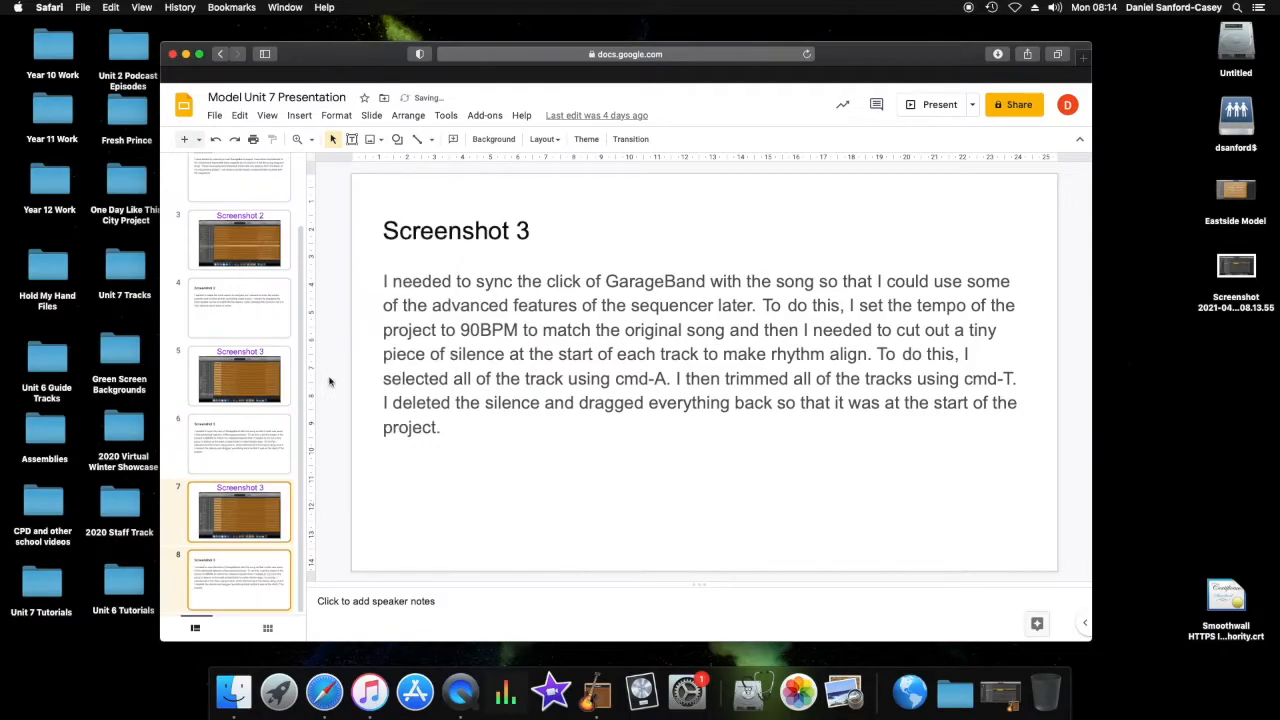
Step: Change the purple title on the duplicated image slide 7 to "Screenshot 4"
click(253, 508)
triple_click(624, 212)
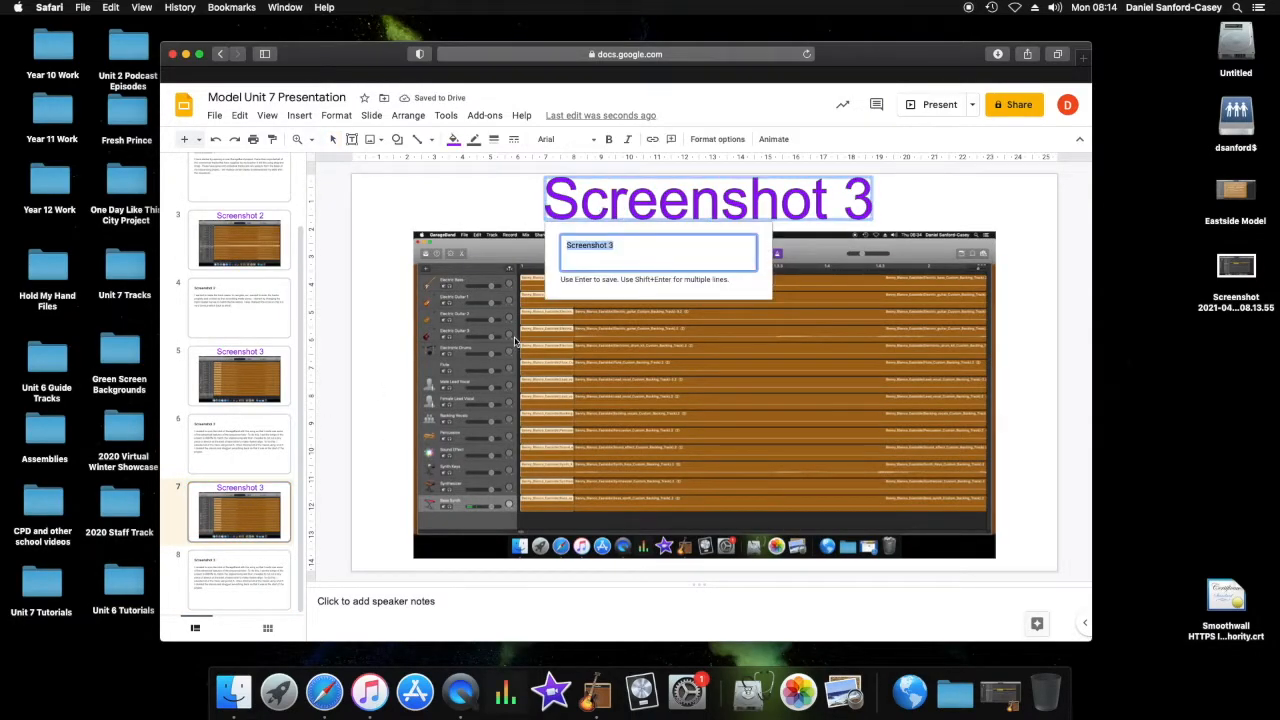
key(Return)
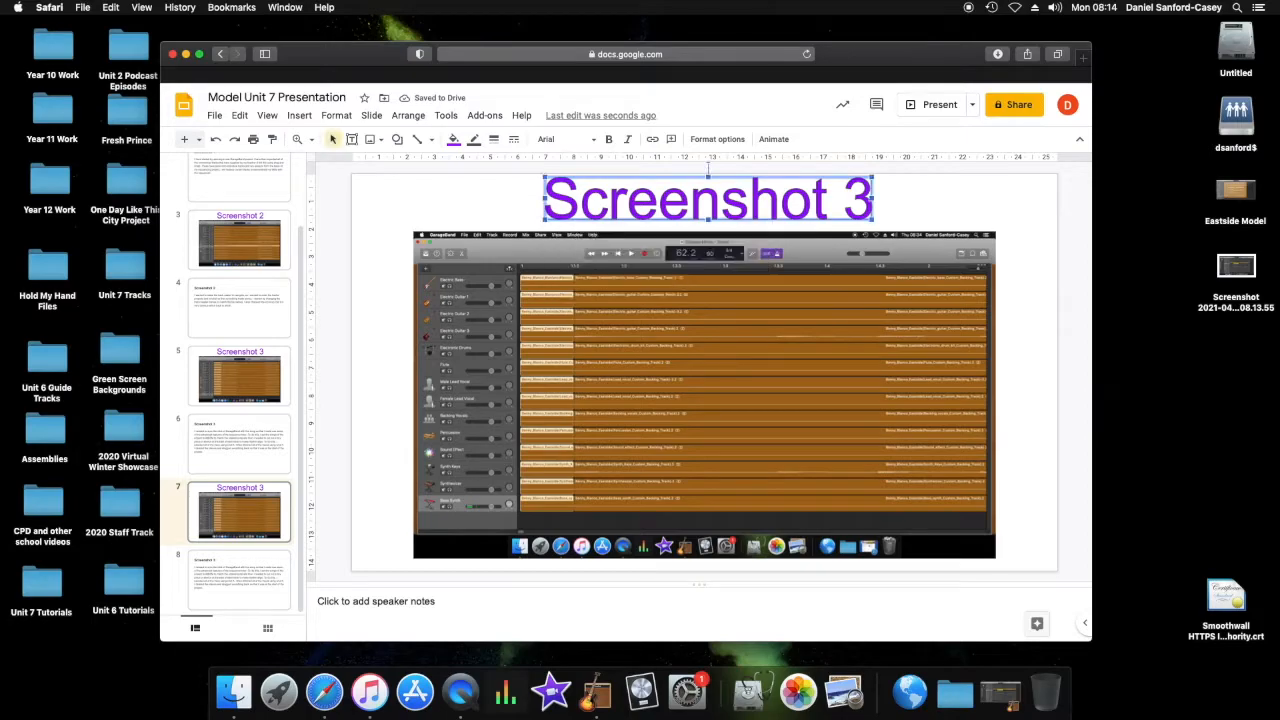
Step: Replace the image on slide 7 with the newly captured screenshot file from the desktop
click(620, 332)
key(BackSpace)
drag(1234, 270, 663, 380)
right_click(665, 362)
mouse_move(775, 388)
click(870, 391)
Step: Change the title of the duplicated text slide 8 to "Screenshot 4"
click(240, 580)
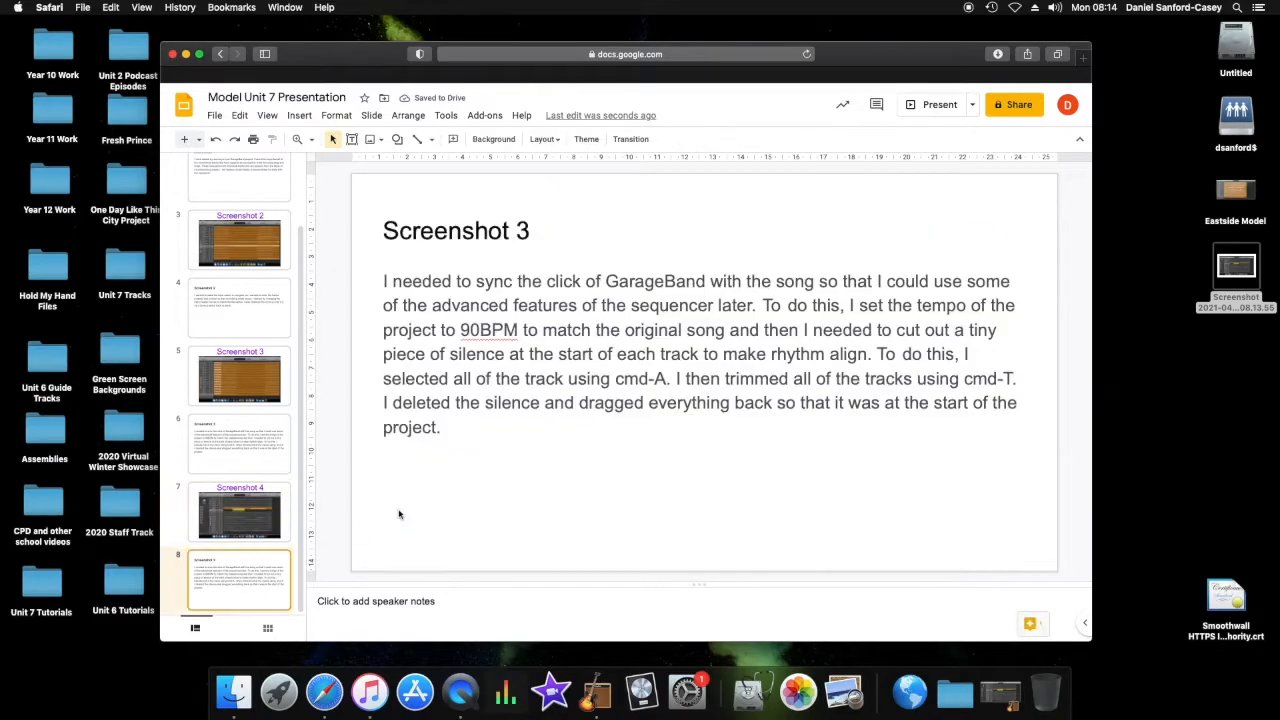
click(517, 231)
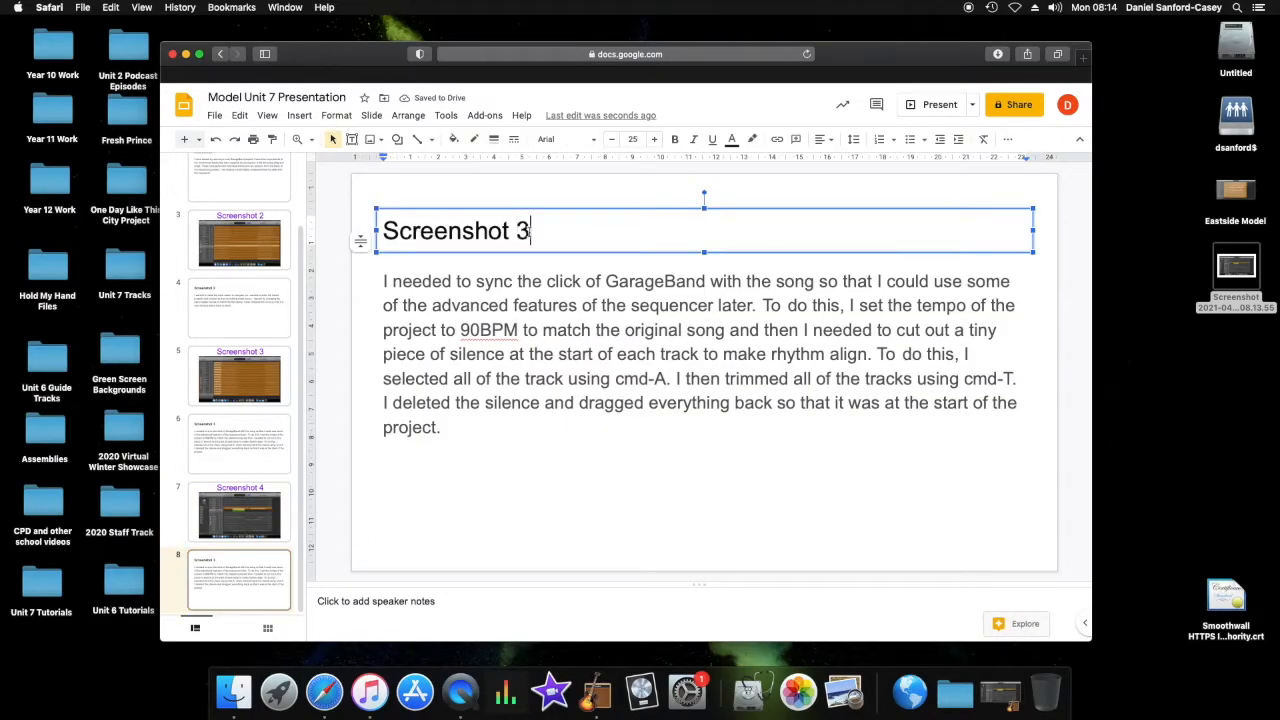
key(BackSpace)
text(4)
Step: Replace slide 8's body text with "Here I am starting to replace the commercial tracks with my own."
drag(449, 432, 376, 281)
text(Here I am starting to repace t)
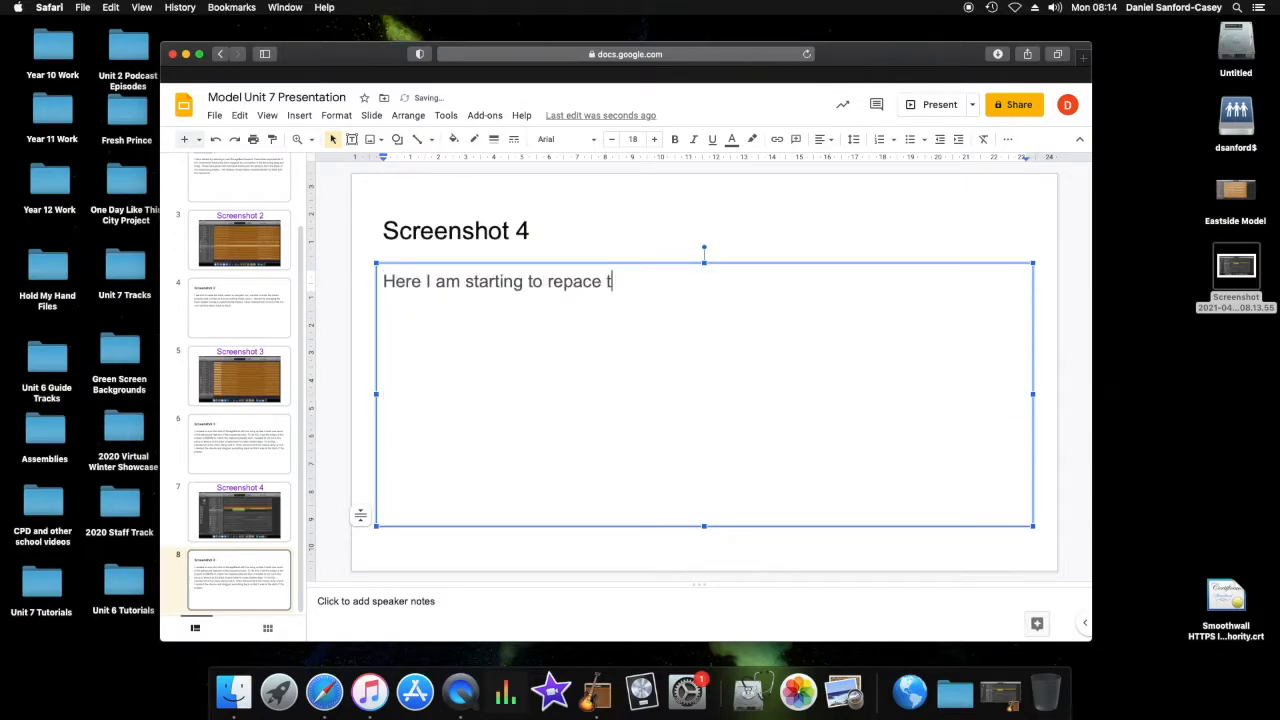
text(cial track with my own.)
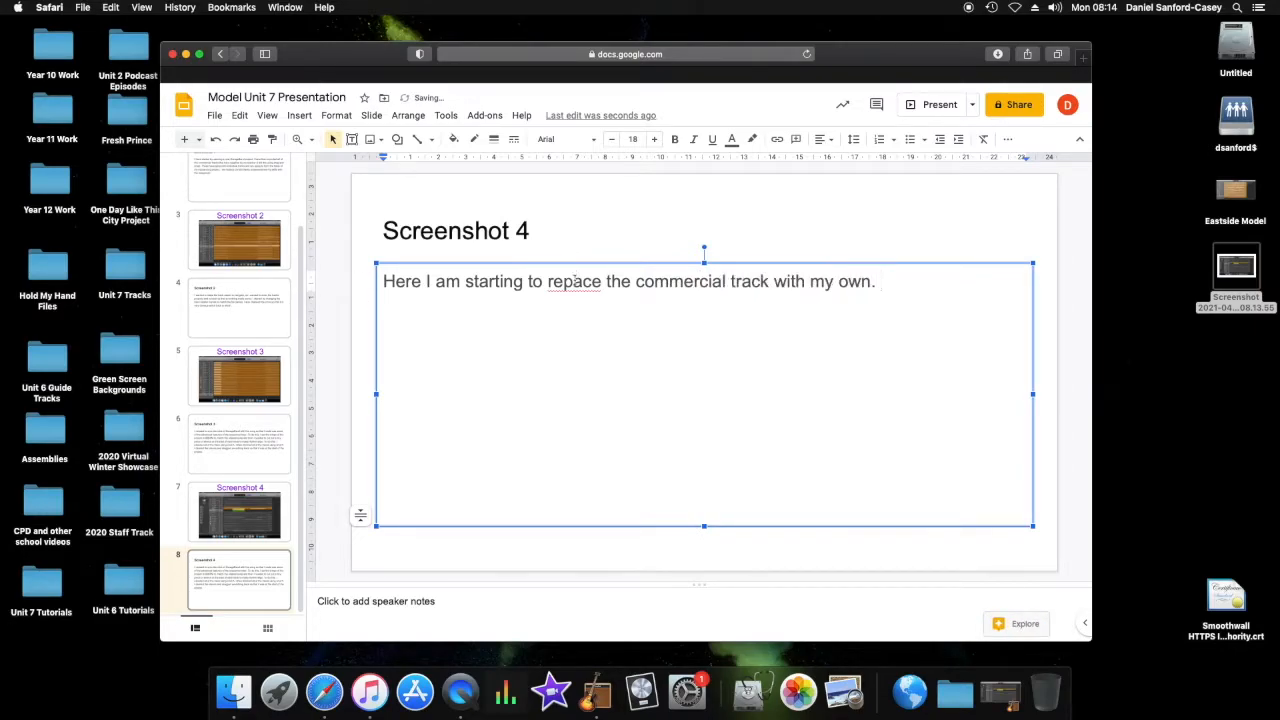
click(571, 281)
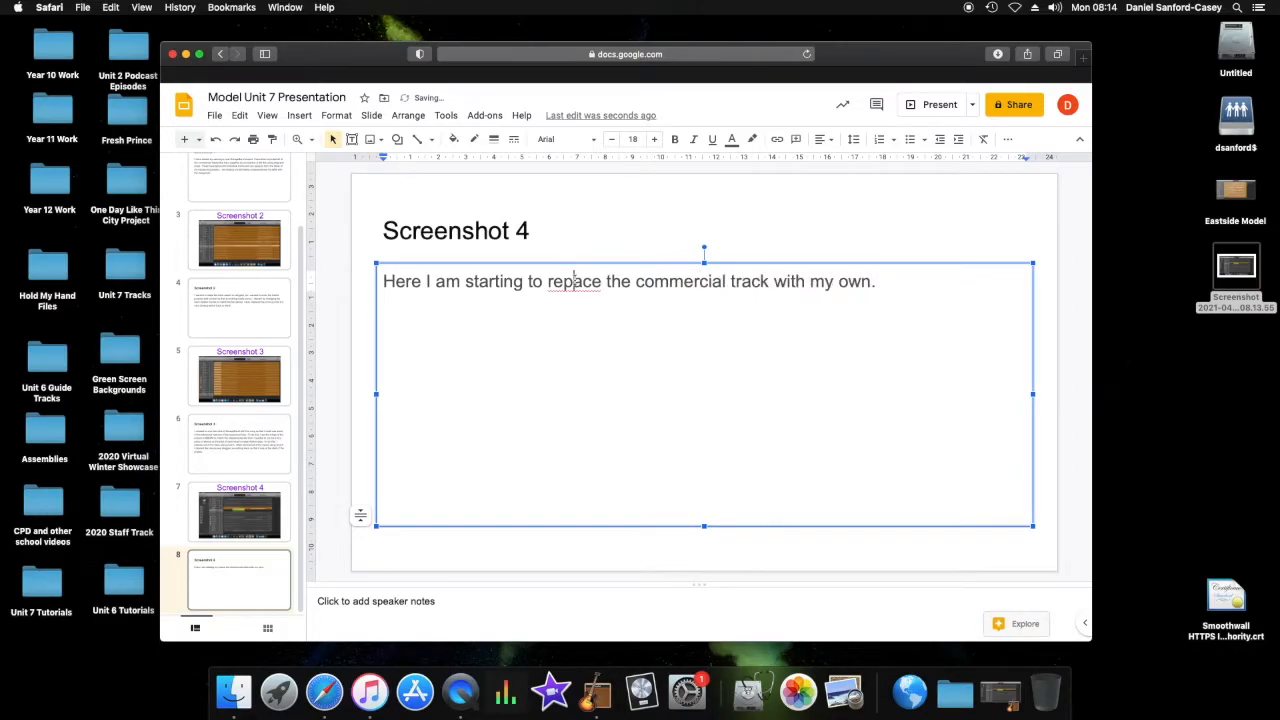
text(l)
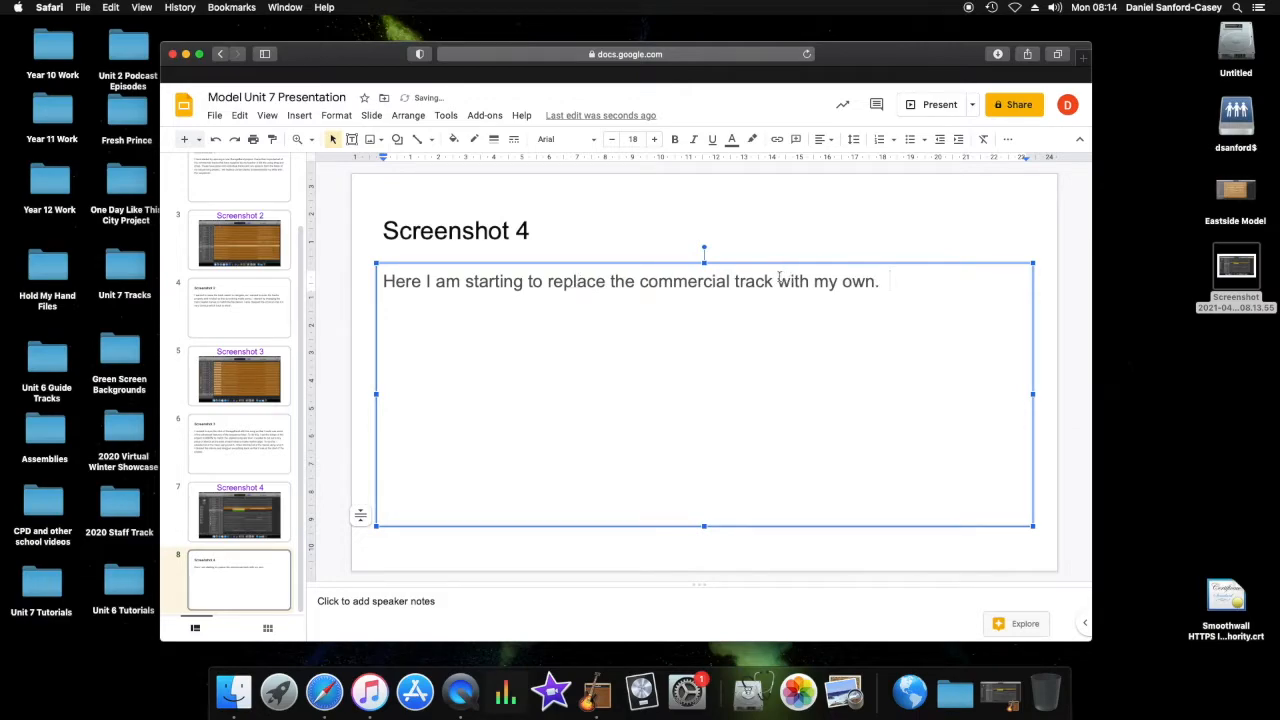
click(773, 281)
text(s)
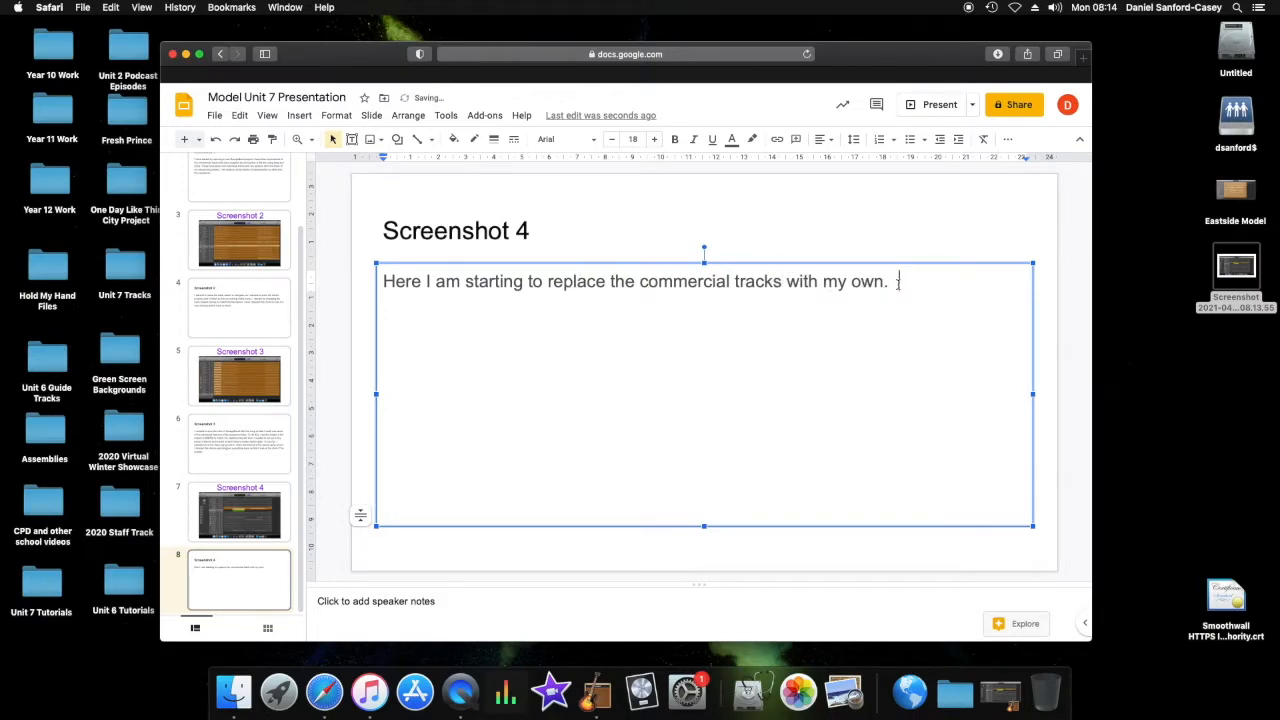
Step: Add "I have decided to start with the drum tracks and I am going to play the kick drum in using a MIDI keyboard."
text(d to start with the drum tracks and)
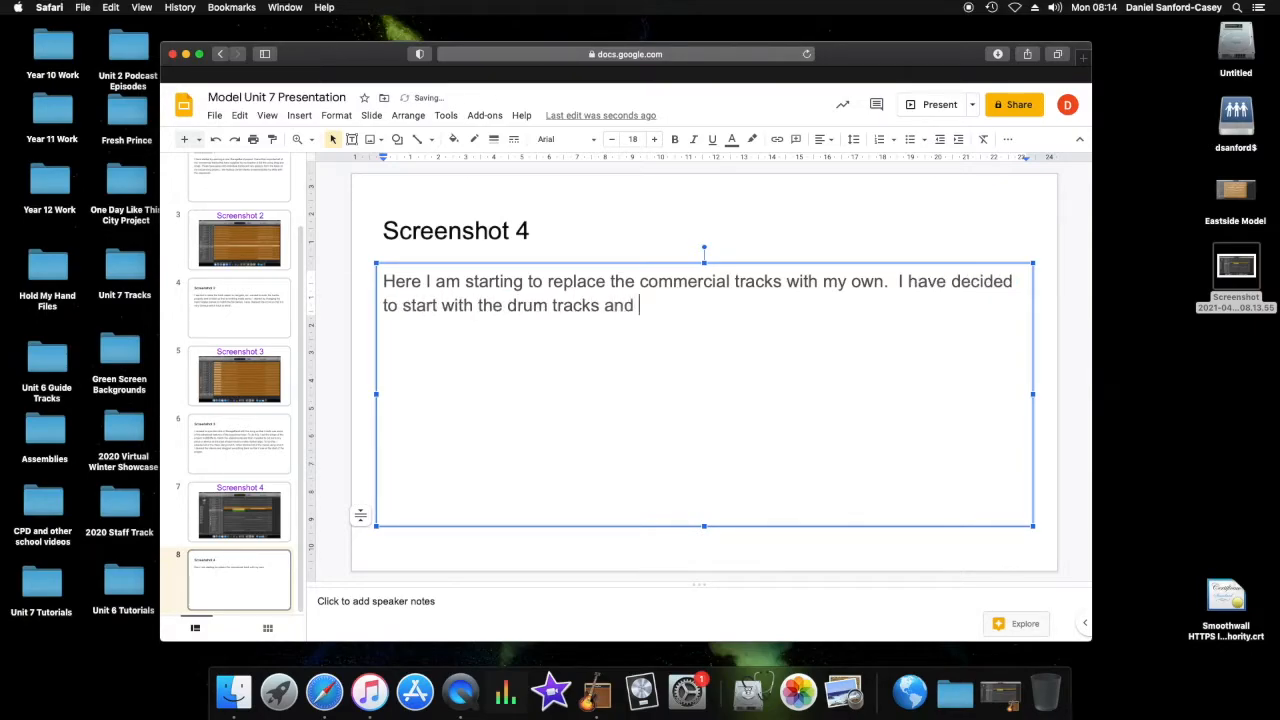
text(going to play the kick drum in using )
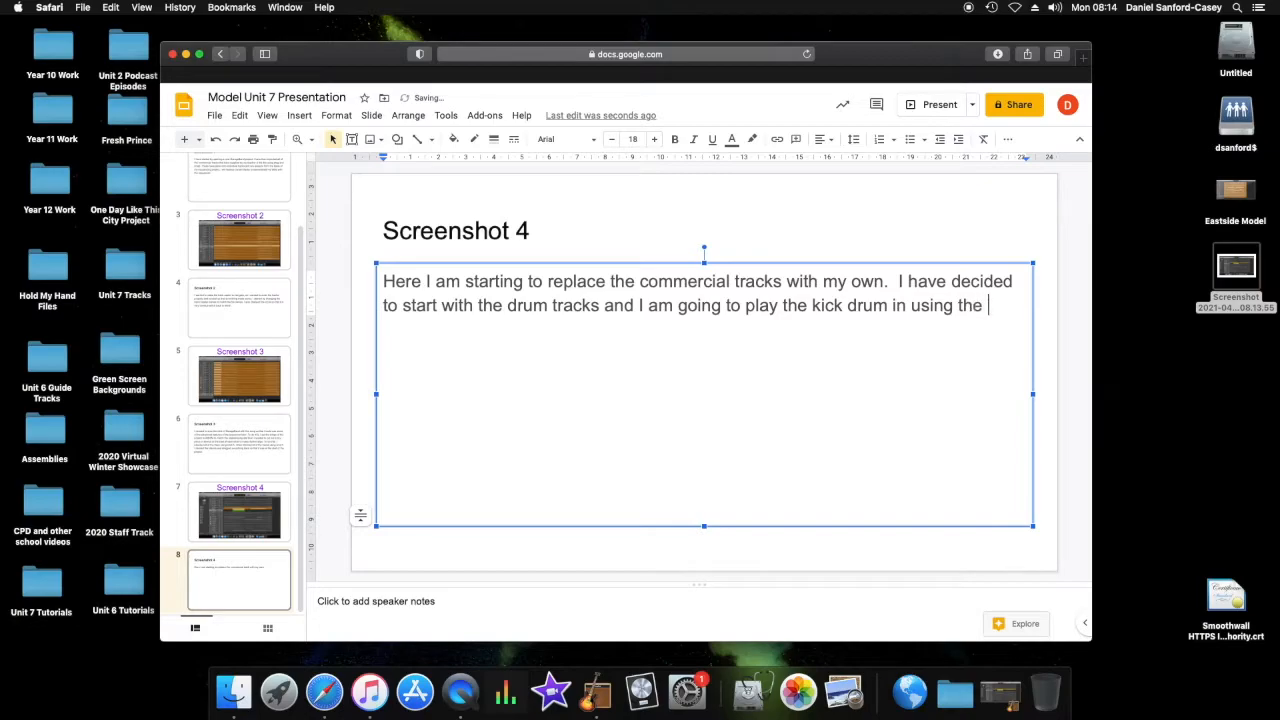
text(a MIDI keyboard.)
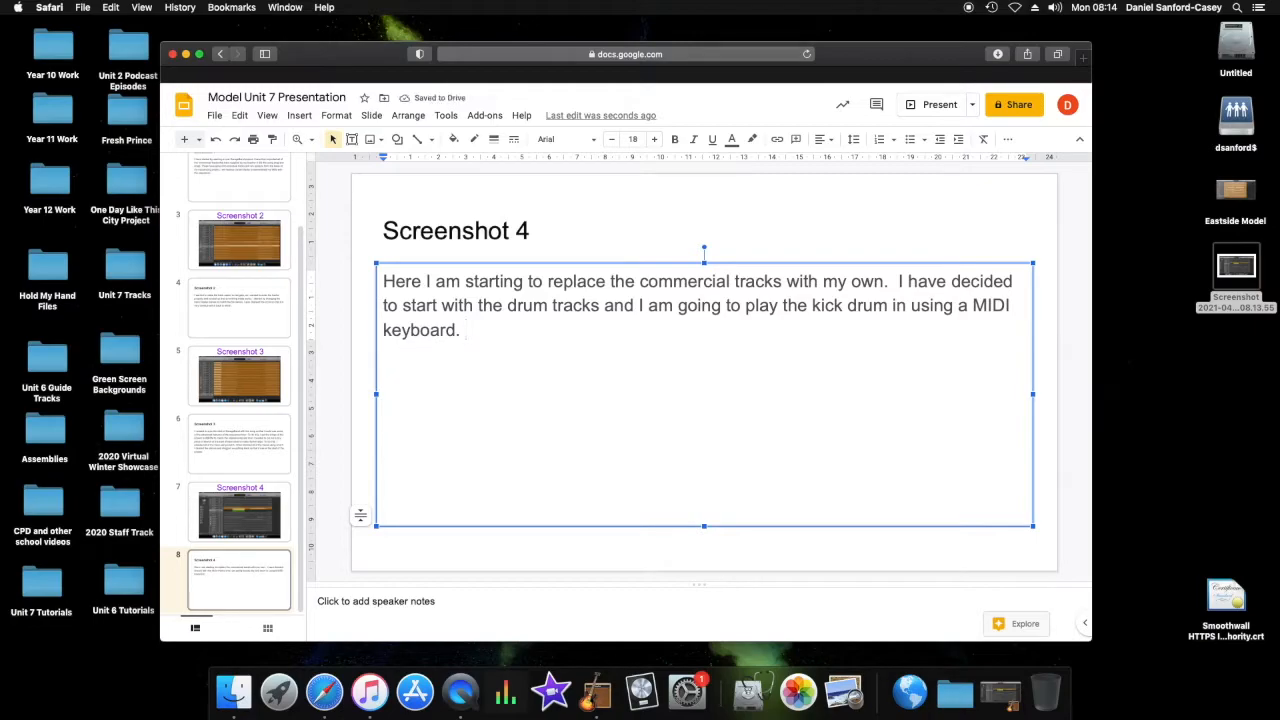
Step: Add "MIDI stands for Musical Instrument Digital Interface." to the body text and begin the following sentence with "It is a"
text(MIDI stands fo)
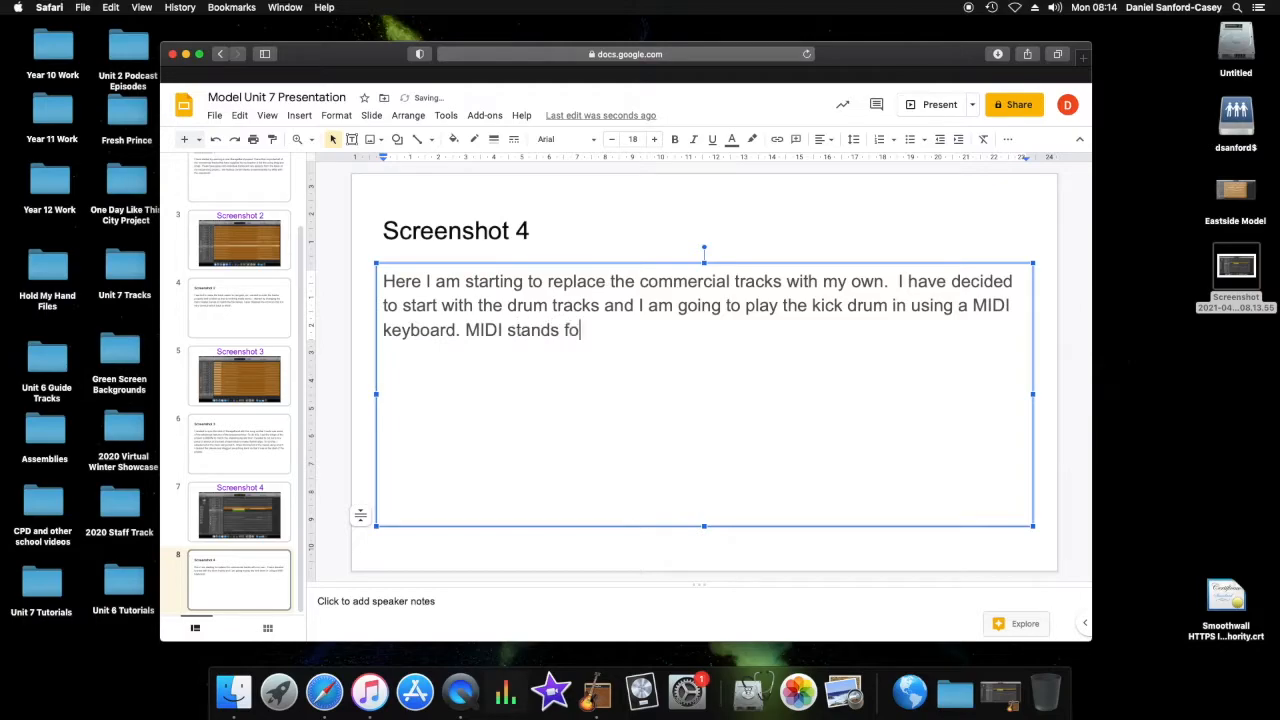
text(r Musical Instrum,e)
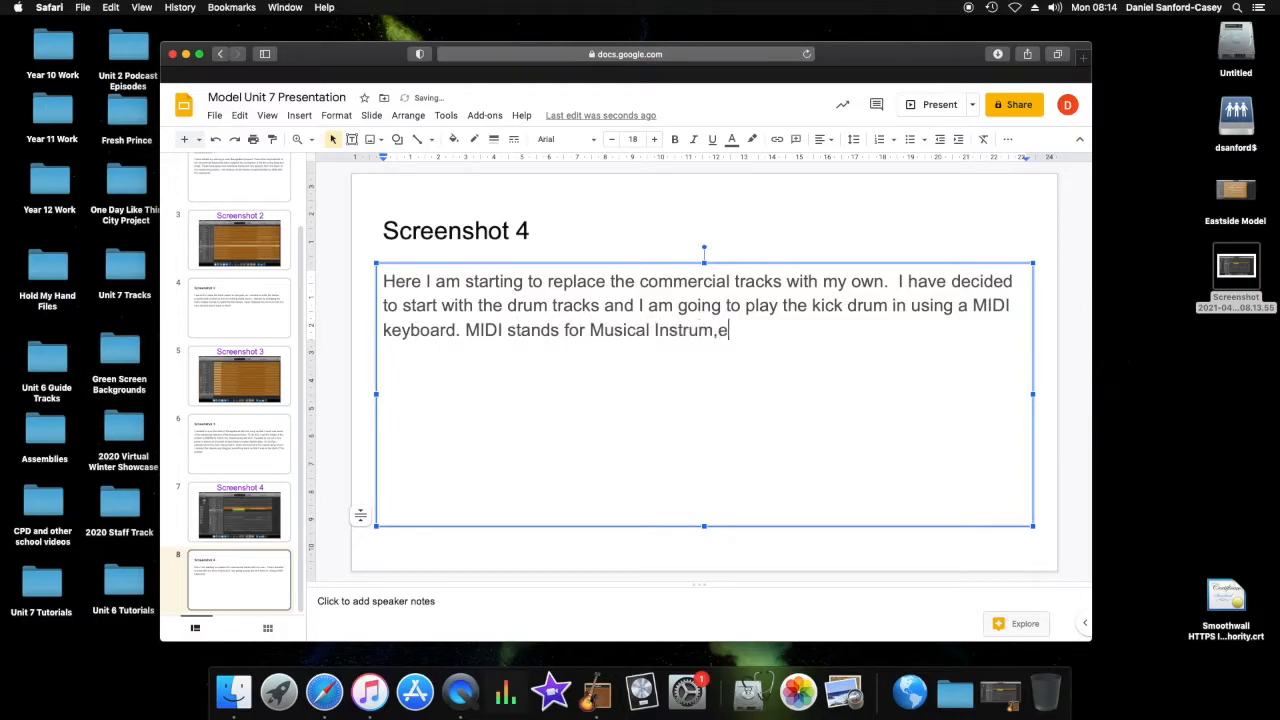
key(BackSpace)
key(BackSpace)
text(ent Digital Interface. It is a)
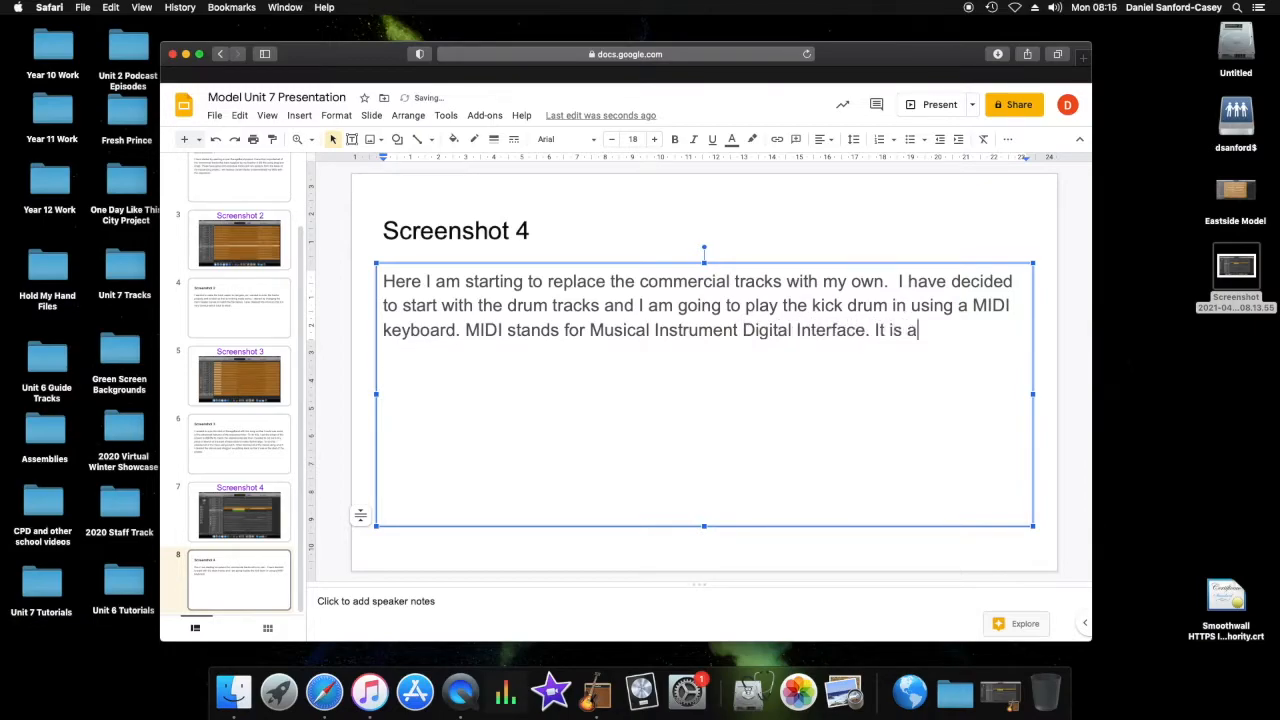
Step: Continue the sentence with "set of digital instructions that are produced by a MIDI controller such as a MIDI keyboard"
text(insrtrtructions that are propduced b)
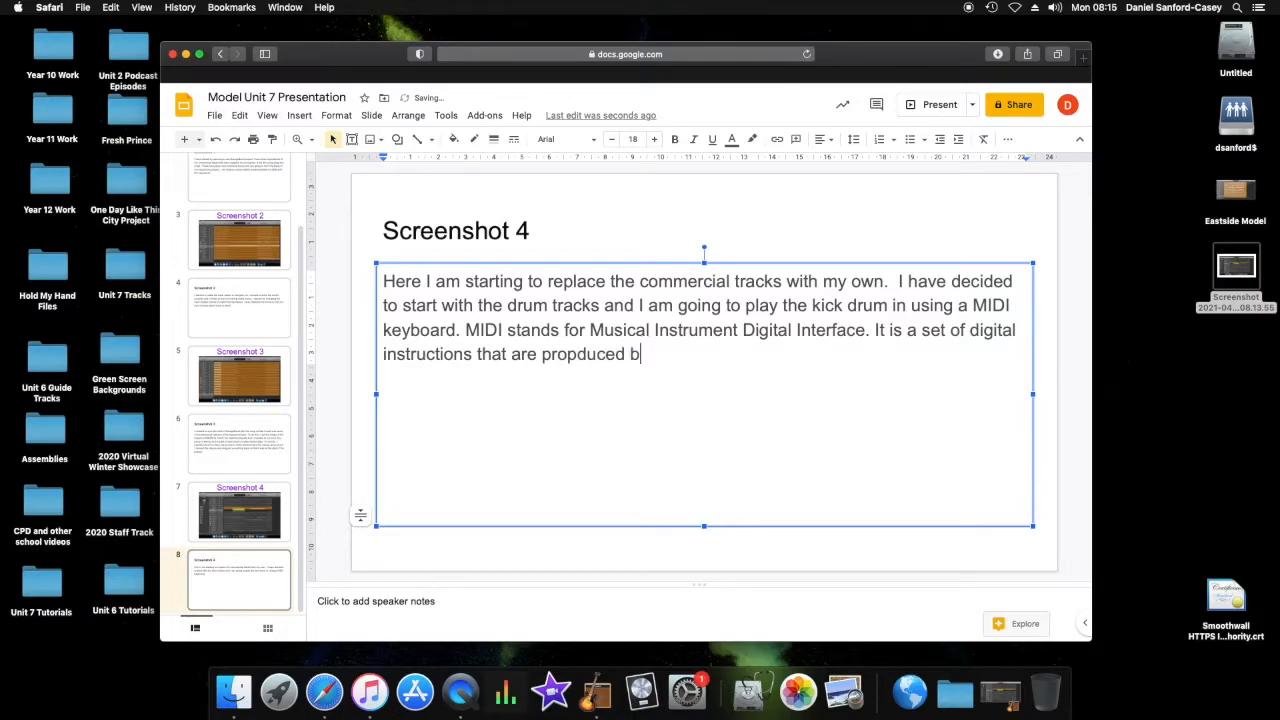
text(y a MIDI controll)
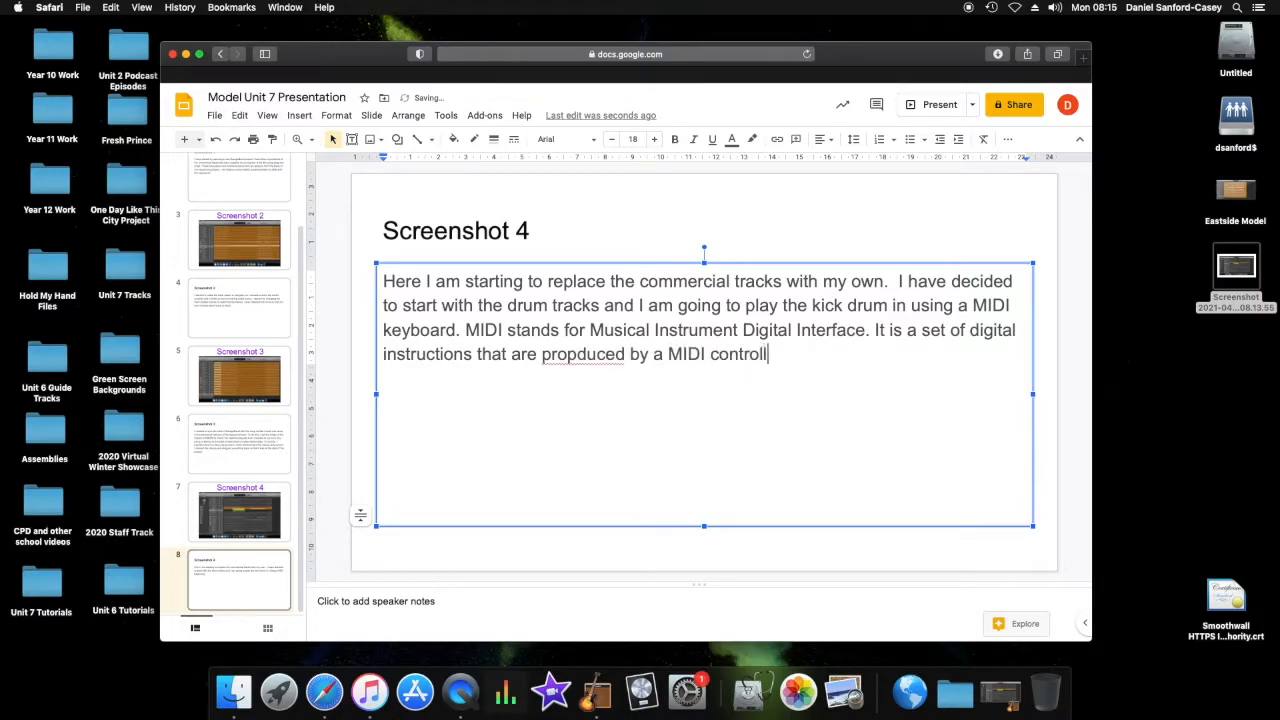
text(er such as a MIDI keyboar)
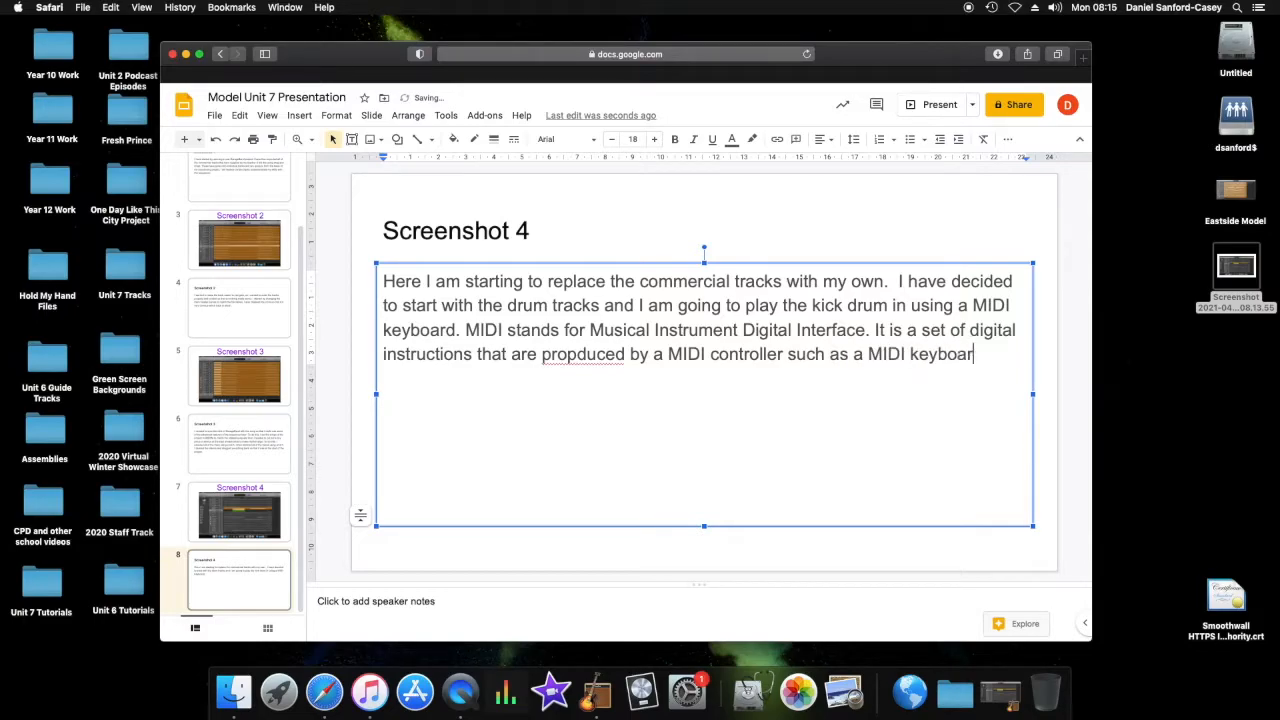
Step: Add "These can then be read and played back by the DAW." and correct the misspelled word to "produced"
text(d. These can then be read and played back by the DAW.)
click(578, 354)
key(BackSpace)
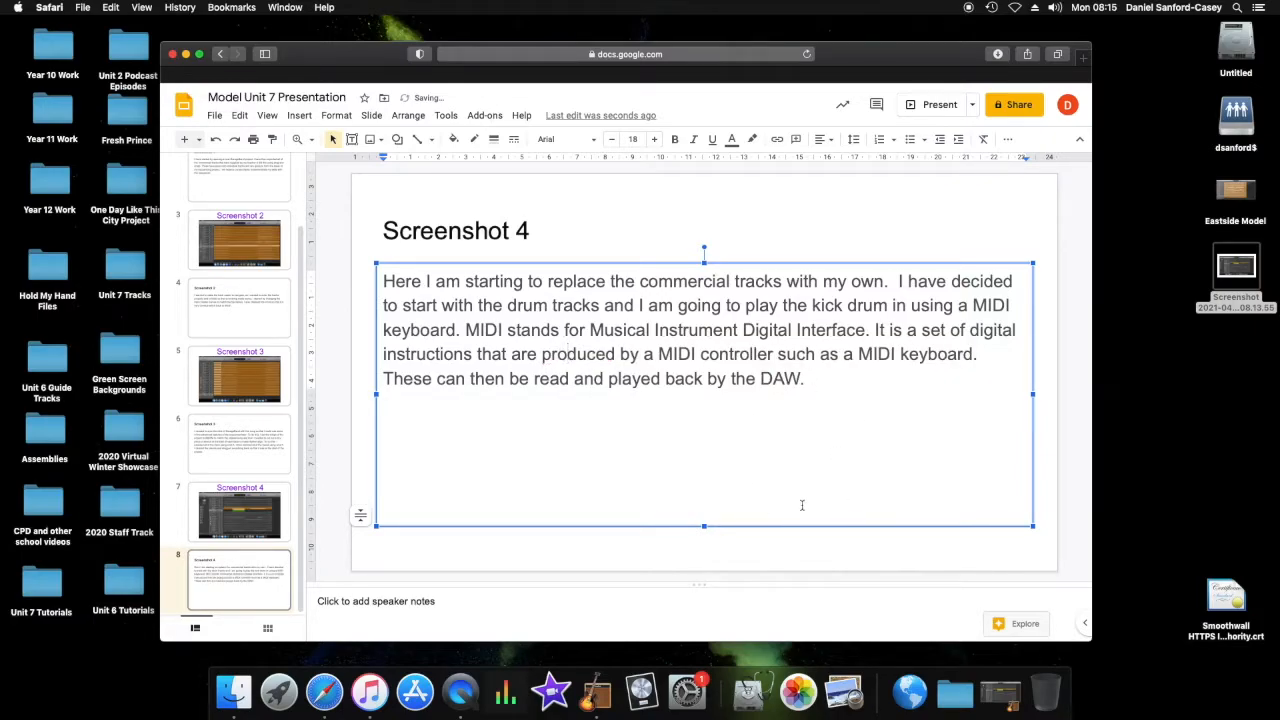
Step: Switch back to the GarageBand project and listen twice to the soloed Electronic Drums and Kick Drum tracks from bar 13
click(1000, 692)
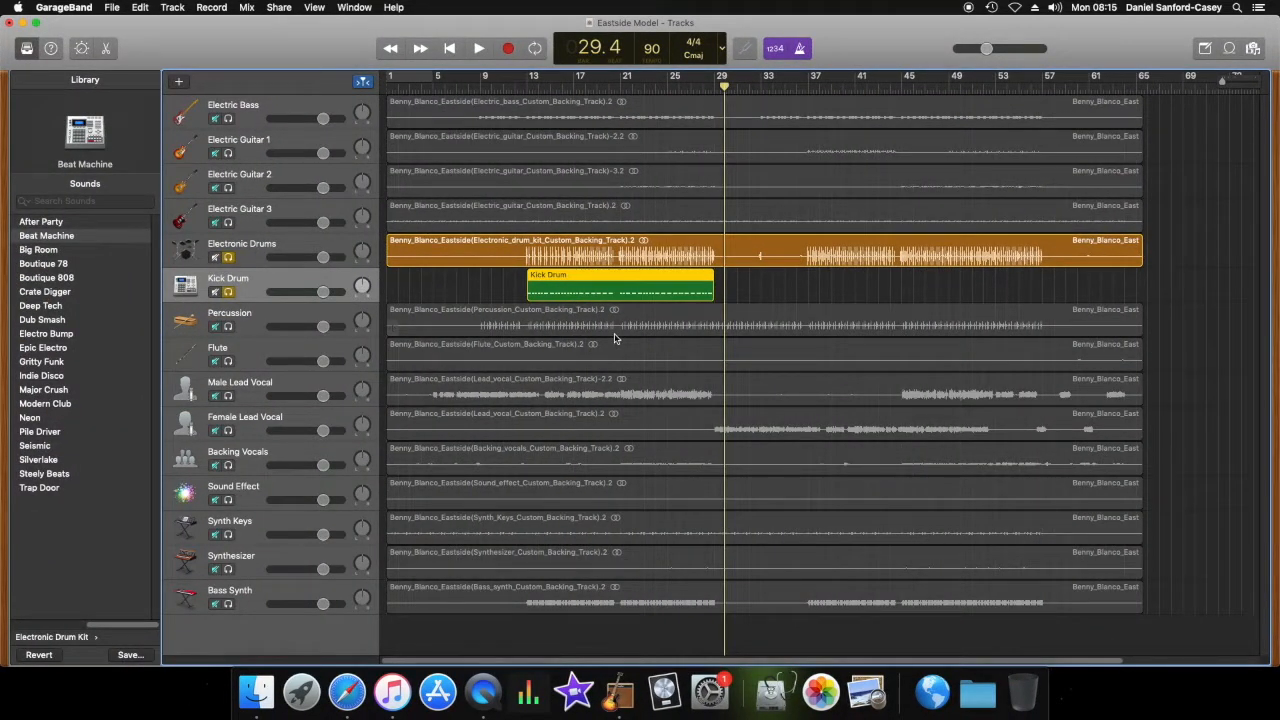
click(527, 84)
key(space)
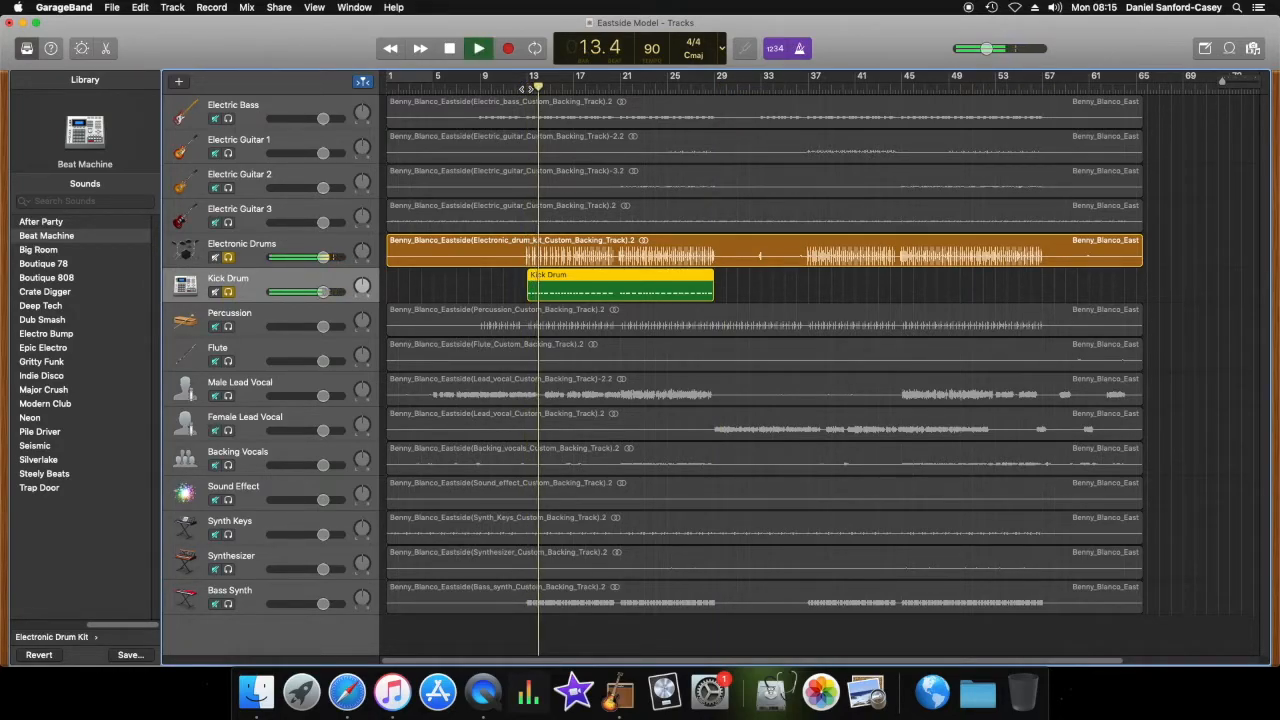
key(space)
click(527, 87)
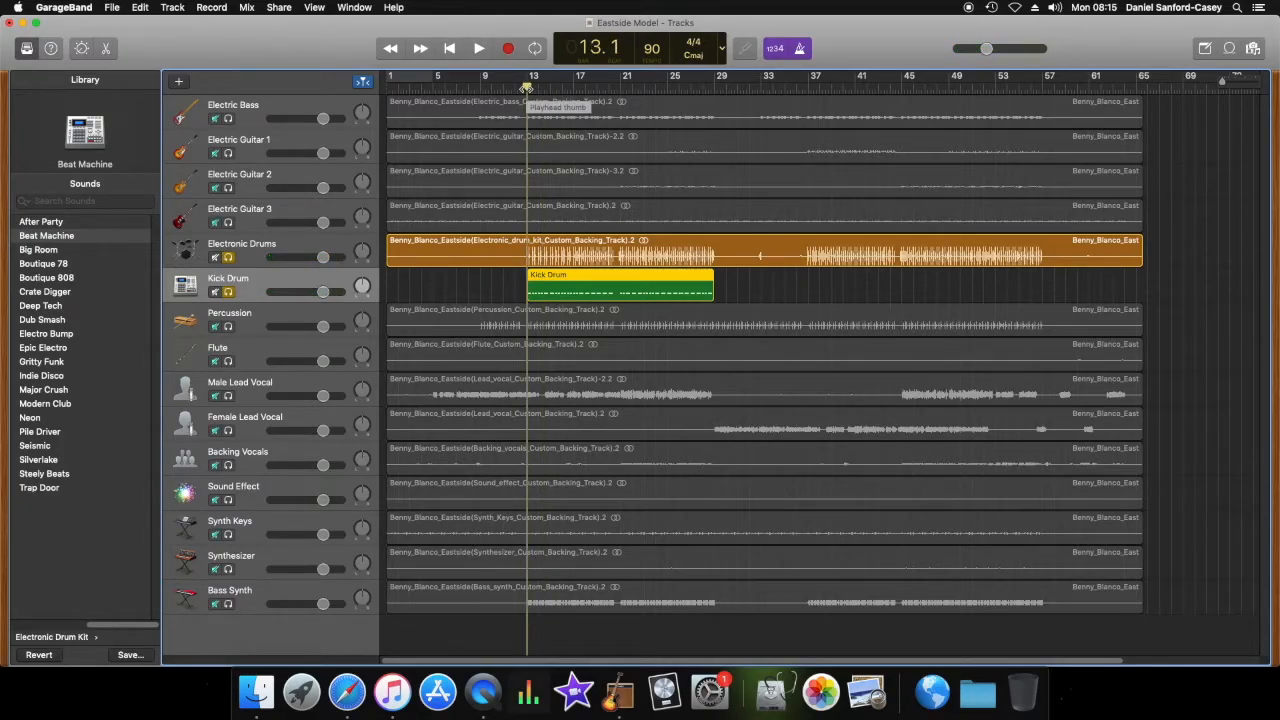
key(space)
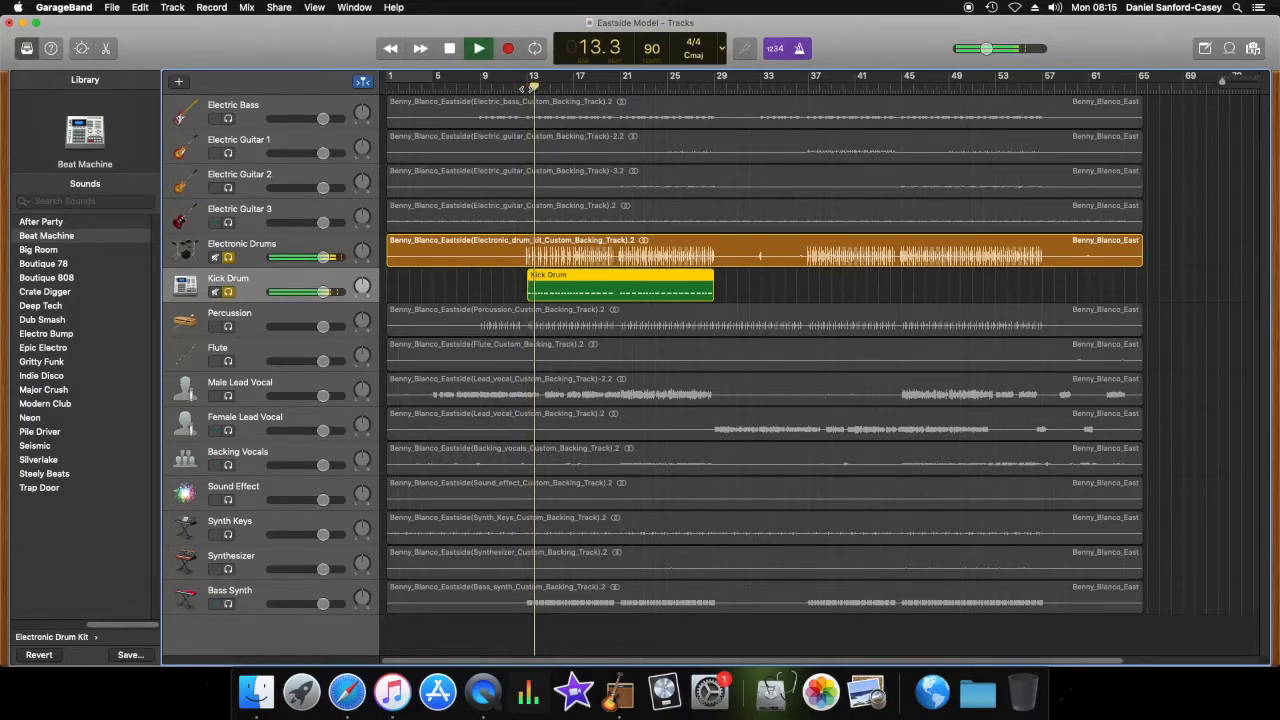
key(space)
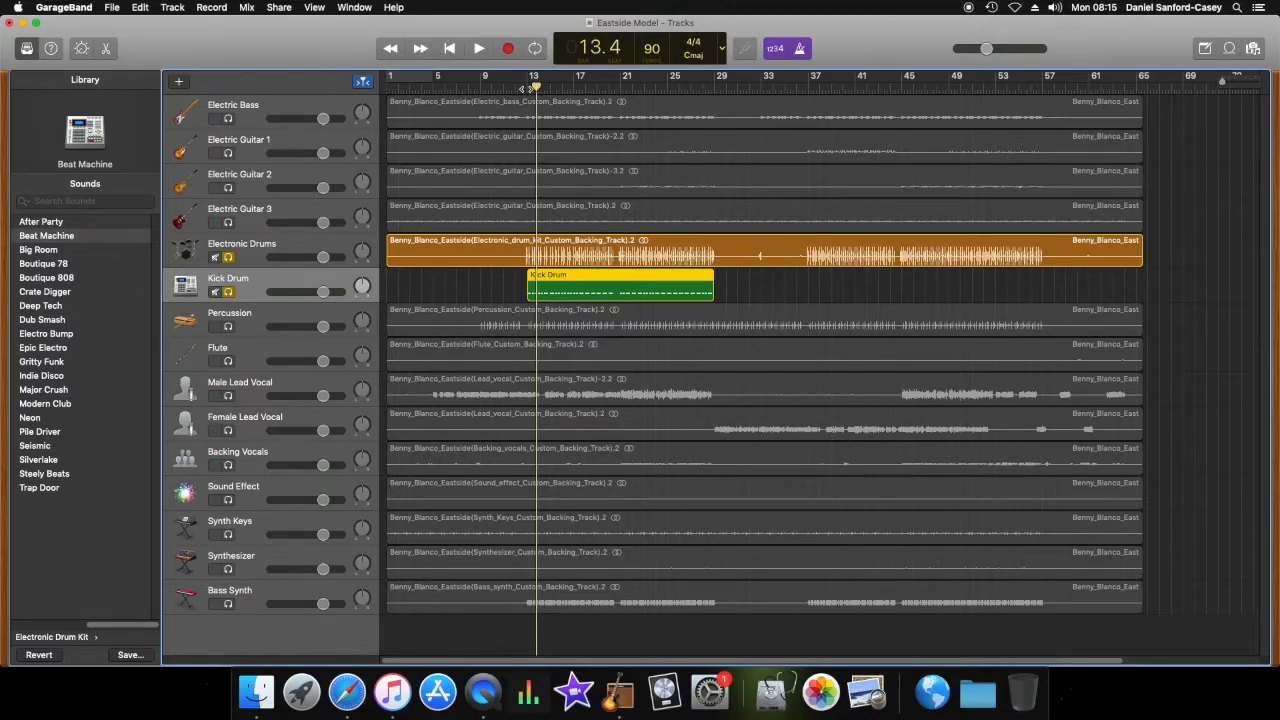
Step: Open the Kick Drum region in the Piano Roll and audition its individual notes in bars 13 and 14
double_click(575, 290)
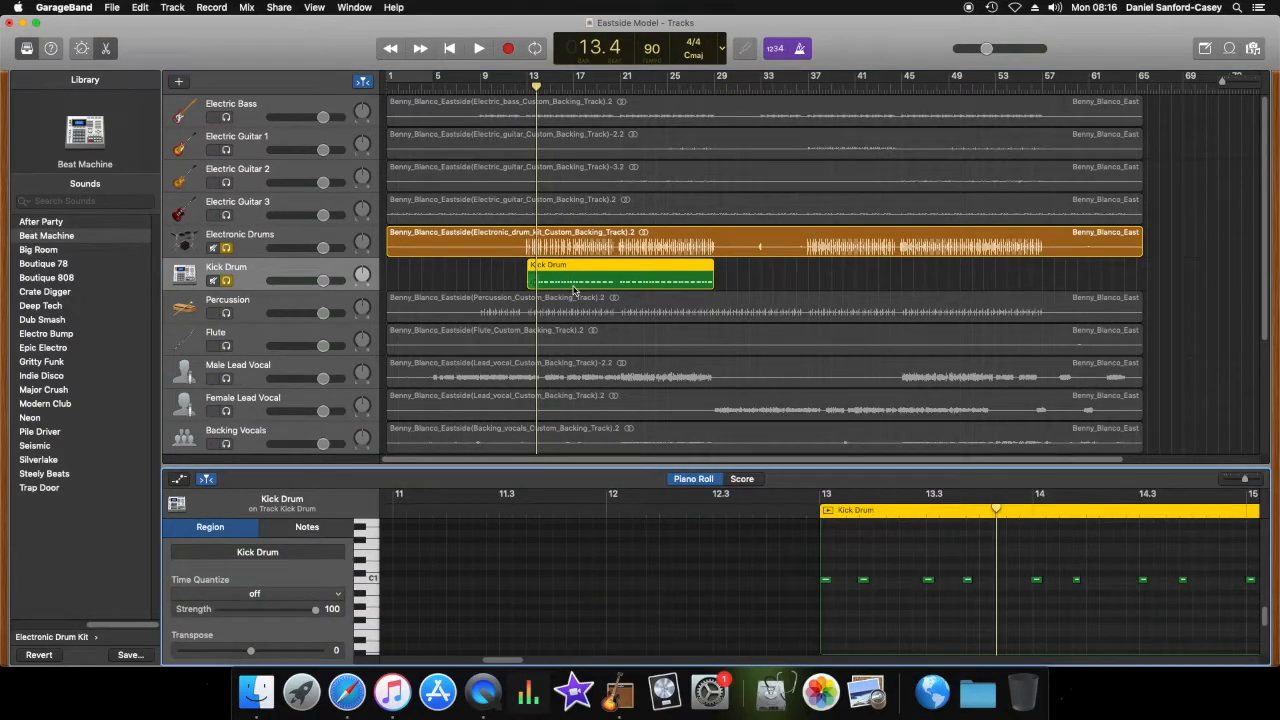
drag(513, 665, 533, 665)
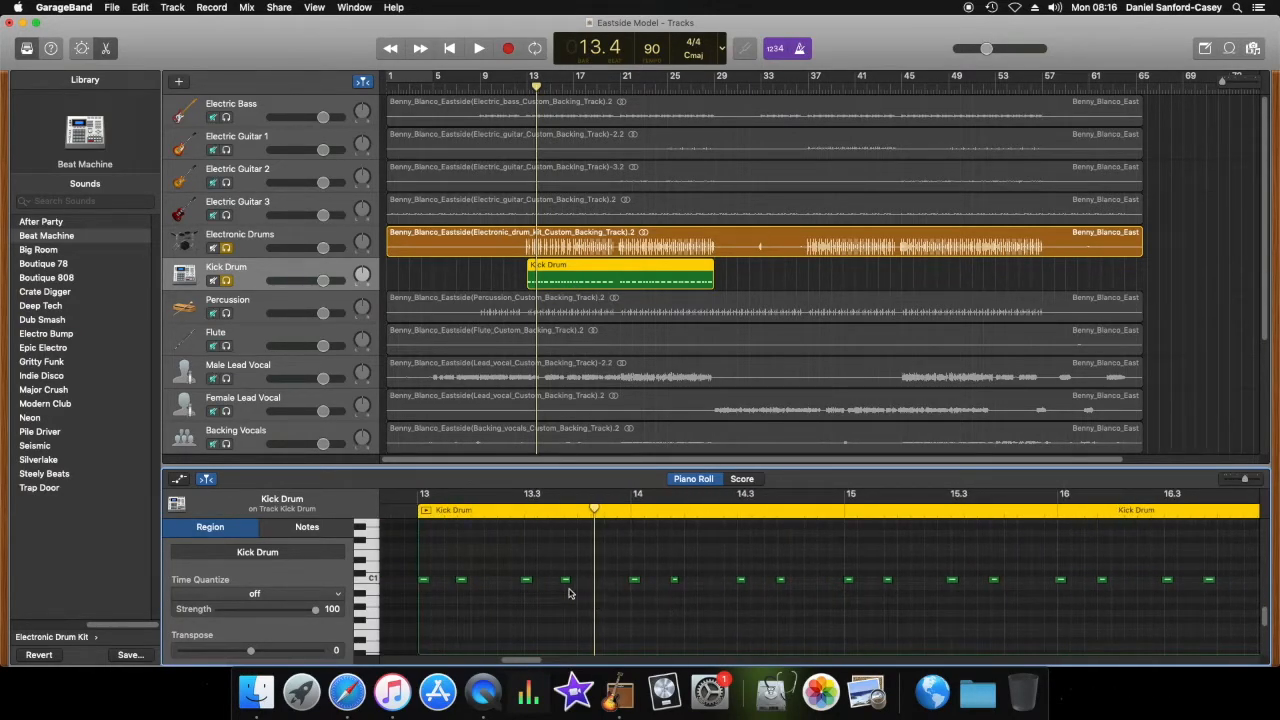
click(423, 580)
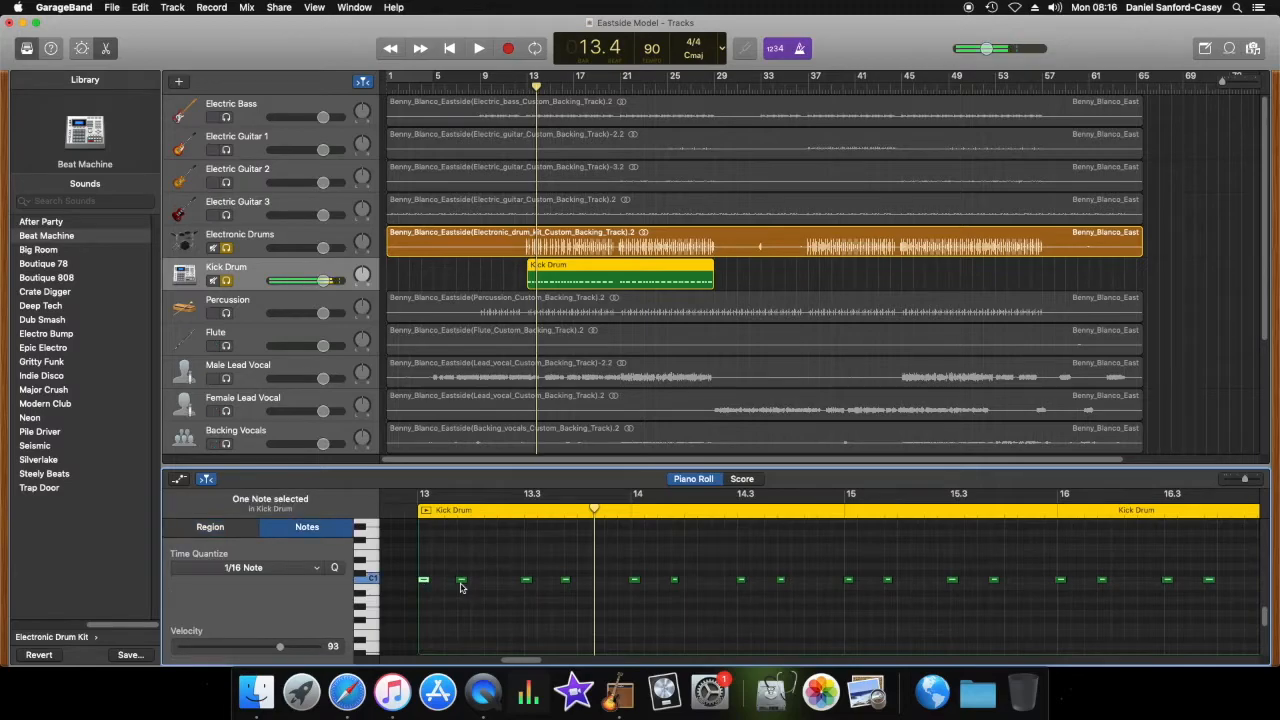
click(461, 579)
click(526, 579)
super+click(562, 580)
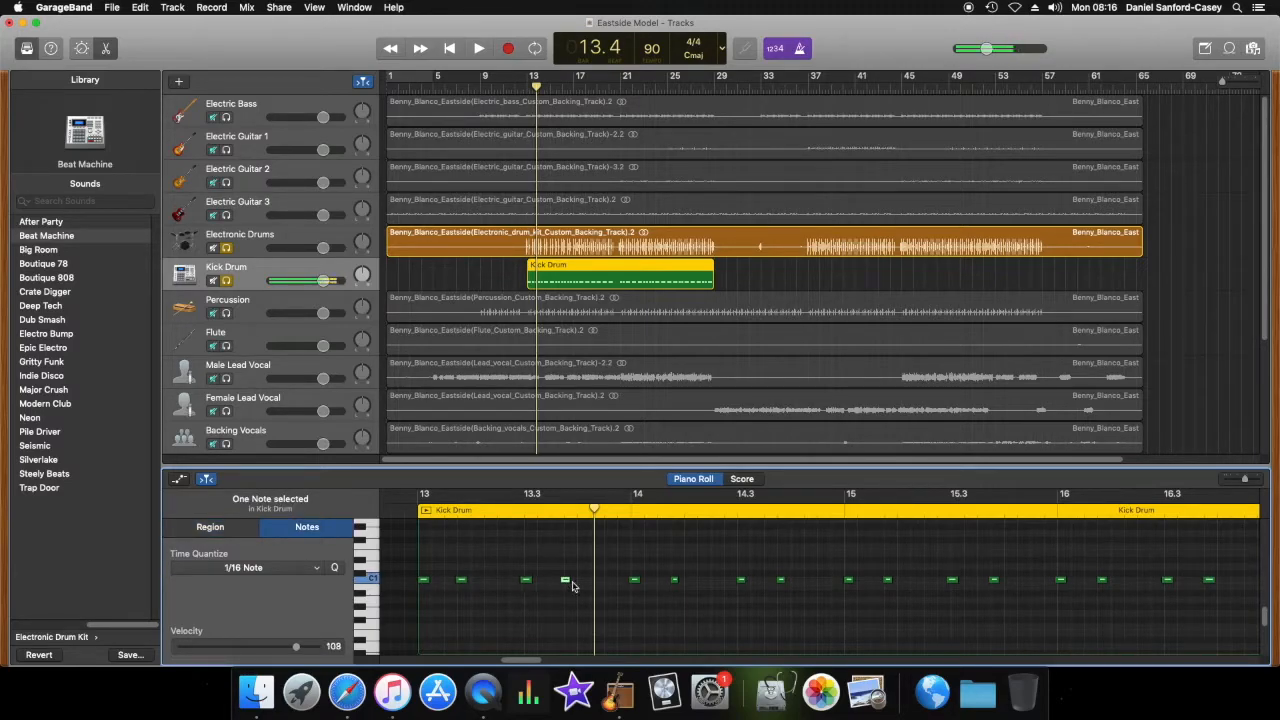
click(634, 581)
click(674, 581)
Step: Play the soloed drums from the start of the Kick Drum region and stop before bar 14
click(420, 511)
key(space)
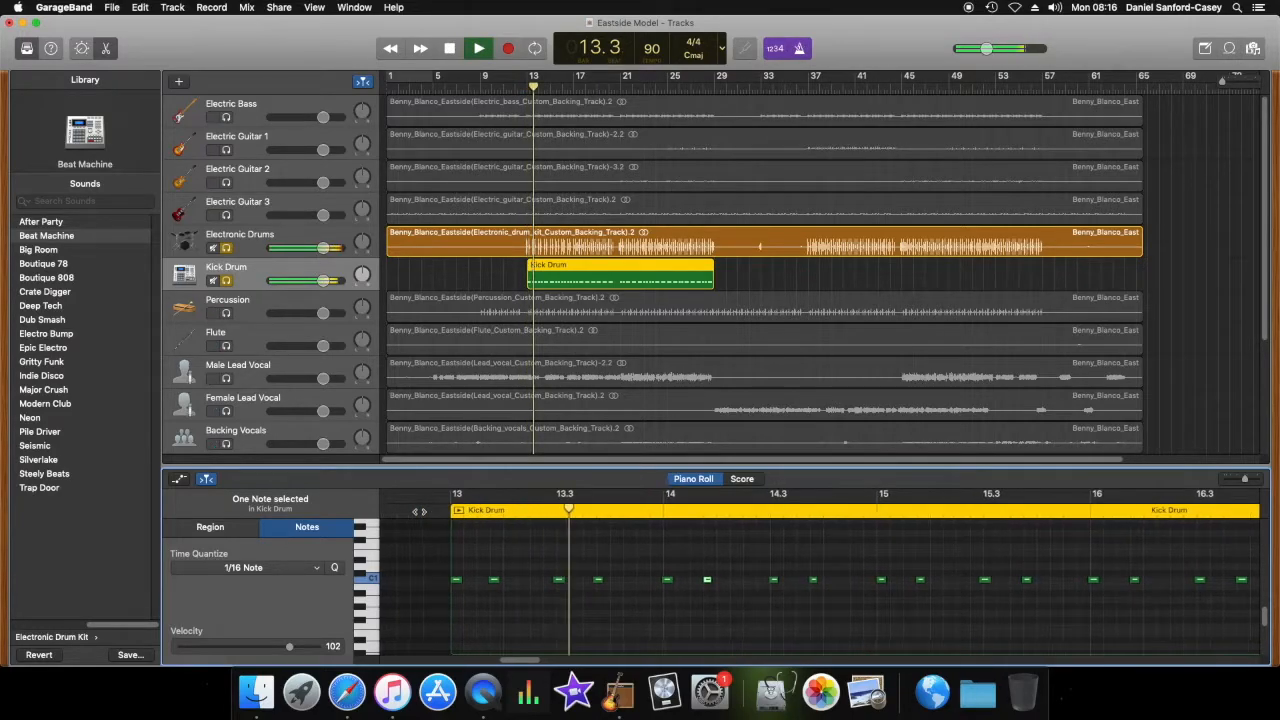
key(space)
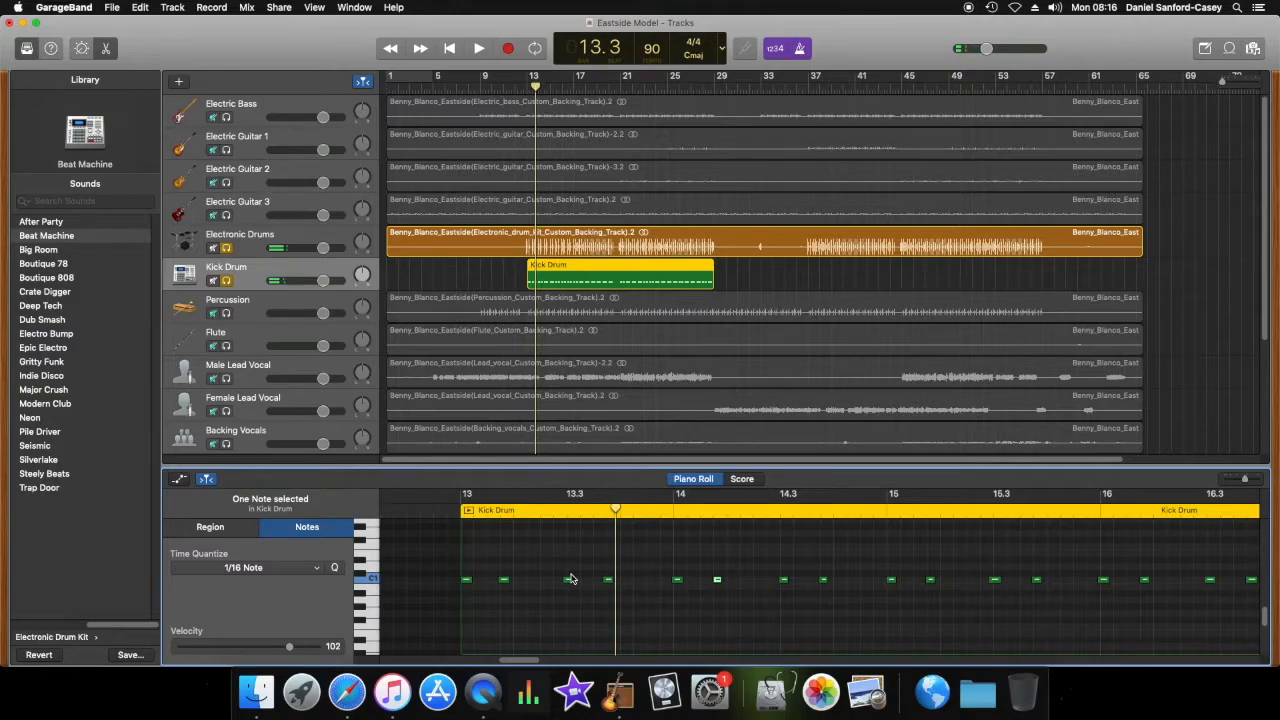
Step: Move the third kick note of bar 13 slightly later, onto beat 13.3, and place the playhead just before it
click(496, 604)
drag(567, 584, 571, 578)
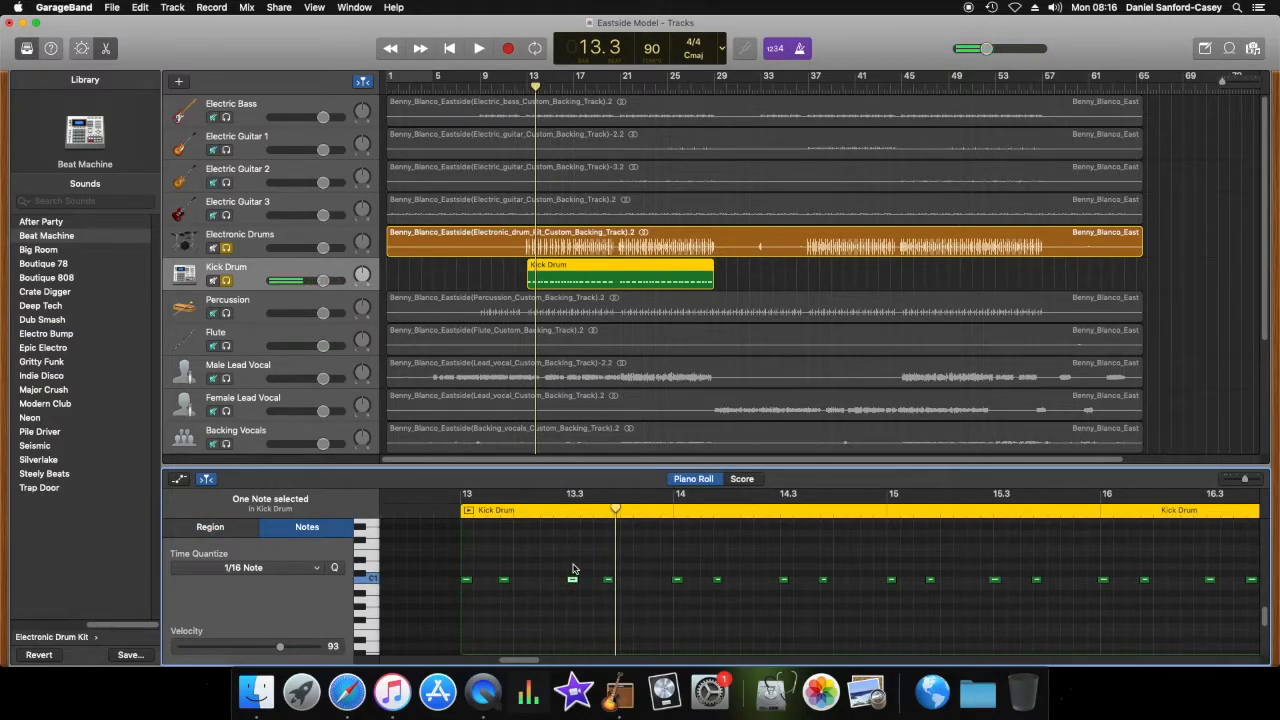
click(569, 511)
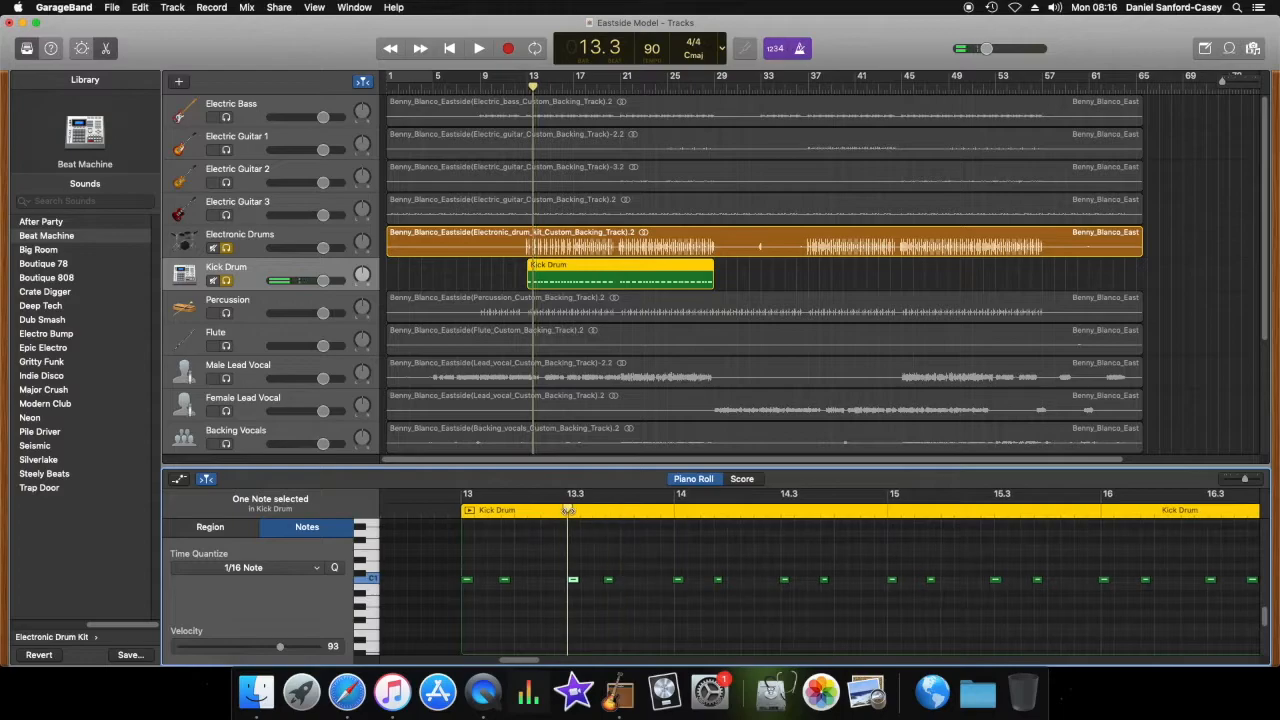
Step: Select all notes in the Kick Drum region and quantize them to 1/16 Note
click(621, 618)
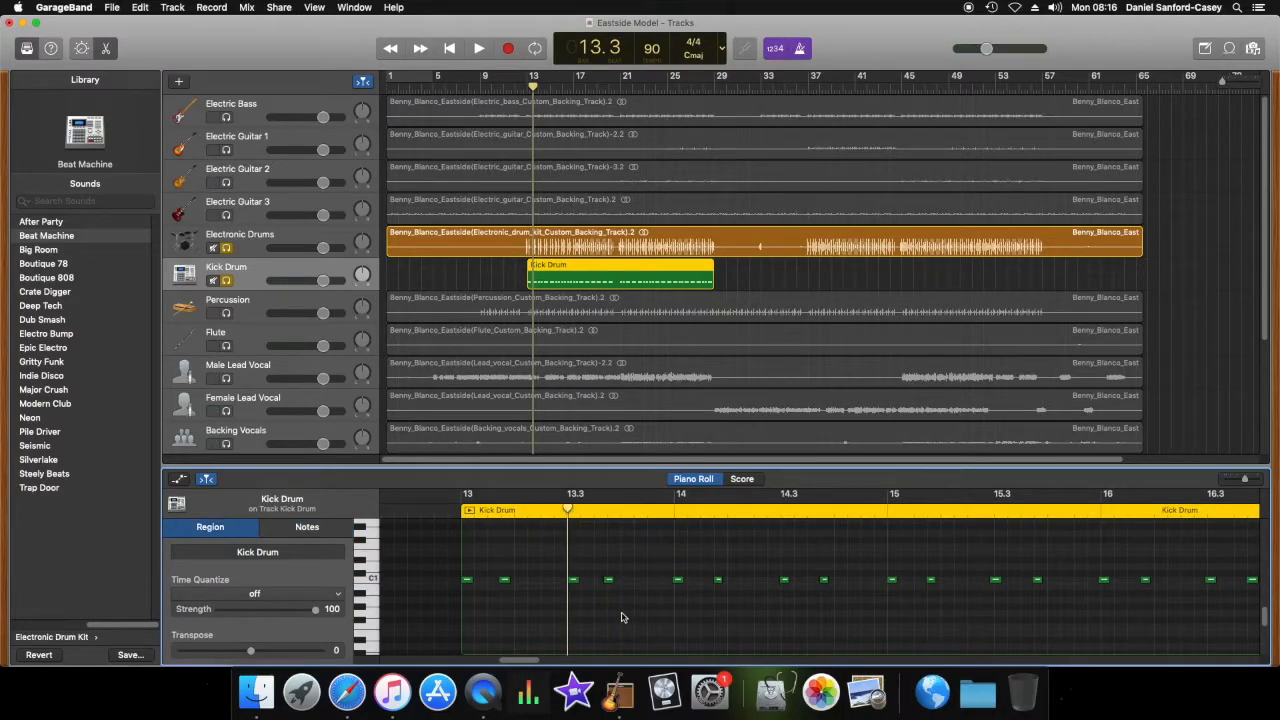
key(super+a)
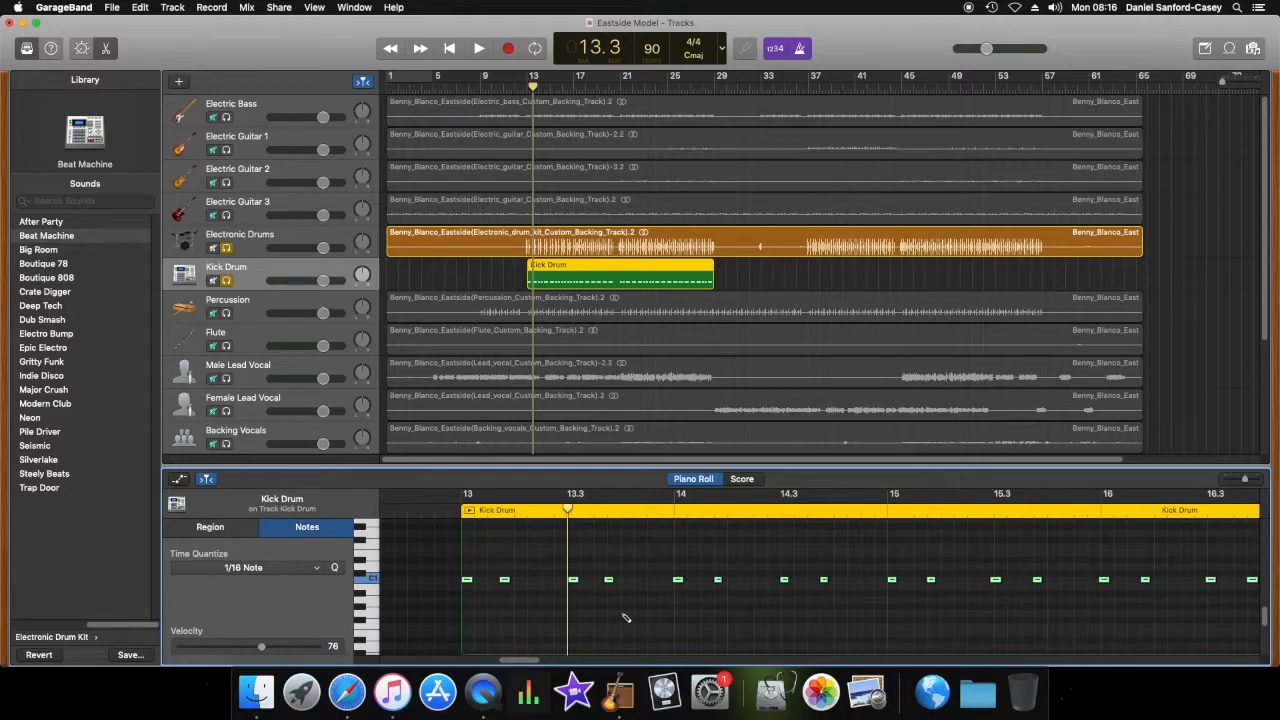
click(337, 570)
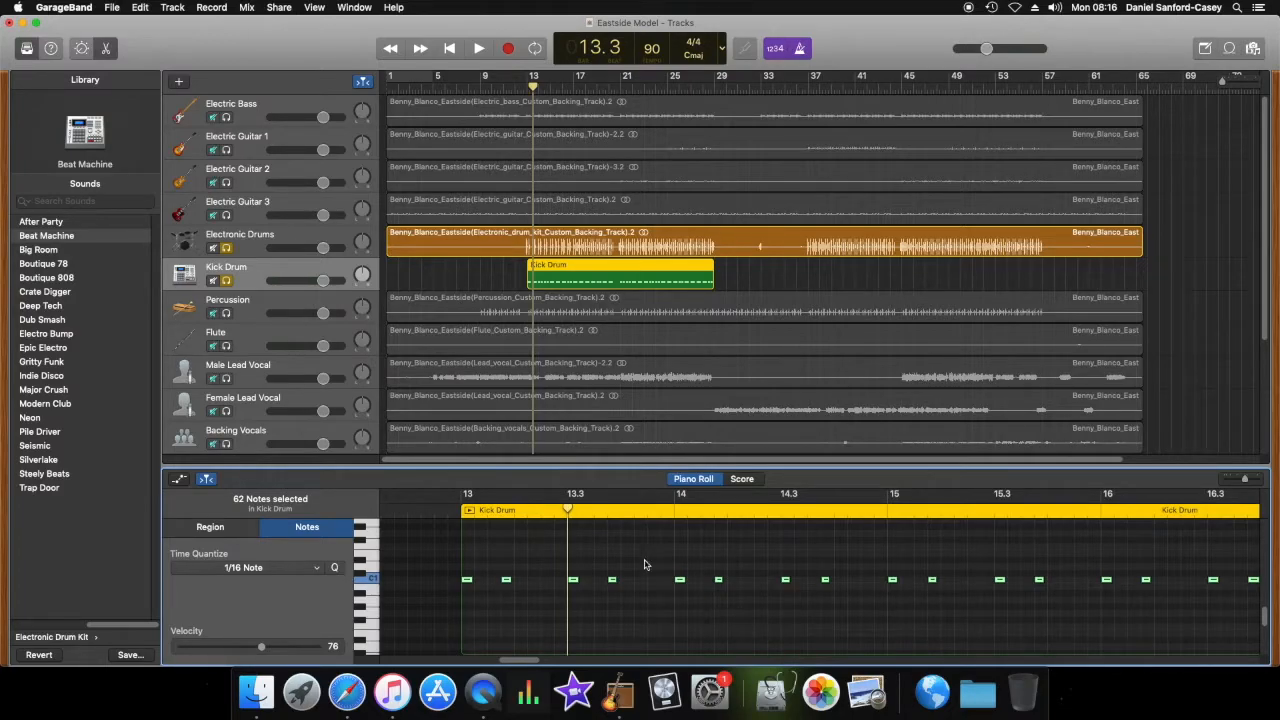
Step: Play the soloed drums from bar 13 and stop just after bar 21 begins
click(460, 515)
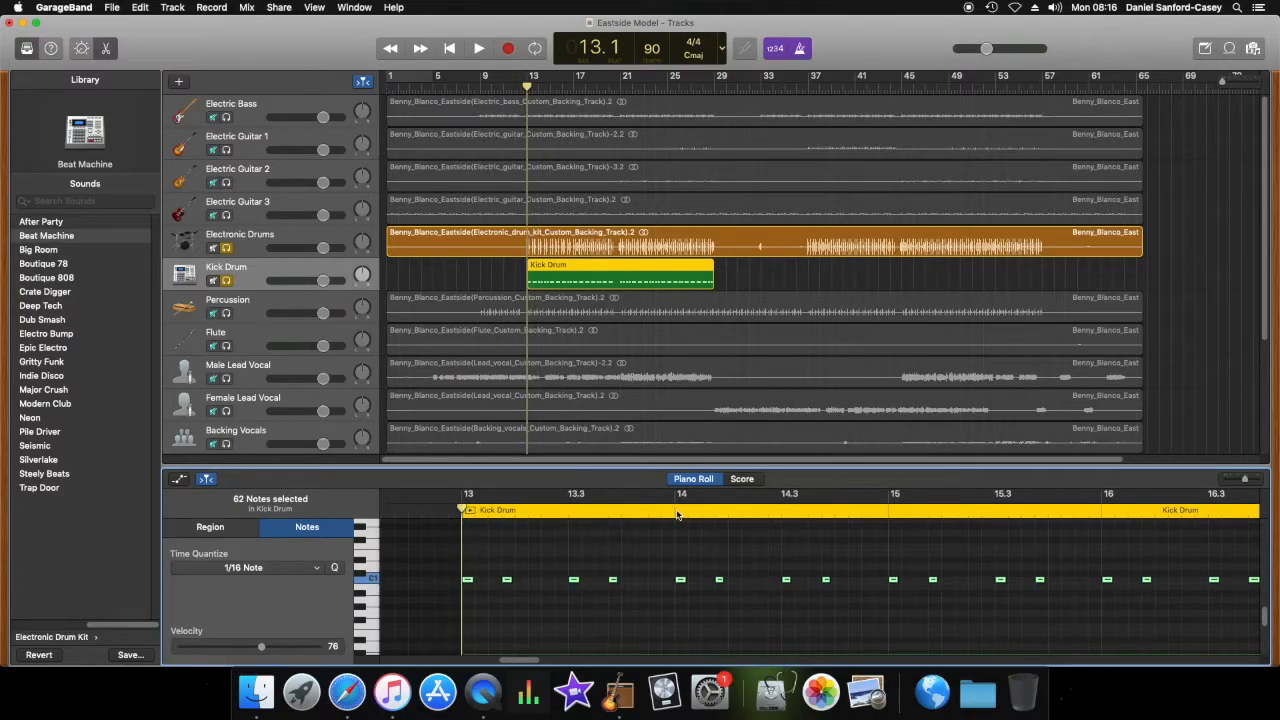
key(space)
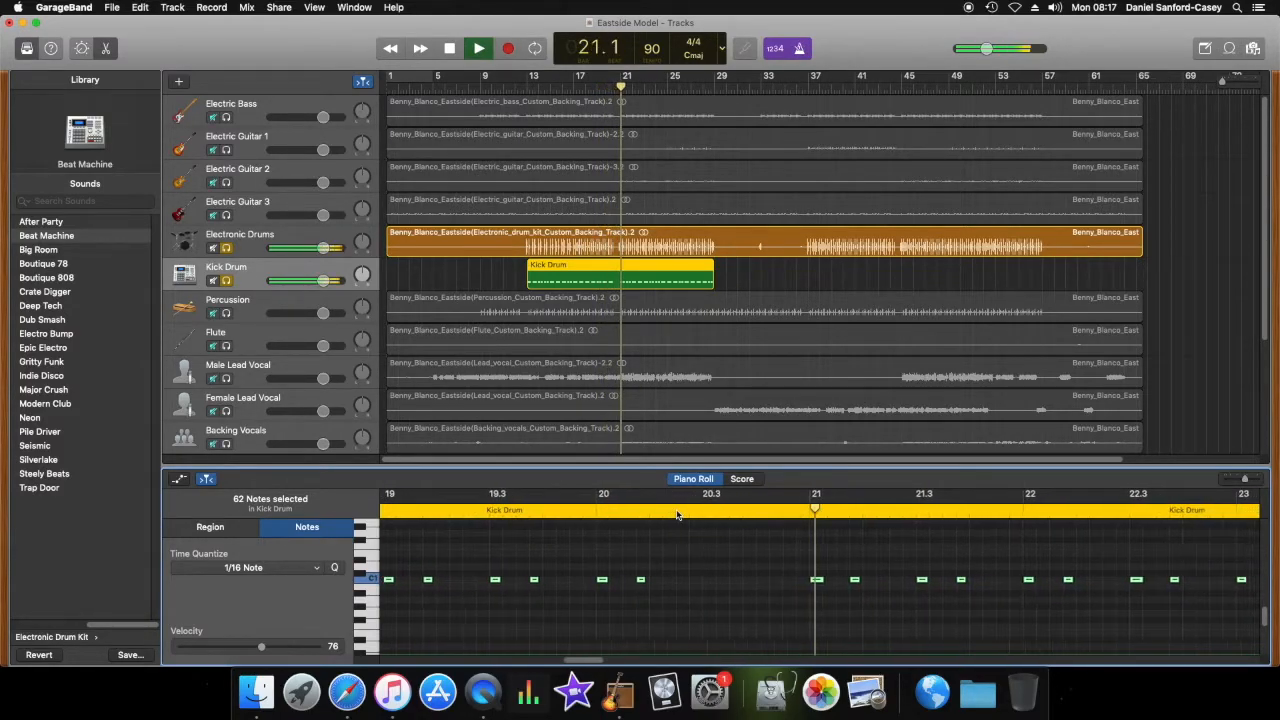
key(space)
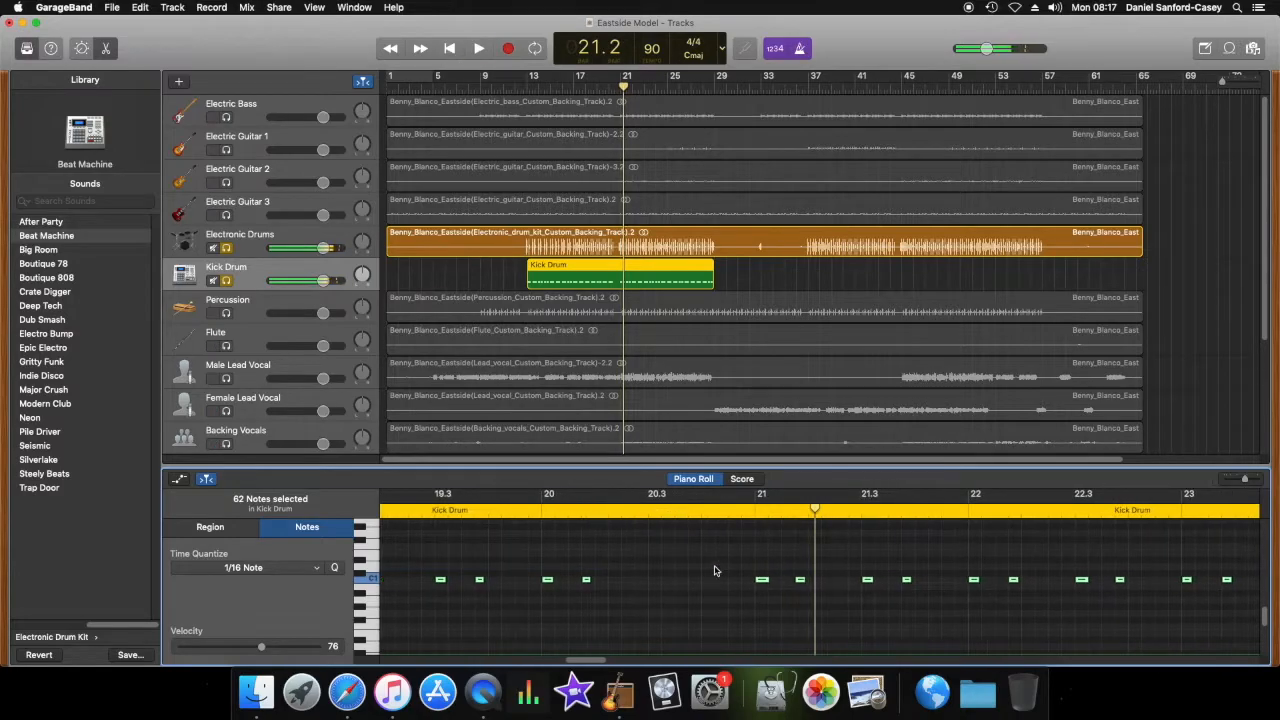
Step: Copy a kick note to two positions in the second half of bar 20 and play the drums from about bar 20
click(651, 607)
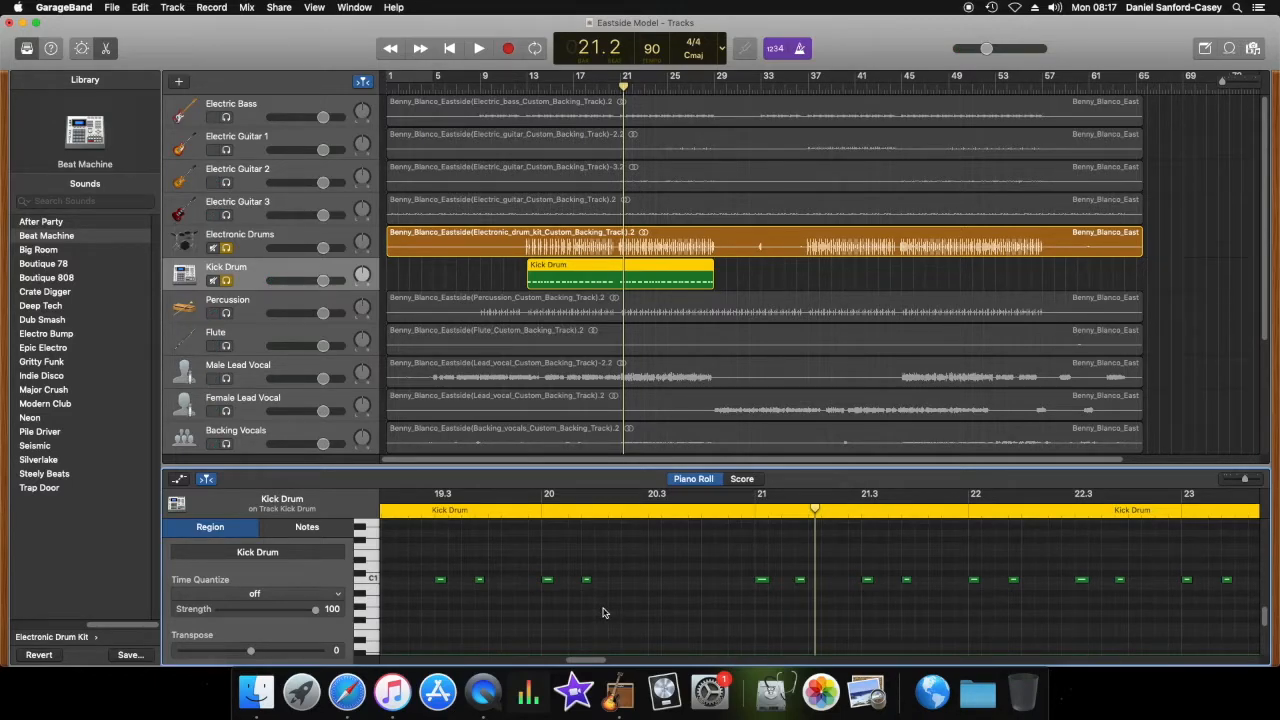
click(547, 581)
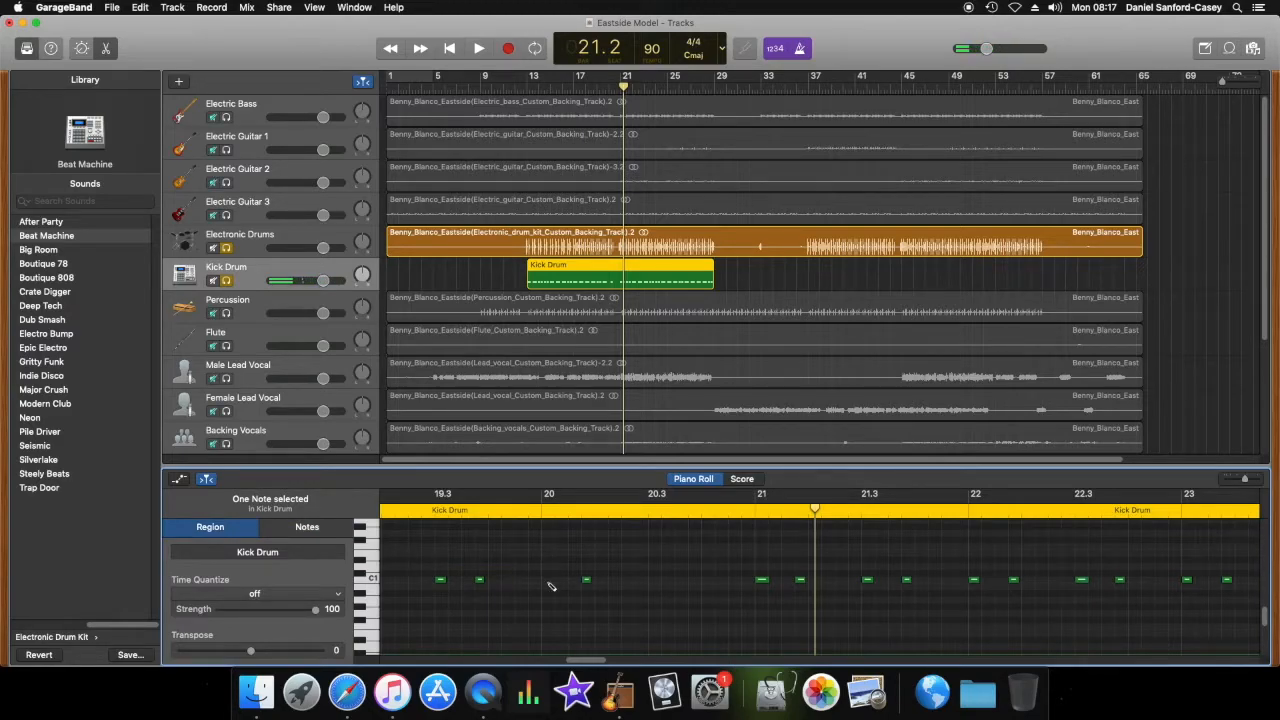
super+click(548, 583)
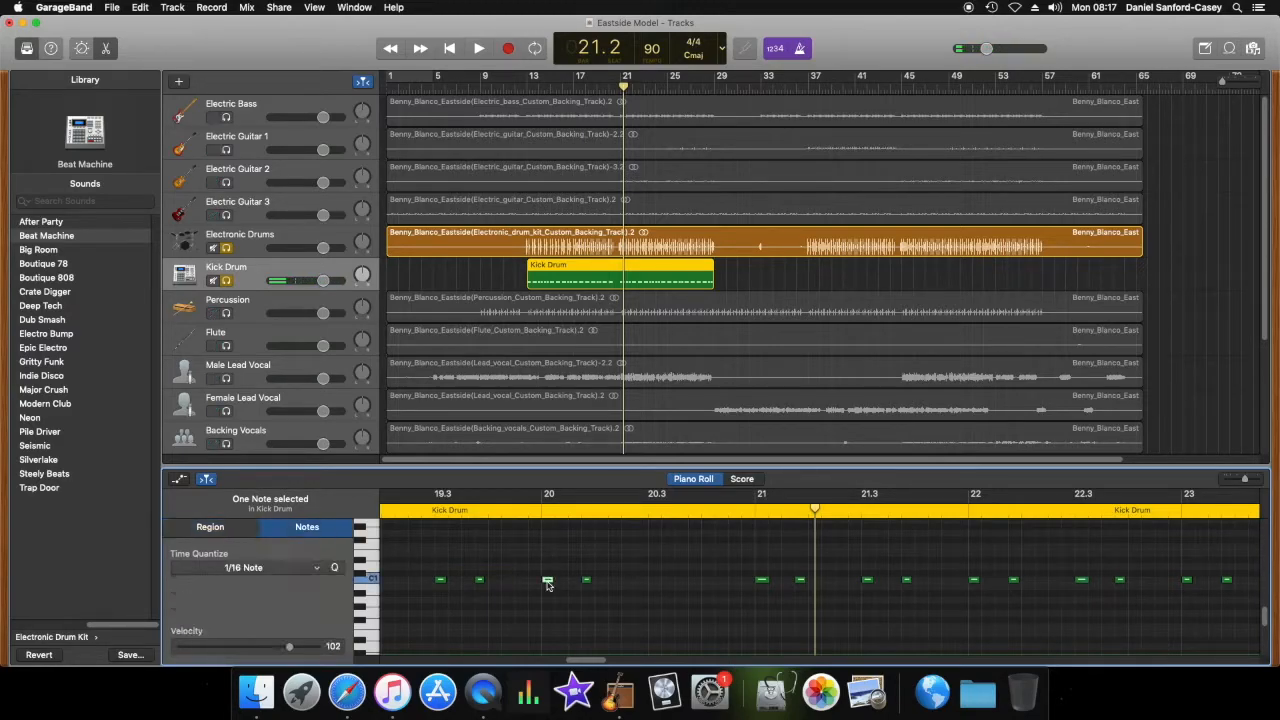
super+click(656, 582)
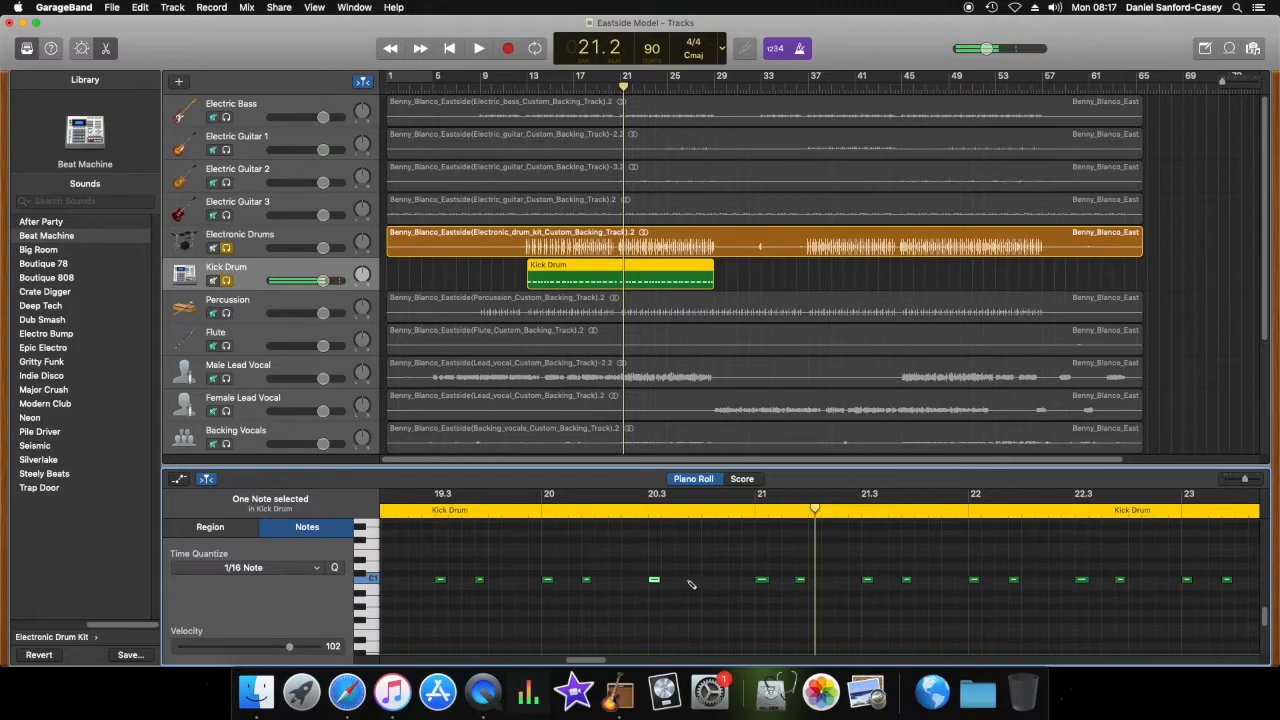
super+click(693, 581)
click(547, 512)
key(space)
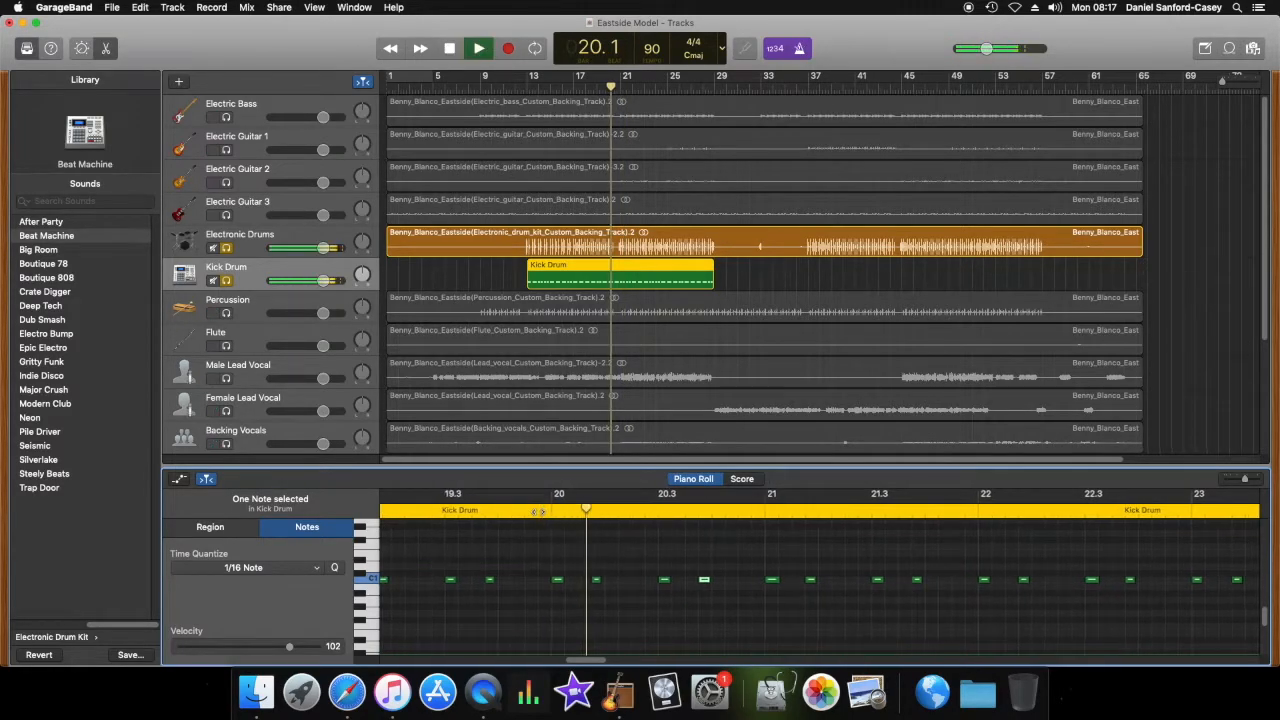
key(space)
Step: Delete the two kick notes added in the second half of bar 20
click(661, 590)
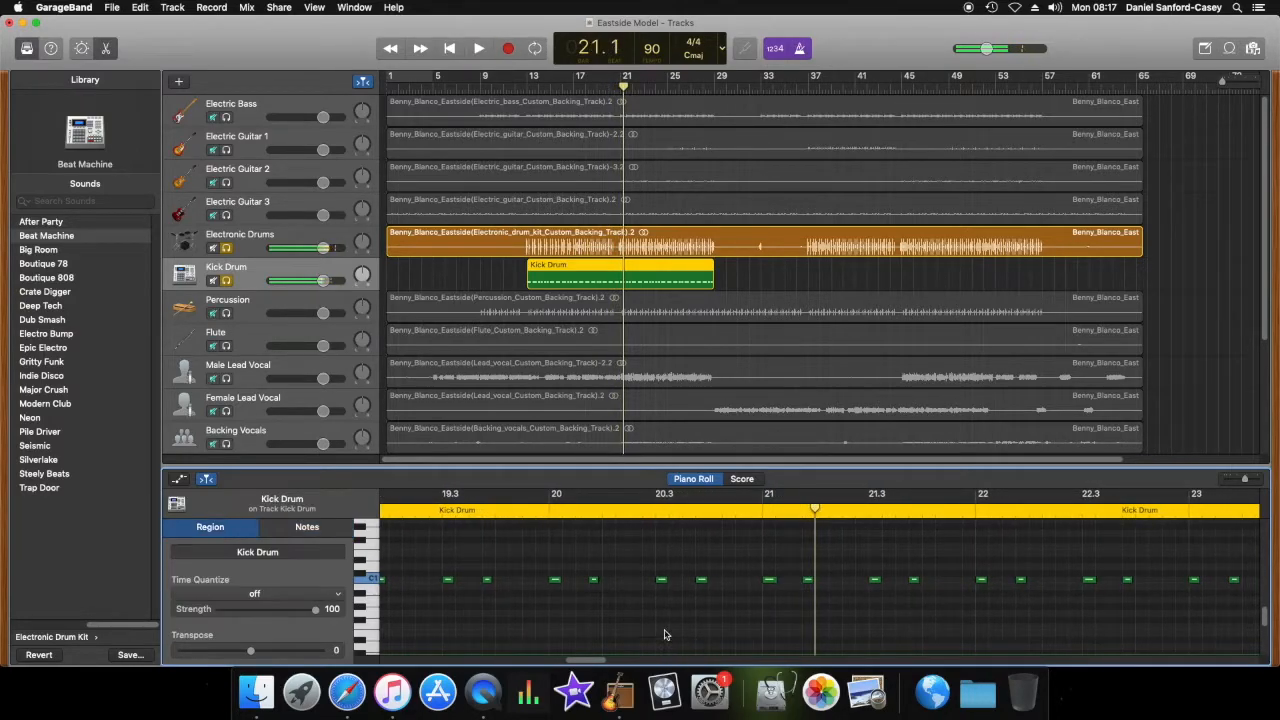
click(661, 581)
key(Delete)
click(704, 580)
key(Delete)
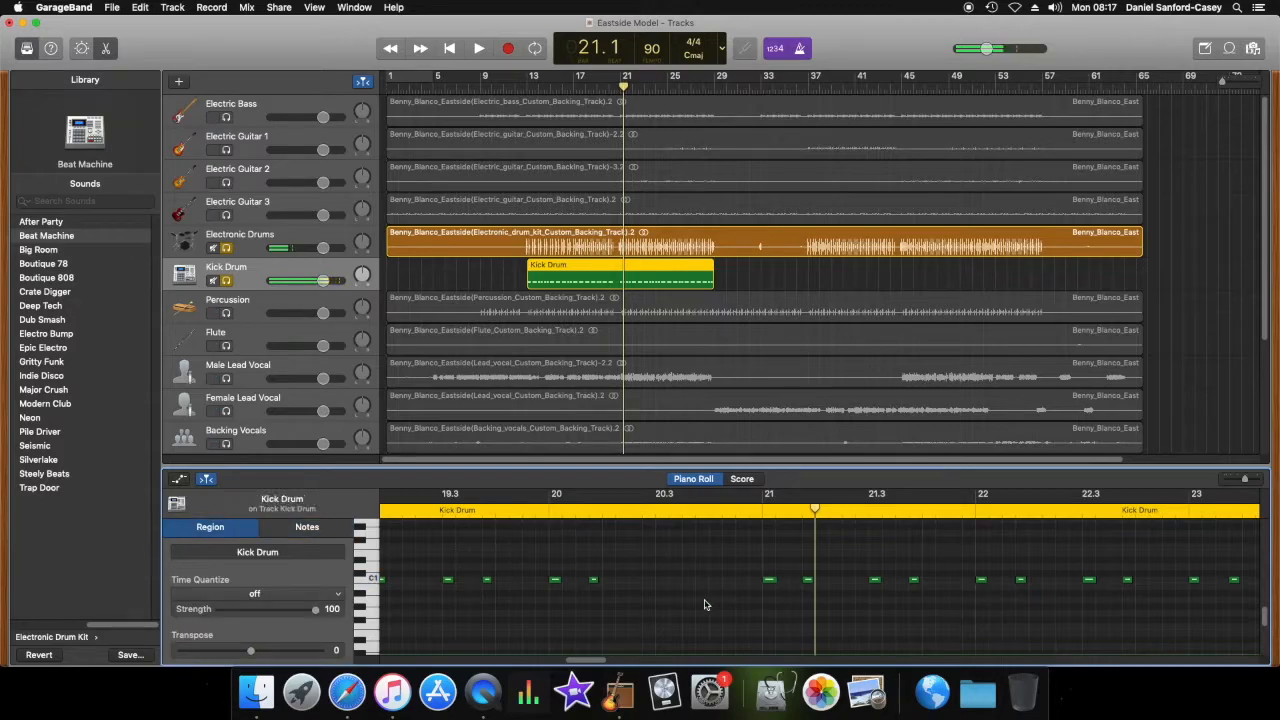
Step: Show the Kick Drum notes from bar 13 in an enlarged Piano Roll, capture the screen, and switch to the Google Slides presentation
drag(600, 661, 526, 660)
drag(571, 466, 568, 362)
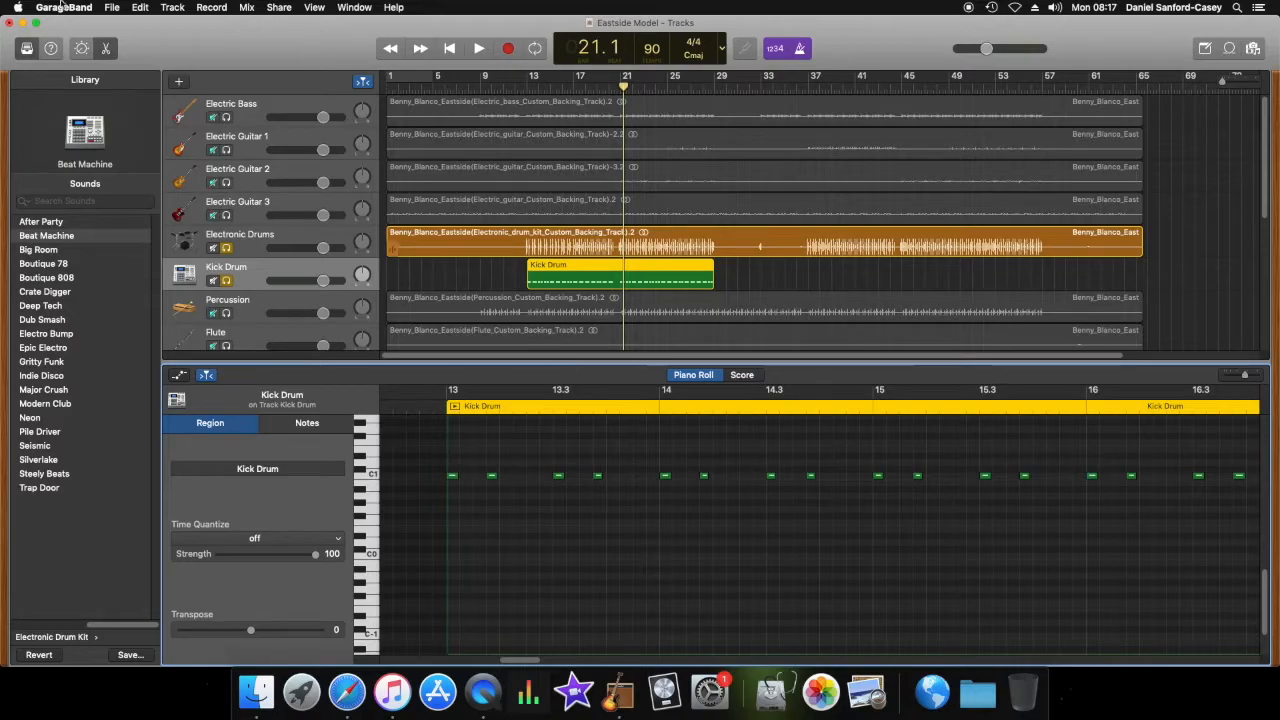
click(24, 22)
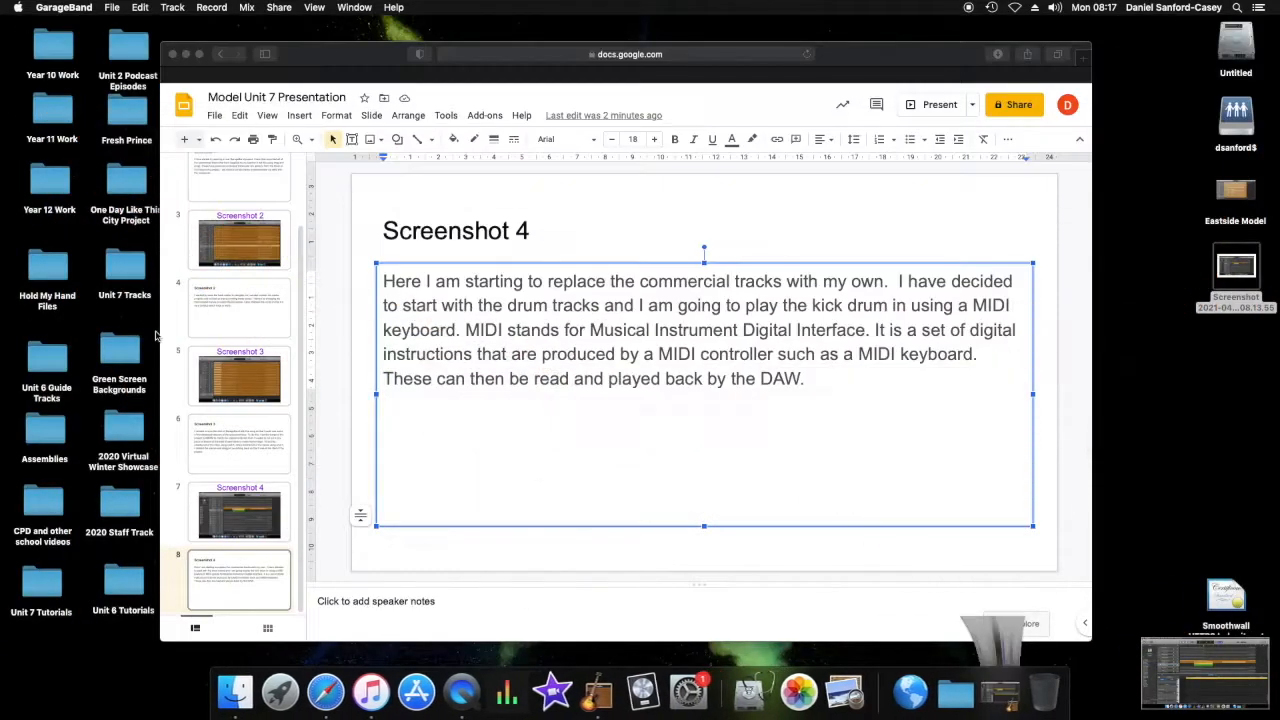
Step: Duplicate slides 7 and 8, the Screenshot 4 image slide and its text slide
click(218, 503)
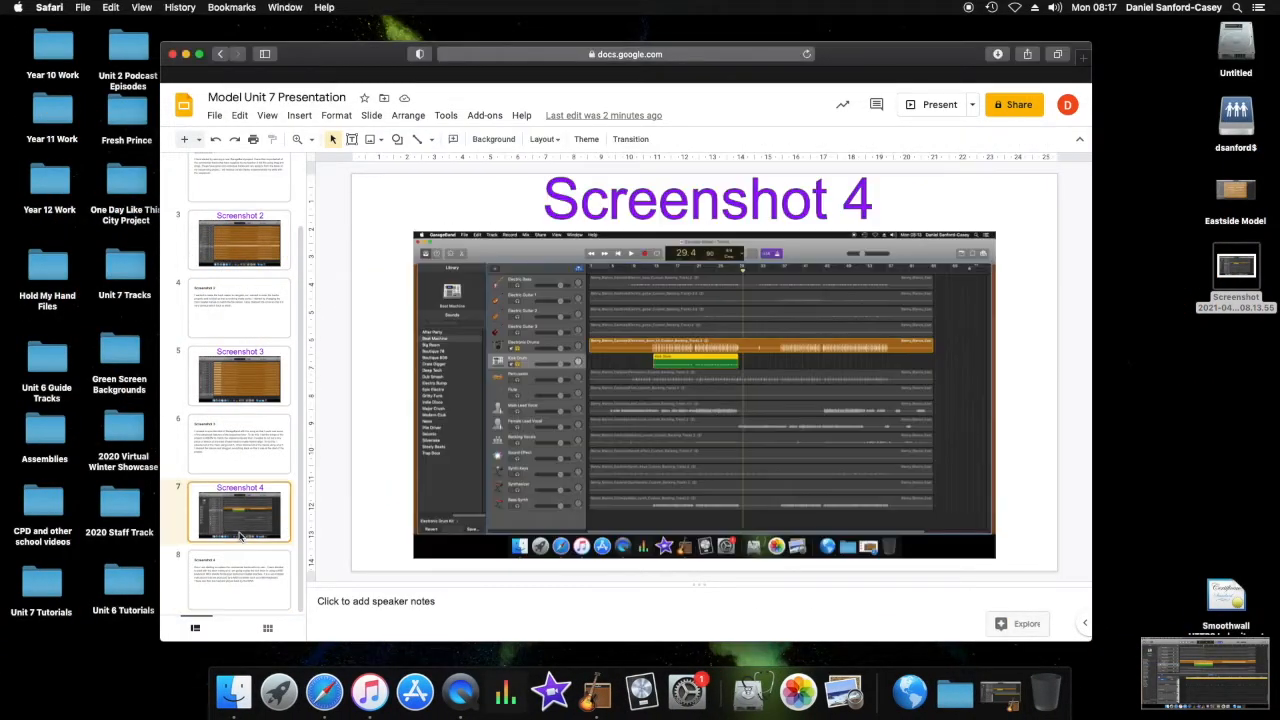
click(243, 580)
right_click(243, 578)
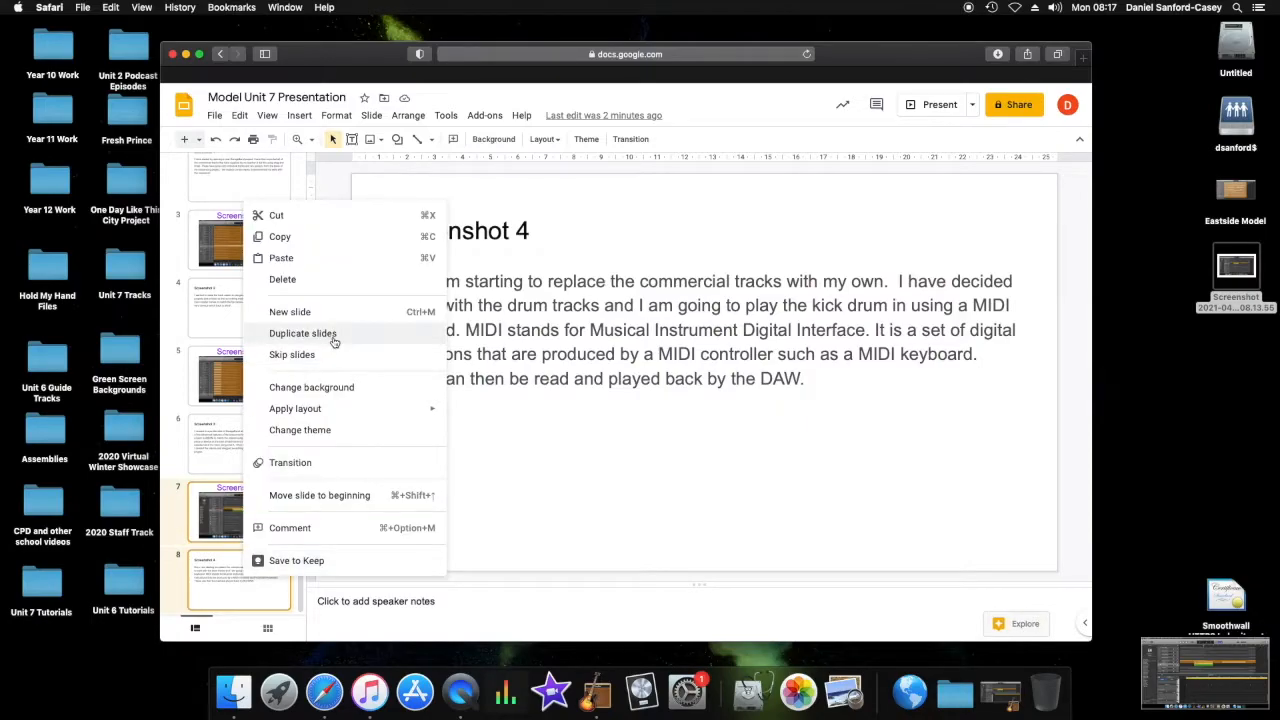
click(300, 333)
Step: Change the purple heading on the duplicated image slide to "Screenshot 5"
click(812, 200)
double_click(812, 199)
click(627, 250)
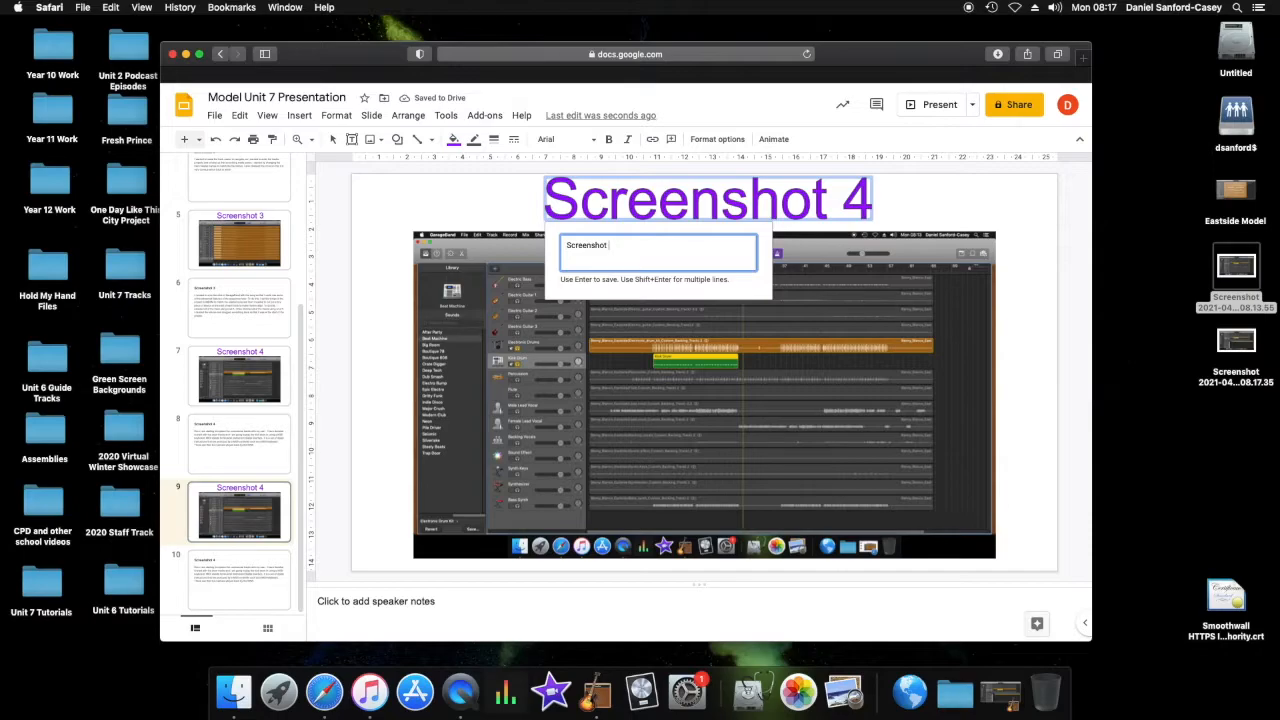
text(5)
key(Return)
Step: Replace the image on the Screenshot 5 slide with the newest desktop screenshot and centre it horizontally on the page
click(666, 360)
key(Delete)
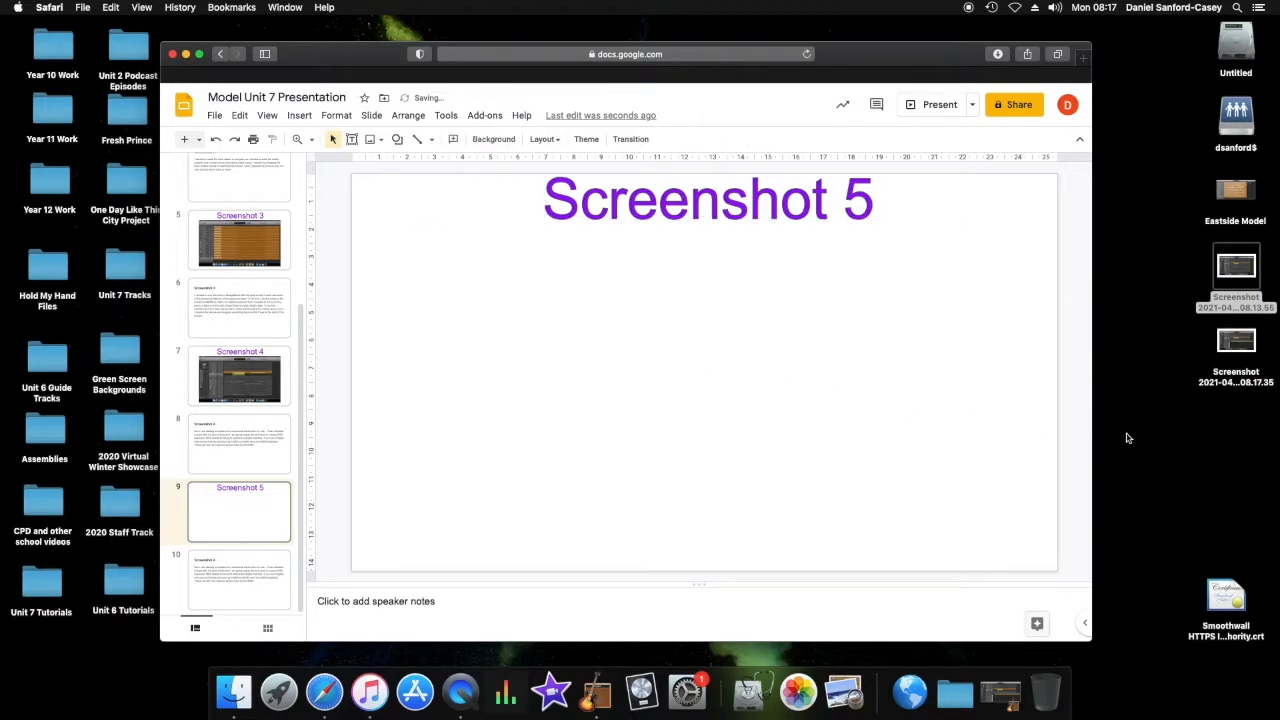
drag(1248, 350, 790, 348)
right_click(668, 328)
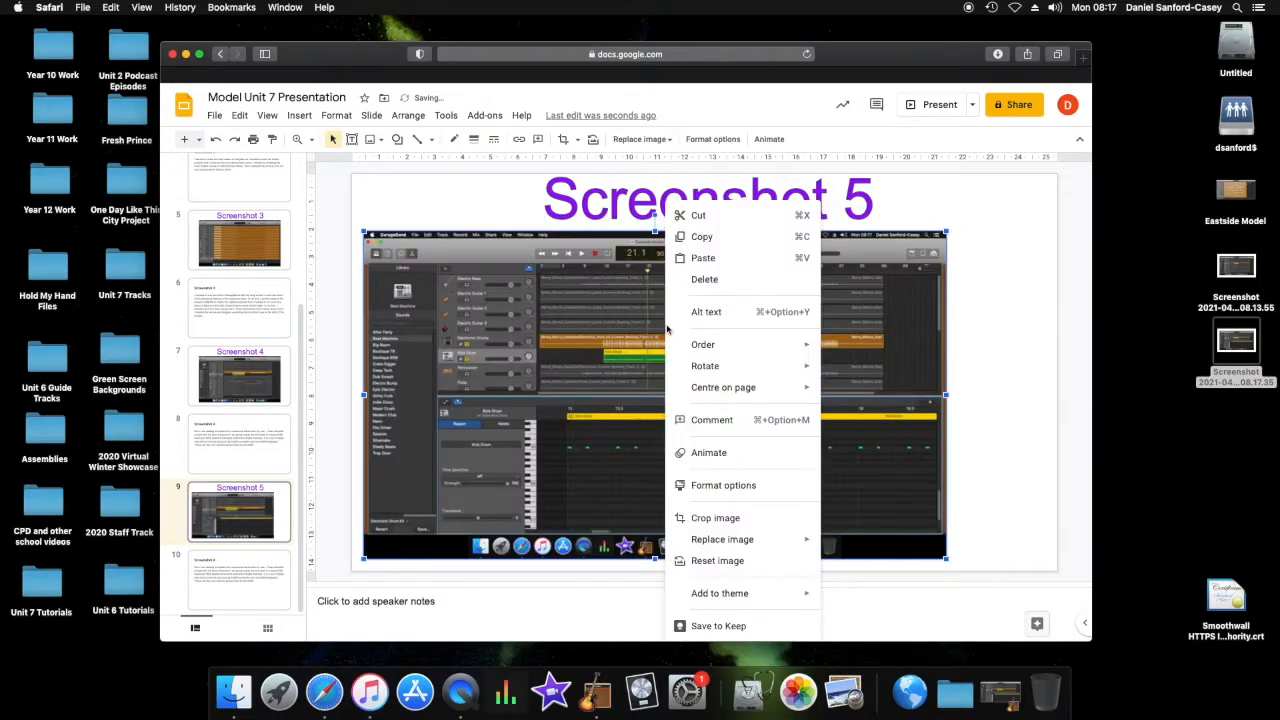
click(866, 391)
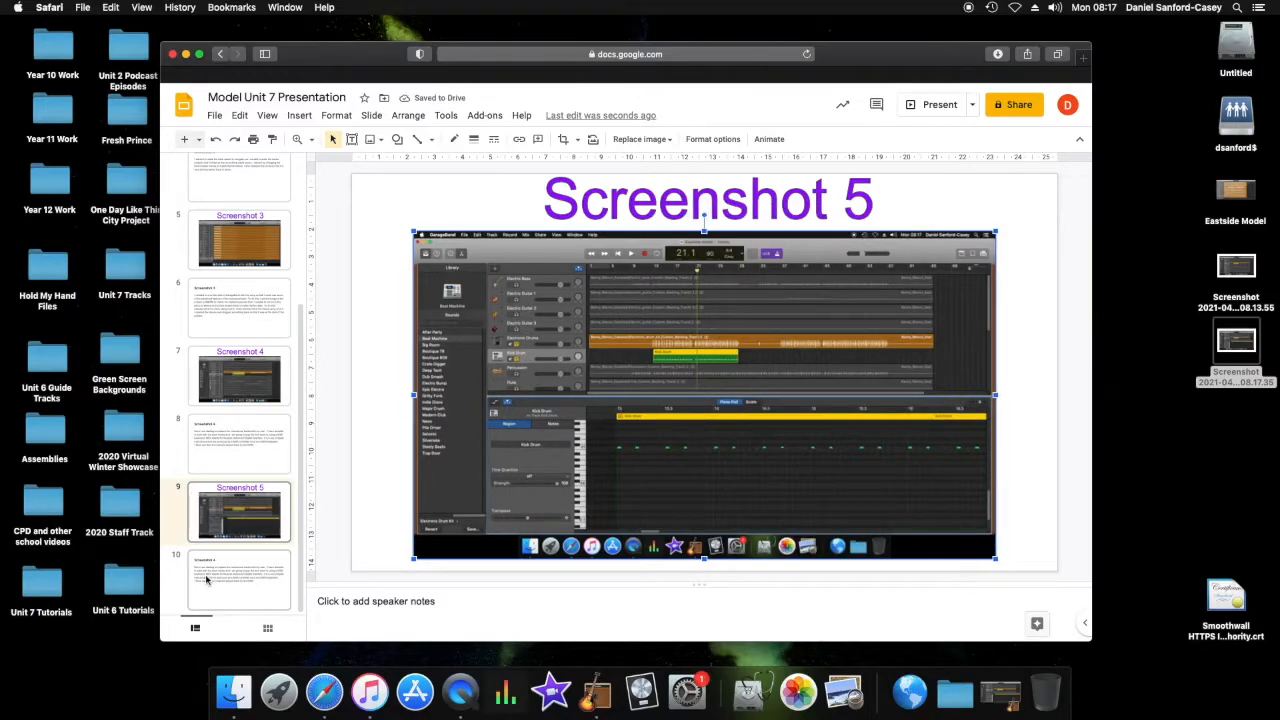
Step: Change the title of slide 10 to "Screenshot 5"
click(218, 578)
click(511, 231)
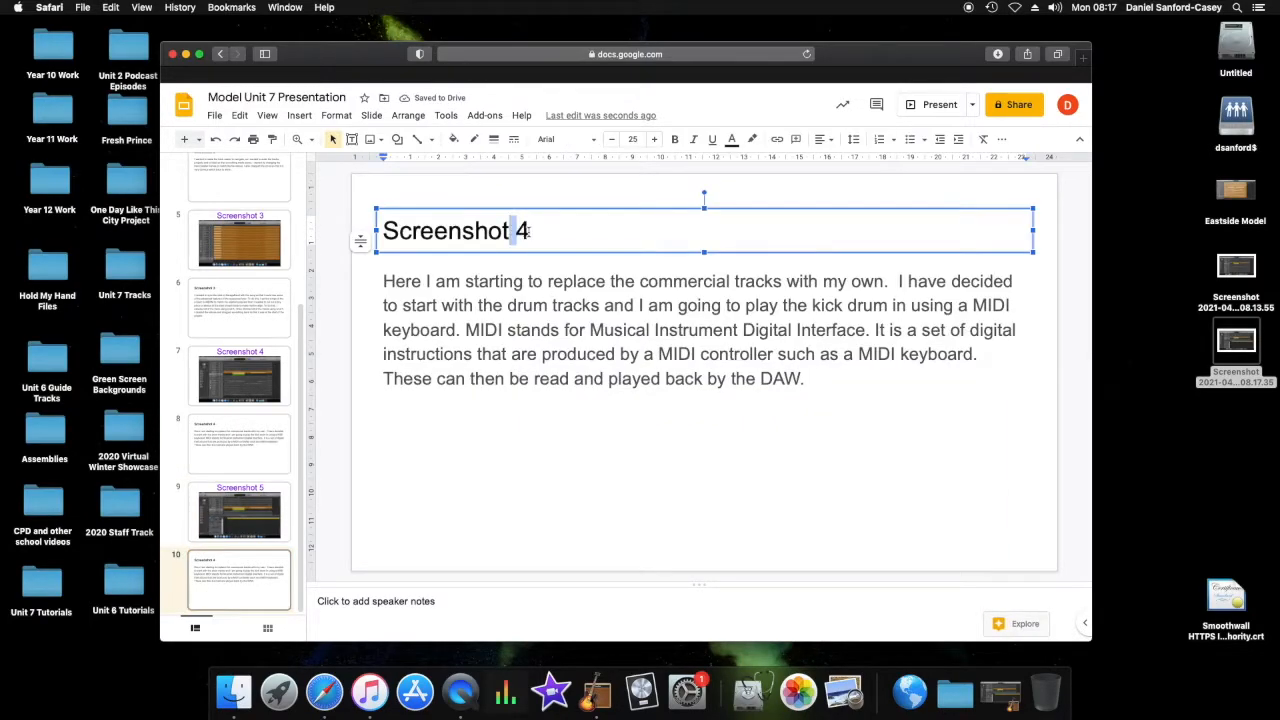
key(BackSpace)
text(5)
Step: Replace the slide's body text with "My recording of the kick drum was ok, but it was a little out of time sometimes."
click(794, 378)
drag(804, 378, 447, 281)
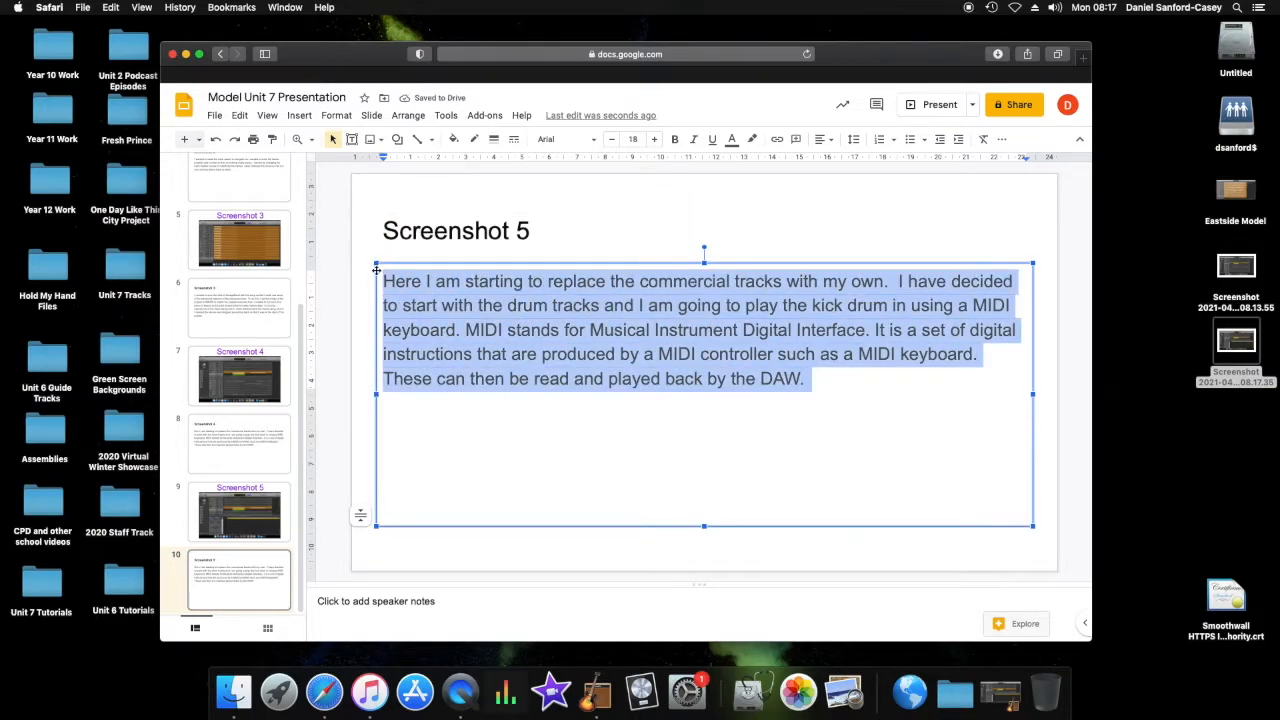
text(My recording of the kick drum was )
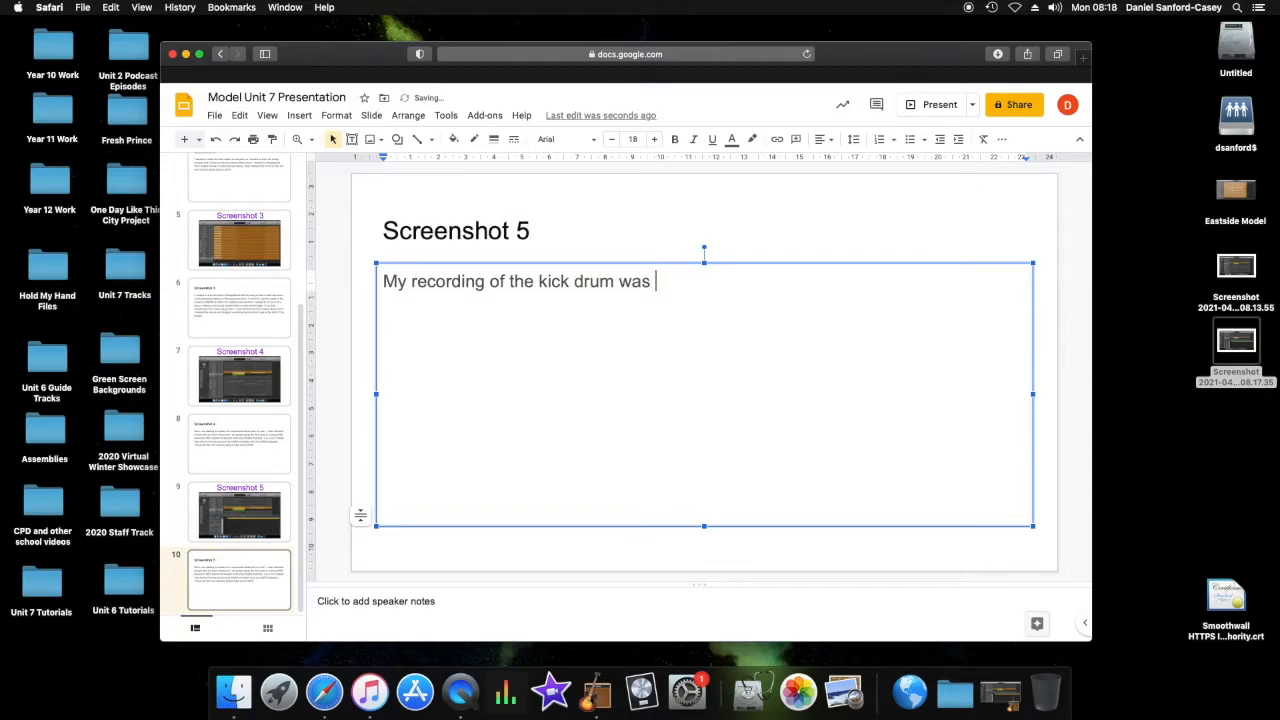
text(ok, but it w)
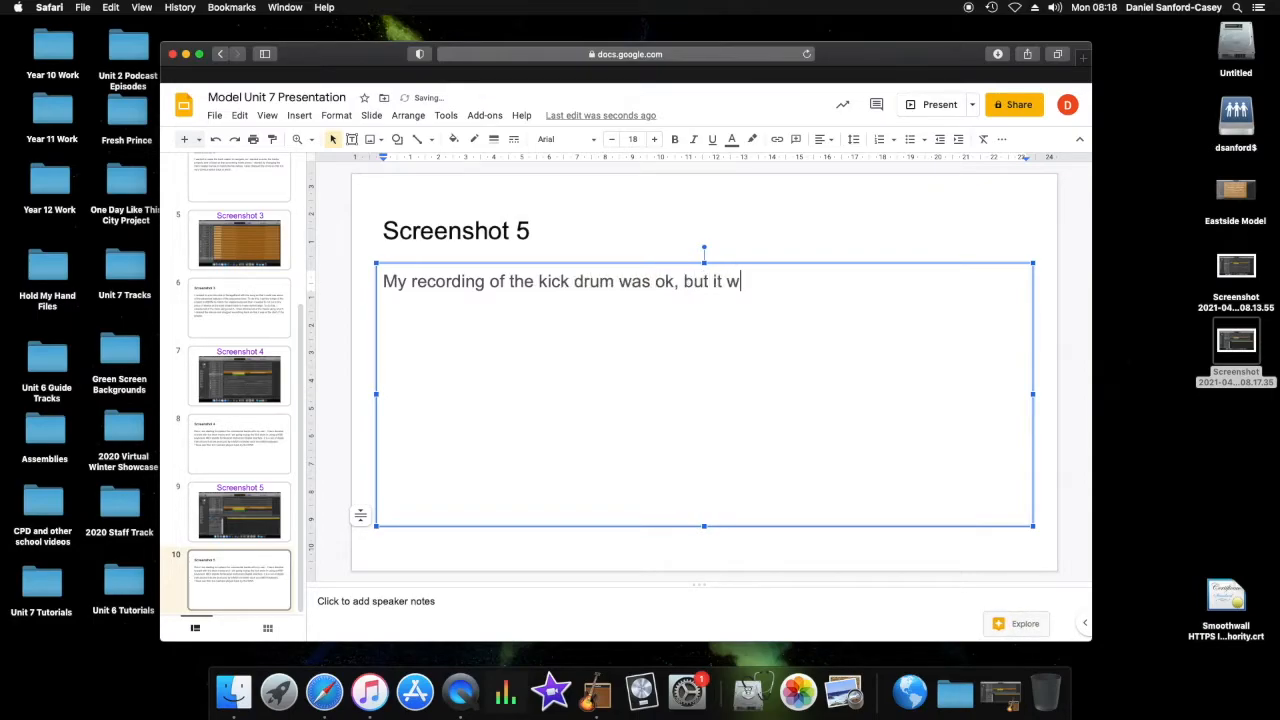
text(as a little out of)
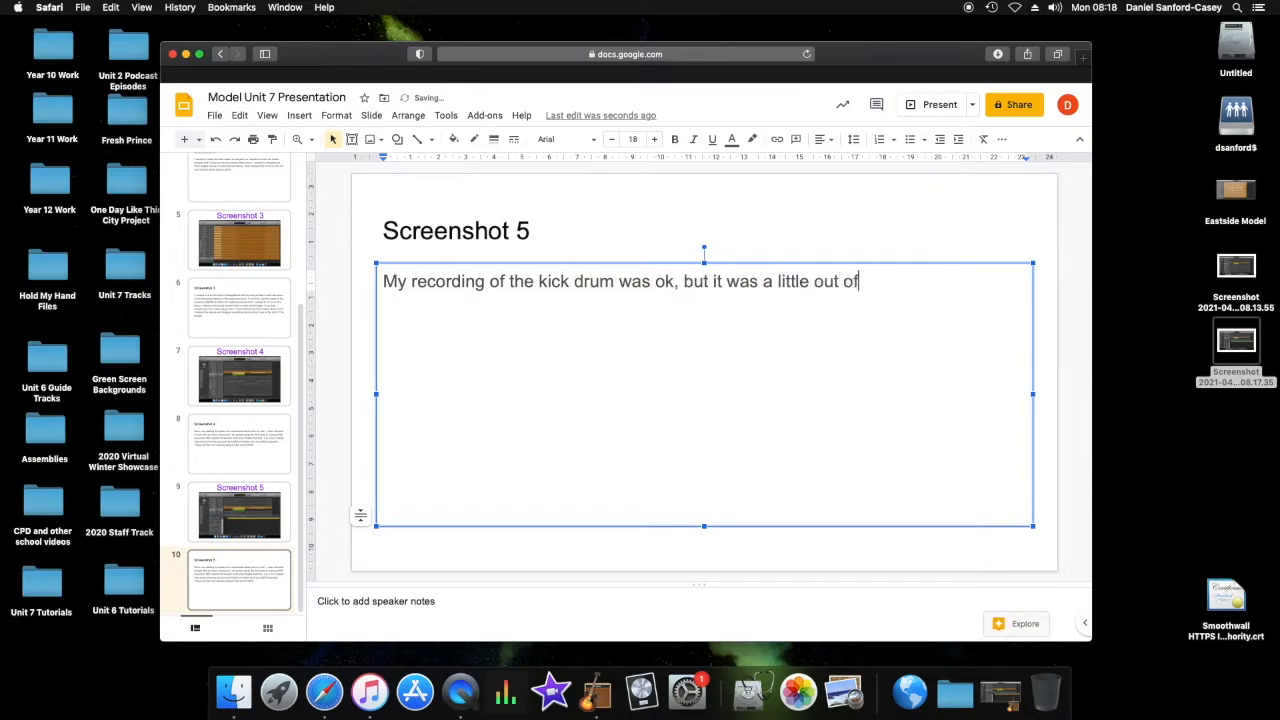
text( time somteime)
key(BackSpace)
key(BackSpace)
key(BackSpace)
key(BackSpace)
text(imes. Be)
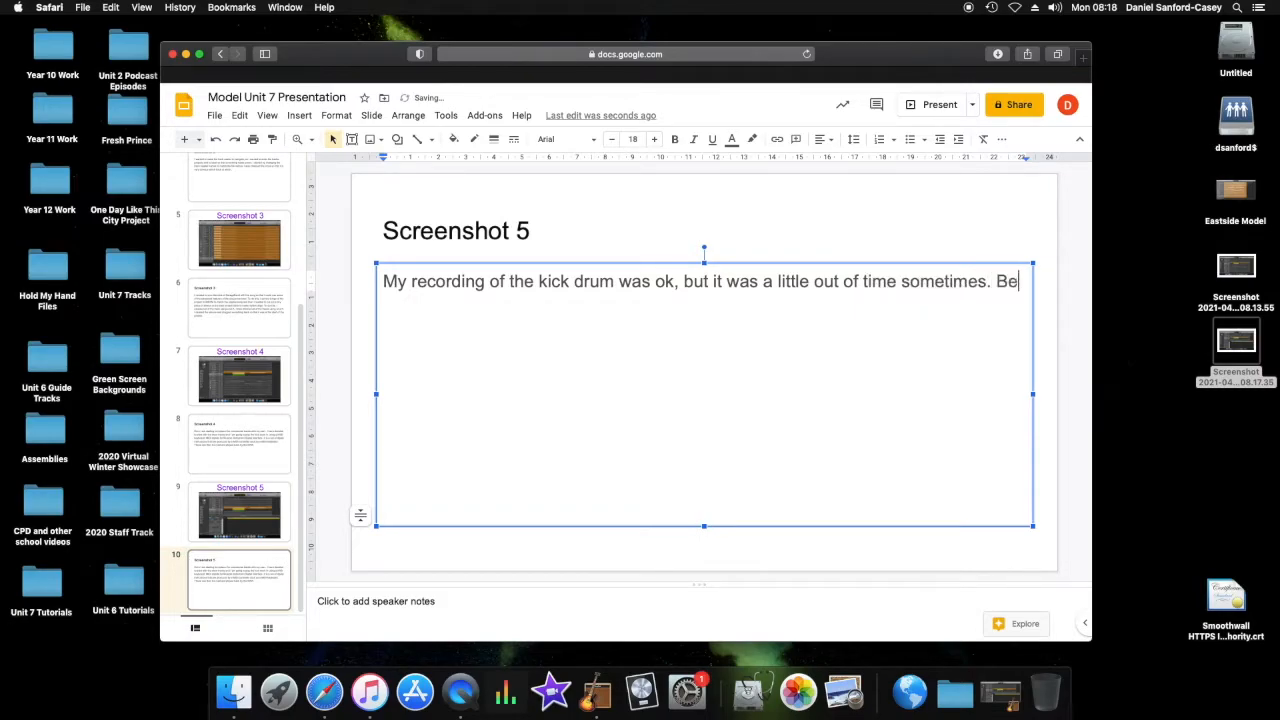
Step: Continue the paragraph with "Because I am using MIDI and because I synced up the click track earlier, I can now use the editor to make my track"
text(cause I am using MIDI and becau)
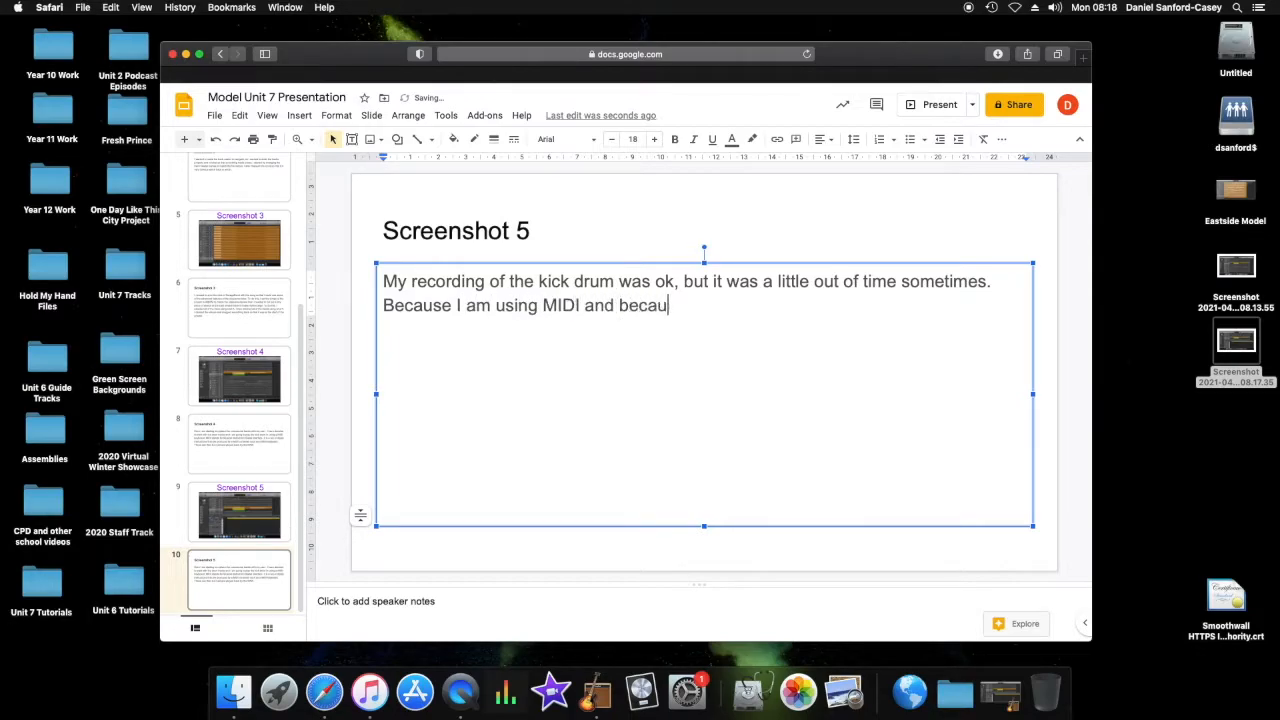
text(se I synced )
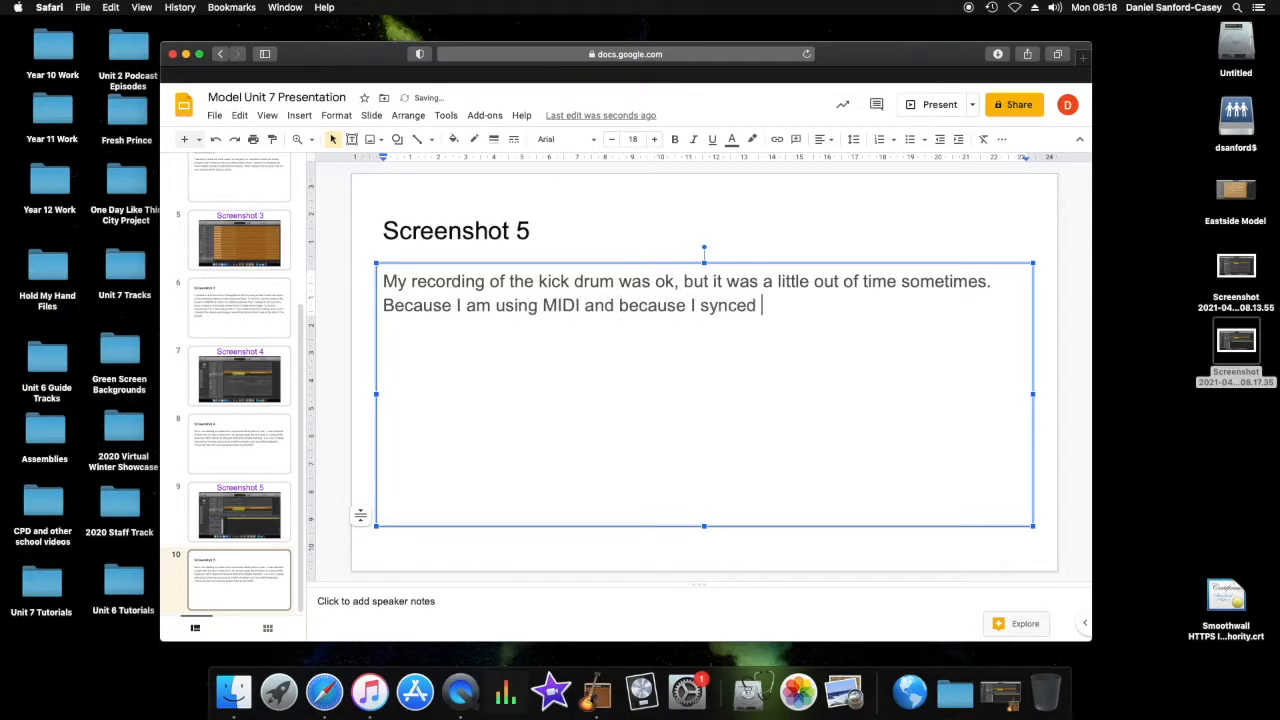
text(up the click track earlier)
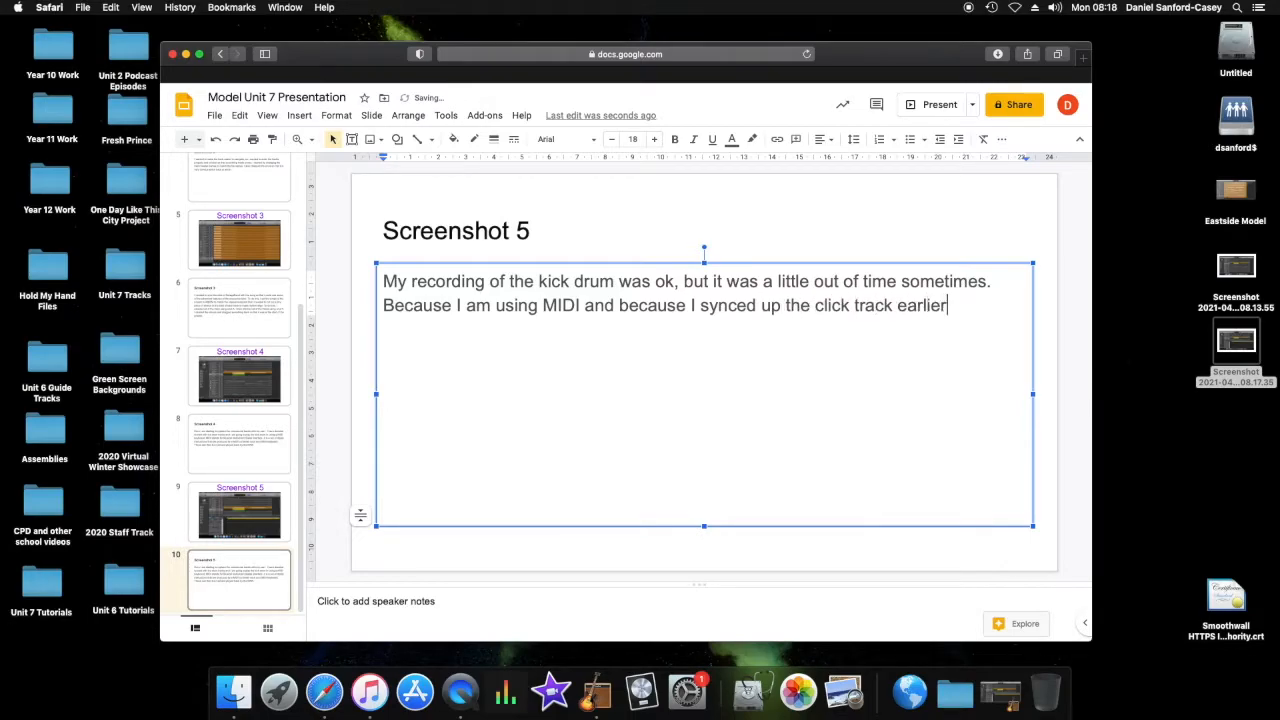
text(, I can now)
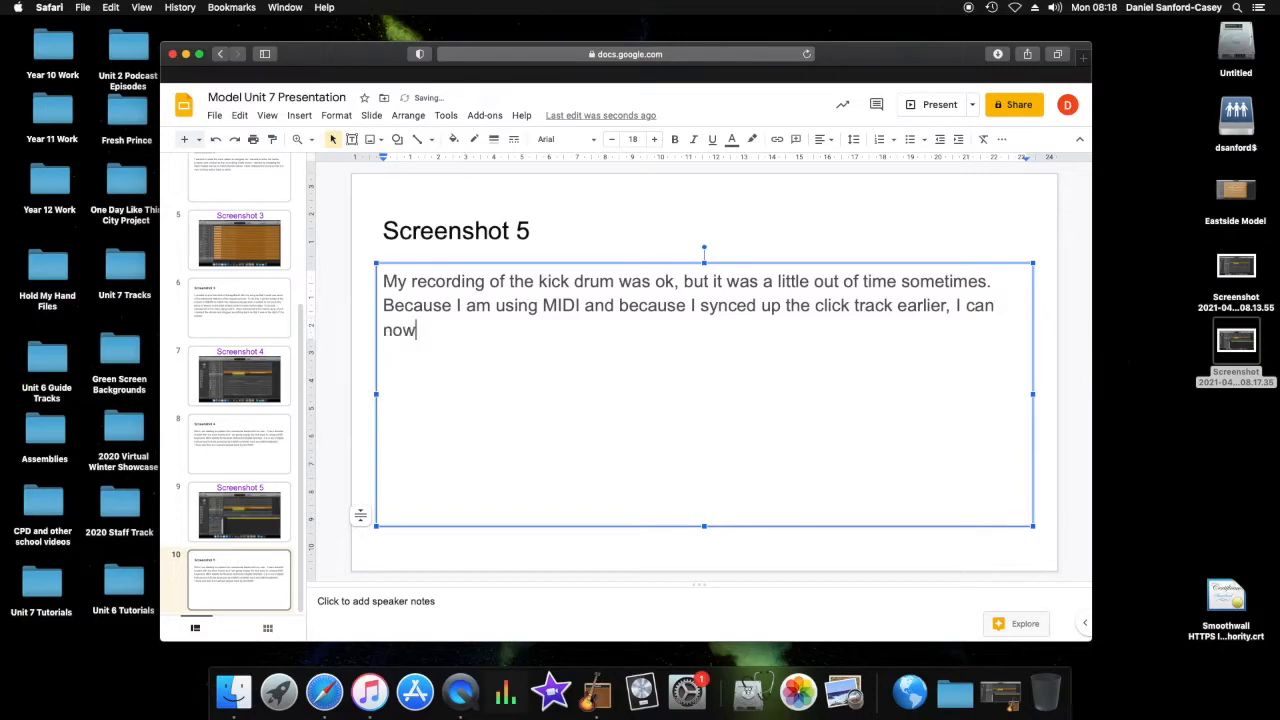
text( use the editor to make my track )
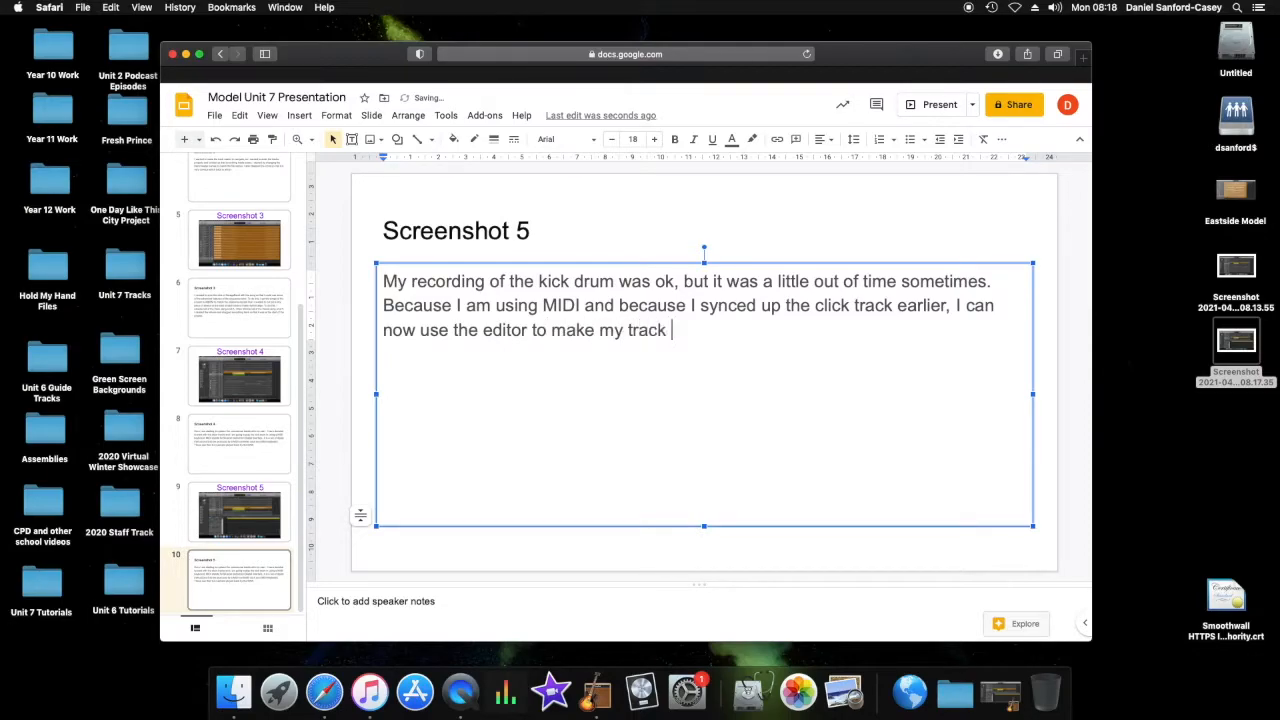
Step: Continue the paragraph with "better. In screenshot 5 you can see that I have quantised all of the kick drum notes onto the timing grid."
text(better. In screenshot )
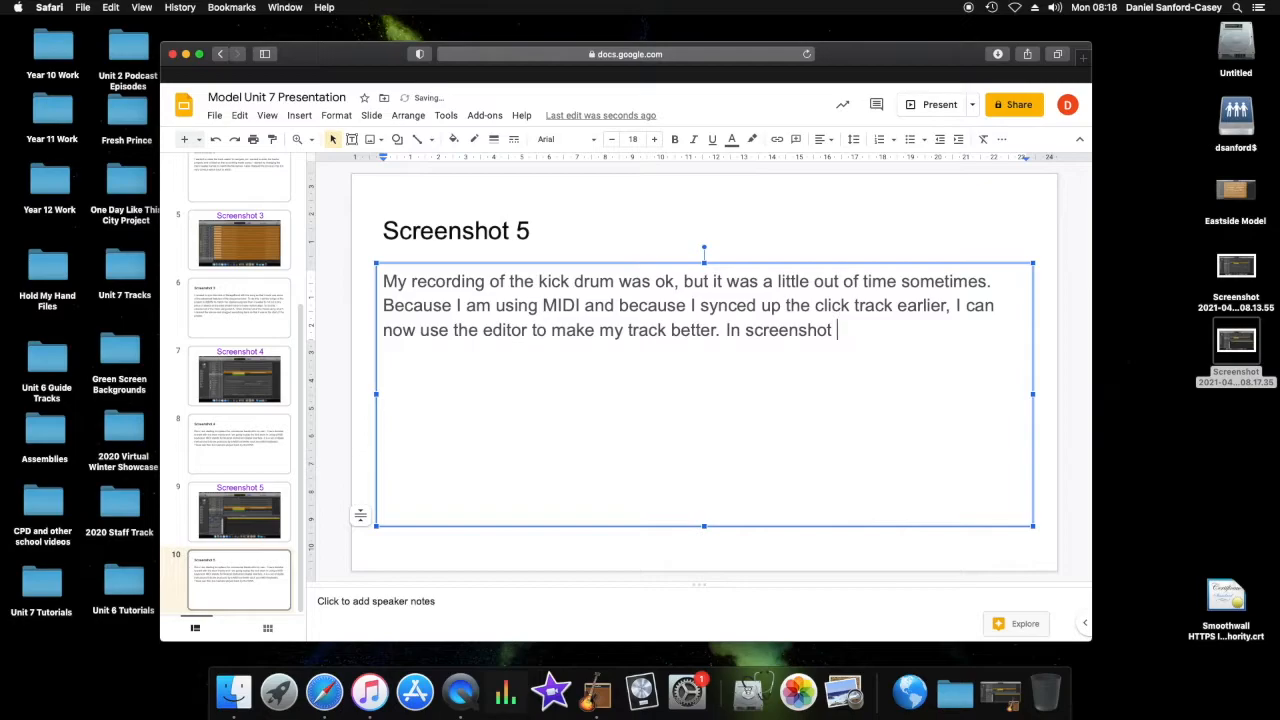
text(5 you can see that I have quan)
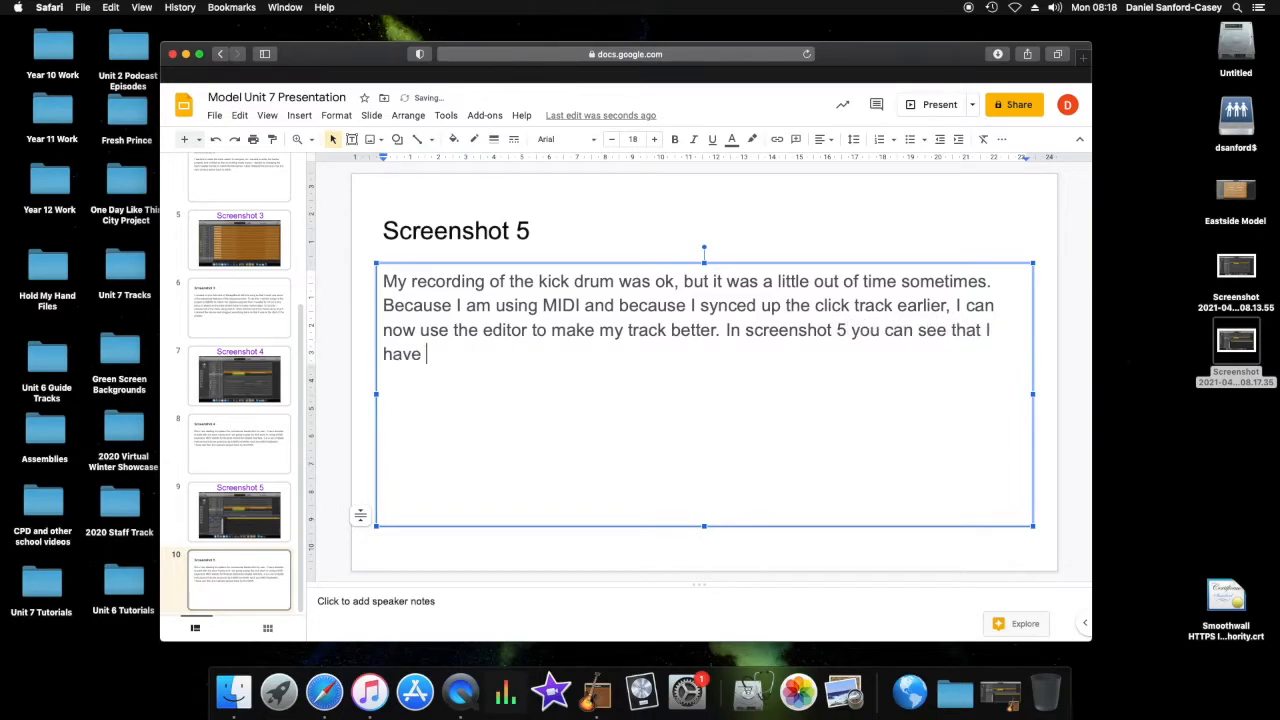
text(tised all of the)
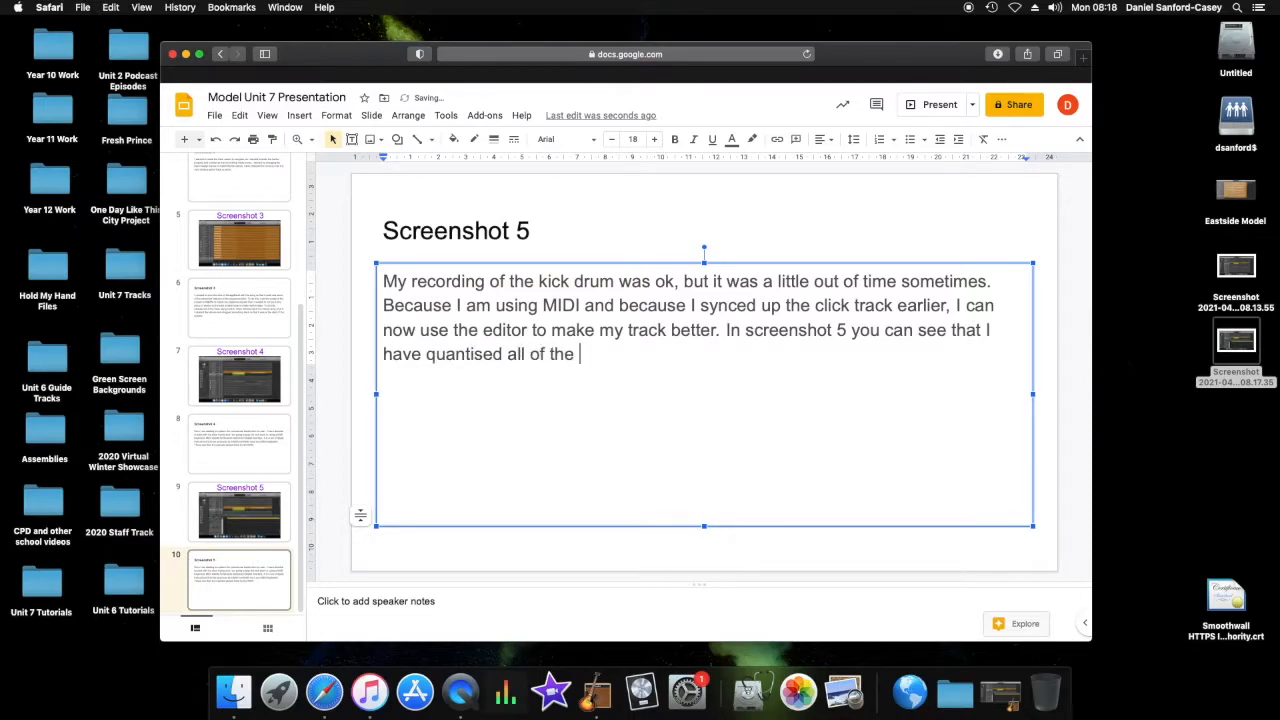
text( kick drum notes onto the timing grid.)
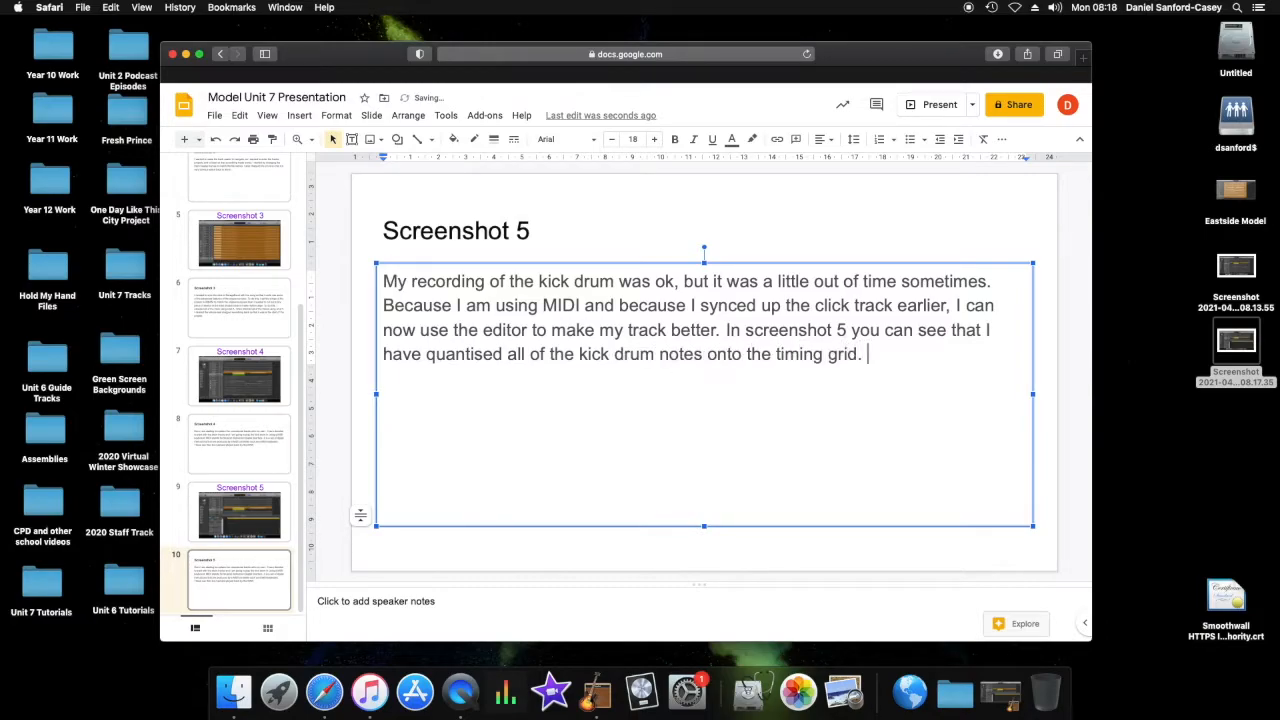
Step: Add "If I wanted to I could also remove extra notes, or change the length, pitch or even velocity of the notes."
text( If I wanted to I could also remove extra notes, or change the )
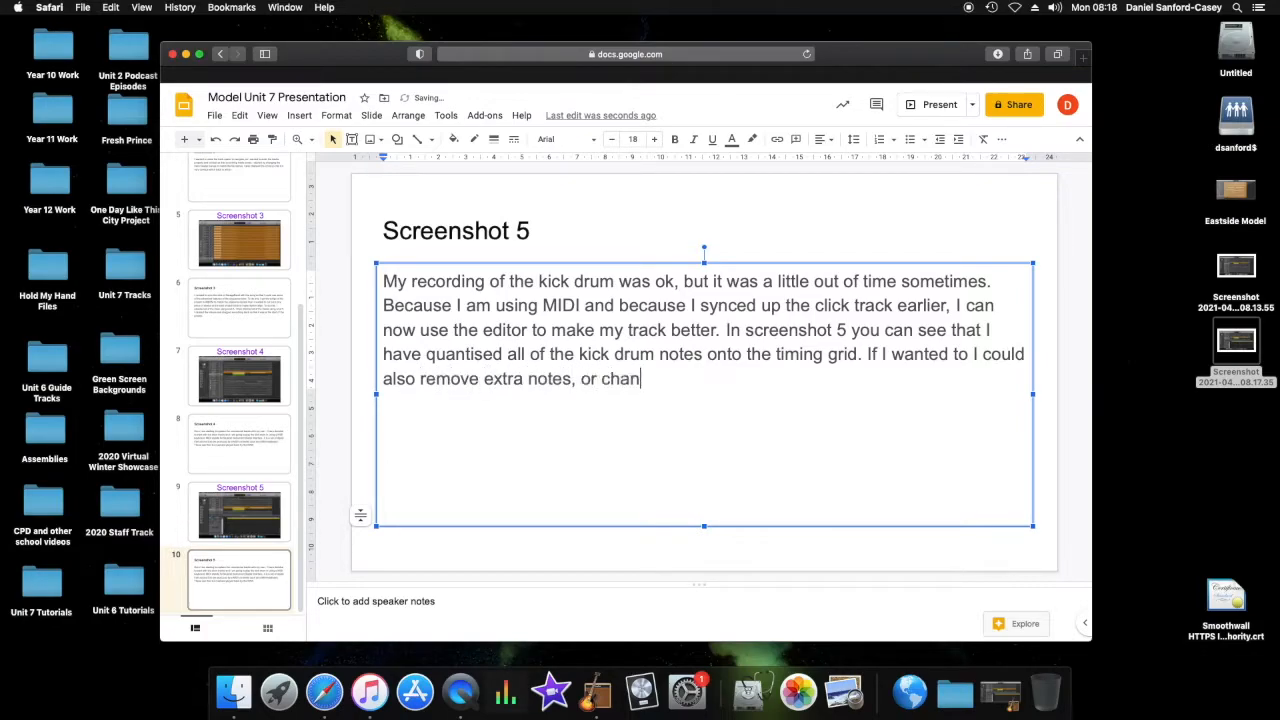
text(length, pitch)
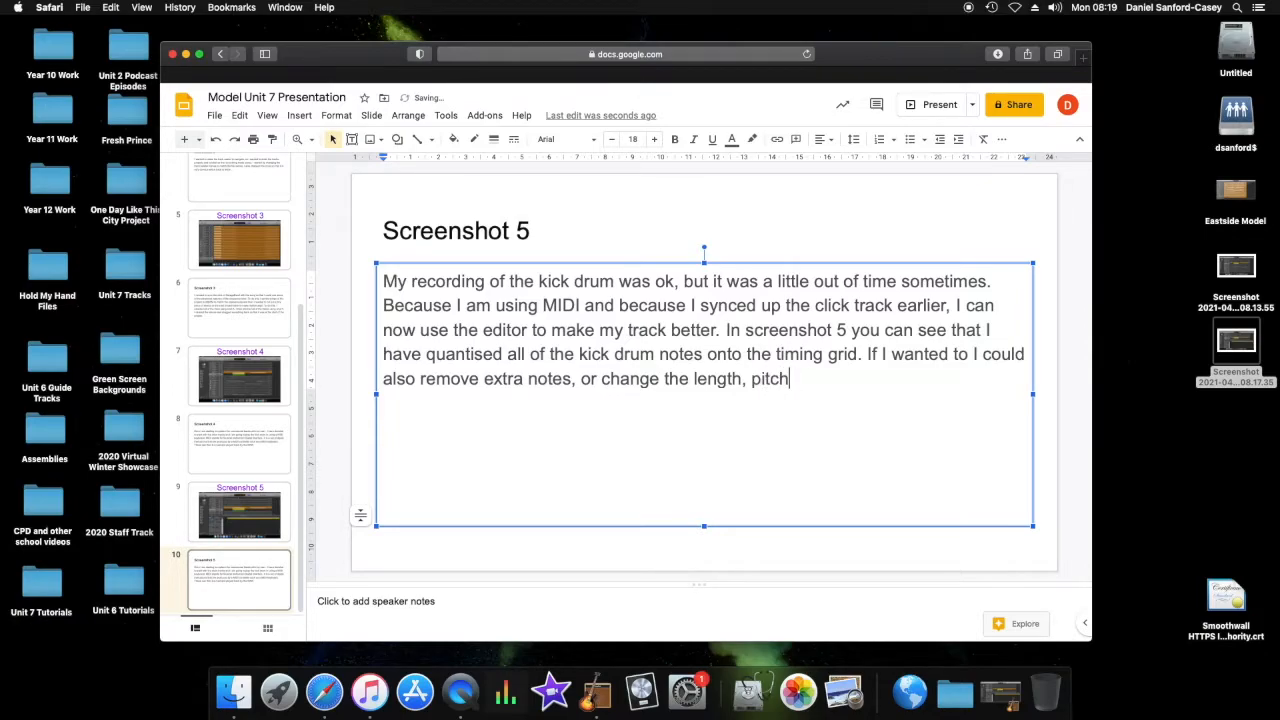
text(en velocity of the notes.)
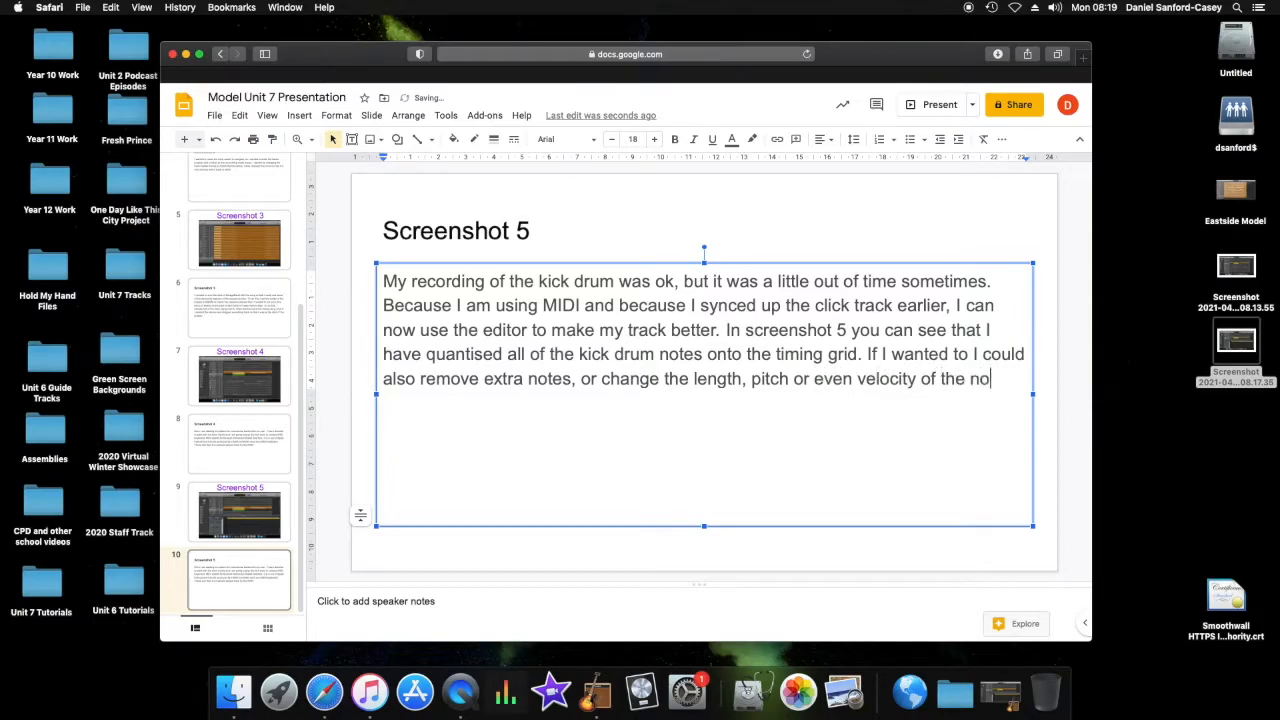
Step: Switch to GarageBand and compare the velocities of the first two kick drum notes in bar 13
click(1000, 692)
click(452, 475)
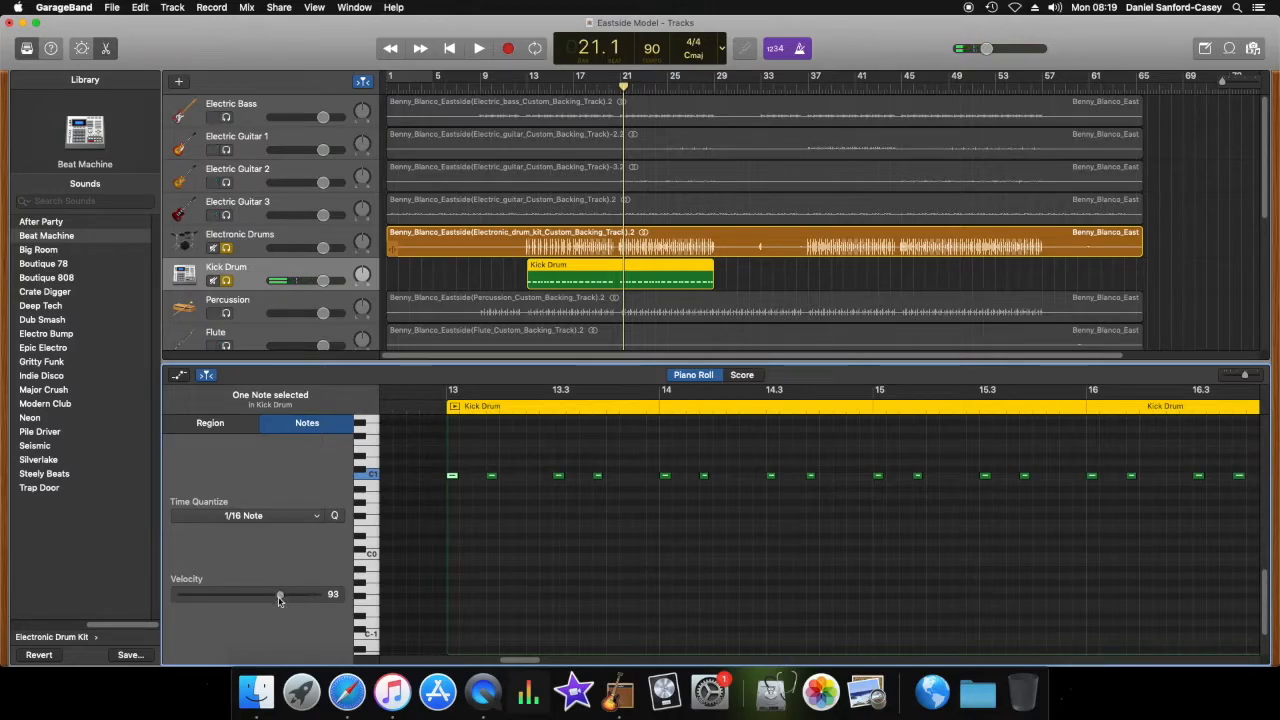
mouse_move(281, 596)
mouse_down()
mouse_move(378, 586)
mouse_move(280, 599)
mouse_up()
click(492, 477)
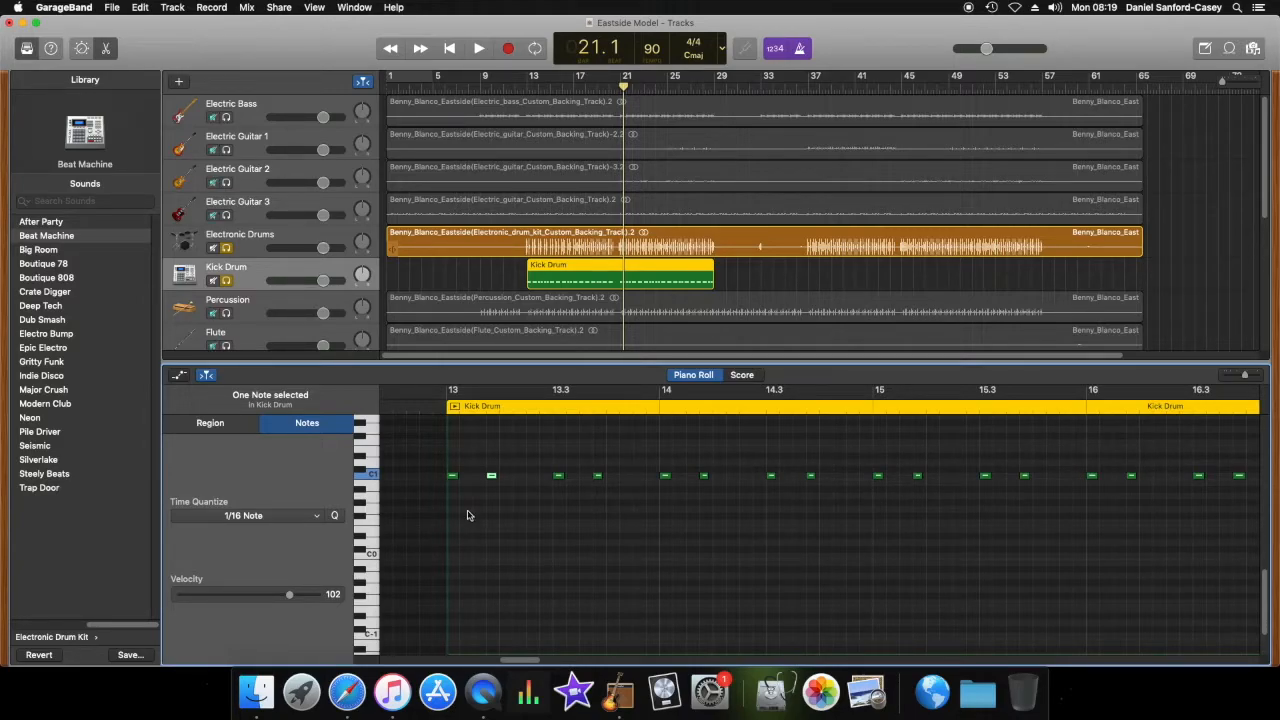
click(452, 476)
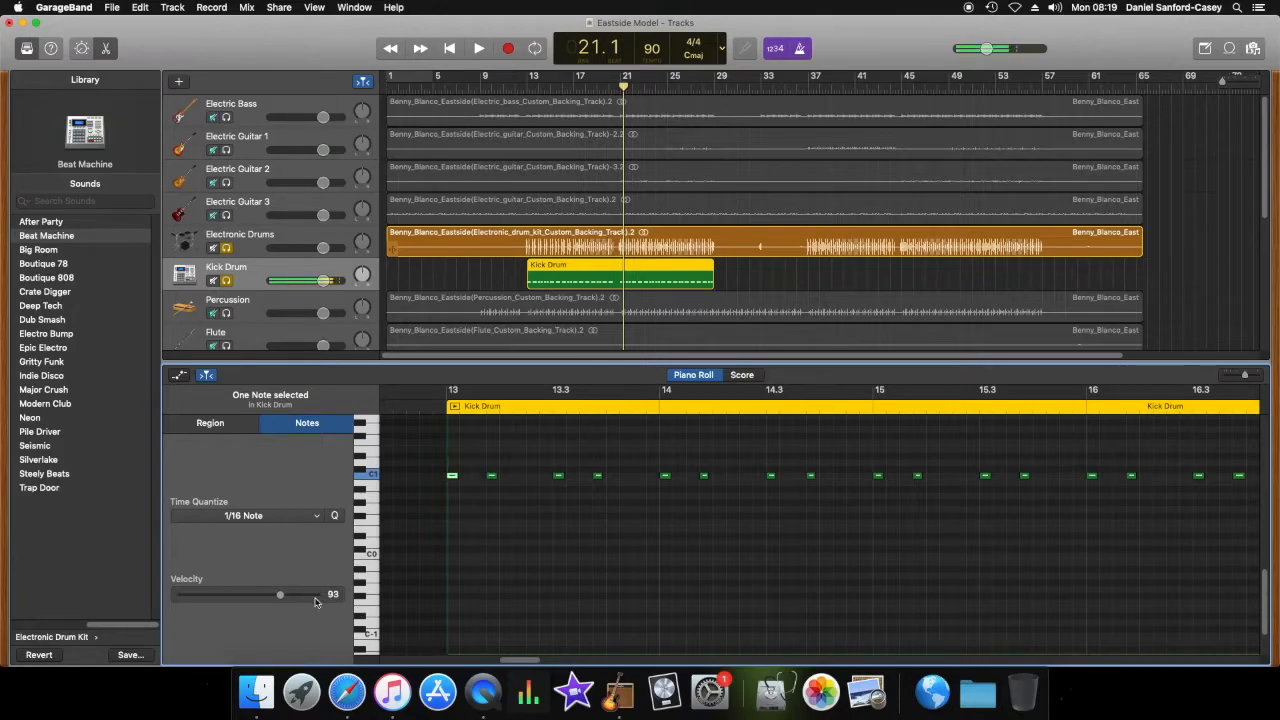
Step: Set the velocity of the second kick drum note in bar 13 to 127 and audition it from the start of the bar
click(491, 476)
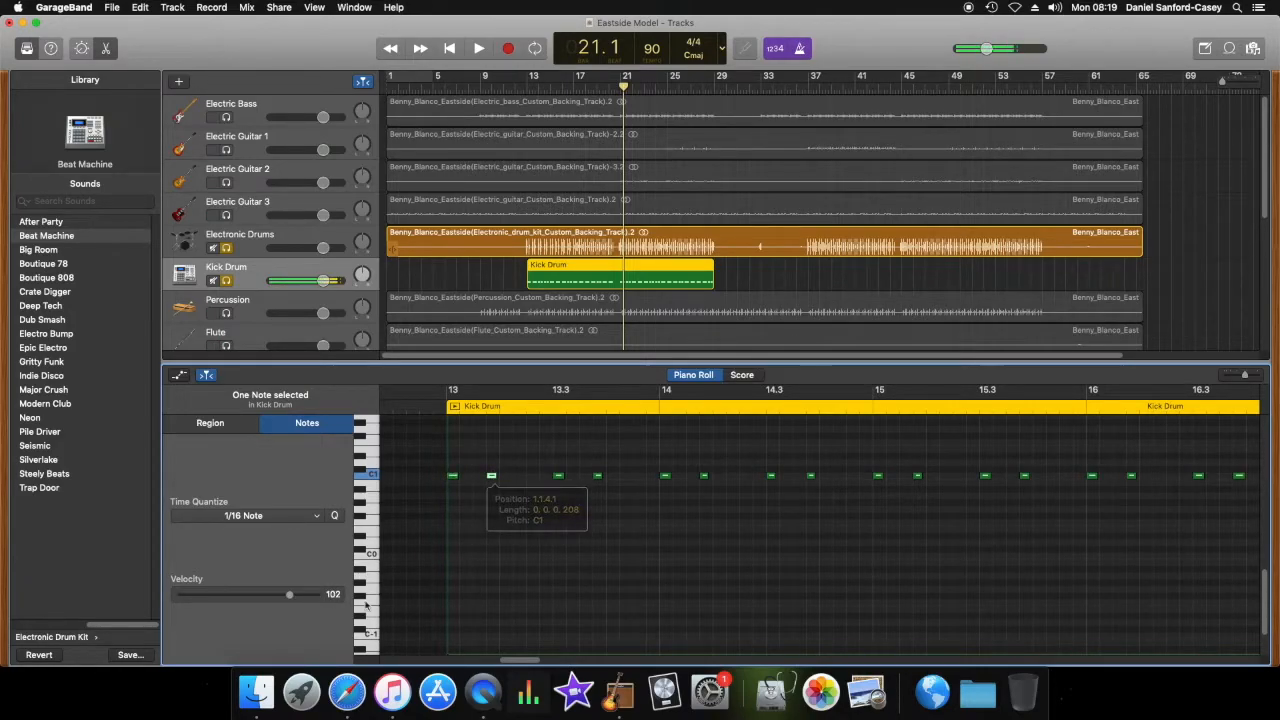
drag(294, 597, 352, 605)
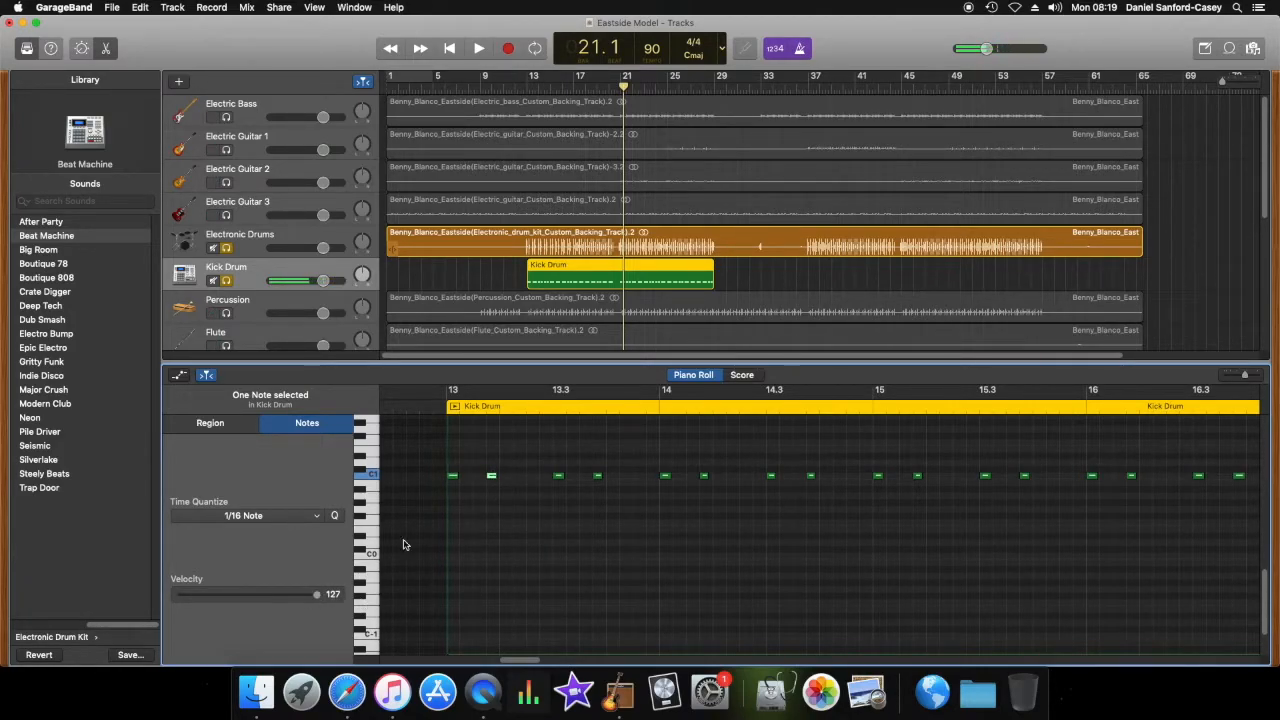
click(447, 402)
key(space)
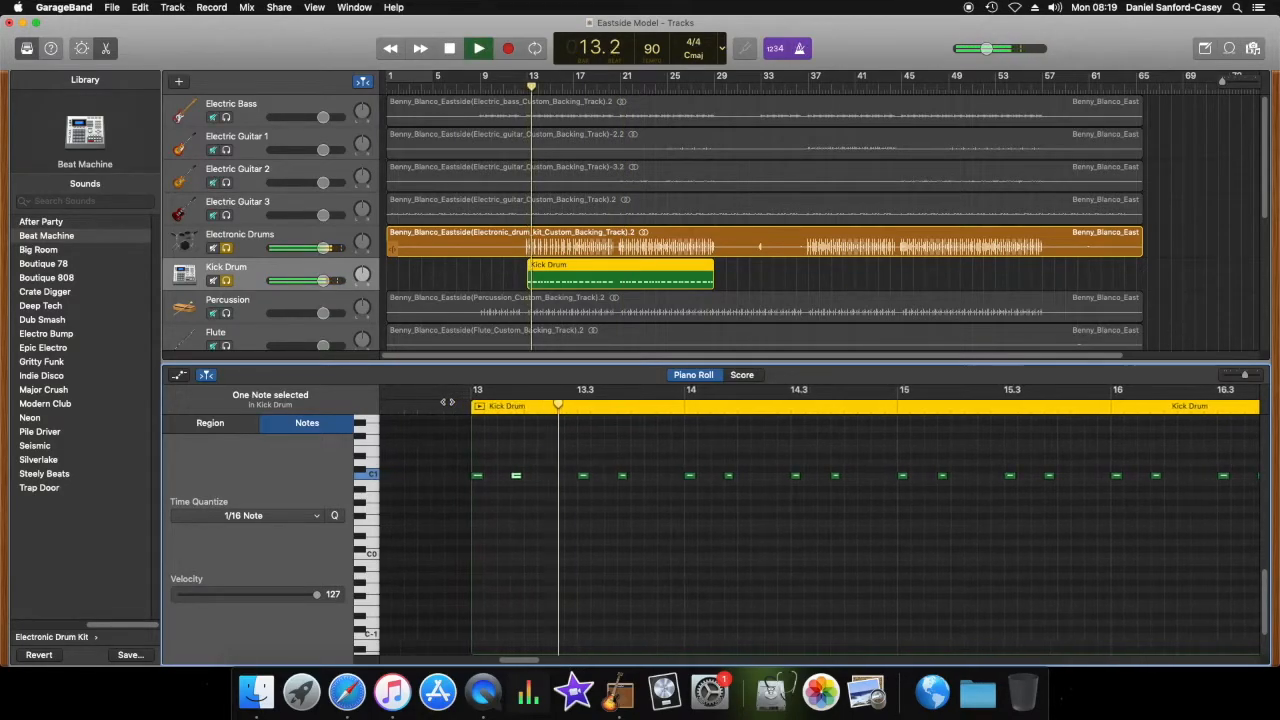
key(space)
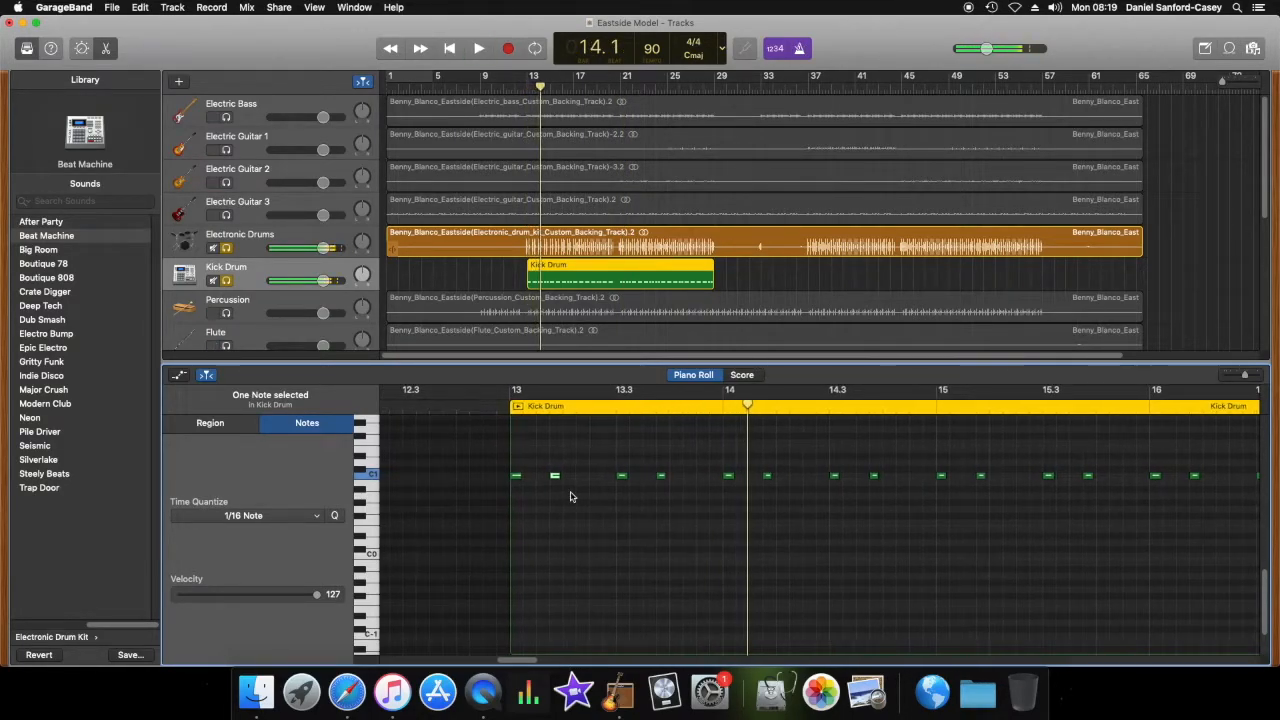
Step: Set the velocity of the third and fourth kick drum notes in bar 13 to 127 and return the playhead to bar 13
click(621, 476)
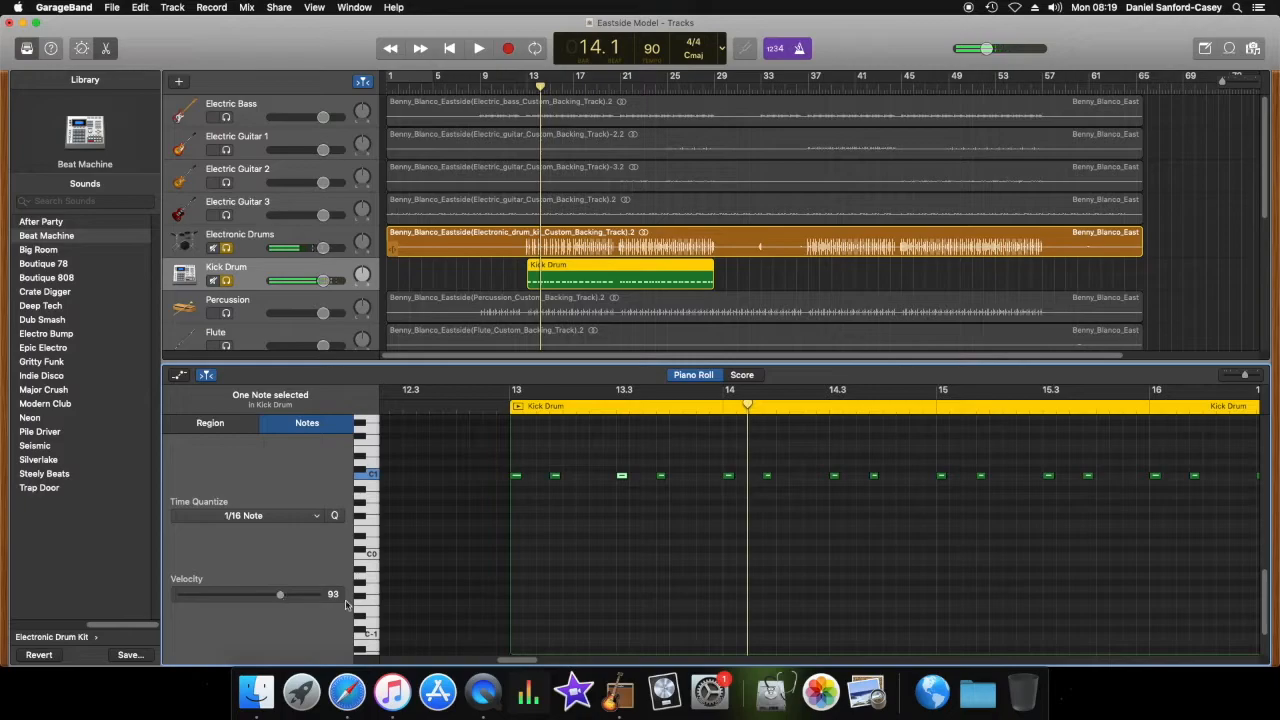
drag(280, 594, 330, 594)
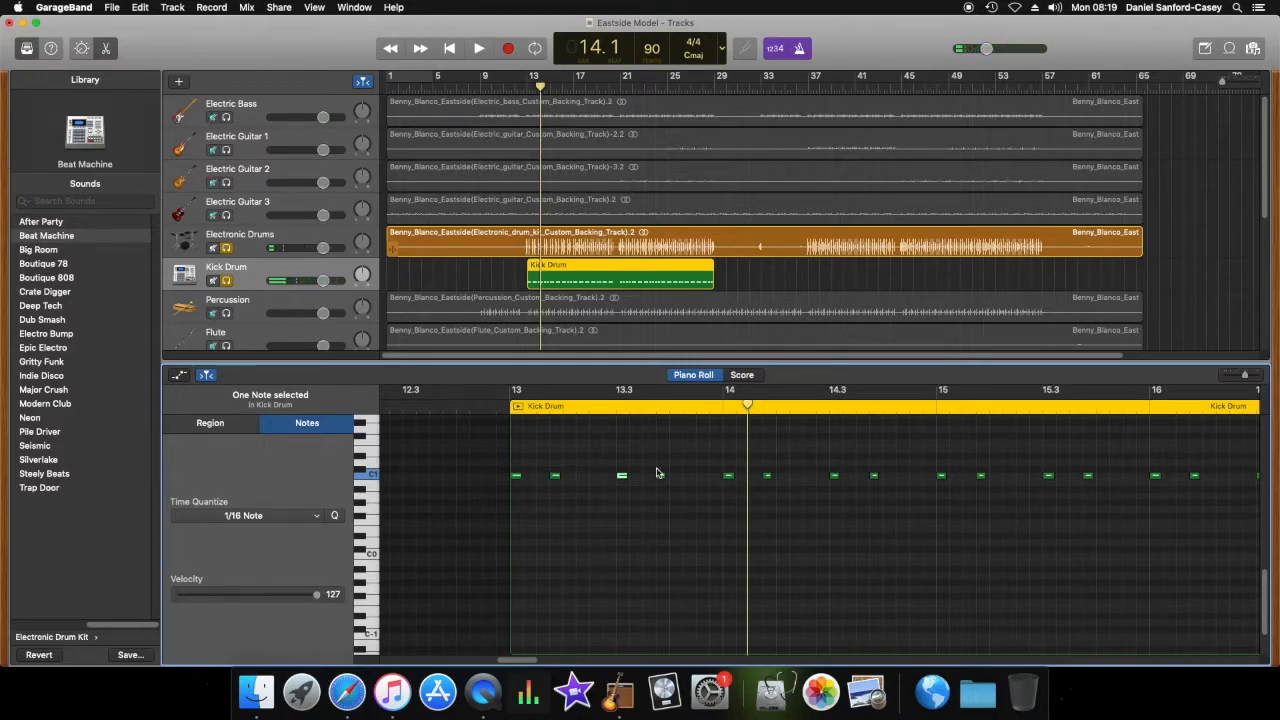
click(661, 478)
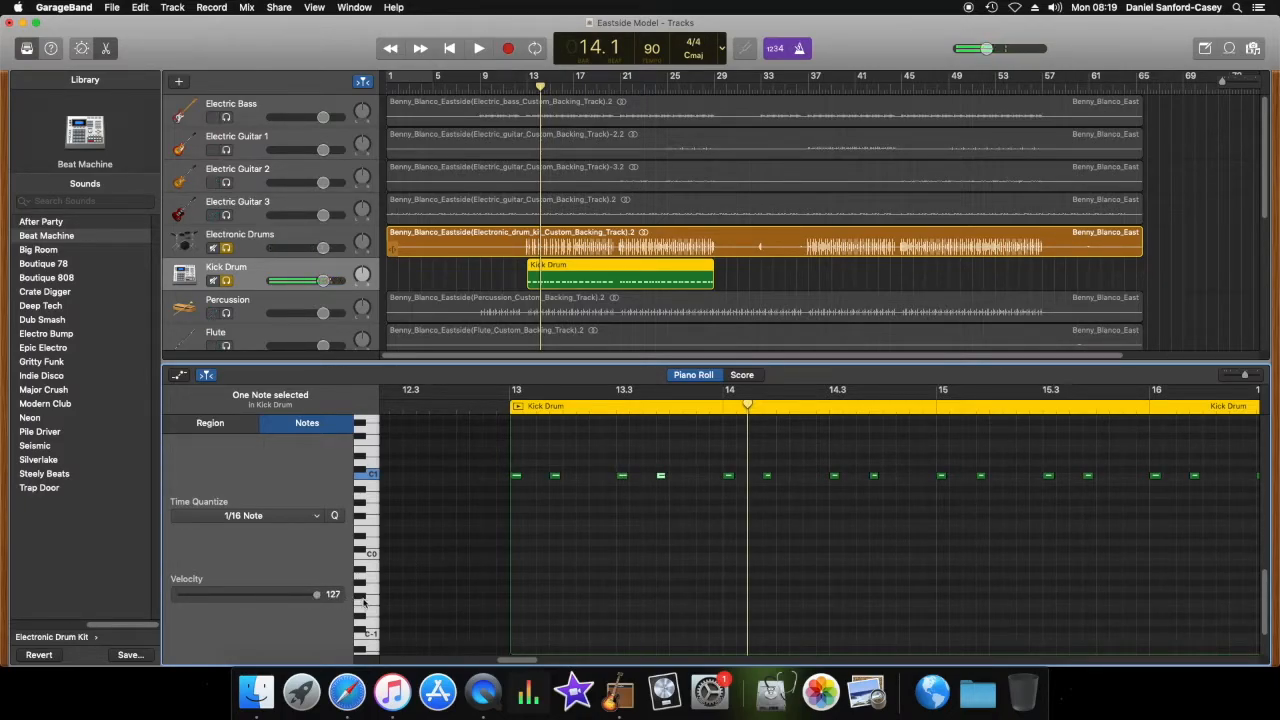
click(510, 408)
Step: Review the Screenshot 5 text in the Google Slides presentation and go back to GarageBand
click(345, 696)
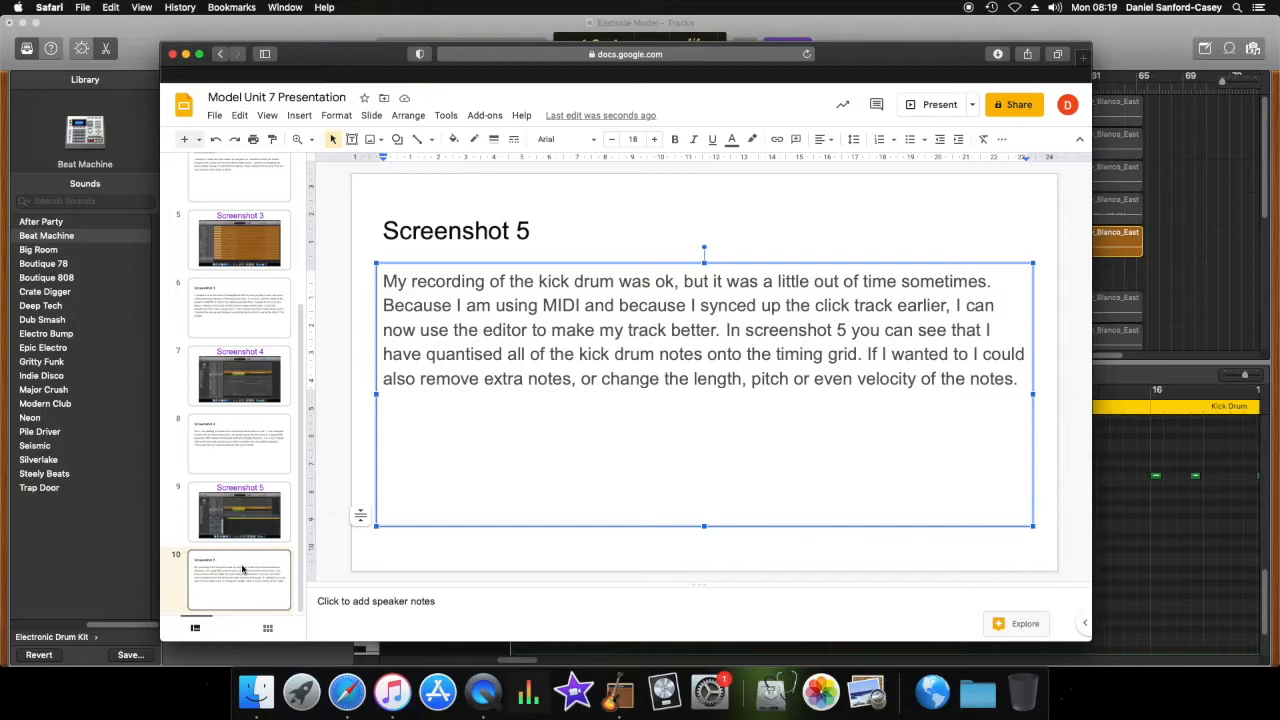
click(1166, 470)
click(1166, 470)
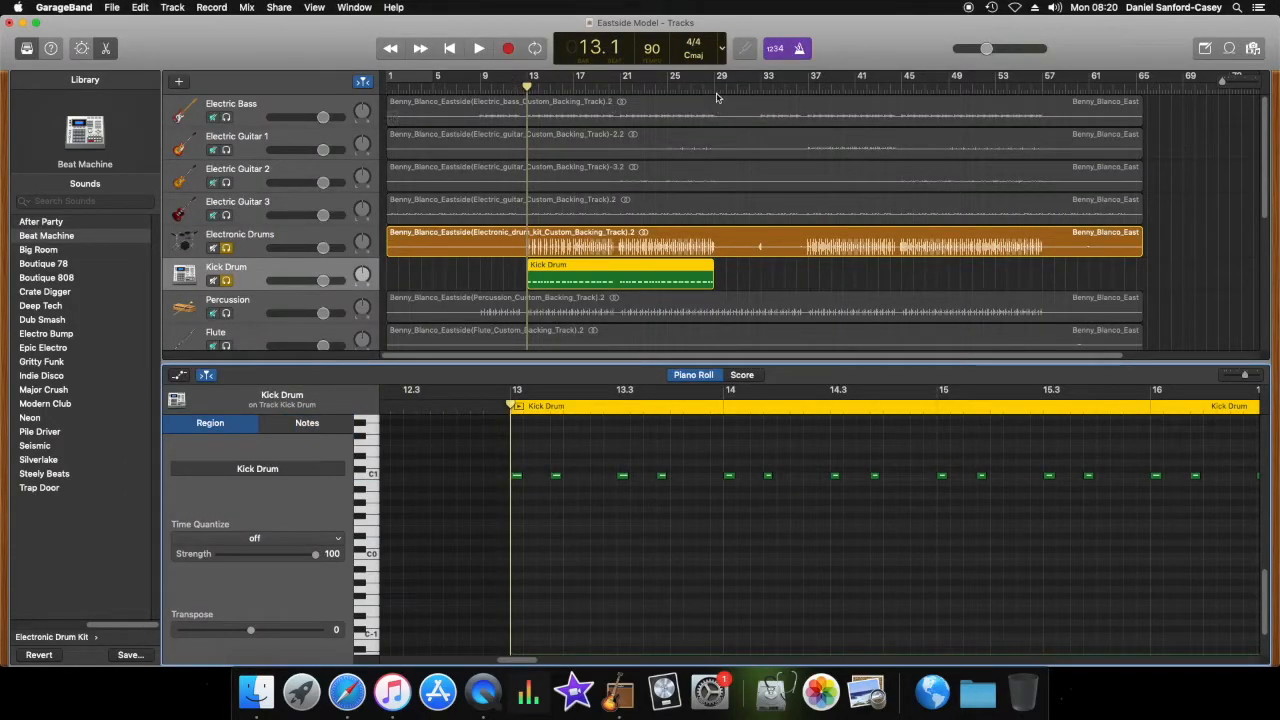
Step: Play the kick drum part against the electronic drums from bar 13, and reset the playhead to that bar
key(space)
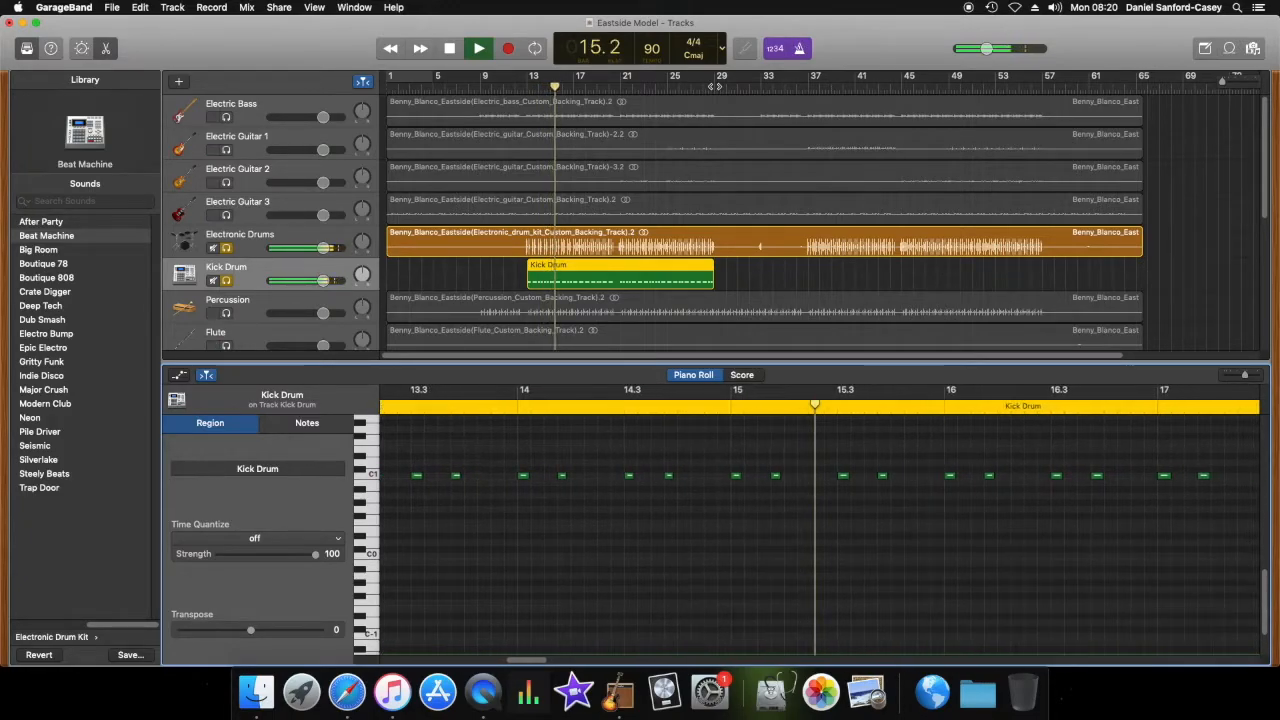
key(space)
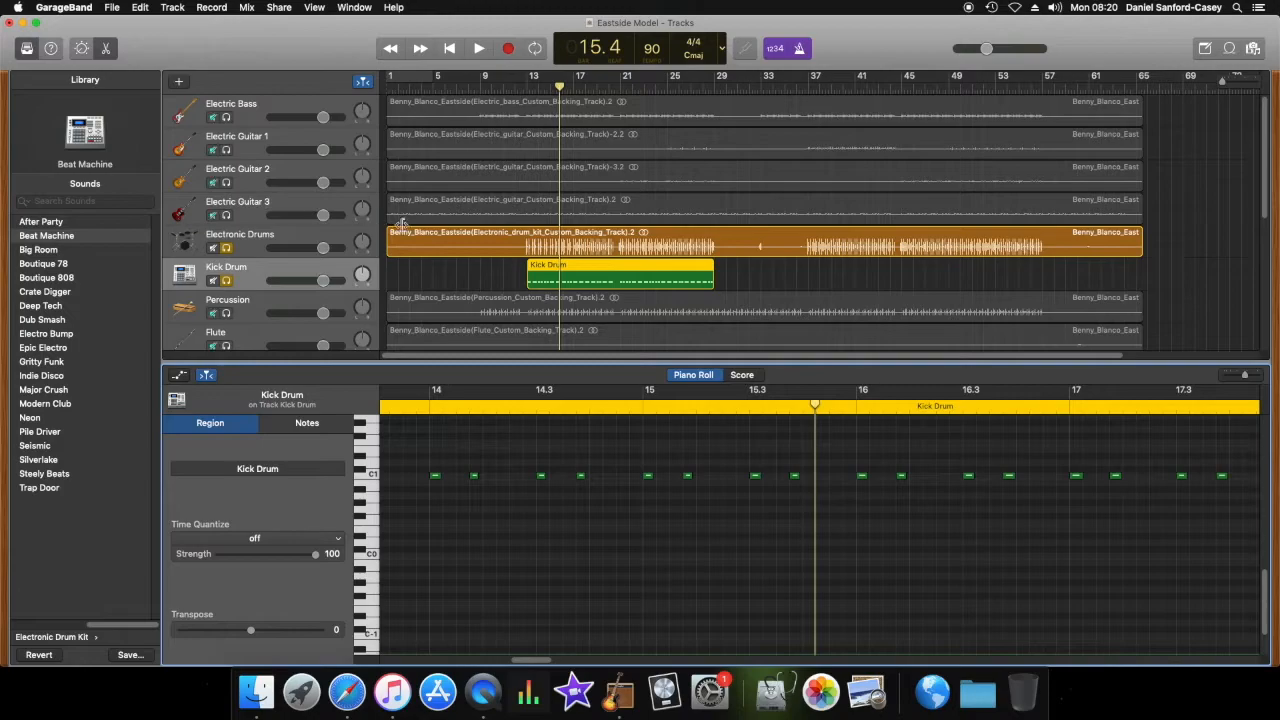
click(525, 87)
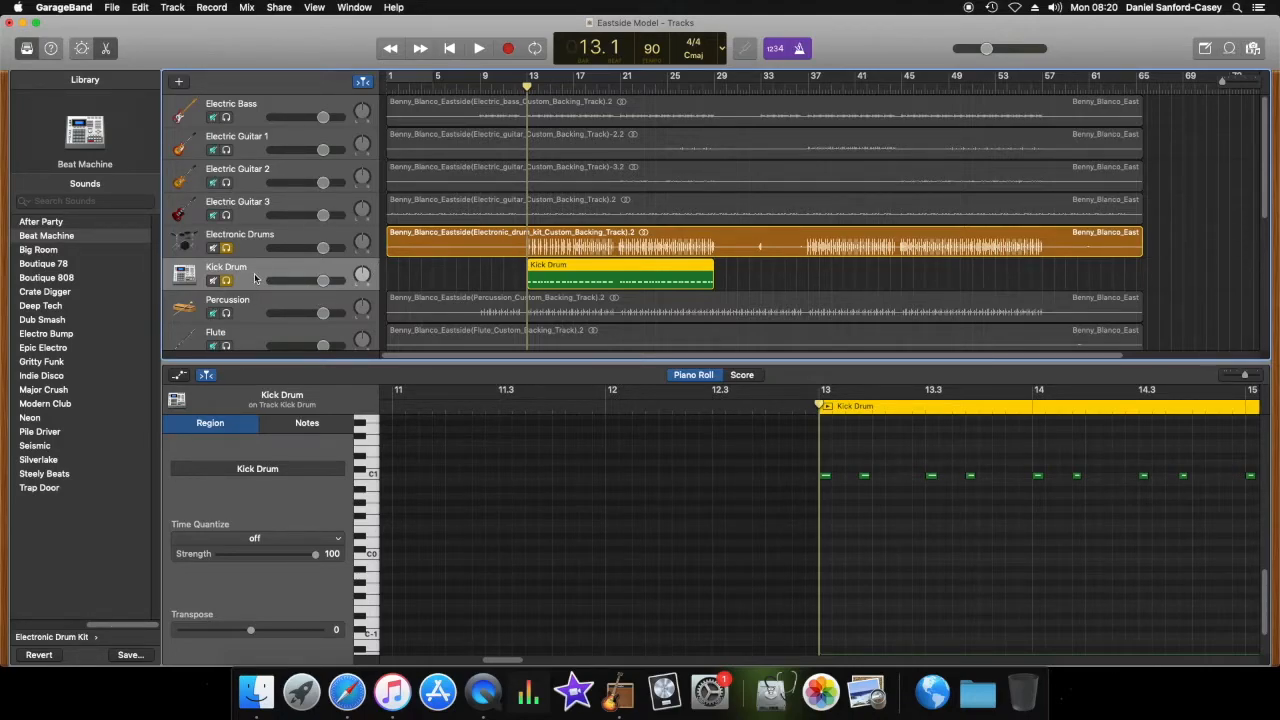
Step: Add a new track with duplicate settings from the Kick Drum track and name it "Subtle Ticking"
right_click(250, 283)
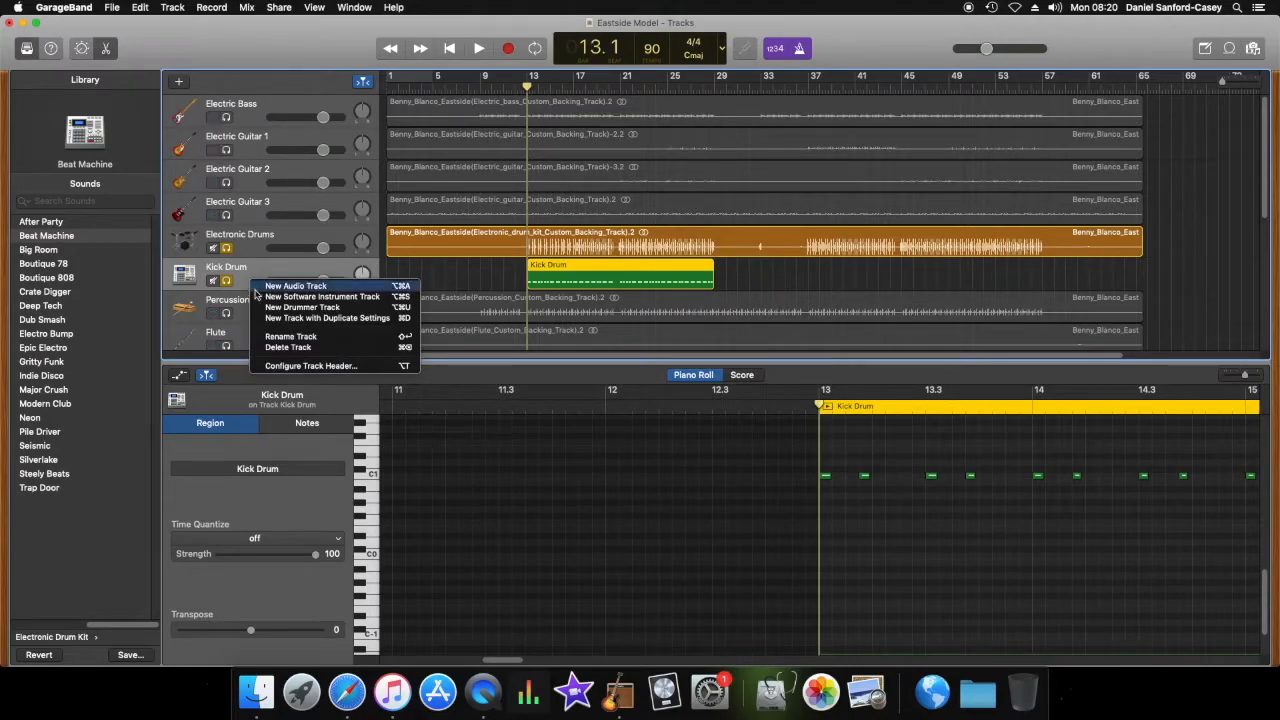
click(285, 318)
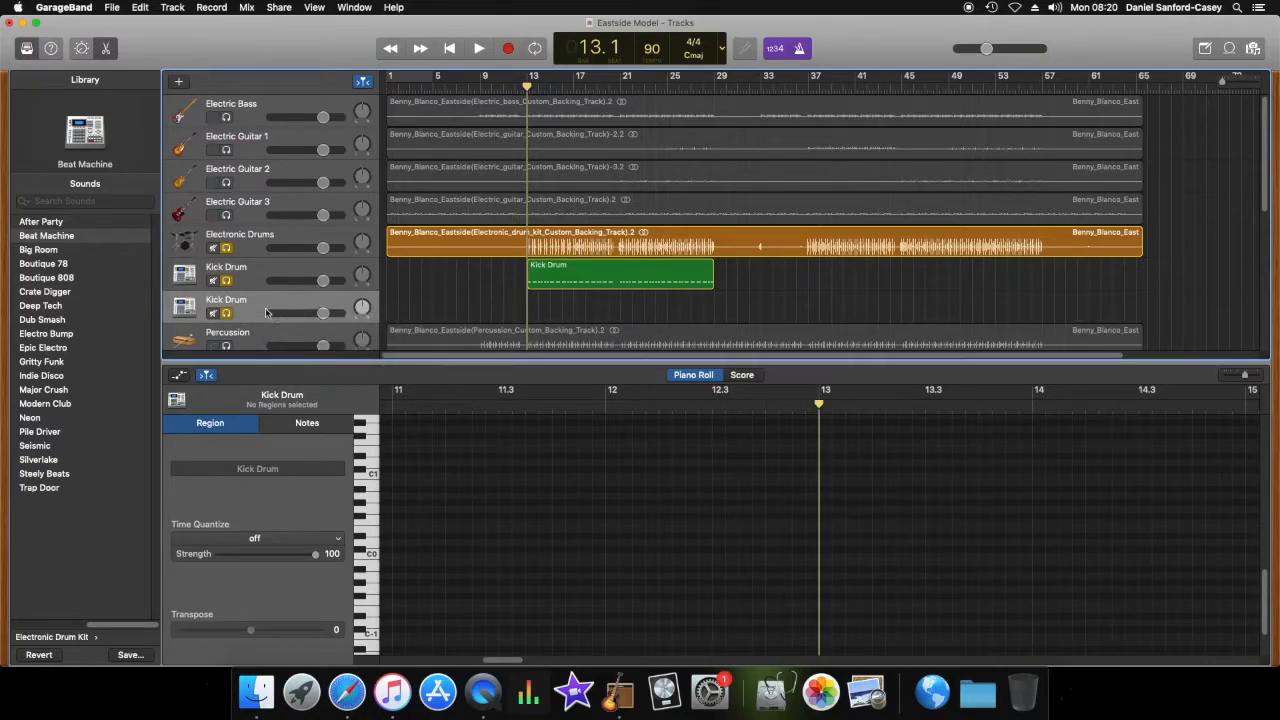
double_click(233, 303)
text(Subtle )
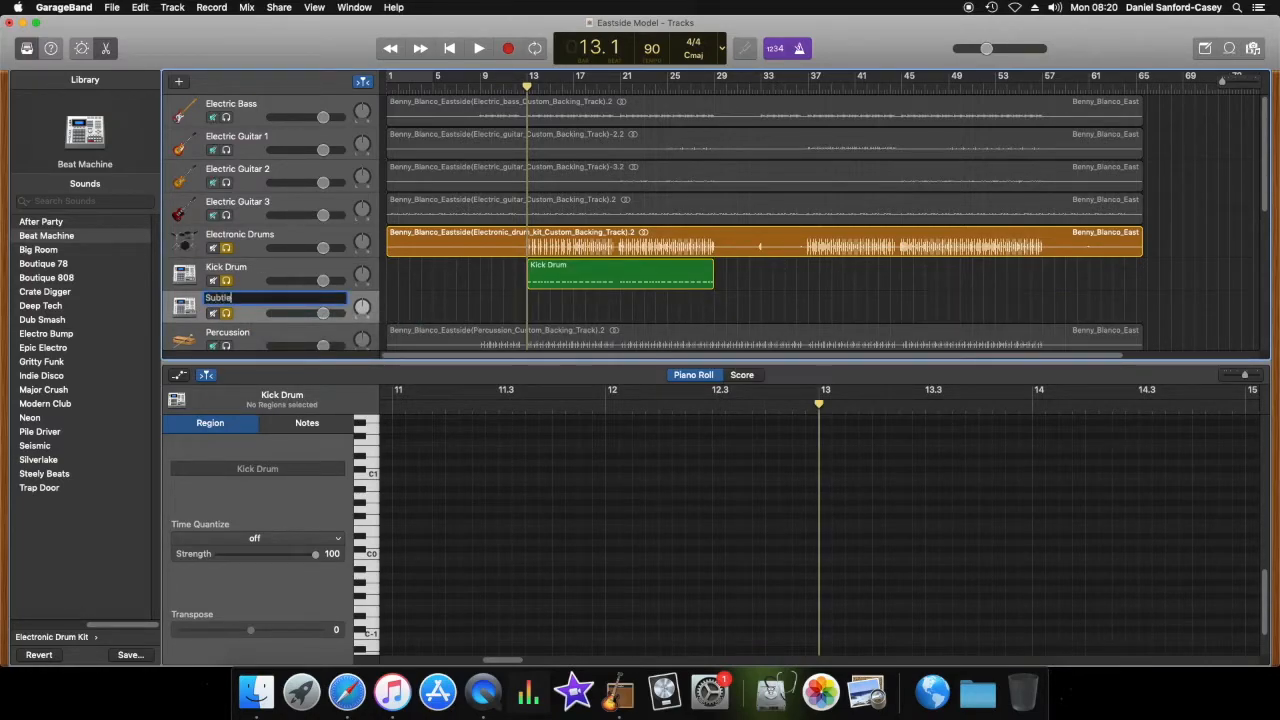
text(1icking)
key(Return)
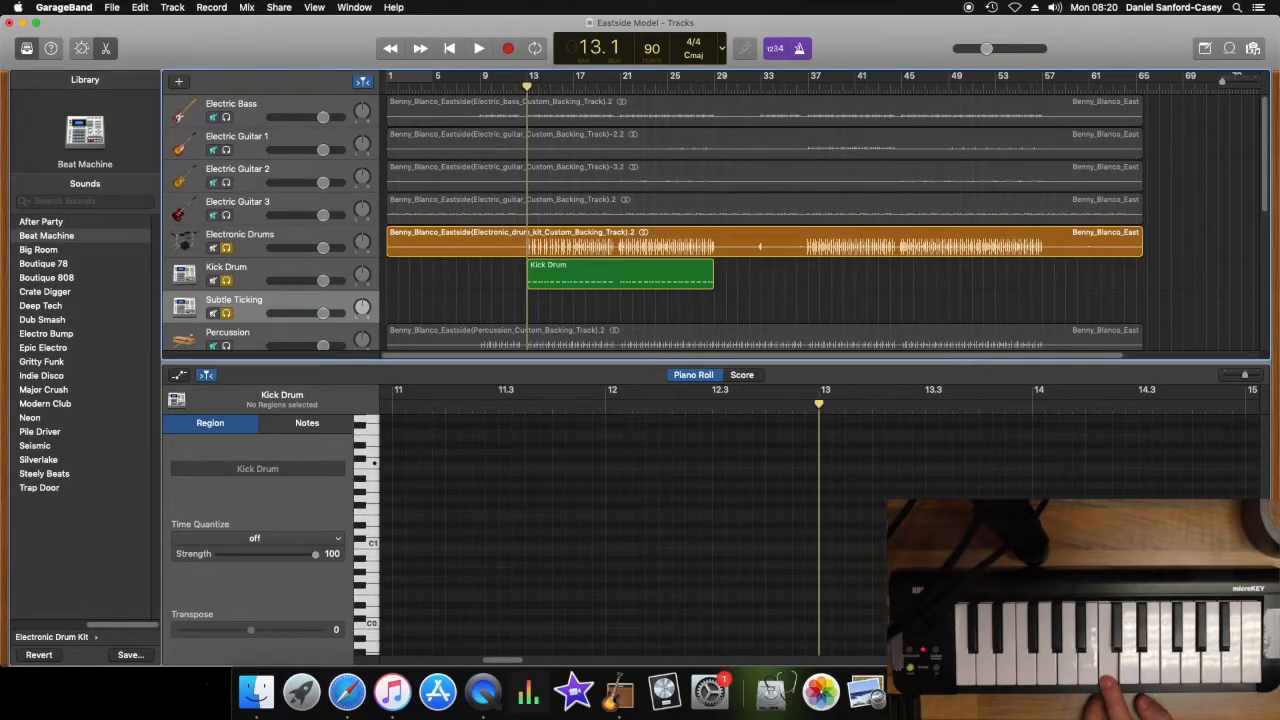
Step: Draw sixteen consecutive 1/16 notes on C2 to fill bar 13 of the Subtle Ticking track
scroll(566, 471, up, 2)
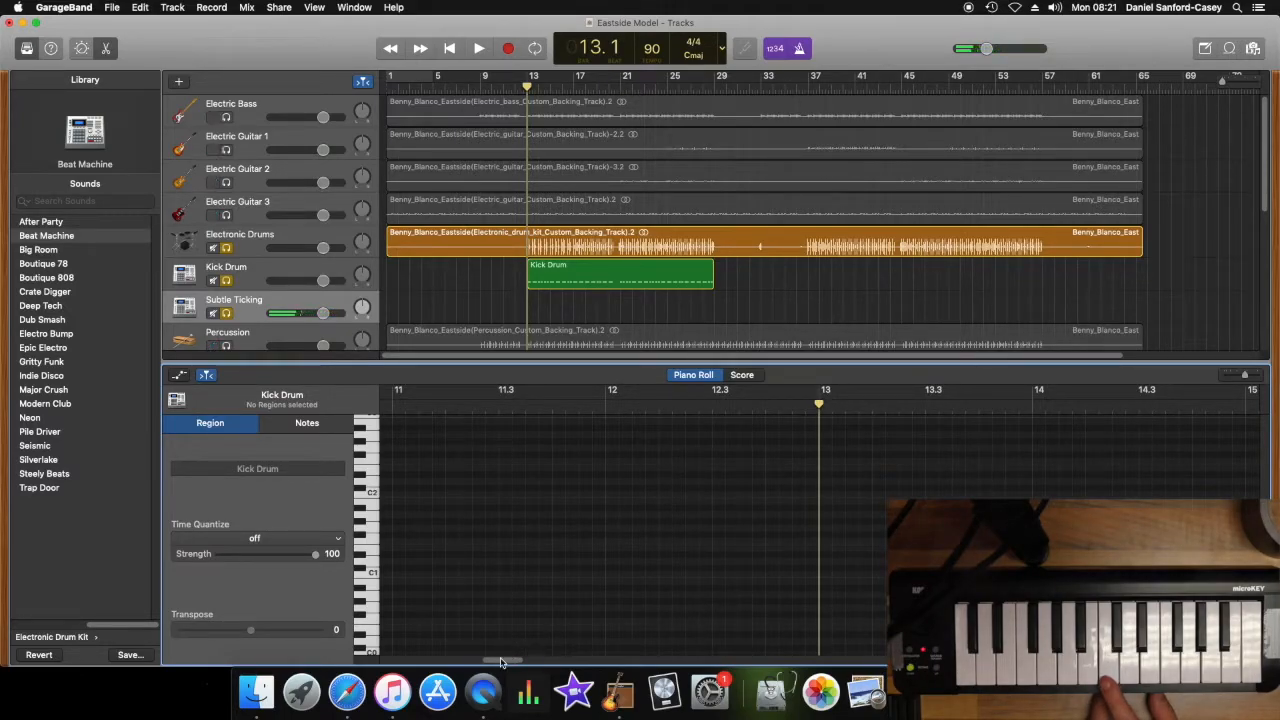
scroll(650, 520, right, 5)
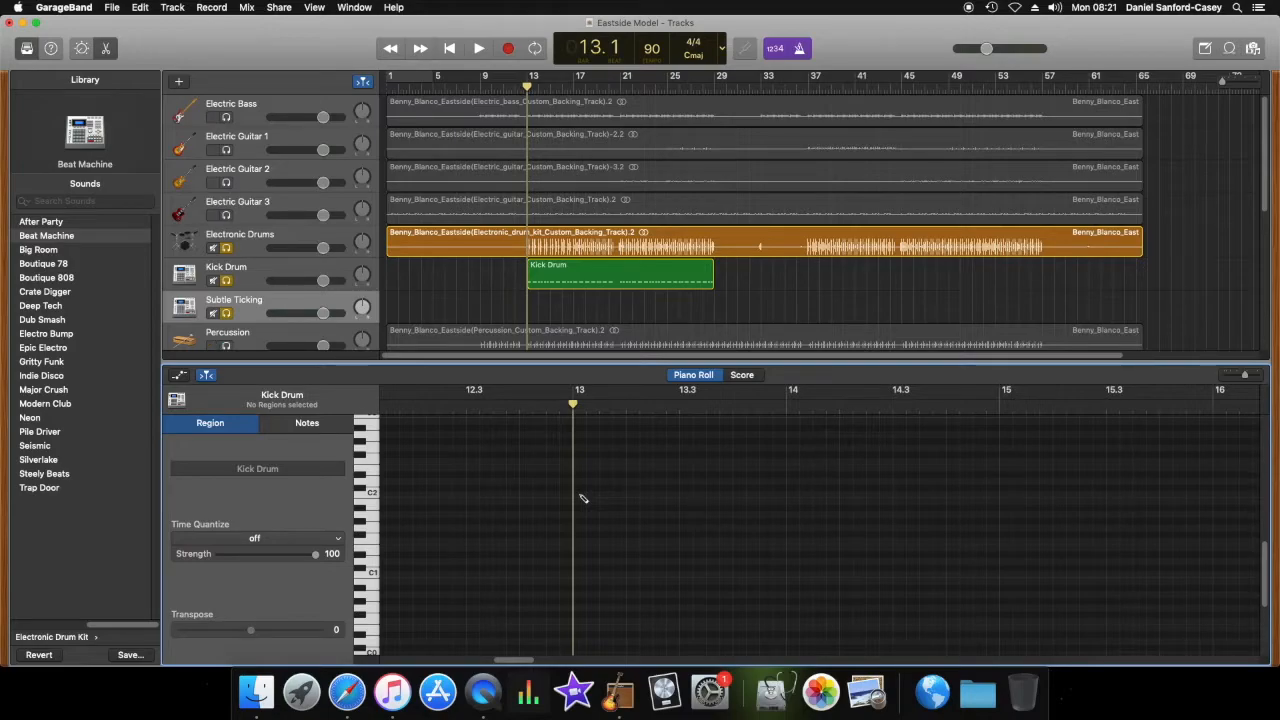
super+click(579, 495)
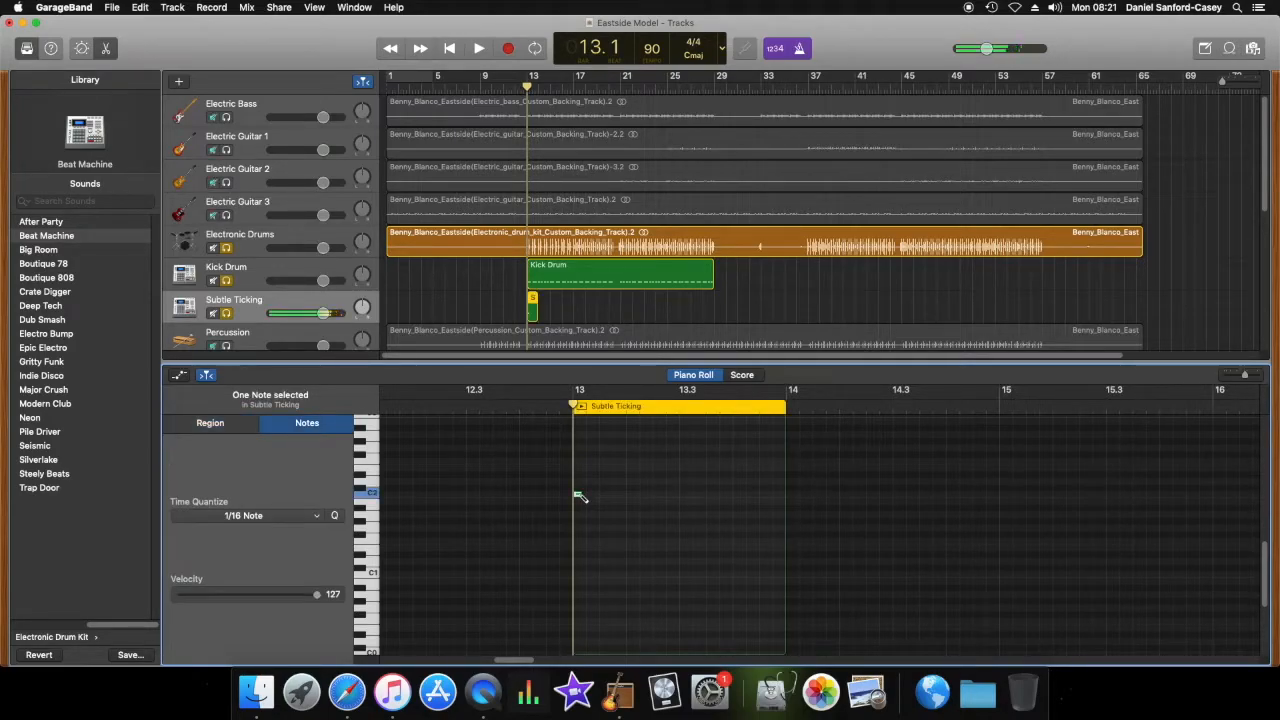
super+click(590, 495)
super+click(604, 495)
super+click(631, 495)
super+click(644, 495)
super+click(657, 495)
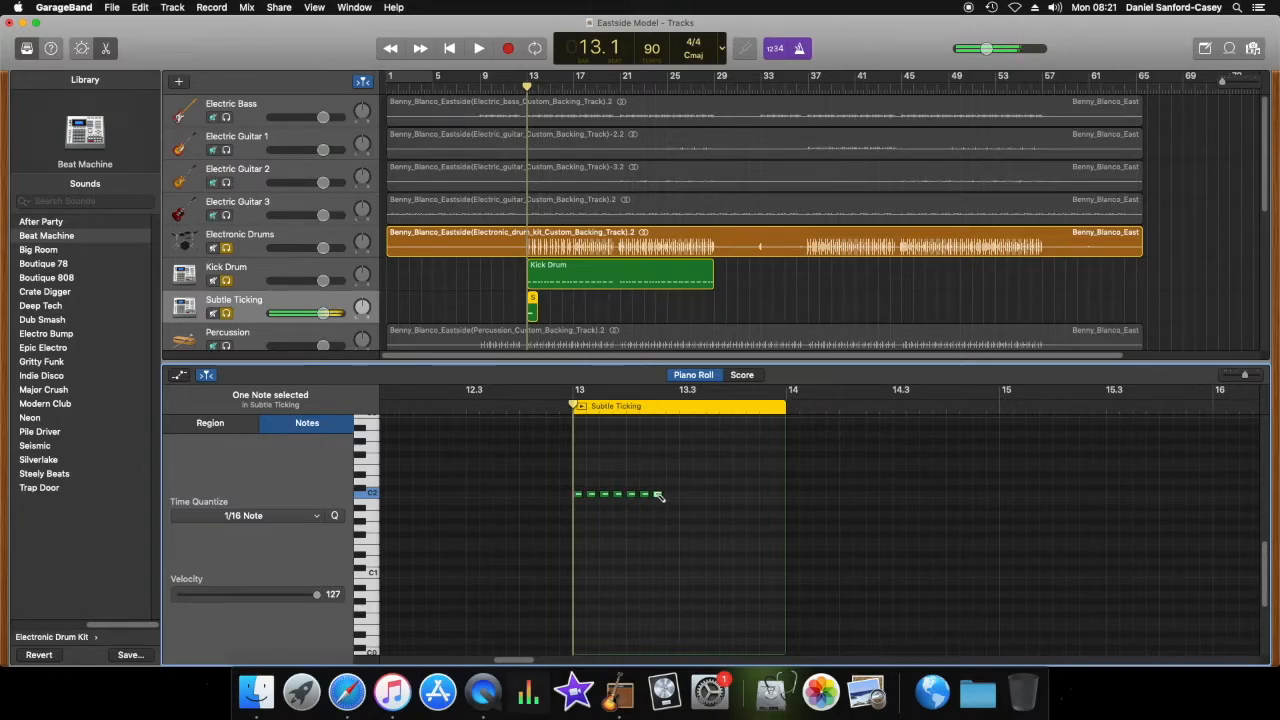
super+click(670, 495)
super+click(683, 495)
super+click(709, 495)
super+click(722, 495)
super+click(735, 495)
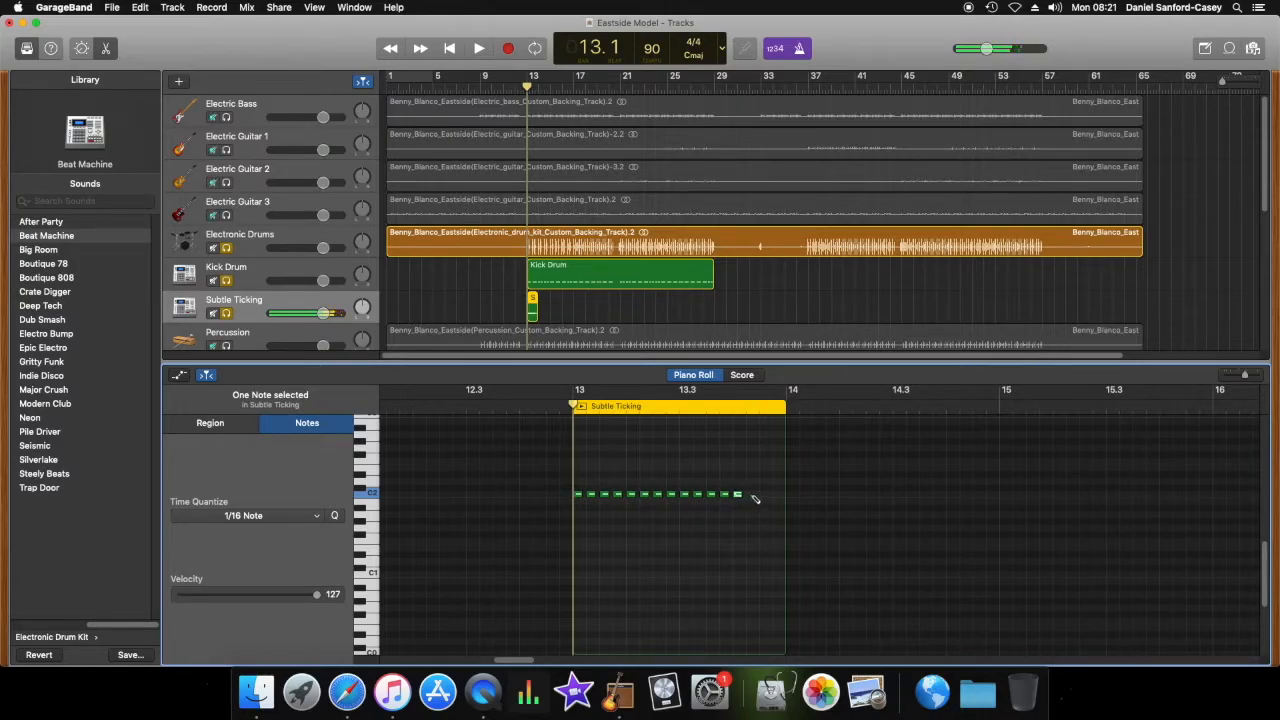
super+click(761, 495)
super+click(777, 495)
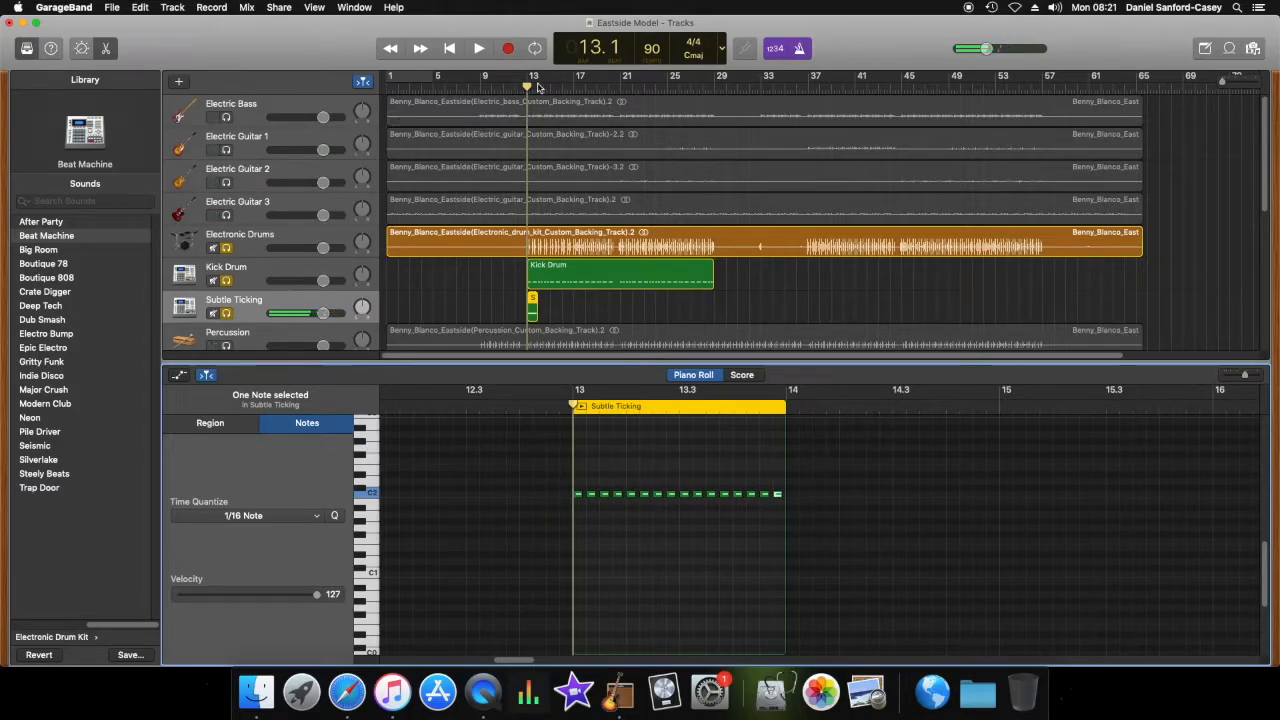
Step: Play the ticking pattern with the drums from bar 13, and deselect the last note
key(space)
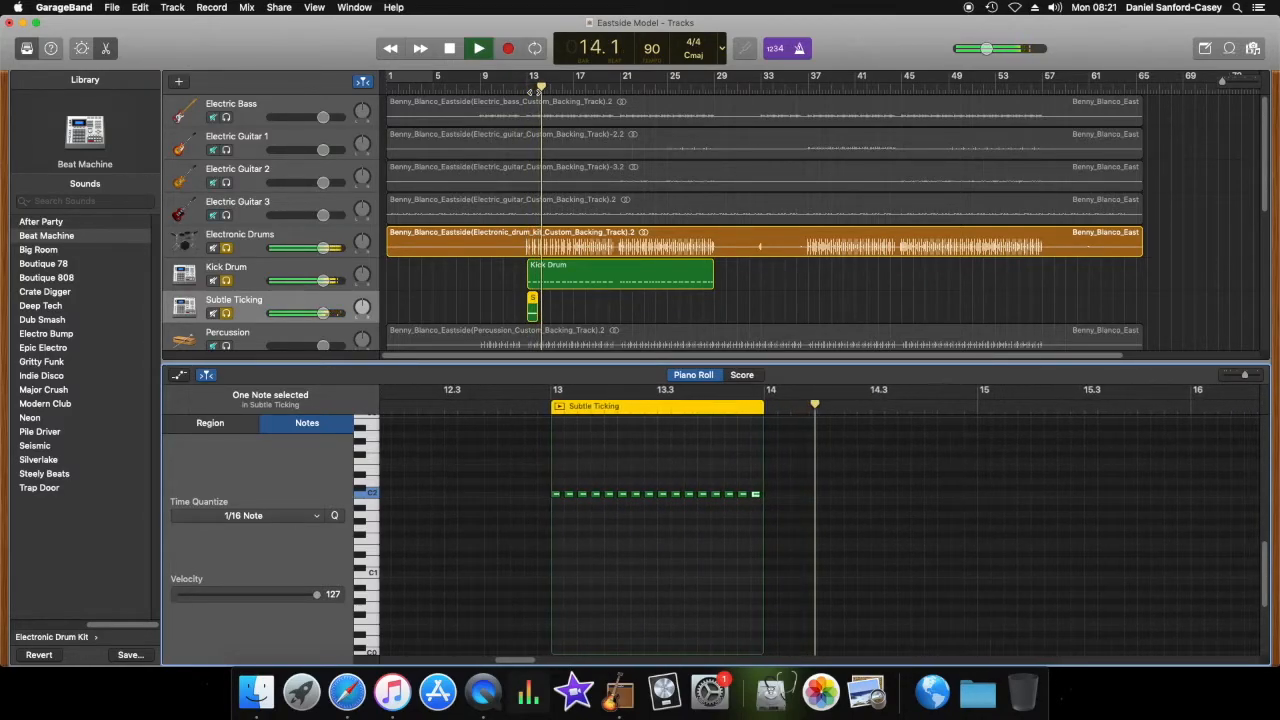
key(space)
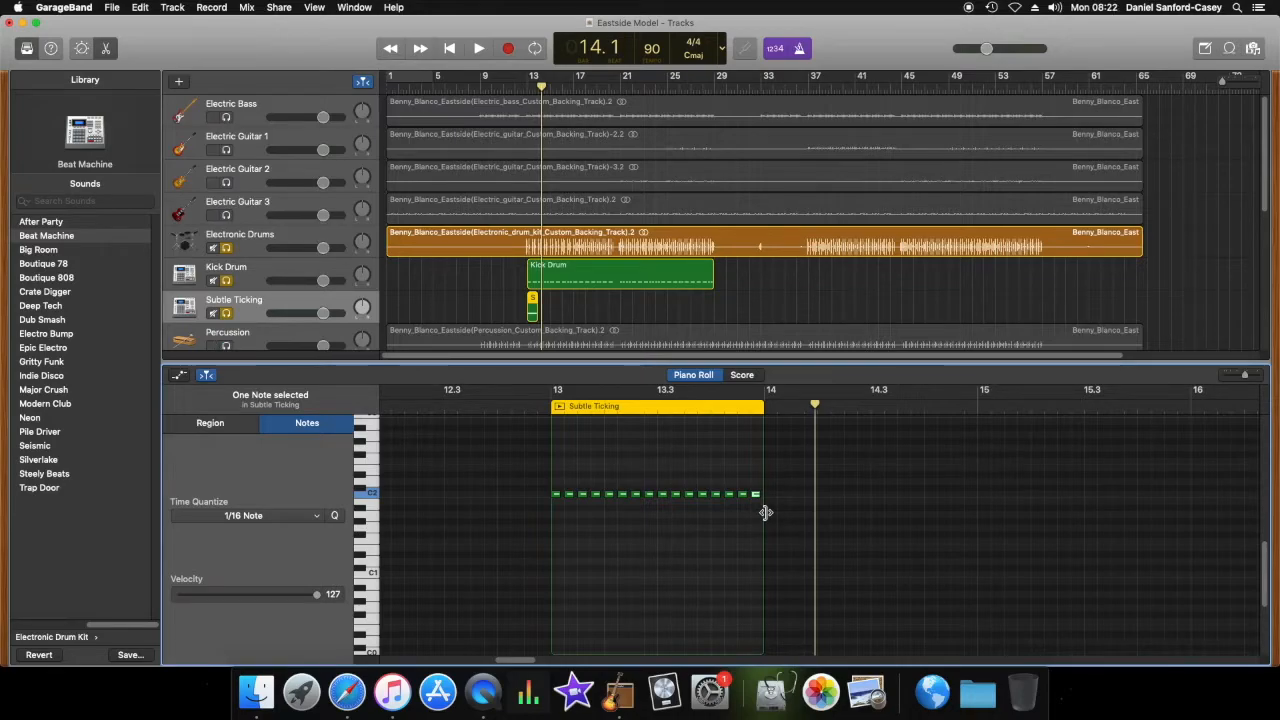
click(688, 530)
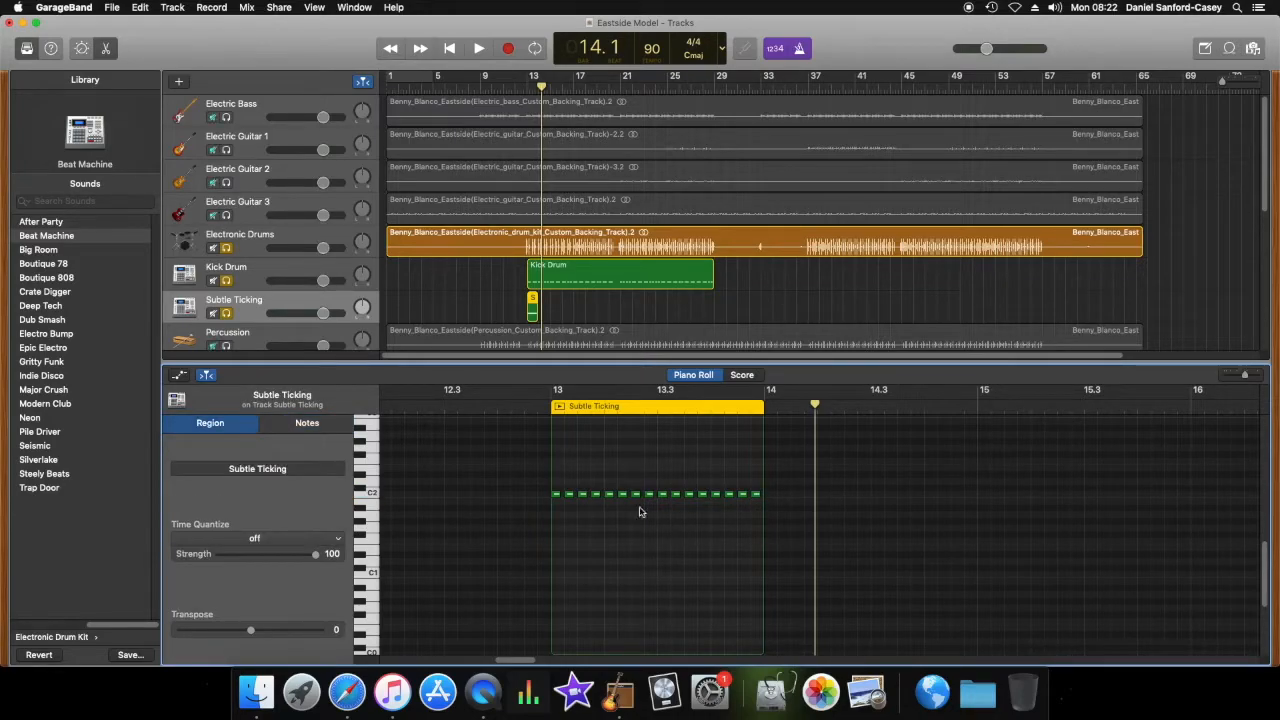
Step: Delete the first and last C2 notes of bar 13 on Subtle Ticking, and play the pattern with the drums from bar 13
click(556, 495)
key(Delete)
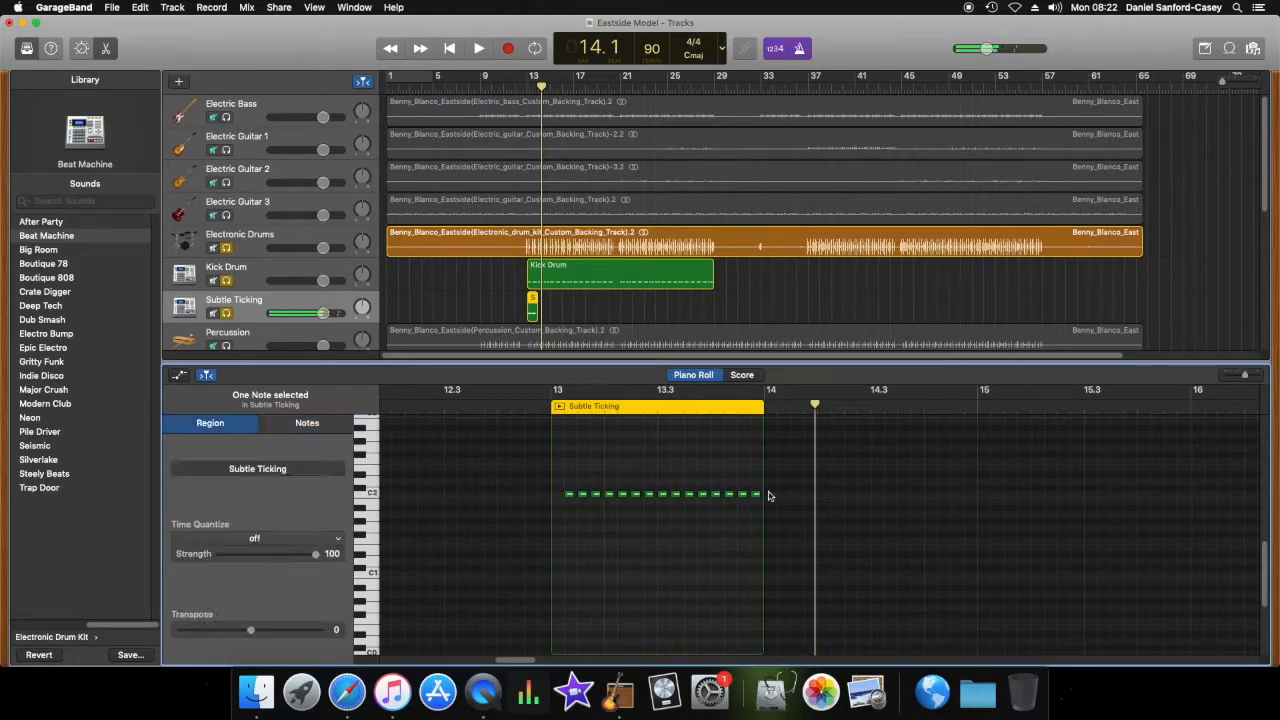
click(756, 495)
key(Delete)
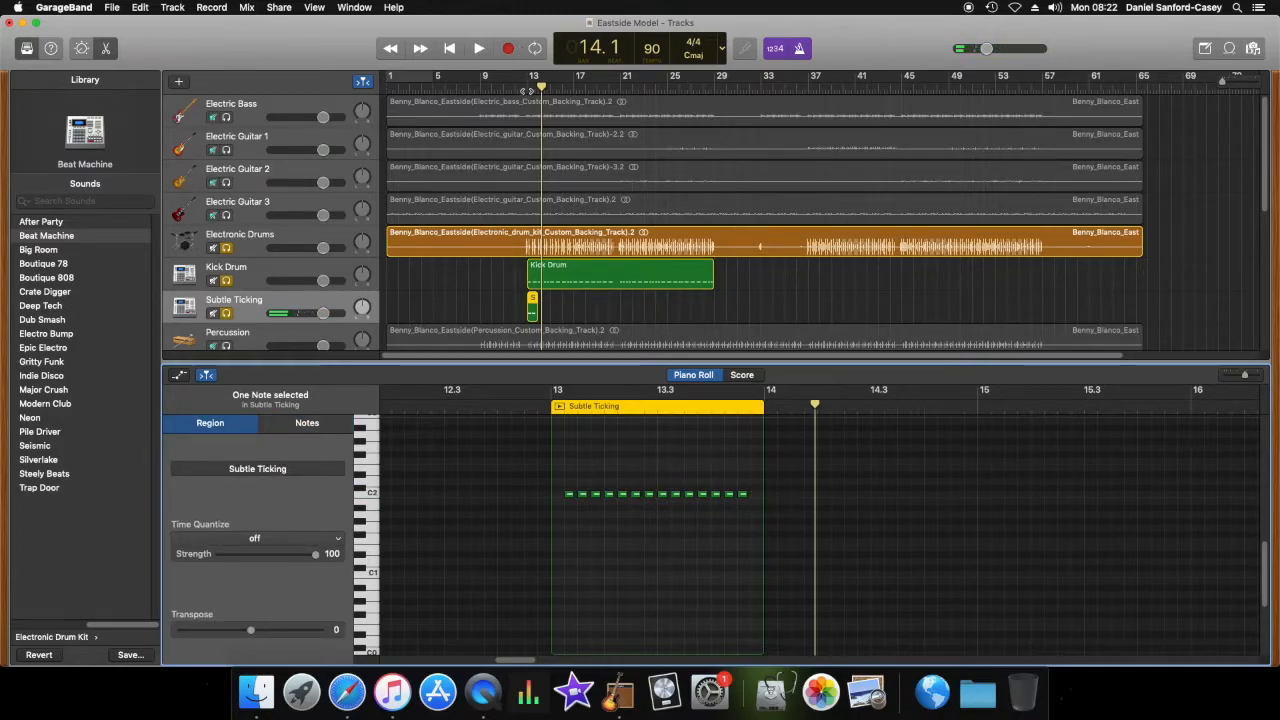
click(527, 89)
key(space)
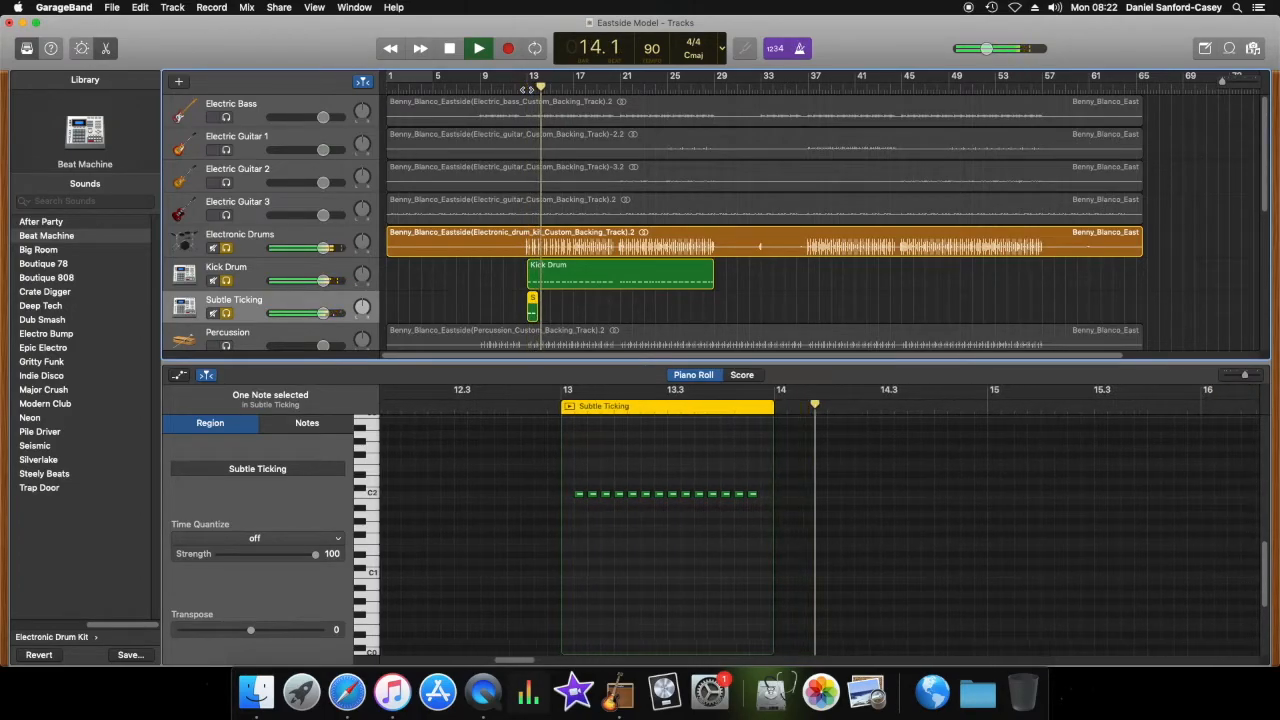
key(space)
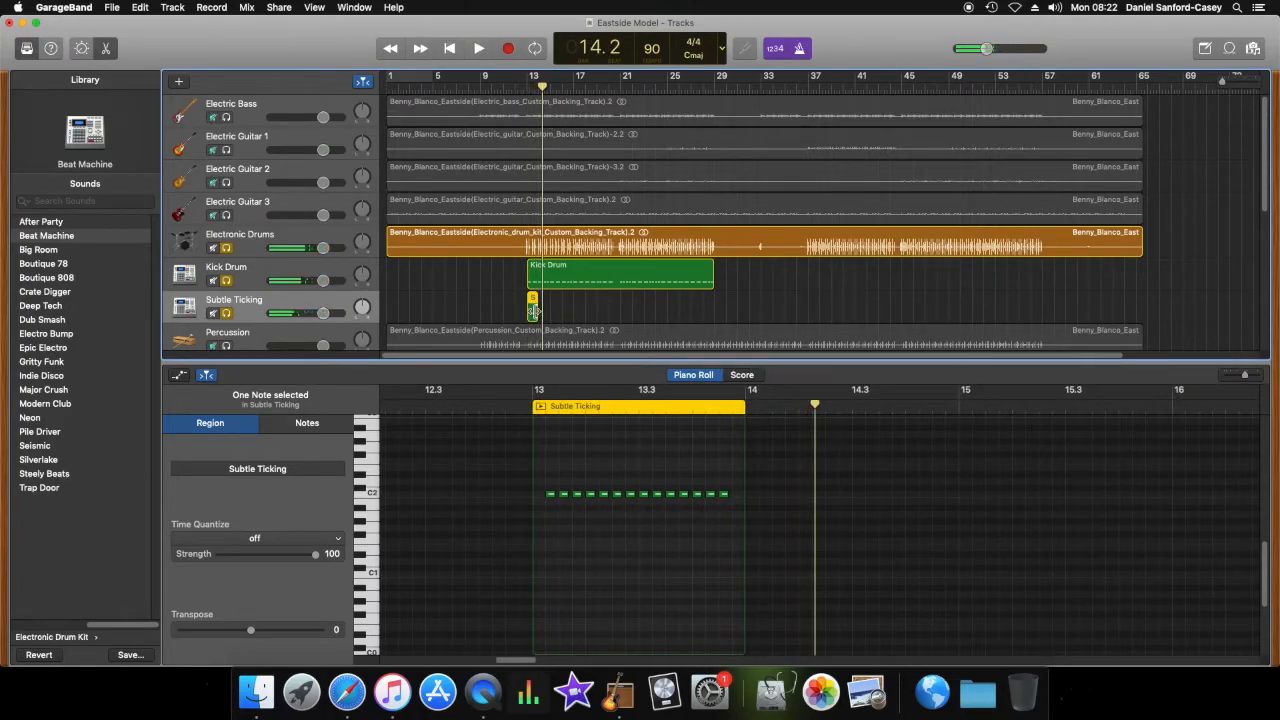
Step: Capture a screenshot of the edited ticking pattern with the tracks zoomed in, and minimise the project window
drag(1224, 82, 1227, 82)
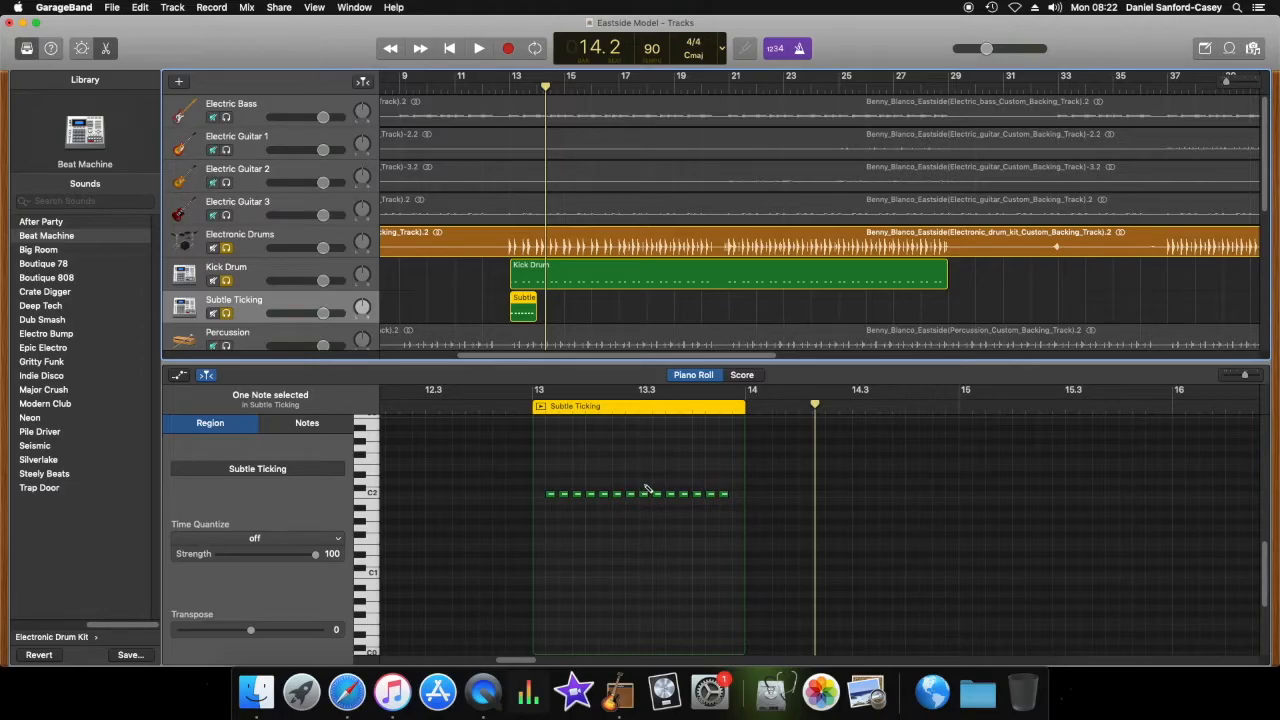
key(super+shift+3)
click(24, 22)
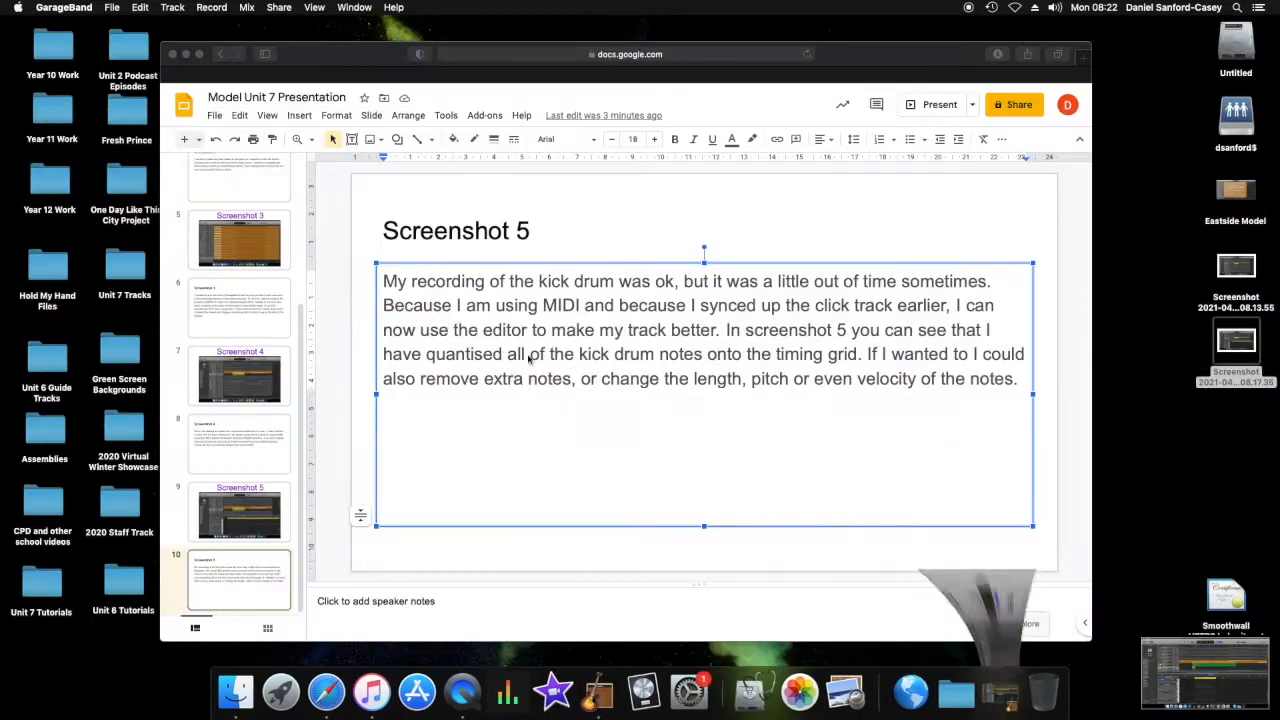
Step: Select both Screenshot 5 slides, 9 and 10, in the presentation and bring up the slide options for them
click(266, 495)
click(242, 511)
click(257, 583)
right_click(258, 584)
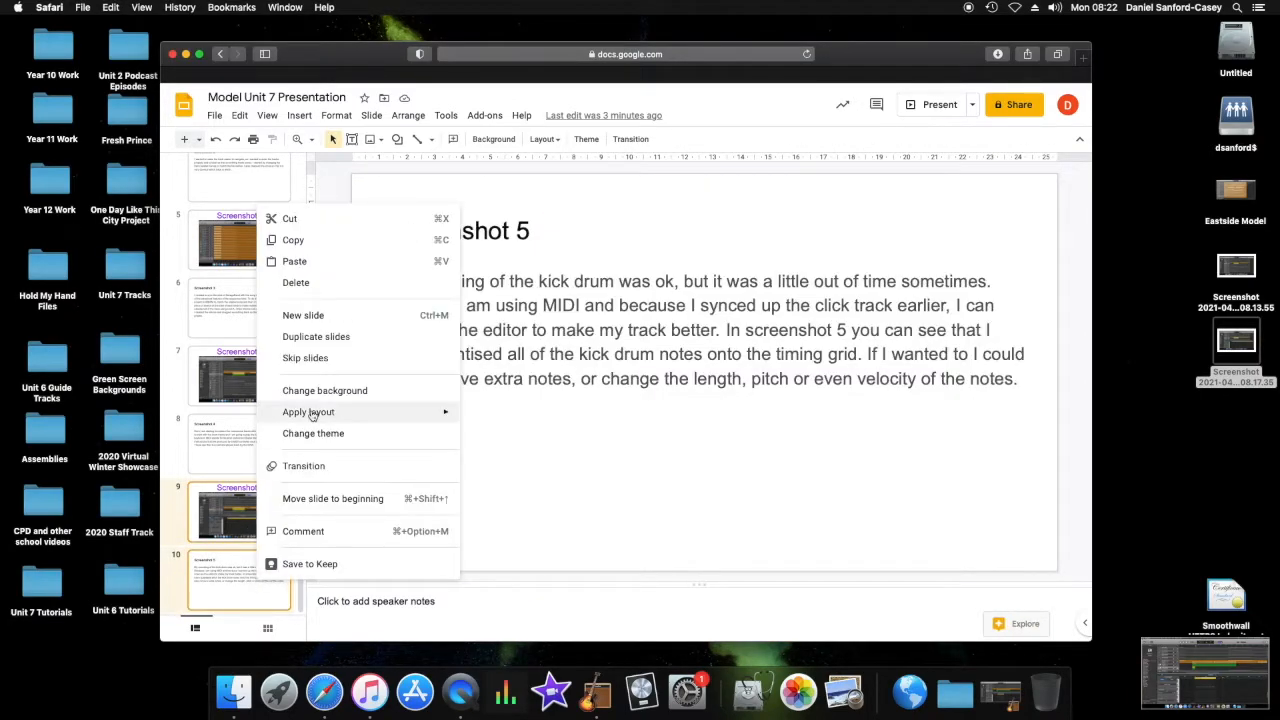
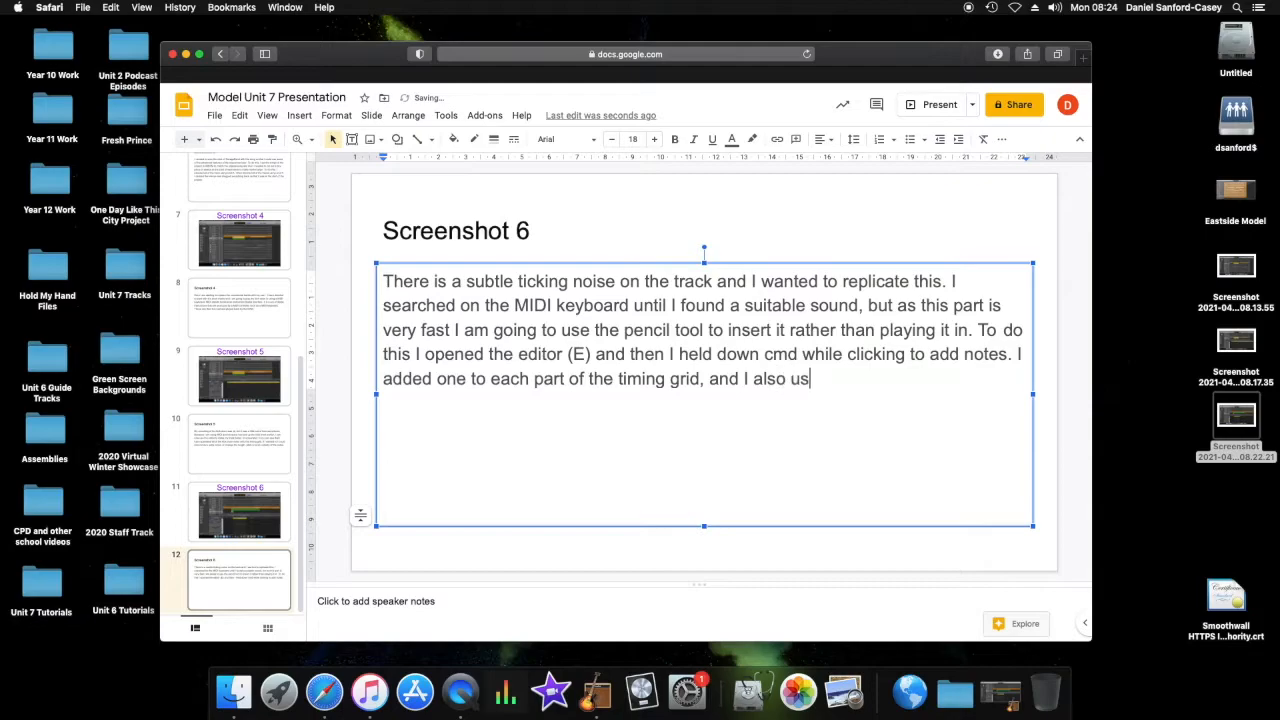
Step: Continue the Screenshot 6 text after "and I also used" with "my editing skills to remove some that were not in the original"
text(my editing sk)
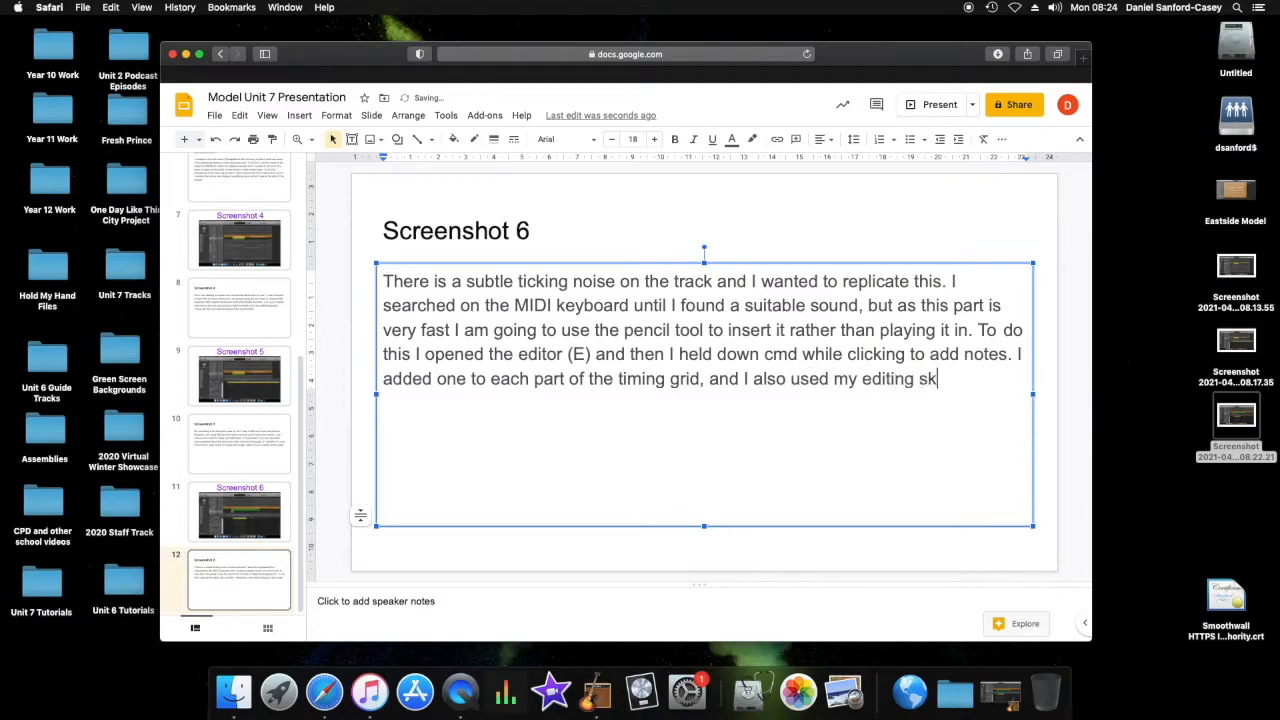
text(ills to remove)
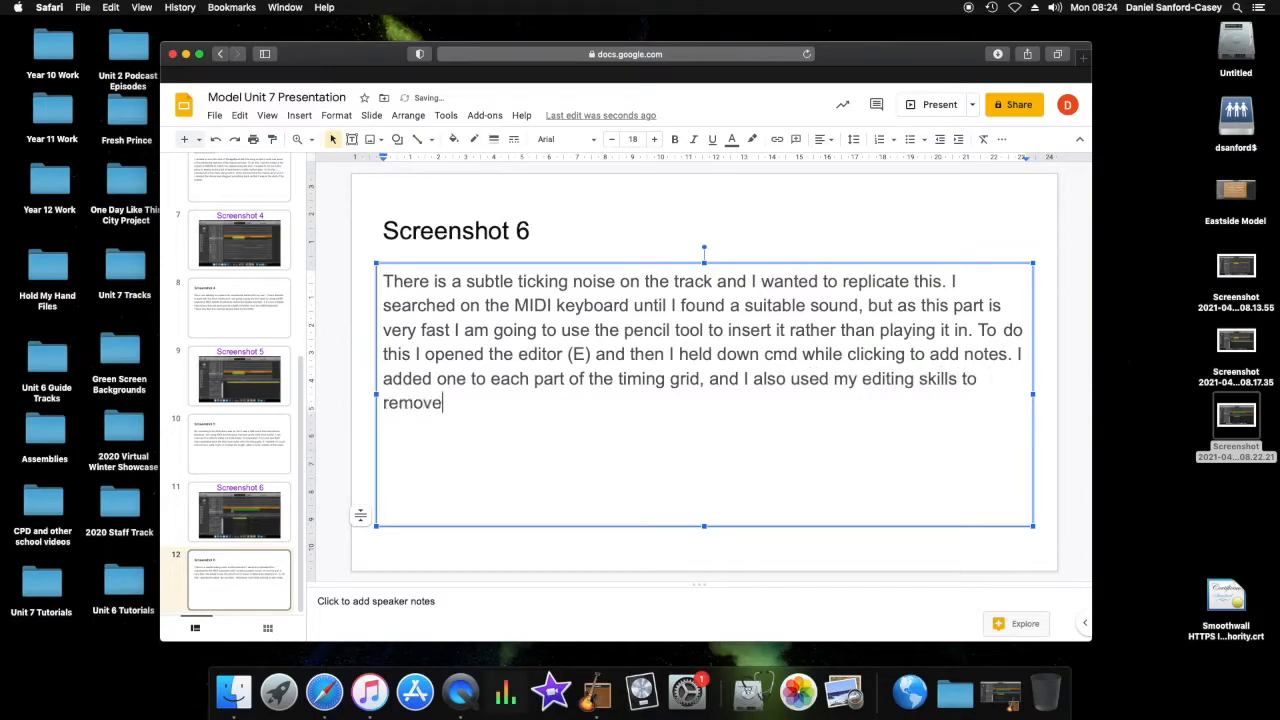
text( some that were n)
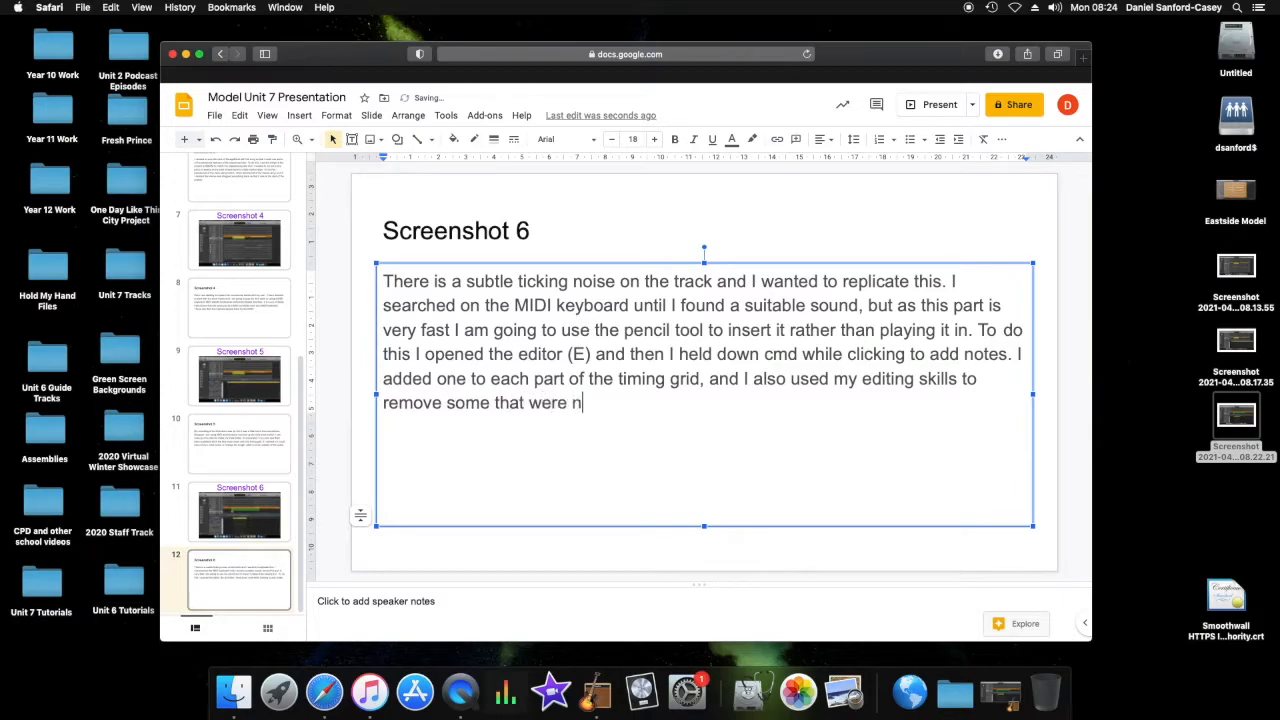
text(ot in the original)
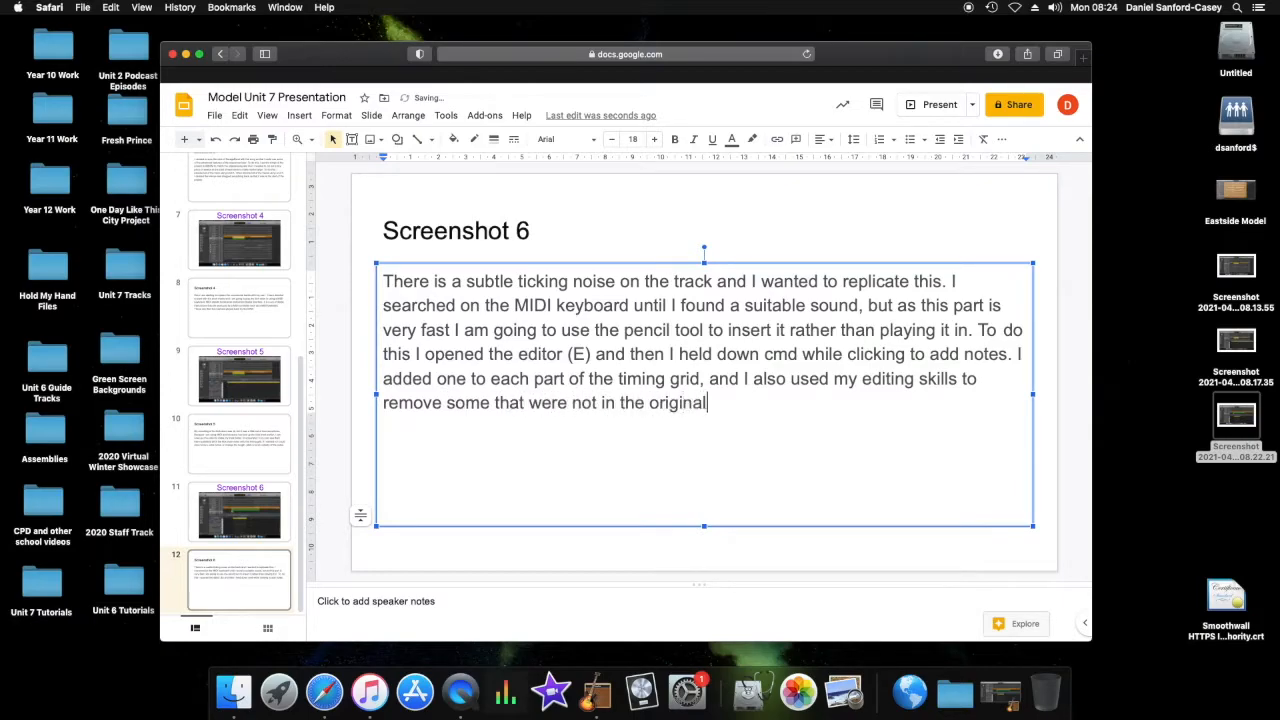
Step: Finish the Screenshot 6 text with "To do this I clicked onto it and then pressed backspace/delete."
text(. To do this I clicked onto it and then)
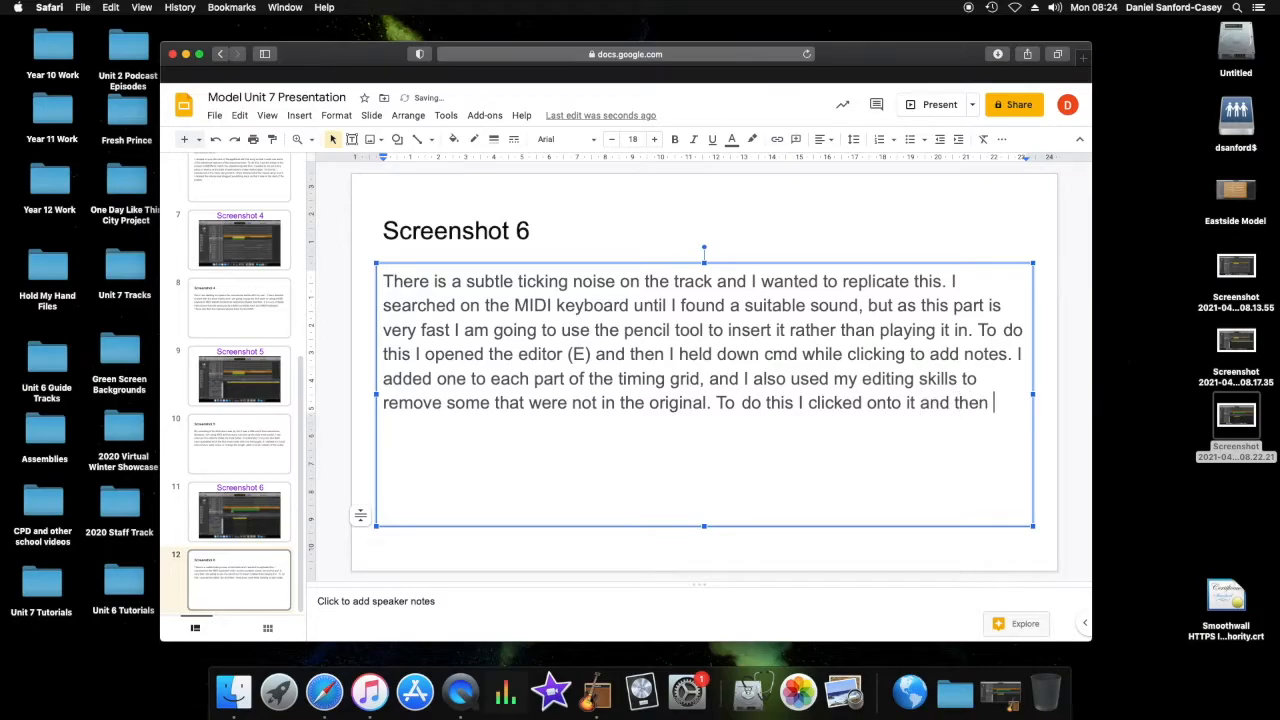
text( pressed baclspace/)
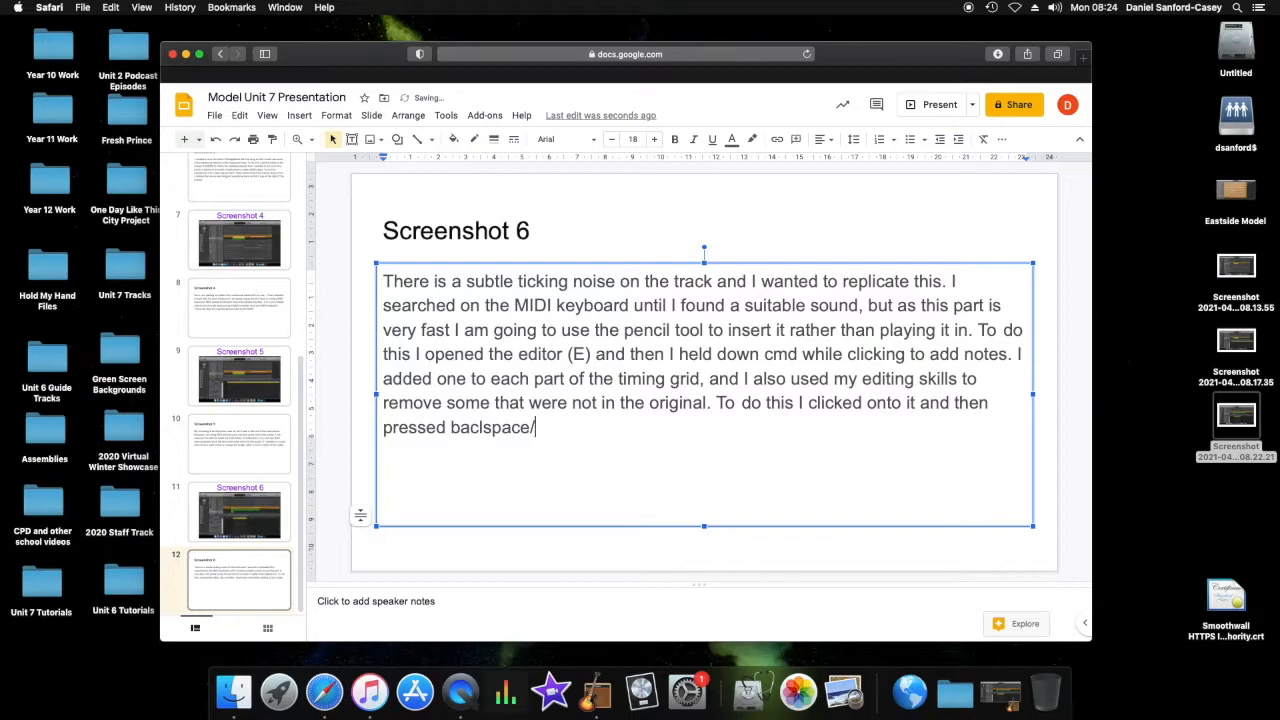
key(BackSpace)
key(BackSpace)
key(BackSpace)
key(BackSpace)
text(delete.)
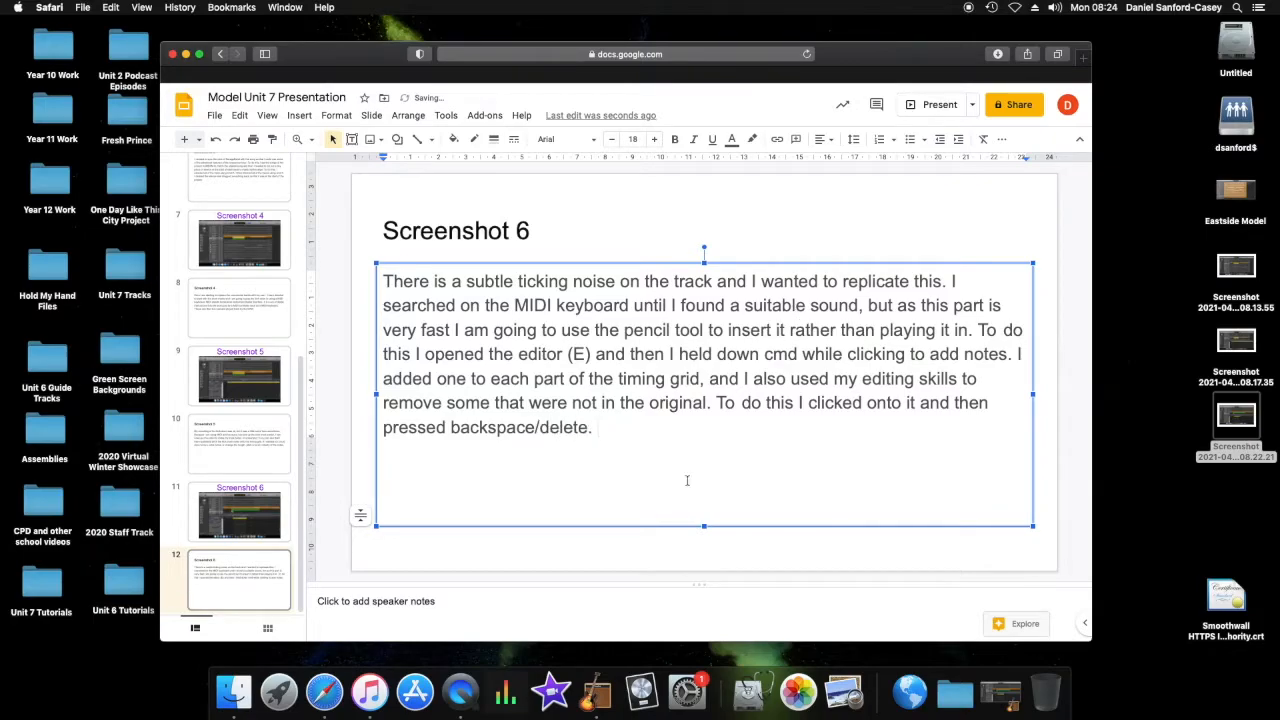
Step: Switch back to the GarageBand project and play the ticking pattern with the drums from bar 13
click(1000, 690)
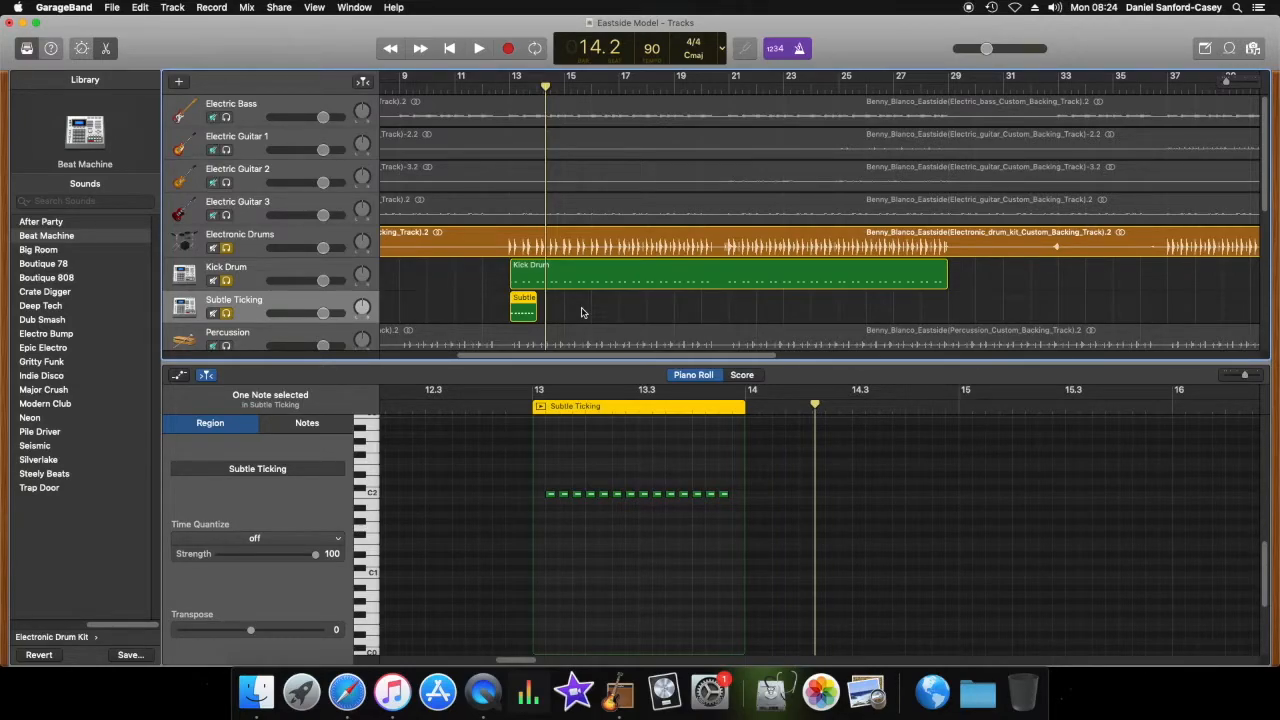
click(510, 88)
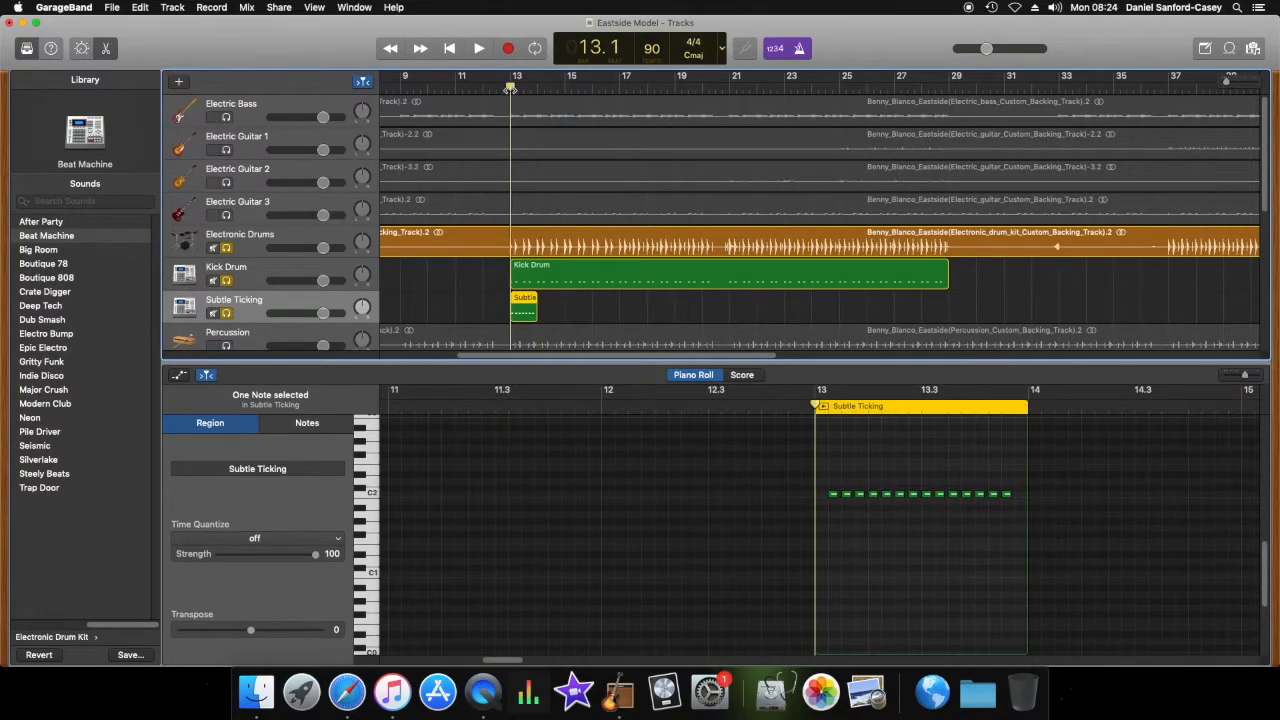
key(space)
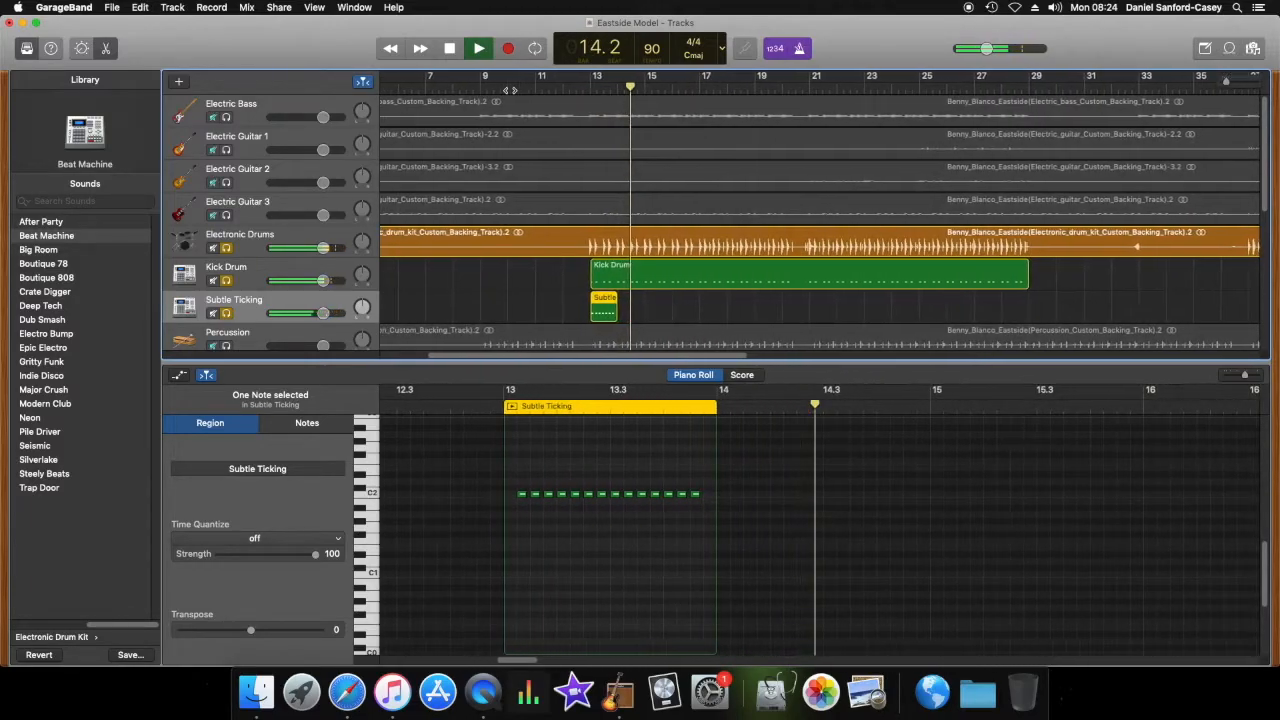
key(space)
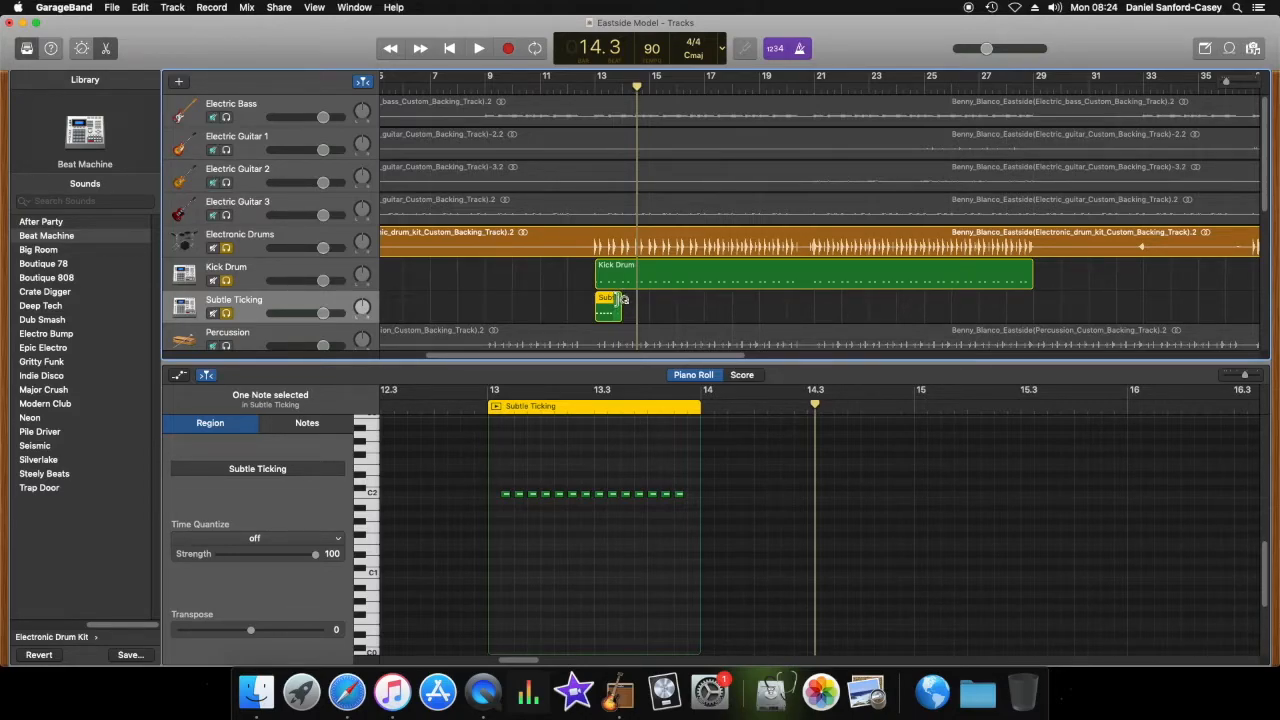
Step: Loop the Subtle Ticking region for 16 repetitions, ending at bar 29 with the Kick Drum region
mouse_move(620, 318)
mouse_down()
mouse_move(916, 318)
mouse_move(618, 321)
mouse_up()
click(620, 297)
drag(627, 298, 1030, 299)
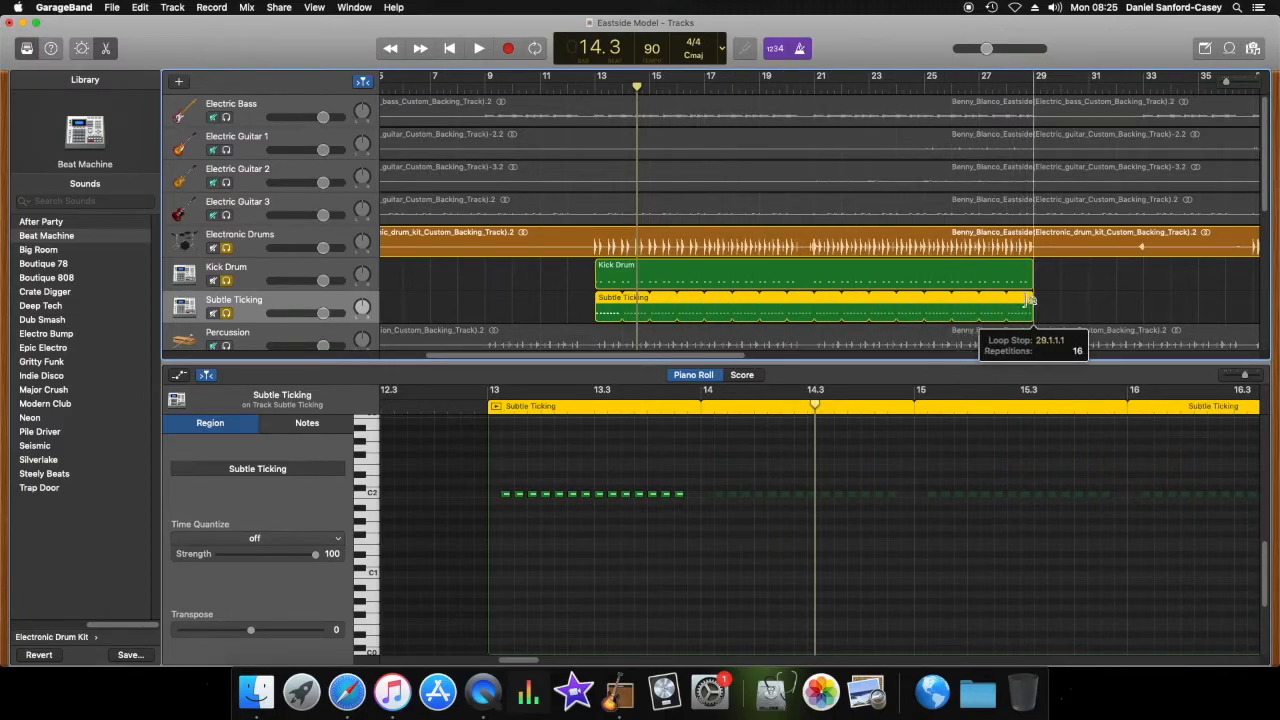
Step: Play the looped ticking with the drums, and play it again from bar 19
key(space)
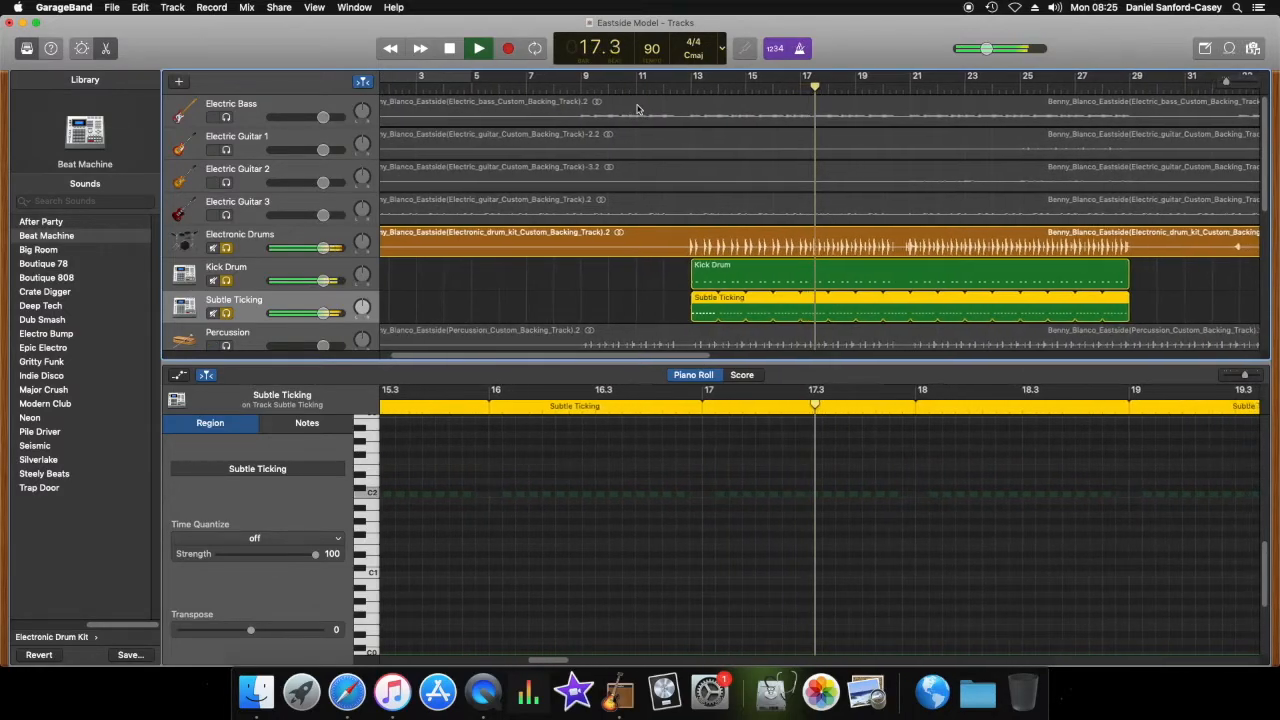
key(space)
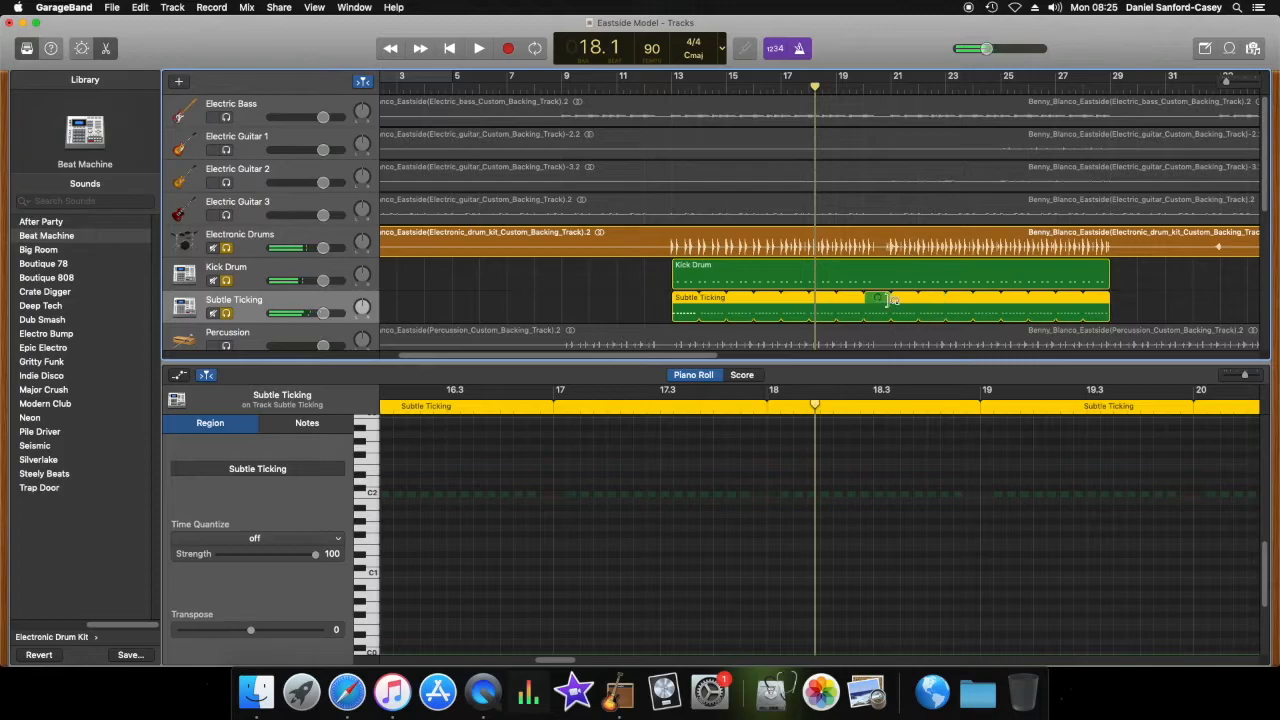
click(837, 88)
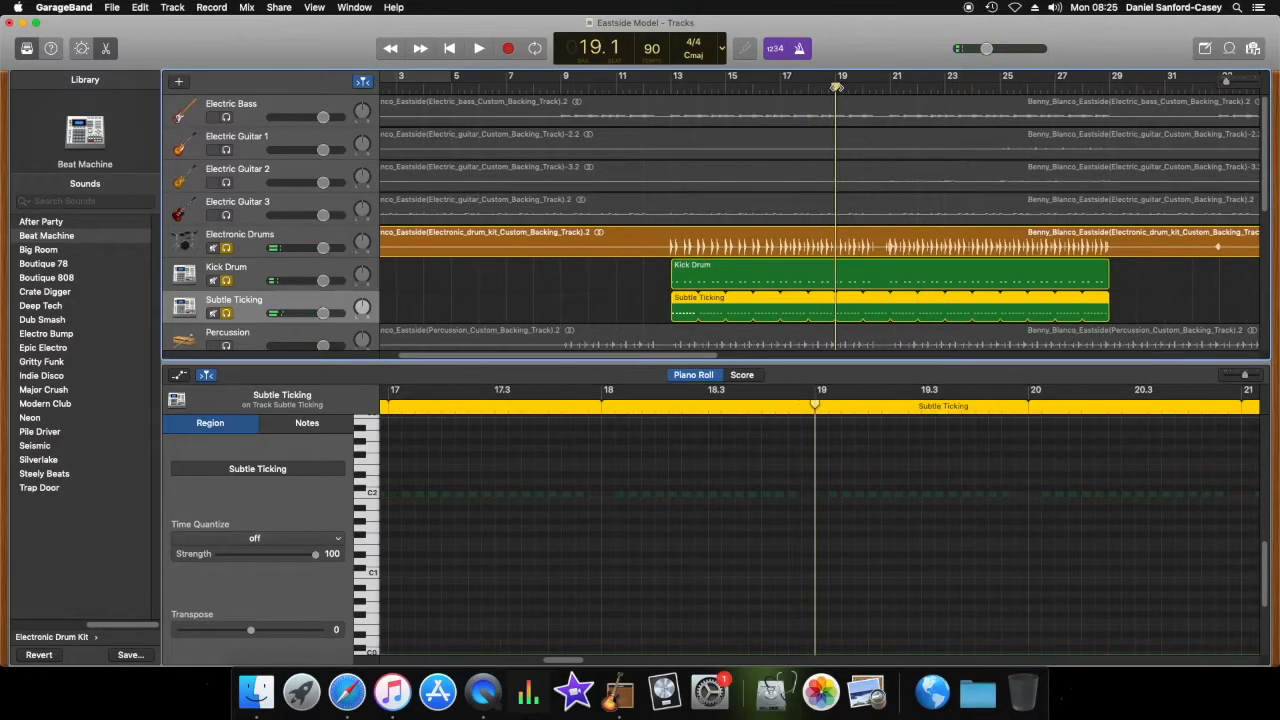
key(space)
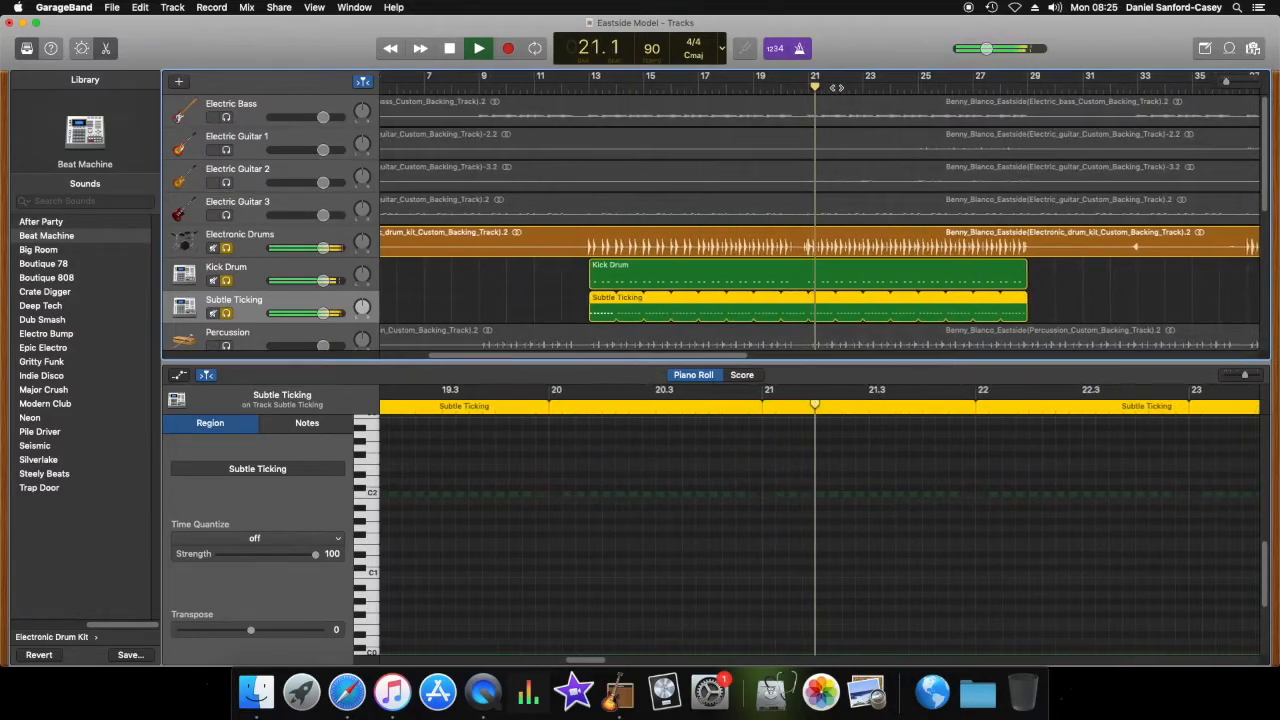
key(space)
Step: Shorten the Subtle Ticking loop to 7 repetitions ending at bar 20, and play the drums around that point and from bar 20
drag(1024, 305, 782, 311)
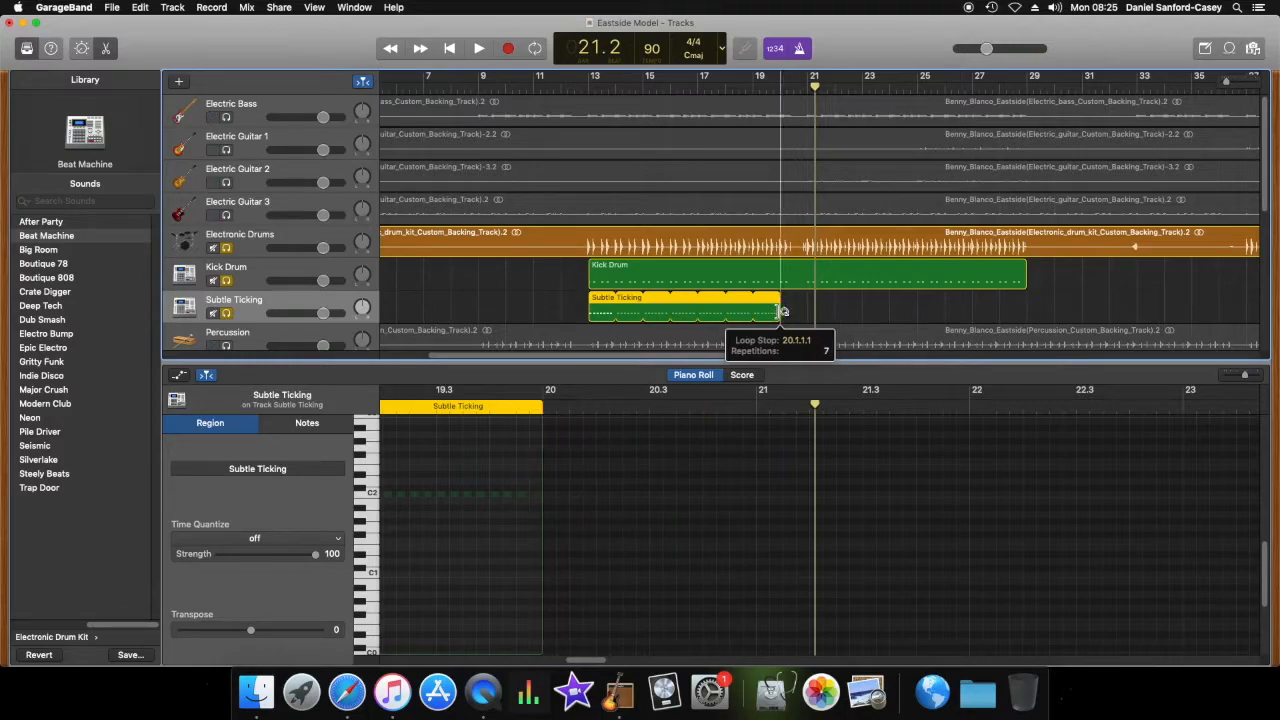
click(747, 85)
key(space)
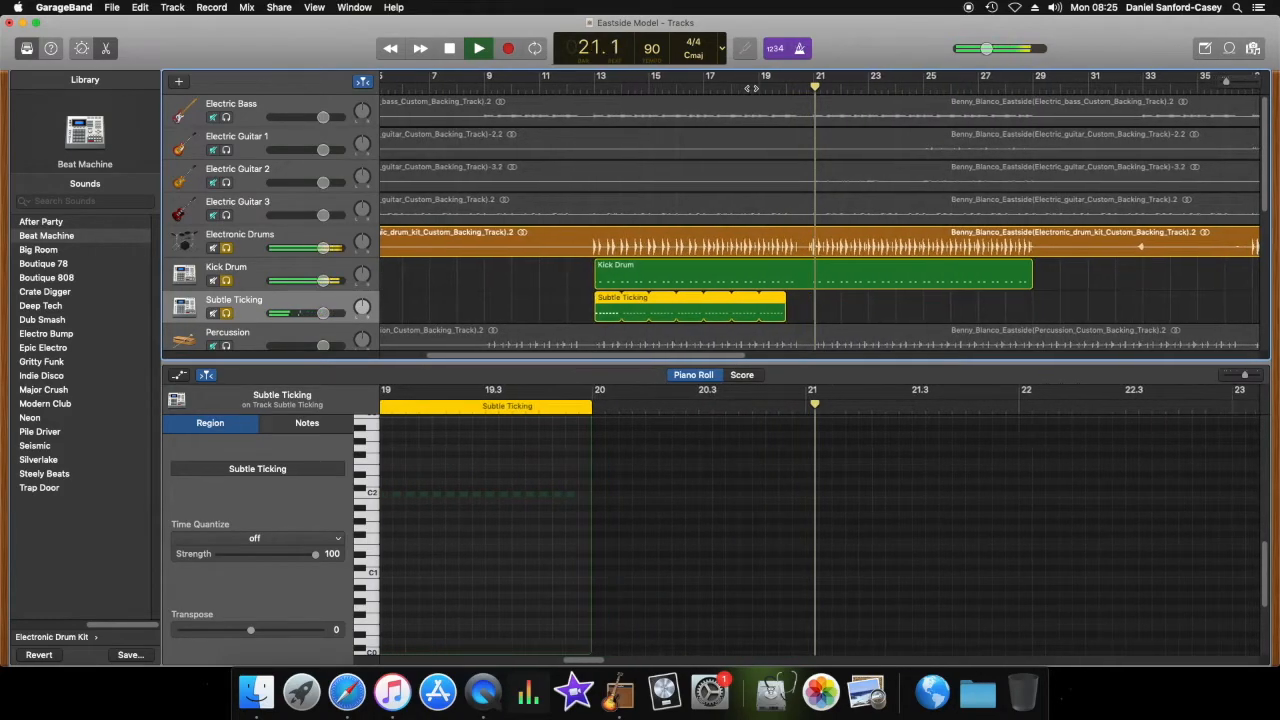
key(space)
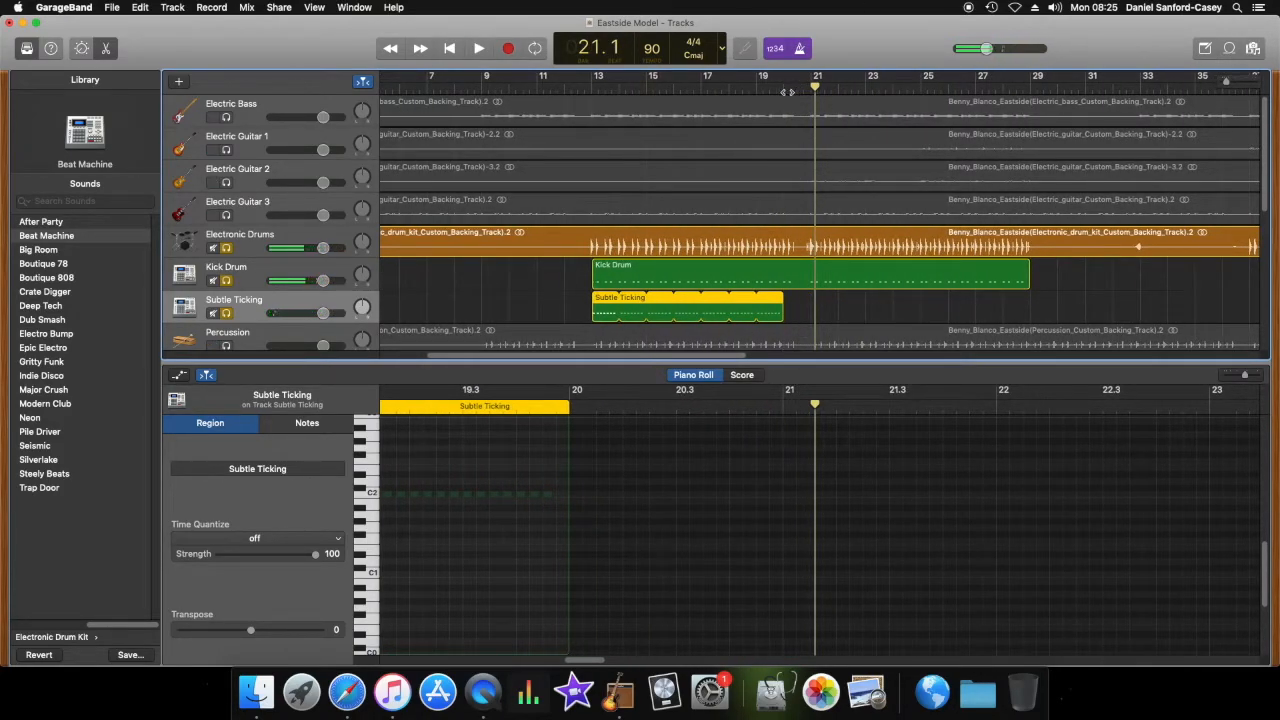
click(784, 89)
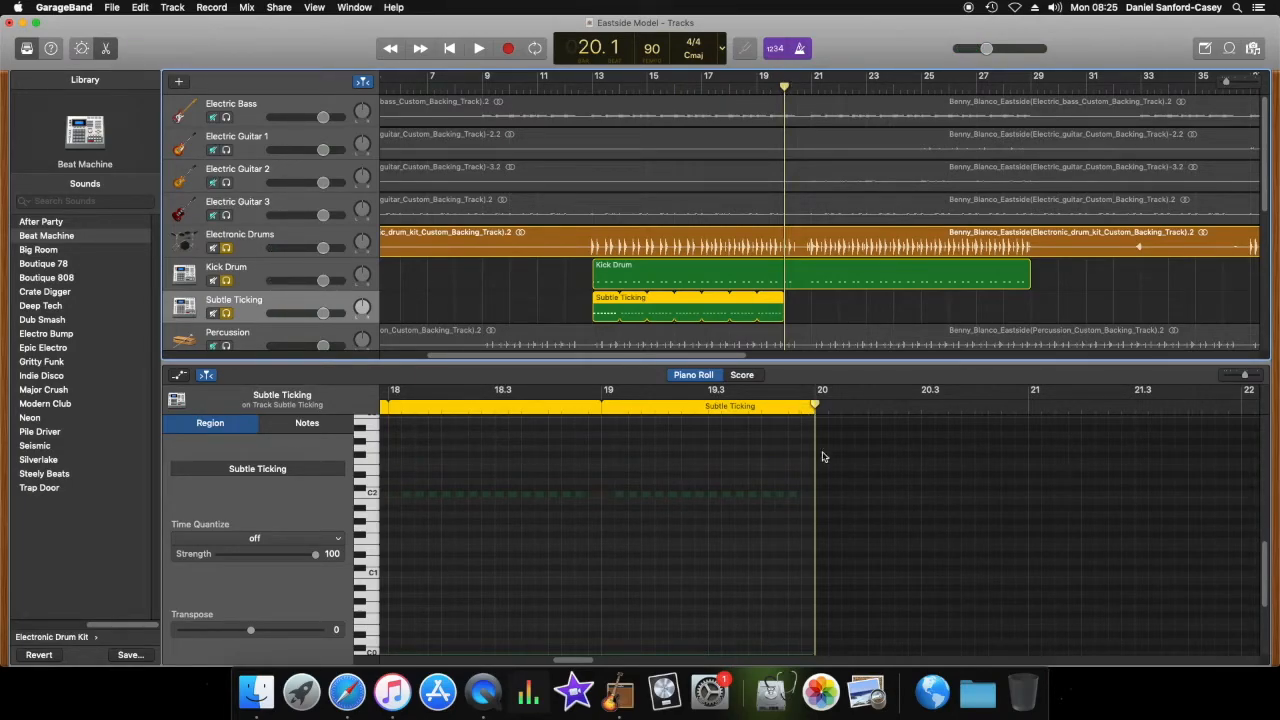
key(space)
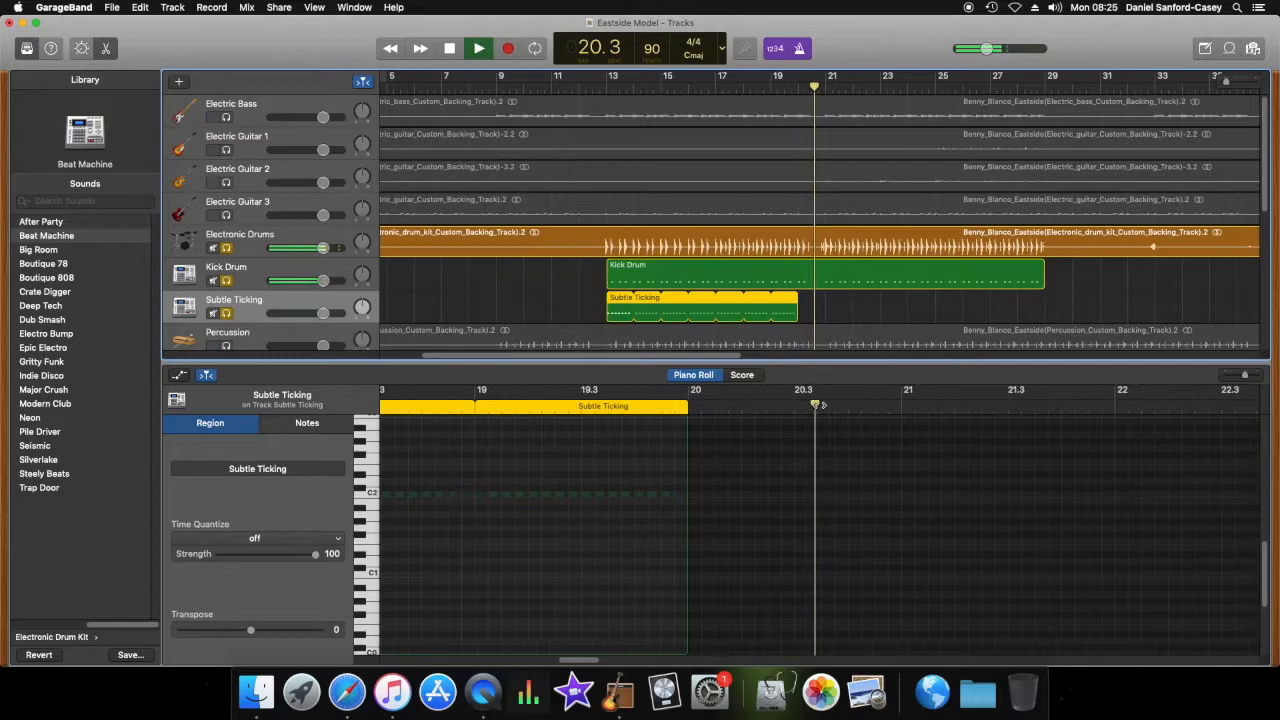
key(space)
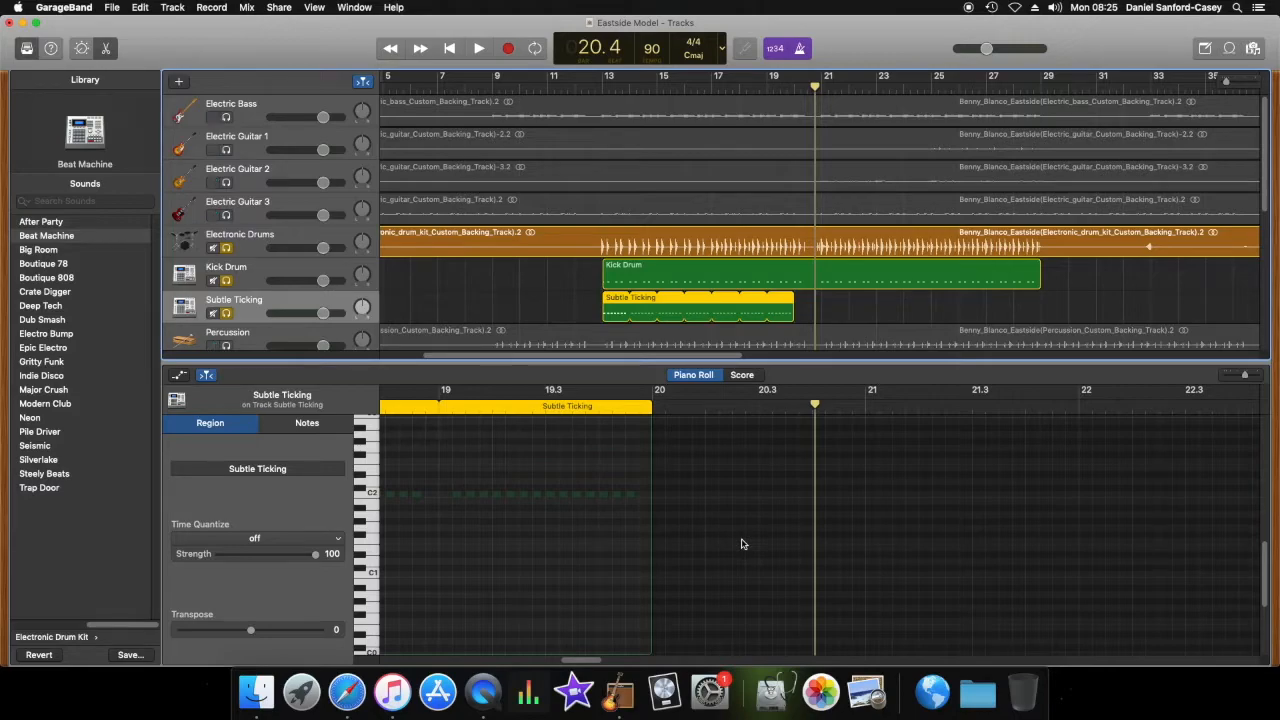
Step: Draw seven consecutive 1/16 notes on C2 in bar 20 of Subtle Ticking, starting on the bar's second sixteenth
click(670, 494)
click(684, 494)
click(697, 494)
click(710, 494)
click(723, 494)
click(736, 494)
click(751, 494)
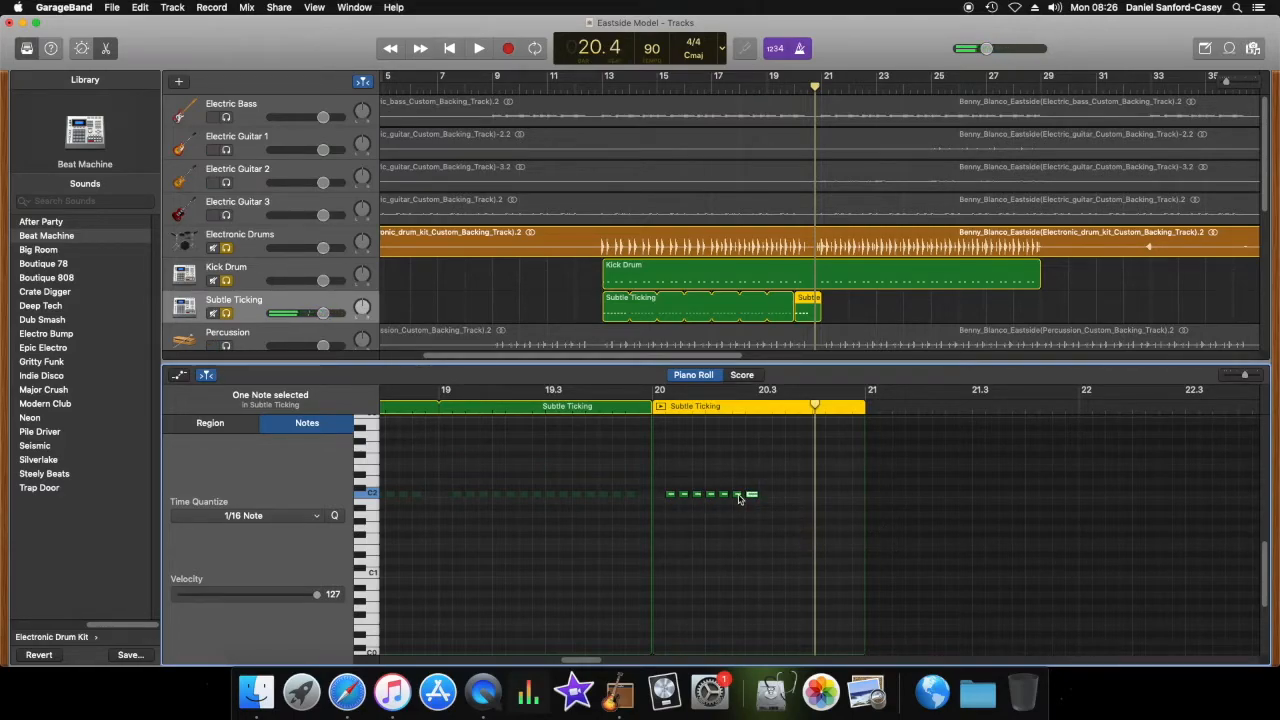
Step: Play the new ticking notes with the drums from bar 20, and reset the playhead to that bar
key(Return)
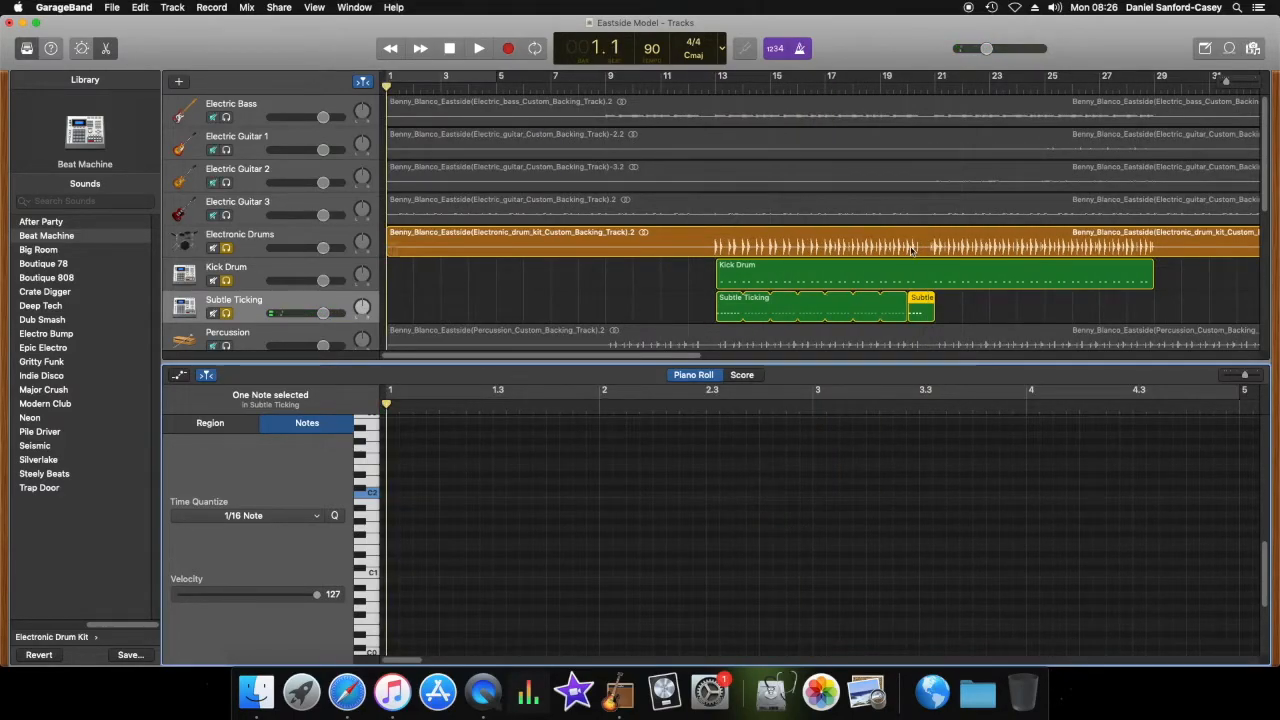
click(908, 89)
key(space)
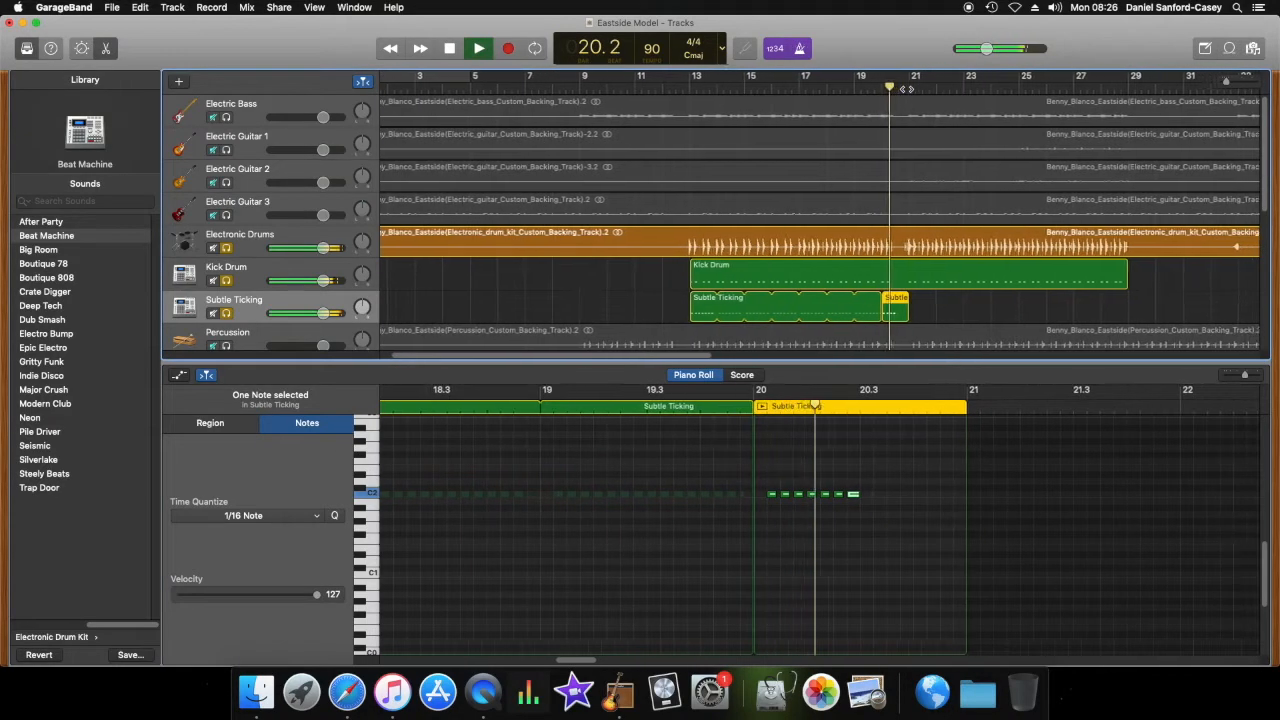
key(space)
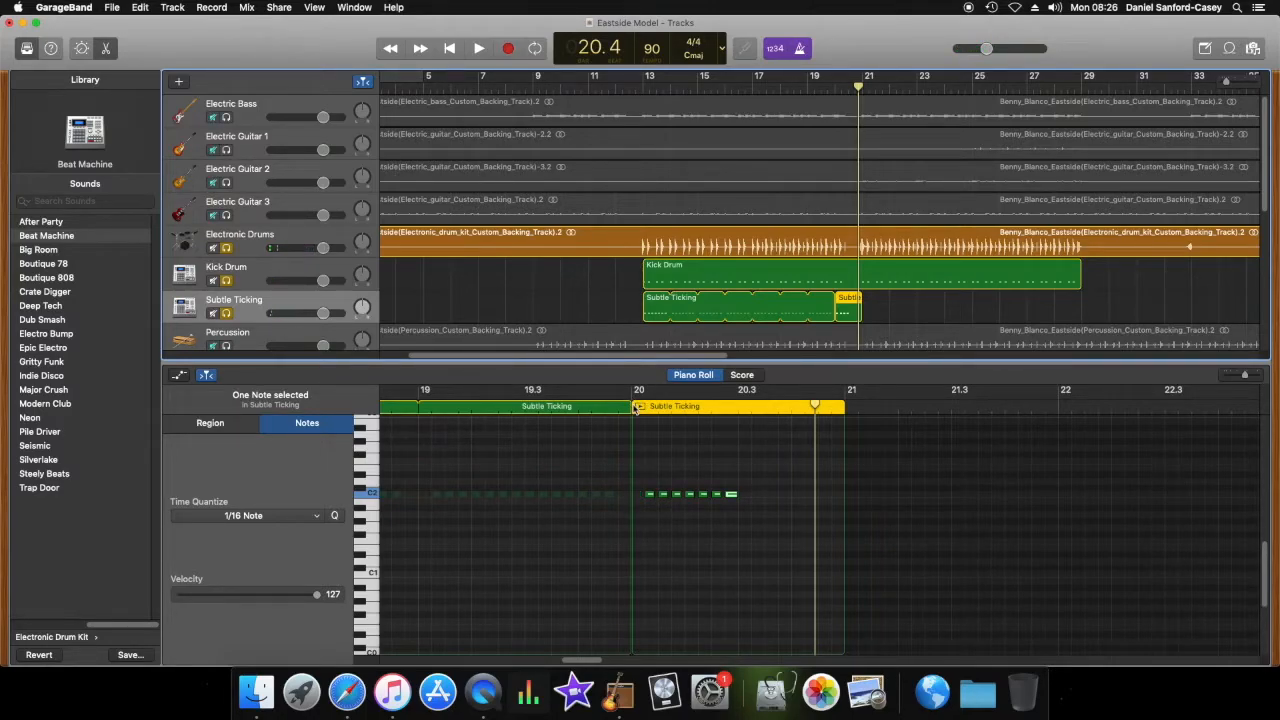
click(636, 408)
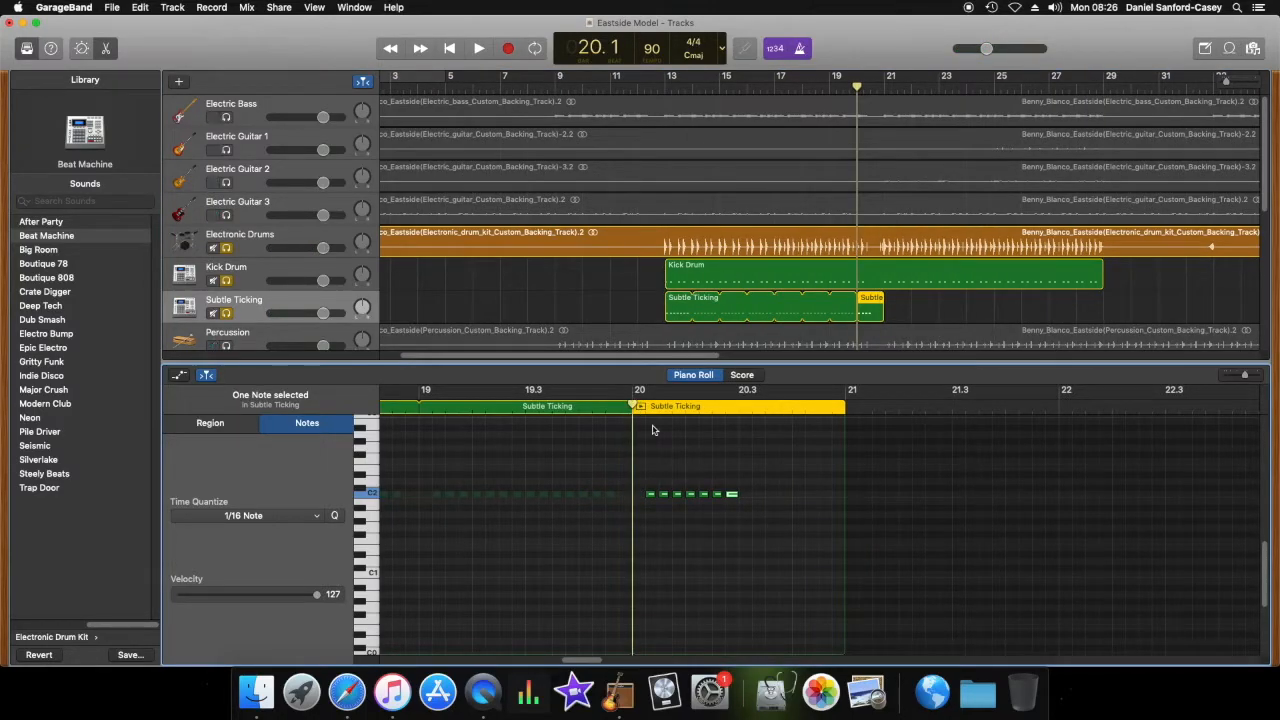
Step: Play on from bar 20, and paste a copy of the first looped Subtle Ticking region at bar 21, looped up to bar 29
key(space)
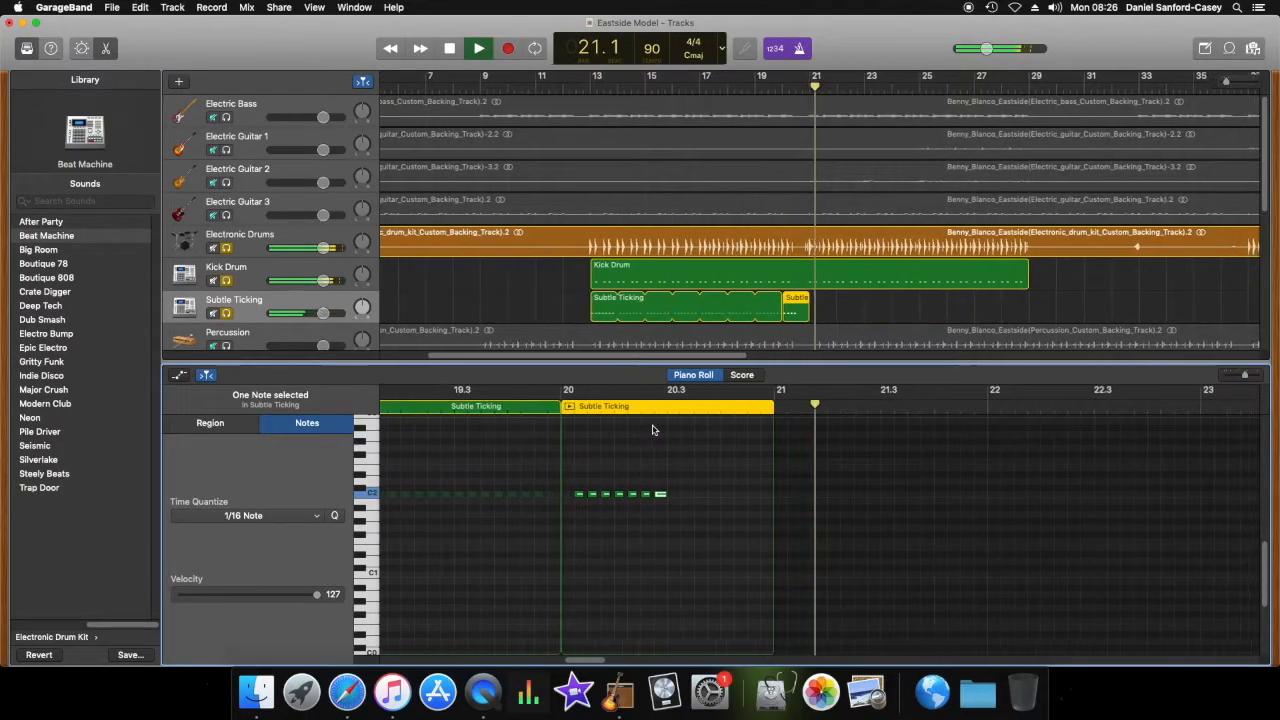
key(space)
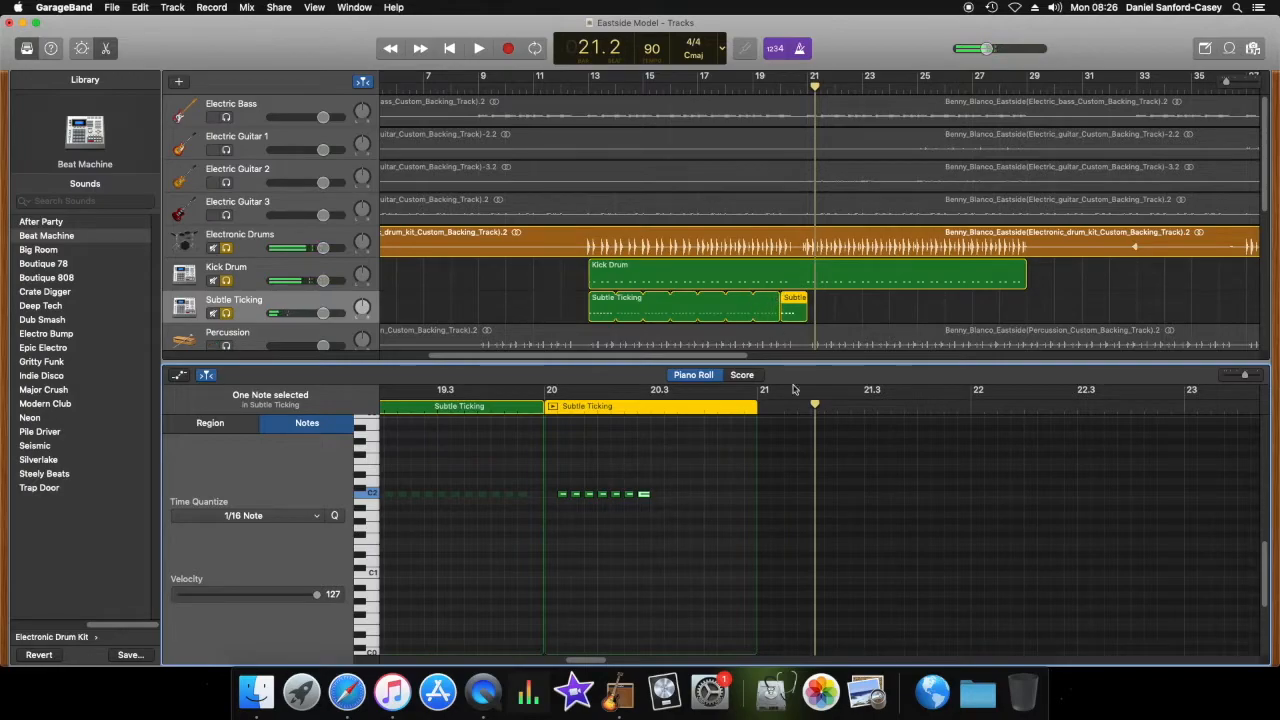
scroll(823, 277, down, 2)
click(601, 278)
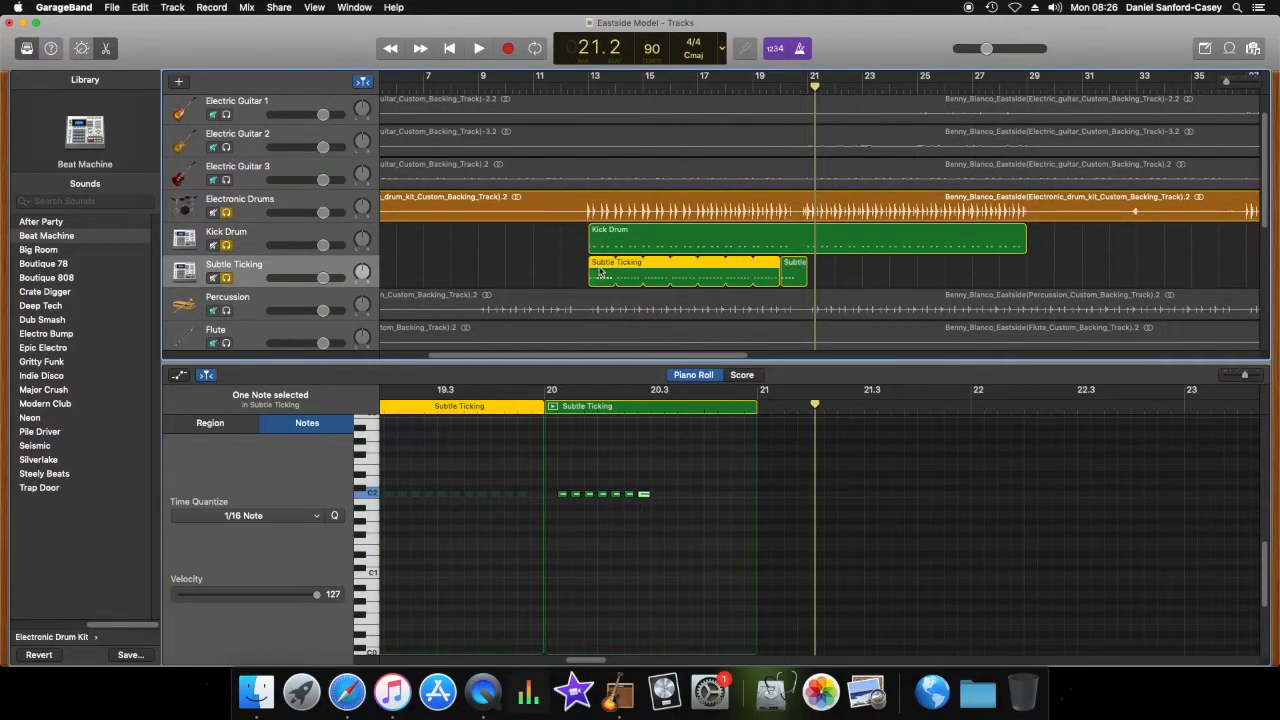
right_click(600, 272)
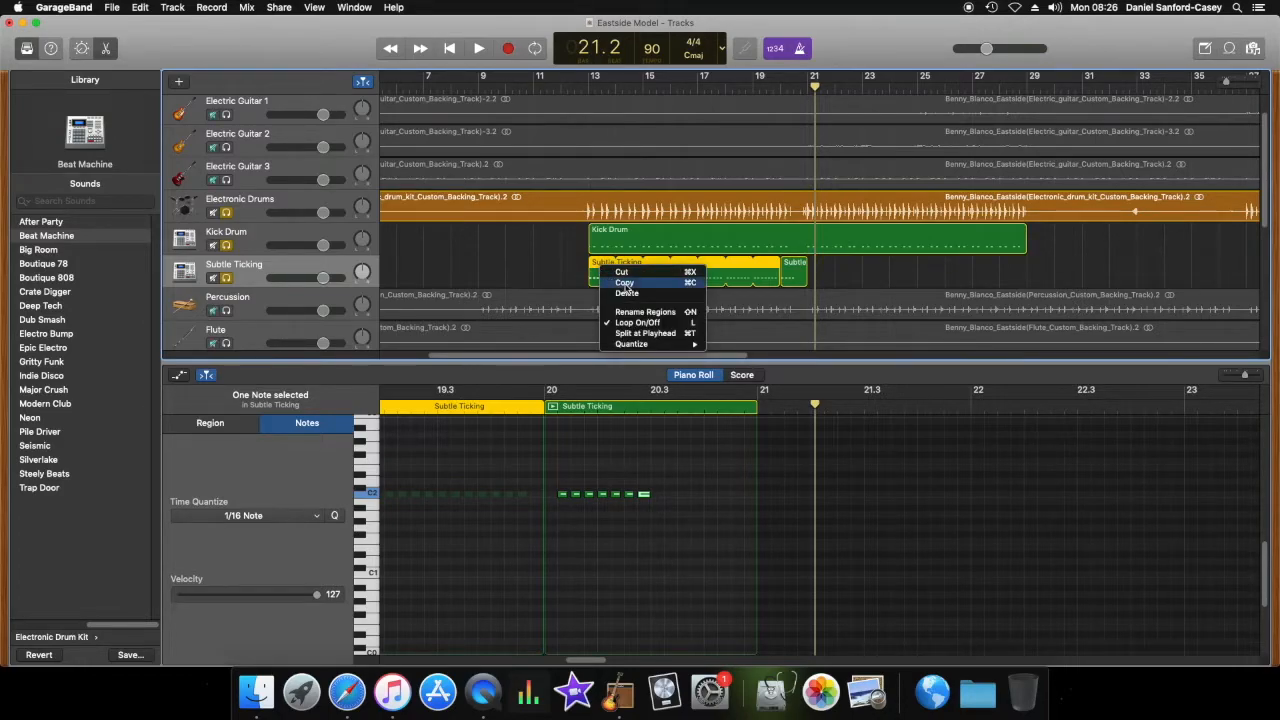
click(624, 282)
click(808, 85)
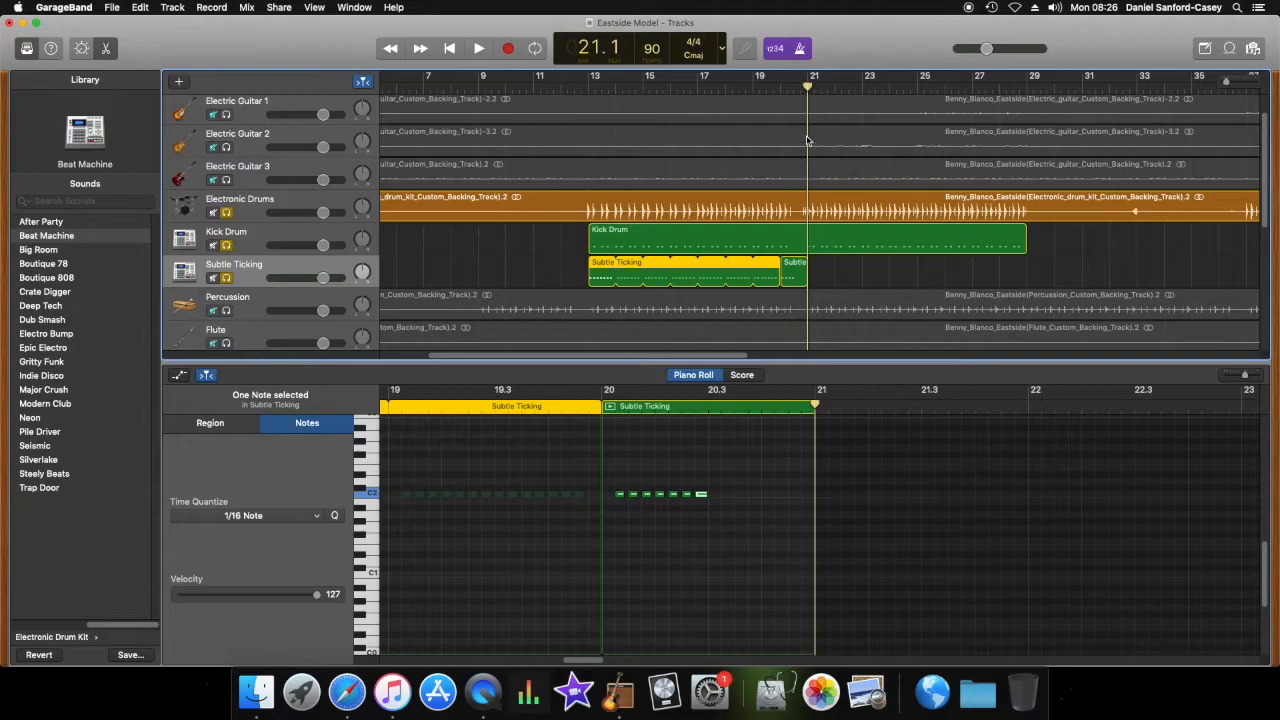
right_click(811, 270)
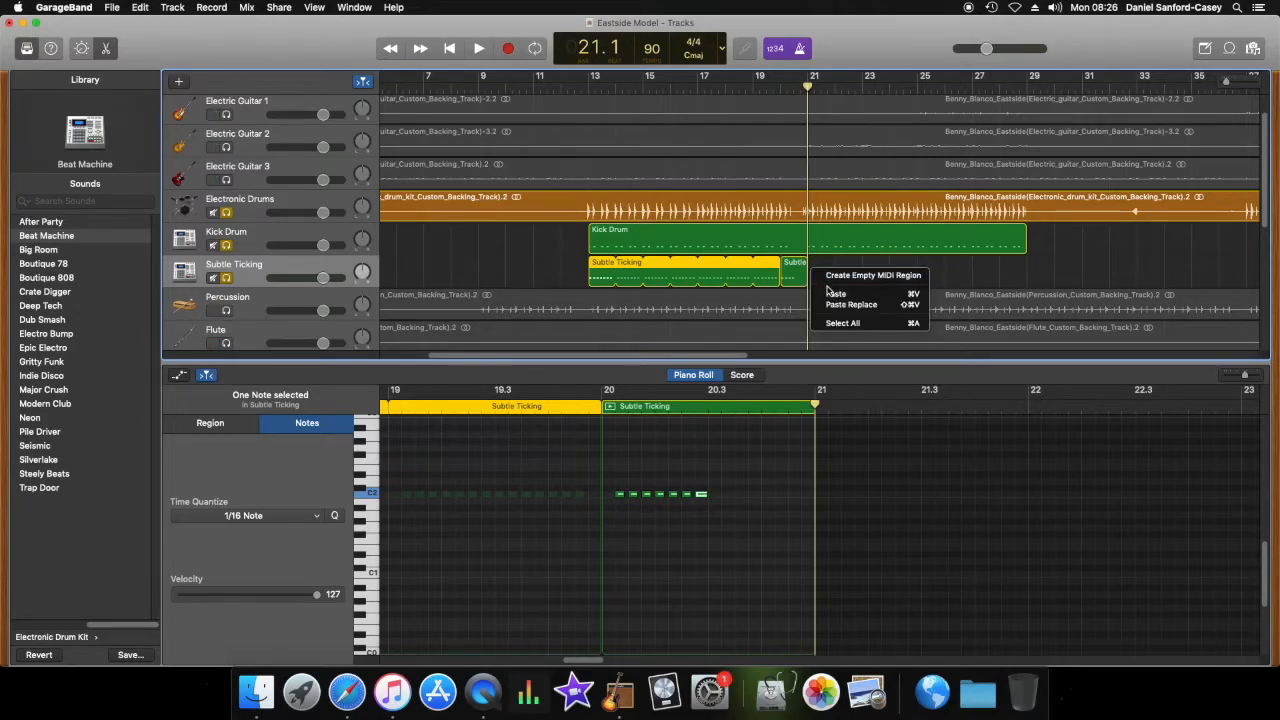
click(836, 294)
drag(1006, 264, 1025, 265)
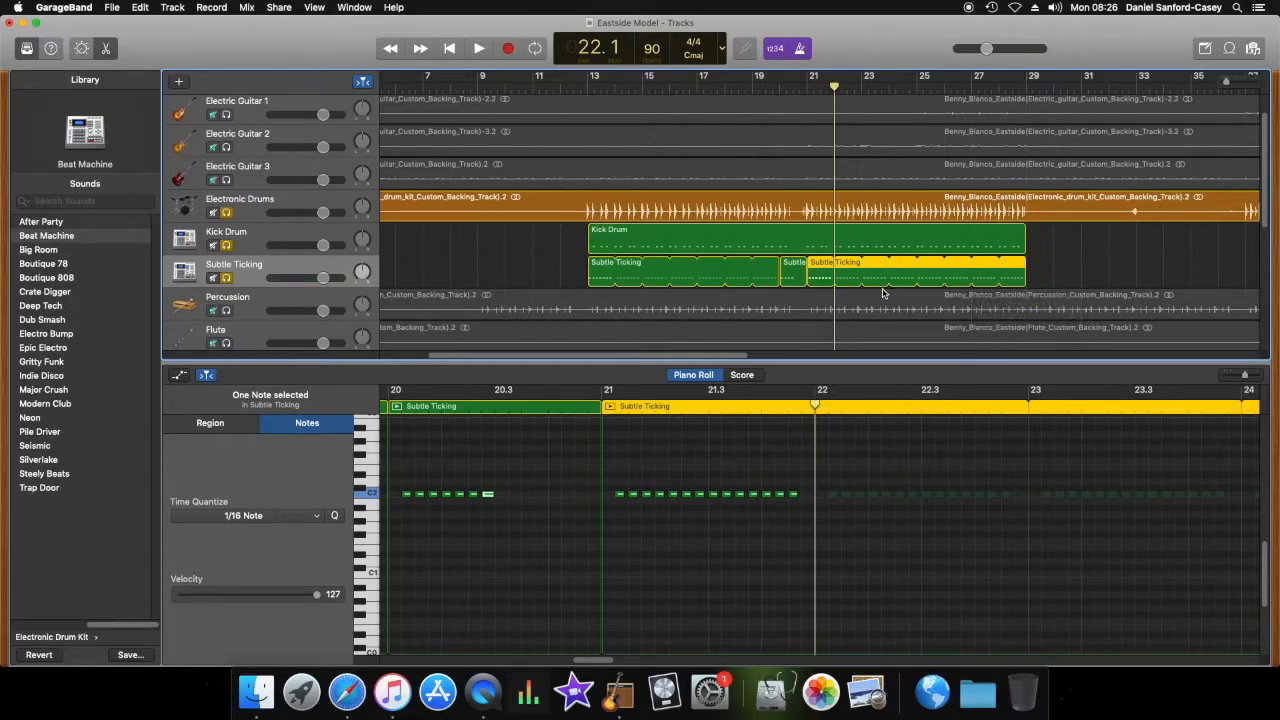
Step: Play the ticking with the drums from bar 13, from bar 21, and from bar 28 through to bar 37
click(586, 88)
key(space)
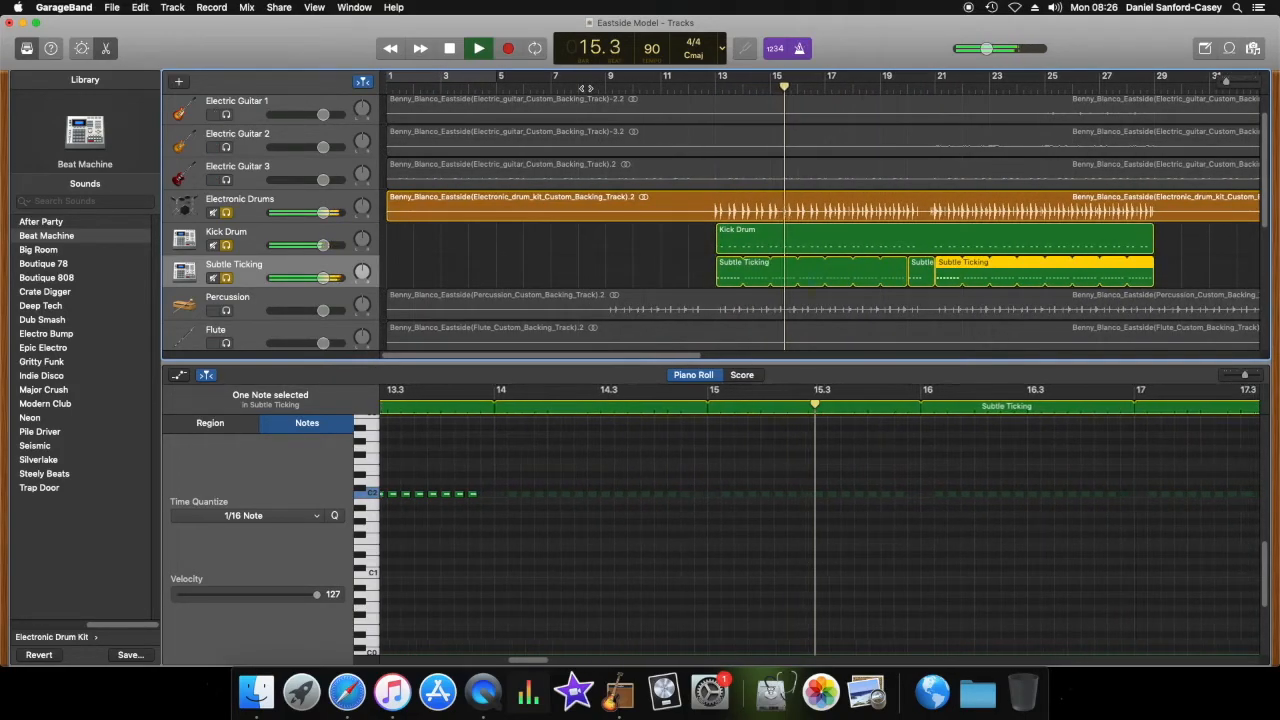
key(space)
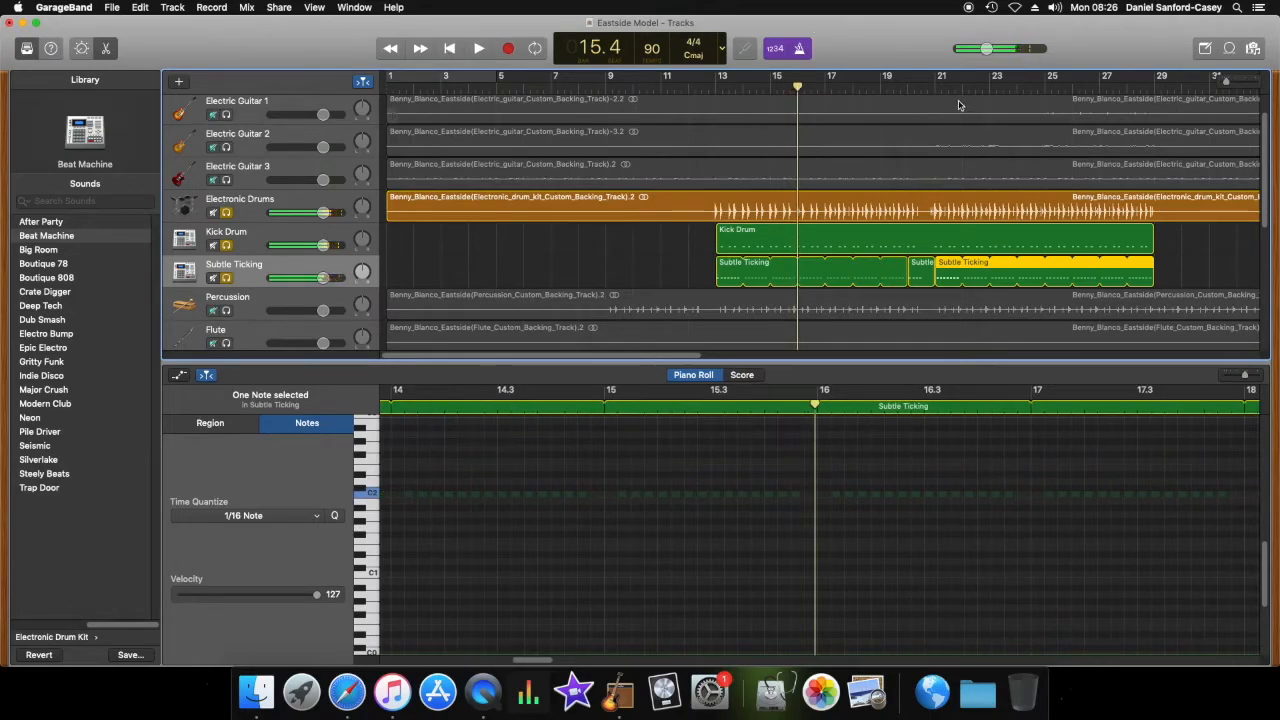
click(935, 89)
key(space)
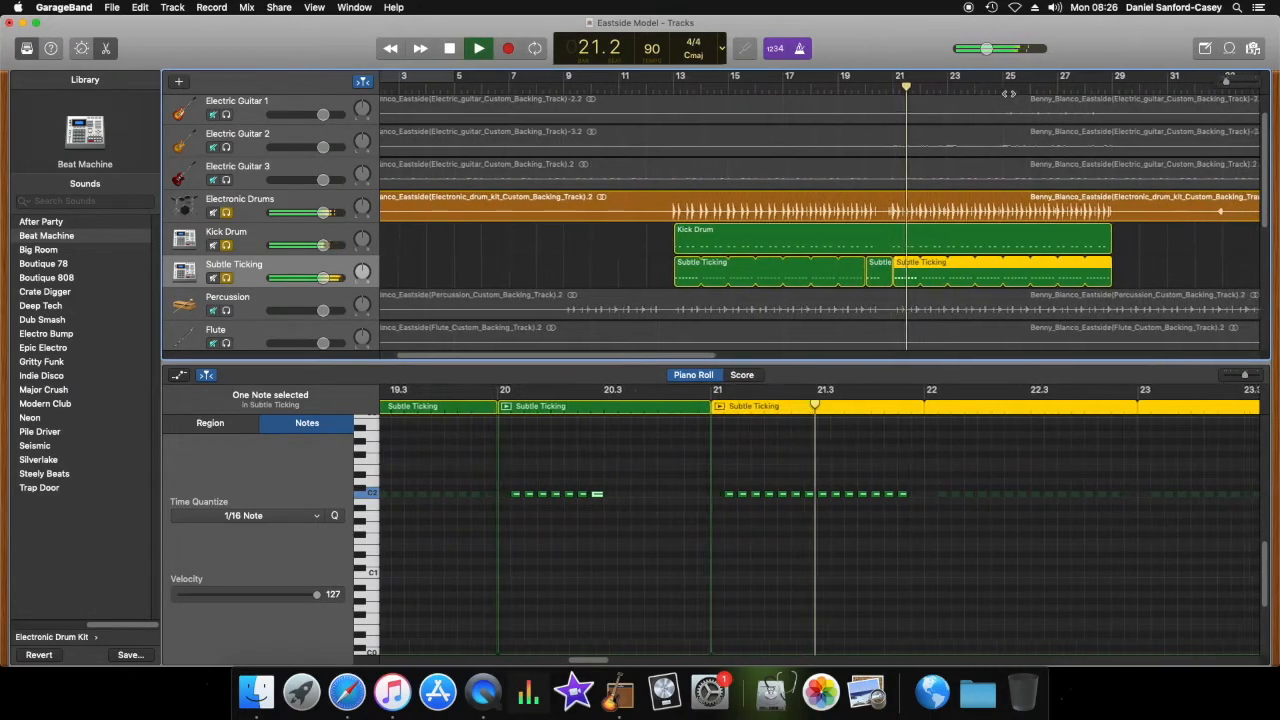
key(space)
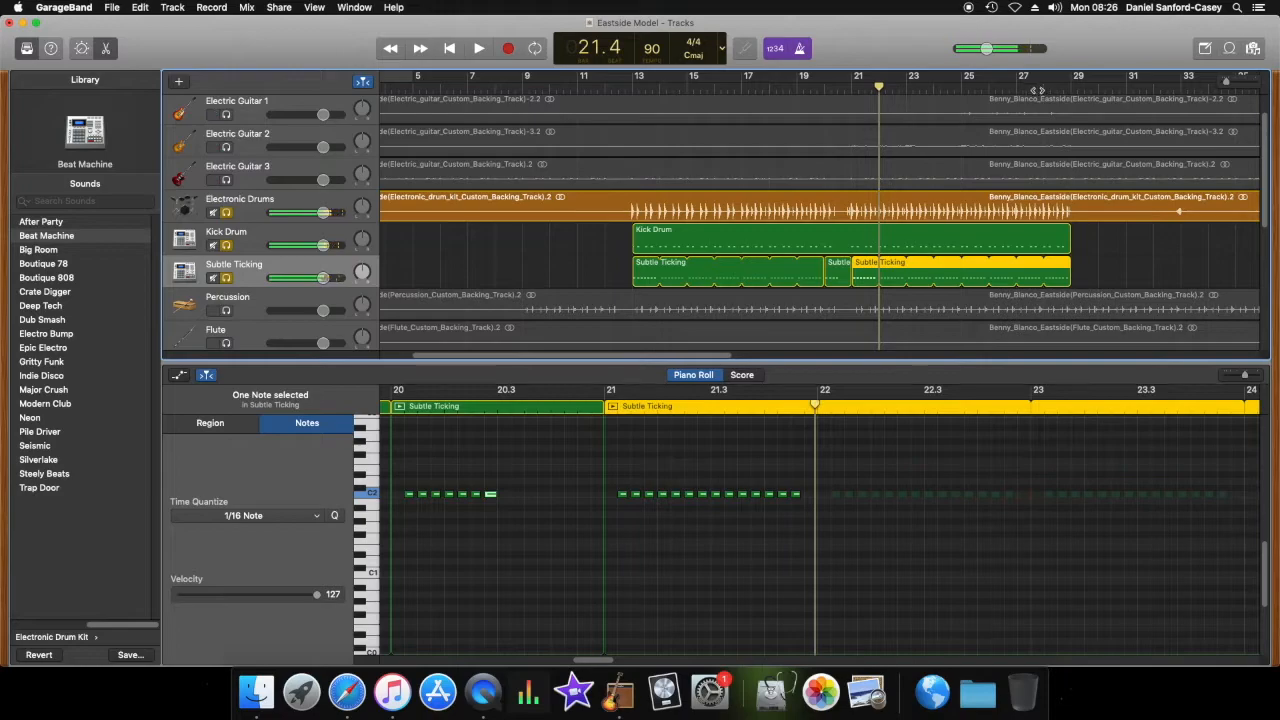
click(1043, 89)
key(space)
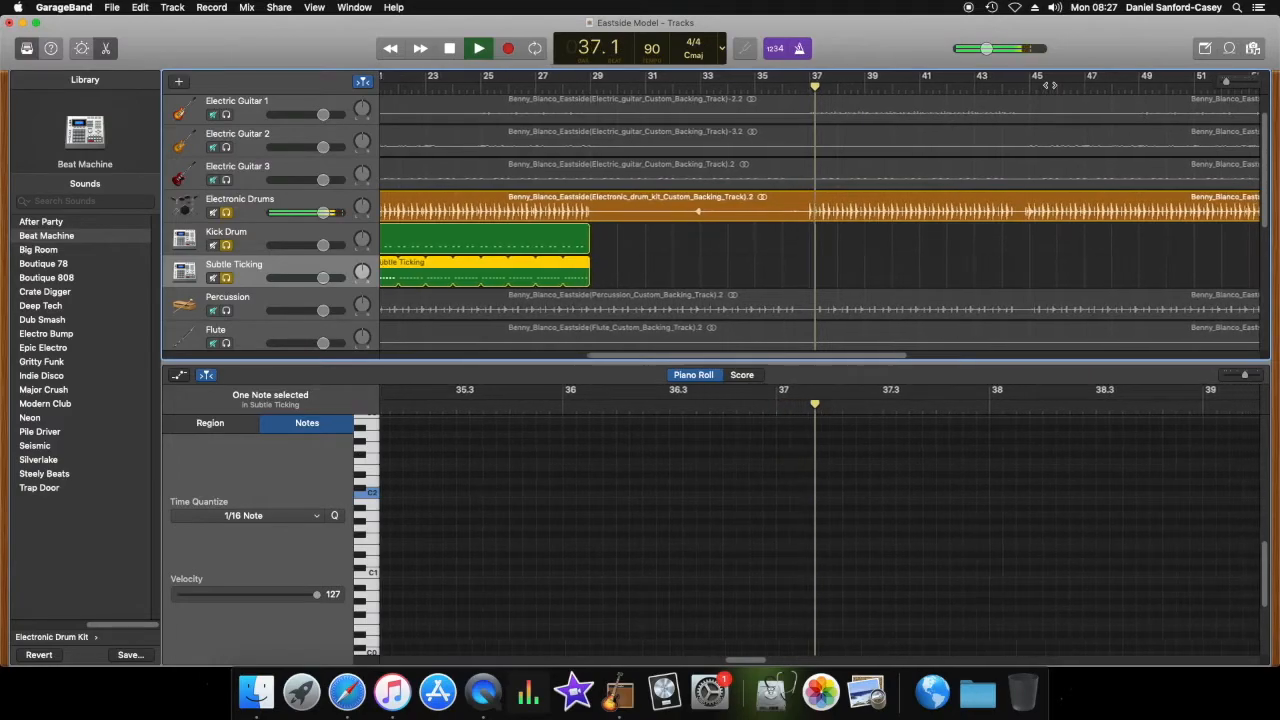
Step: Extend the last Subtle Ticking loop to bar 37, and capture a screenshot showing the ticking regions from bar 13 onward
drag(587, 266, 806, 266)
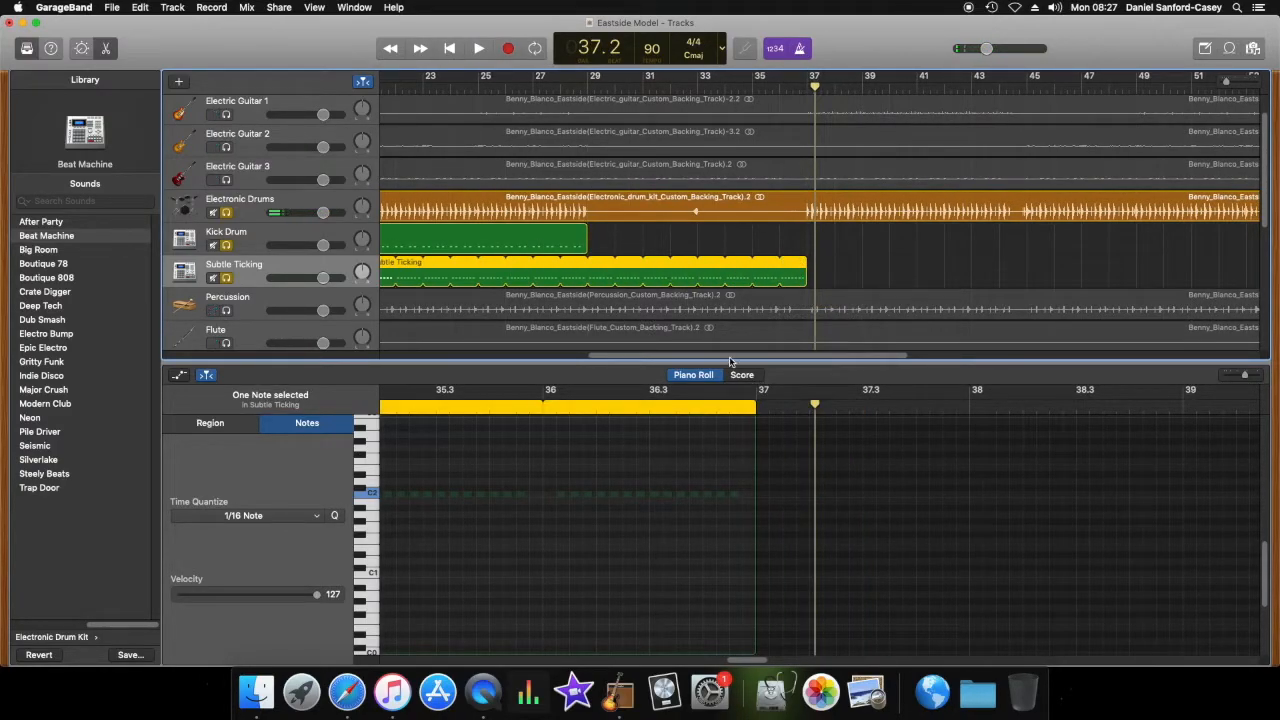
drag(733, 358, 610, 366)
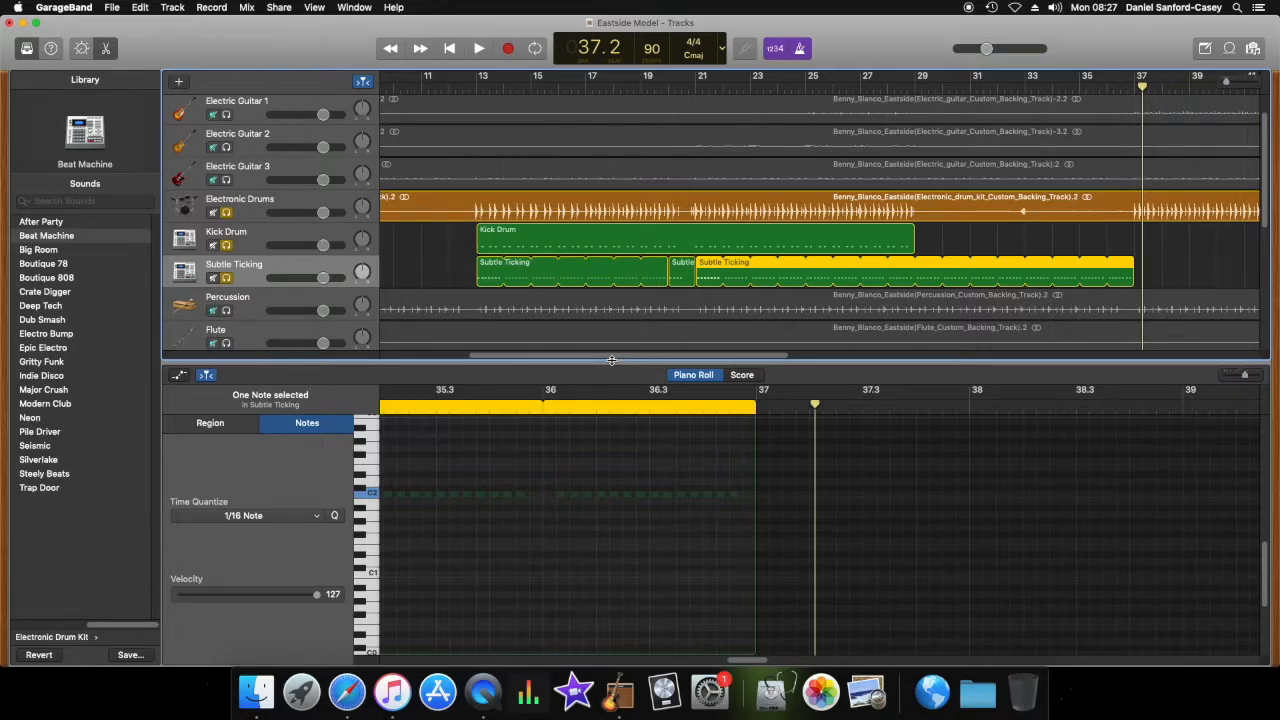
key(super+shift+3)
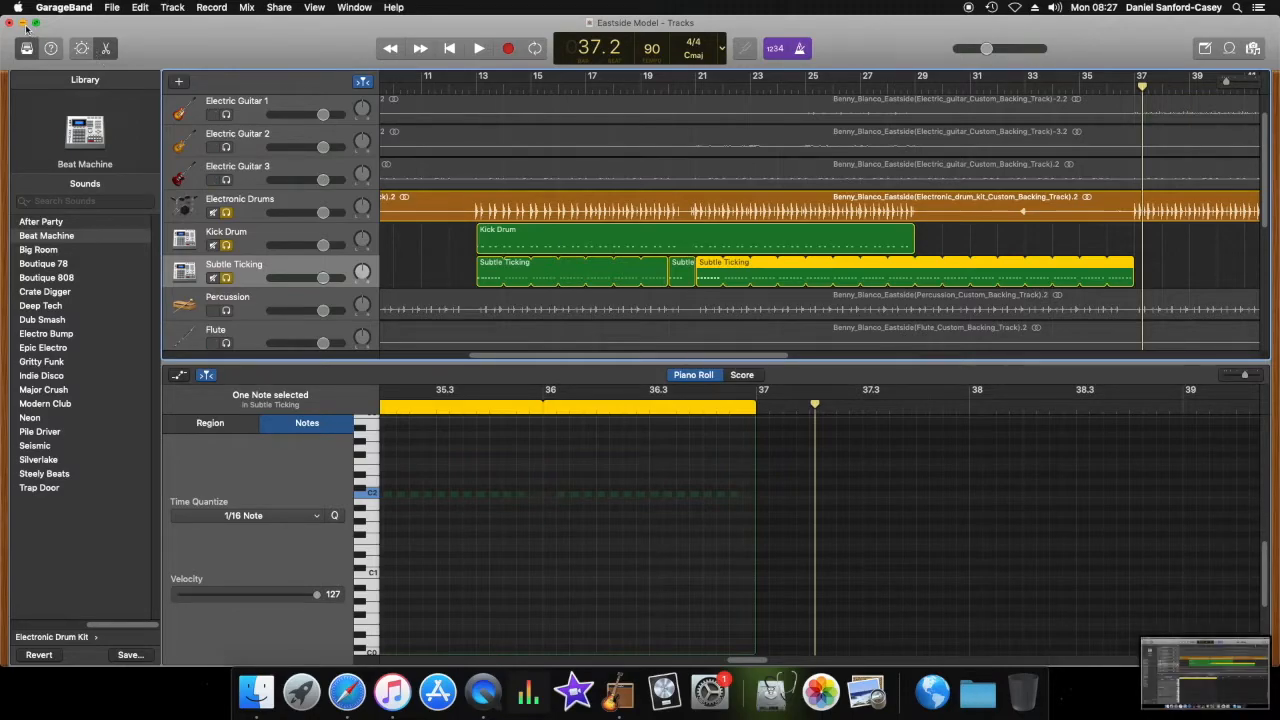
Step: Switch to the Model Unit 7 Presentation in Safari, and duplicate the Screenshot 6 image and description slides together
click(23, 23)
click(268, 528)
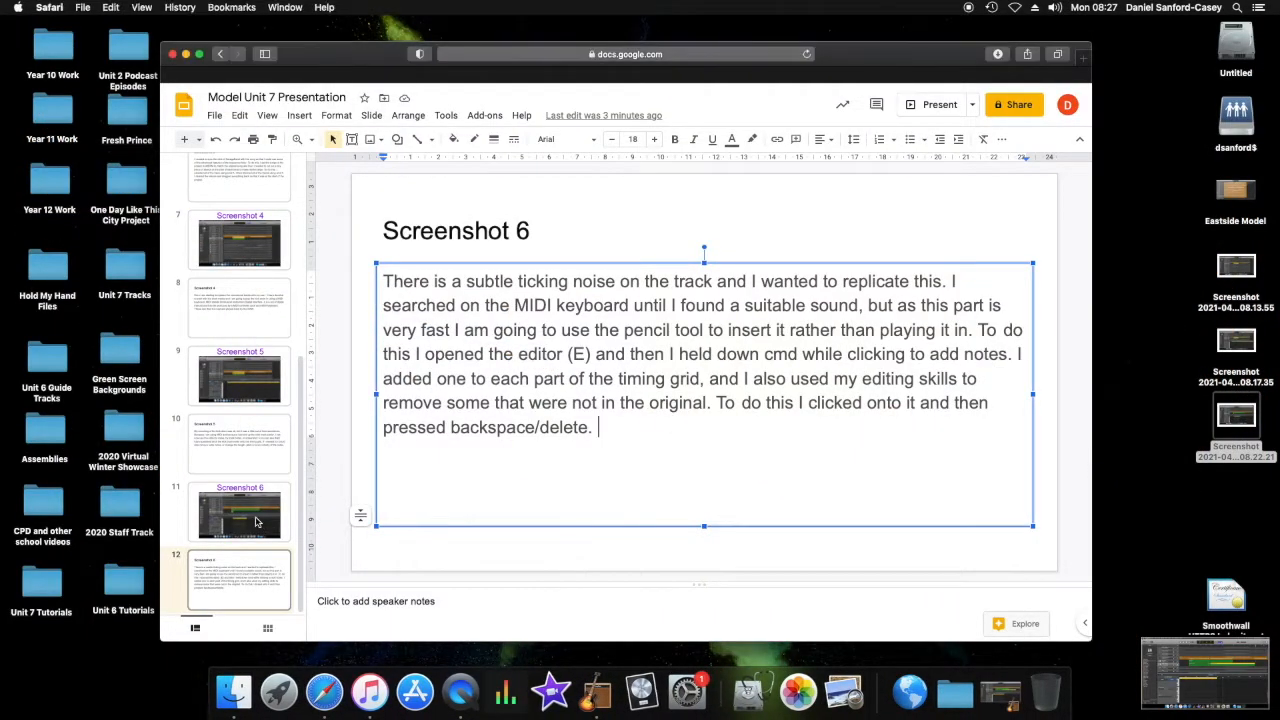
click(258, 518)
click(250, 582)
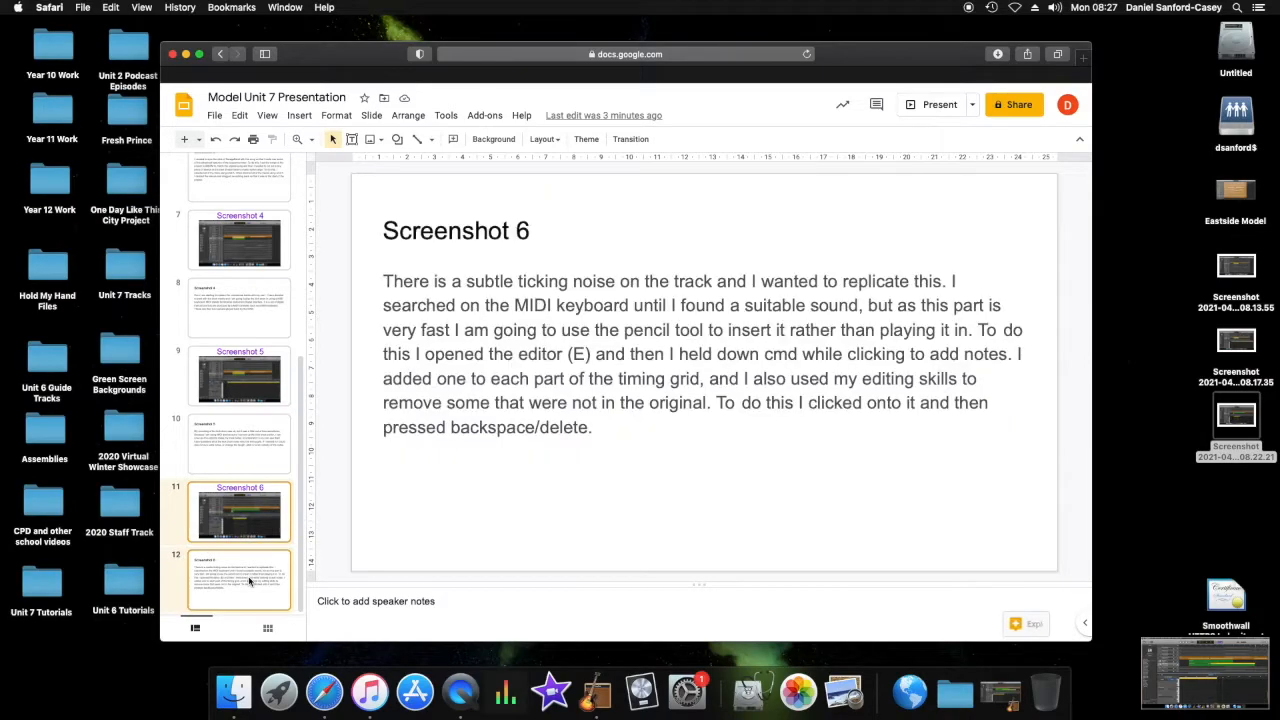
right_click(250, 582)
click(309, 335)
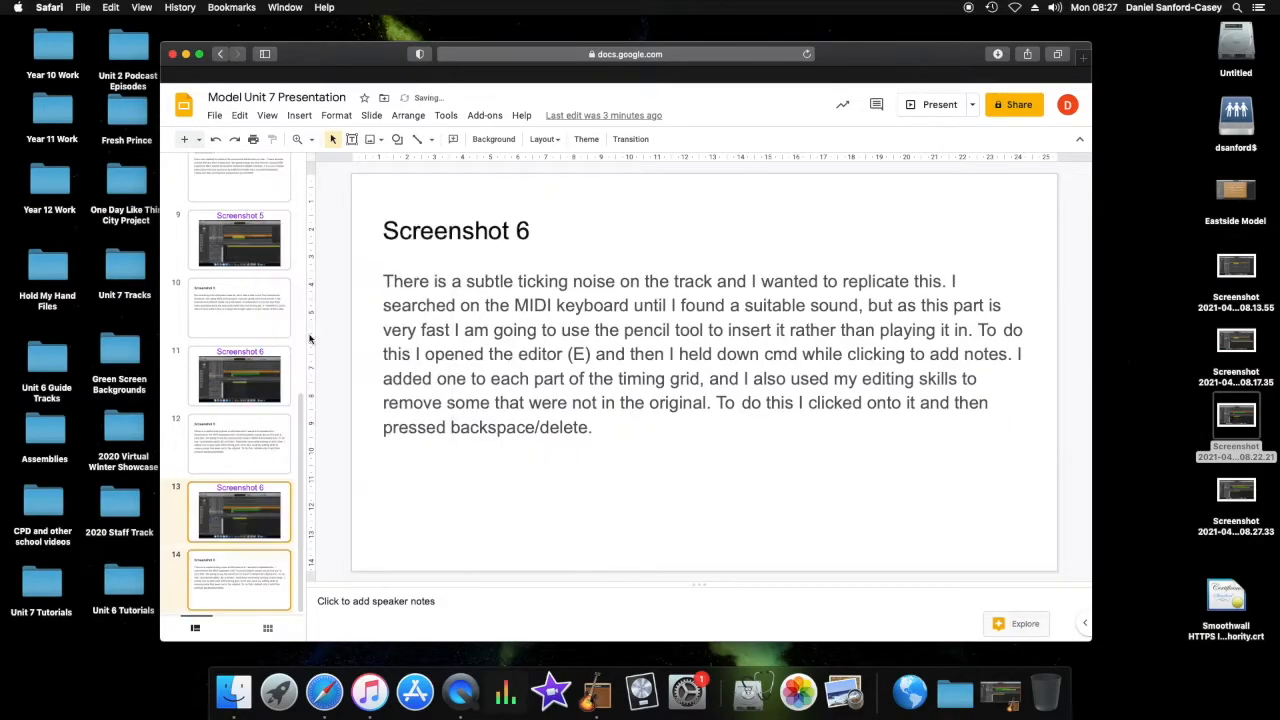
Step: Change the title of the duplicated image slide to "Screenshot 7"
click(246, 510)
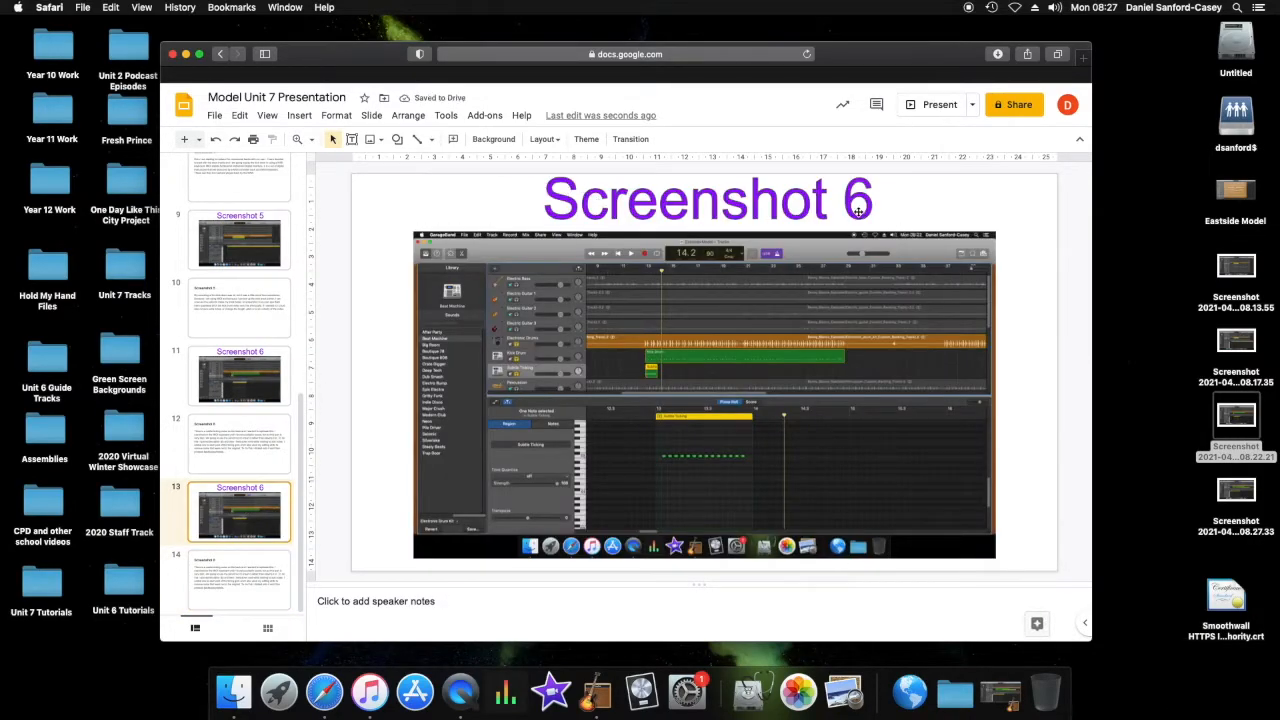
double_click(688, 228)
click(615, 246)
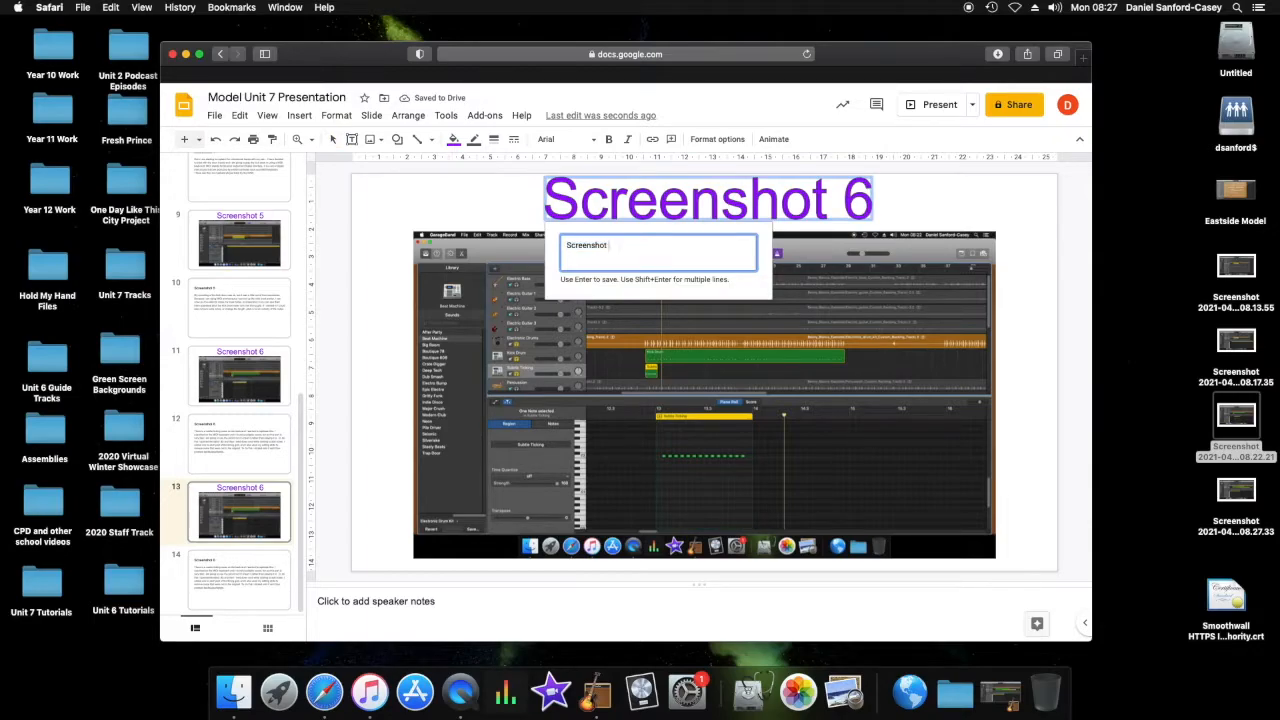
text(7)
key(Return)
Step: Replace the picture on the Screenshot 7 slide with the 08.27.33 screenshot from the desktop
click(639, 312)
key(BackSpace)
drag(1236, 488, 729, 358)
right_click(724, 352)
mouse_move(858, 390)
click(928, 391)
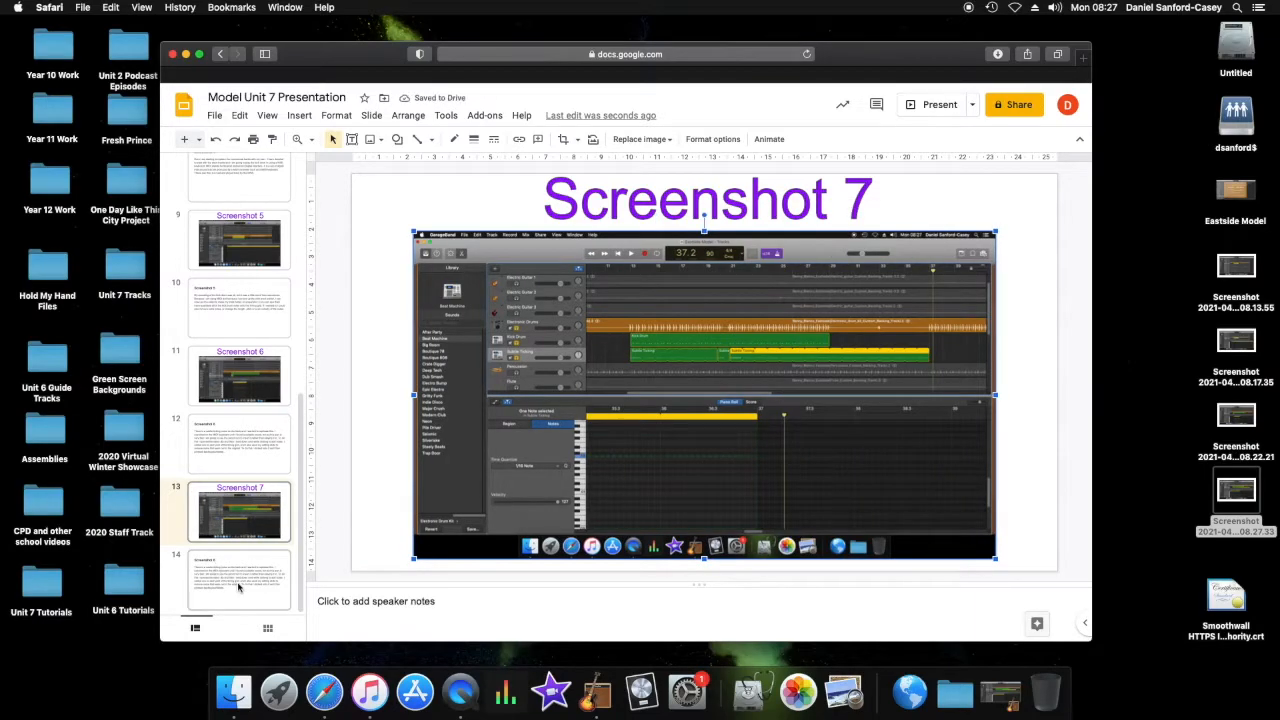
Step: Change the heading of the duplicated description slide to "Screenshot 7", and select its whole body text
click(241, 588)
click(569, 404)
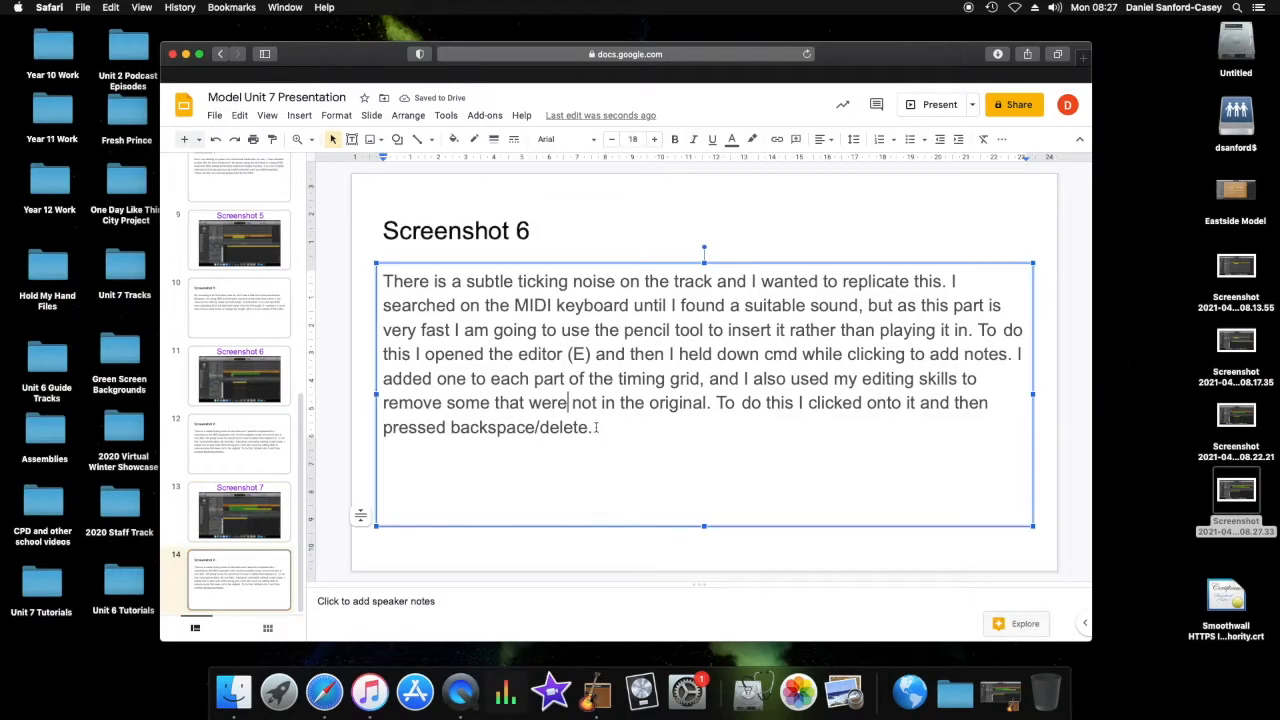
click(527, 232)
key(BackSpace)
text(7)
click(606, 433)
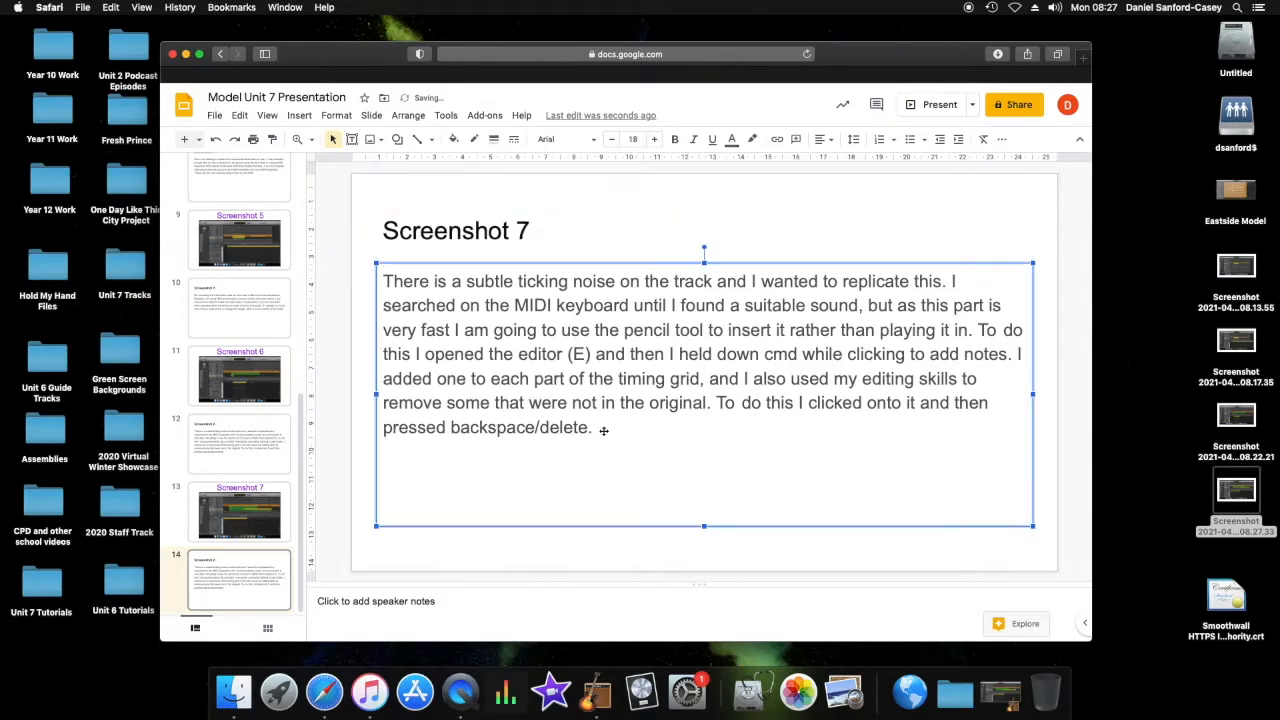
drag(592, 427, 345, 287)
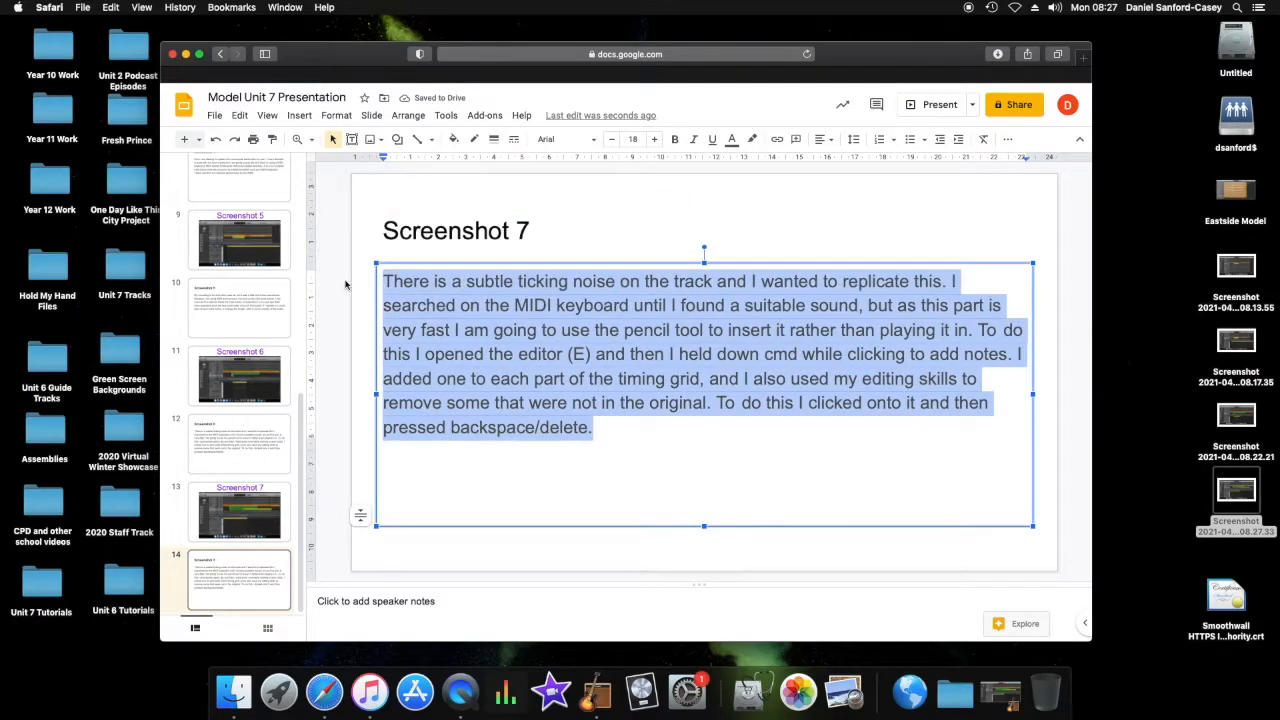
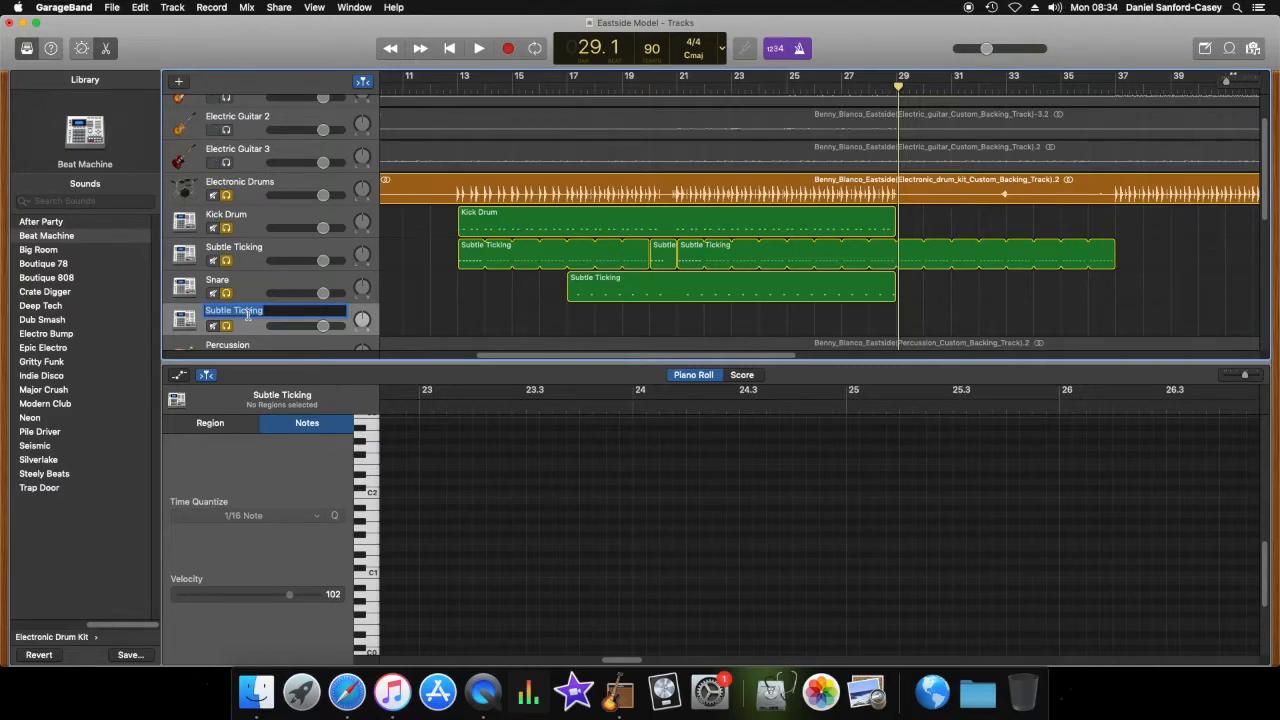
Step: Rename the track below Snare to "Two Notes", and turn off solo for Kick Drum, Subtle Ticking, Snare and Two Notes
text(s)
key(Return)
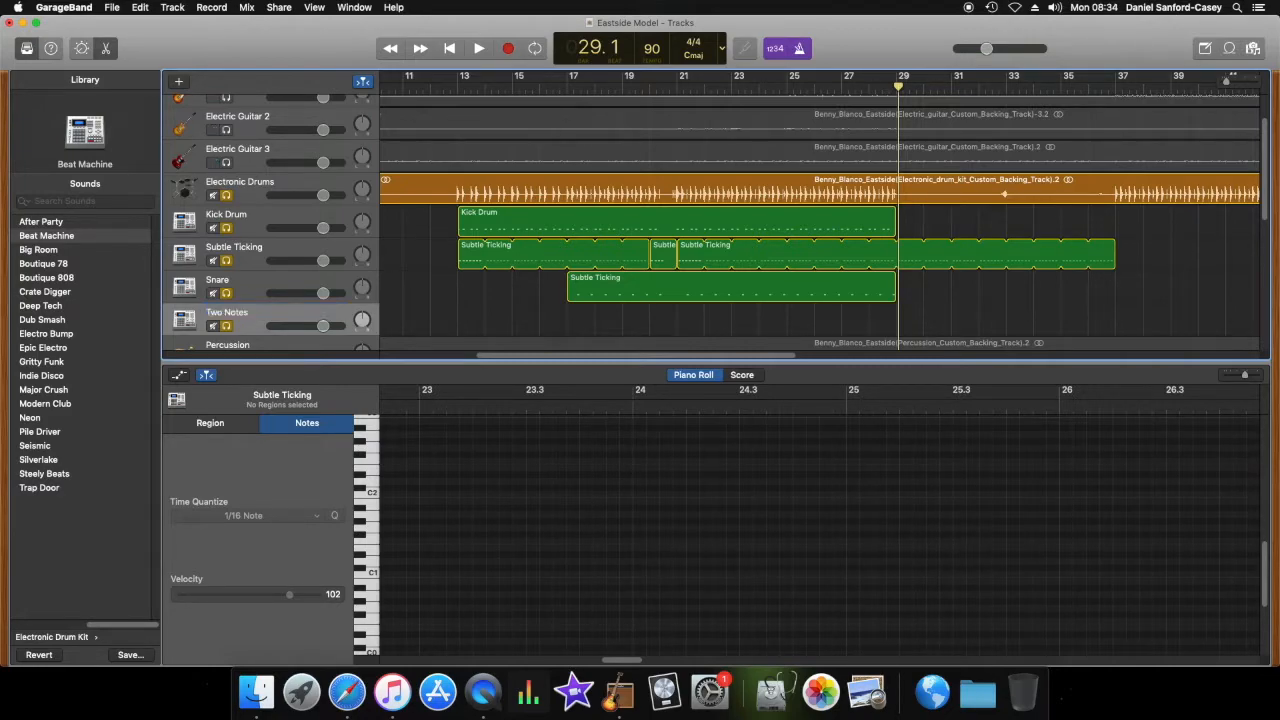
click(624, 88)
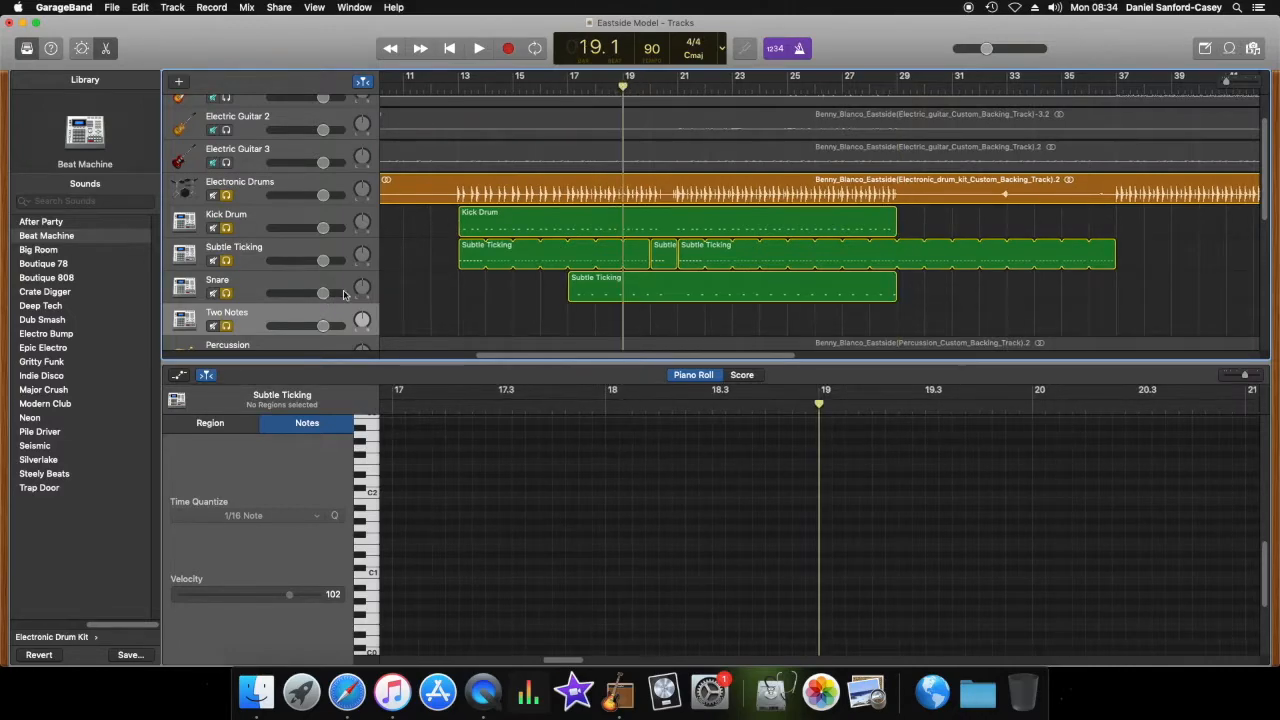
click(226, 228)
click(226, 260)
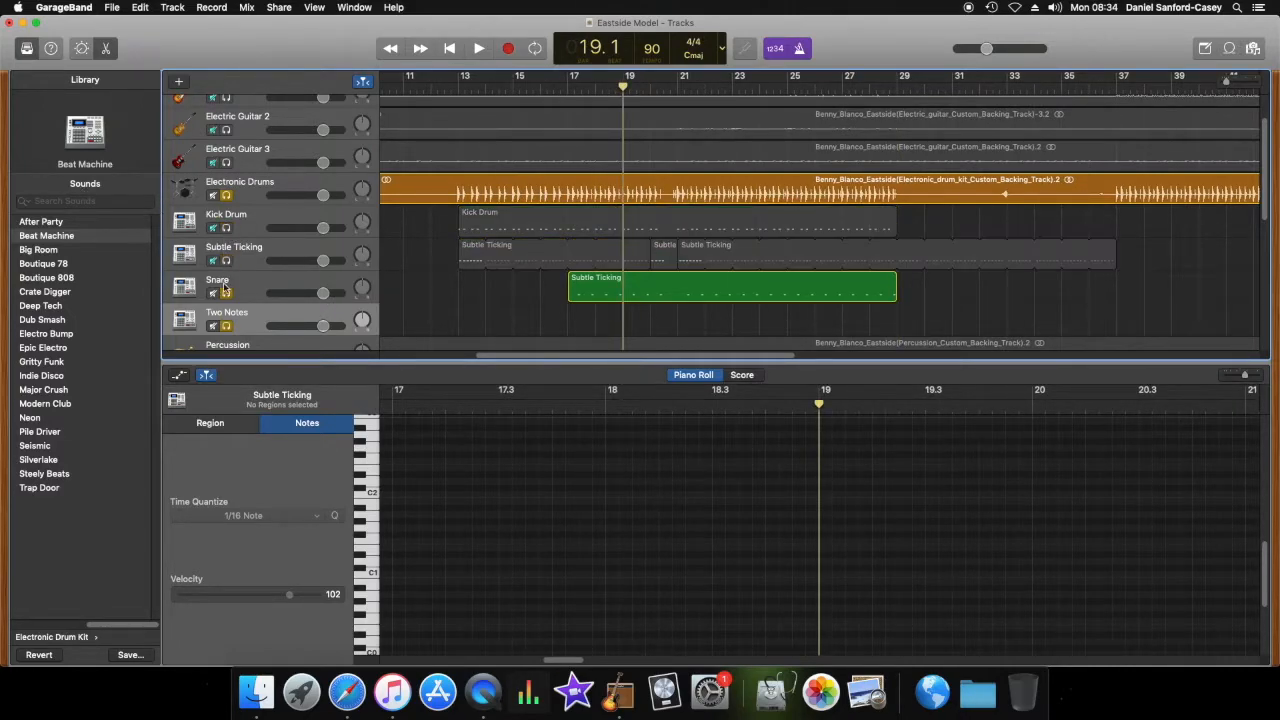
click(226, 293)
Step: Play the soloed Electronic Drums track up to bar 21, and play the passage through bar 20 a second time
key(space)
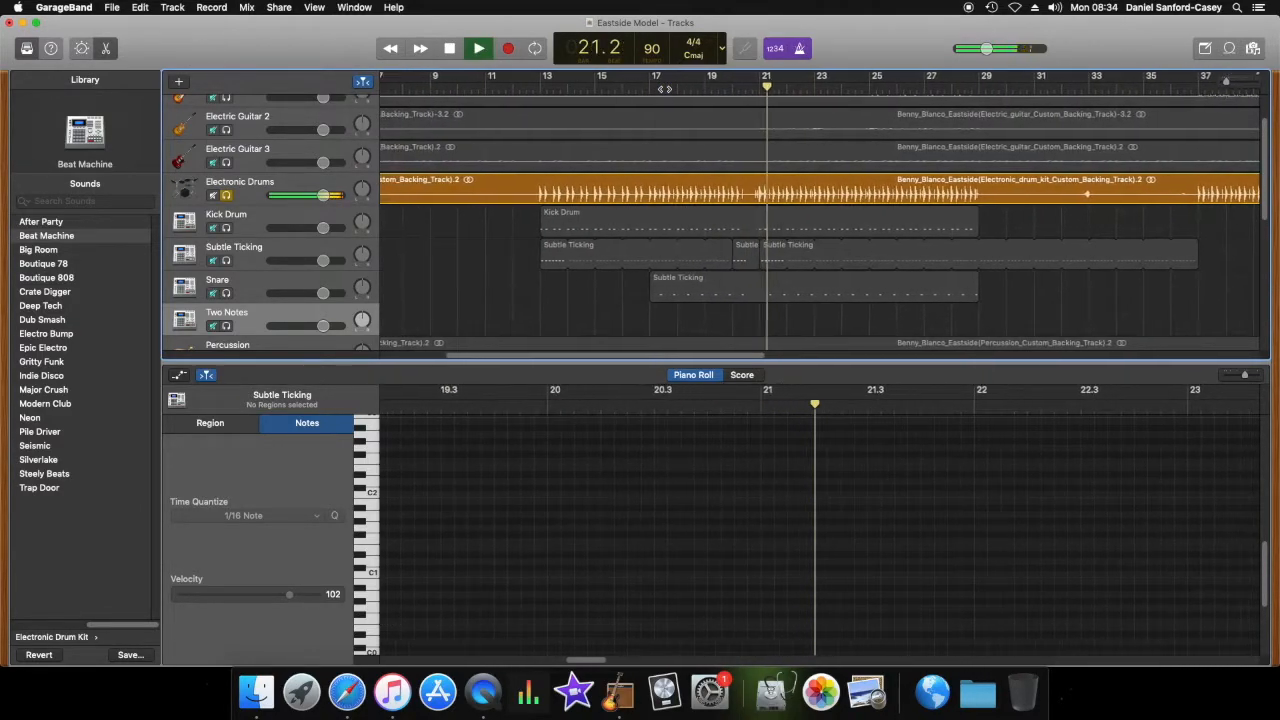
key(space)
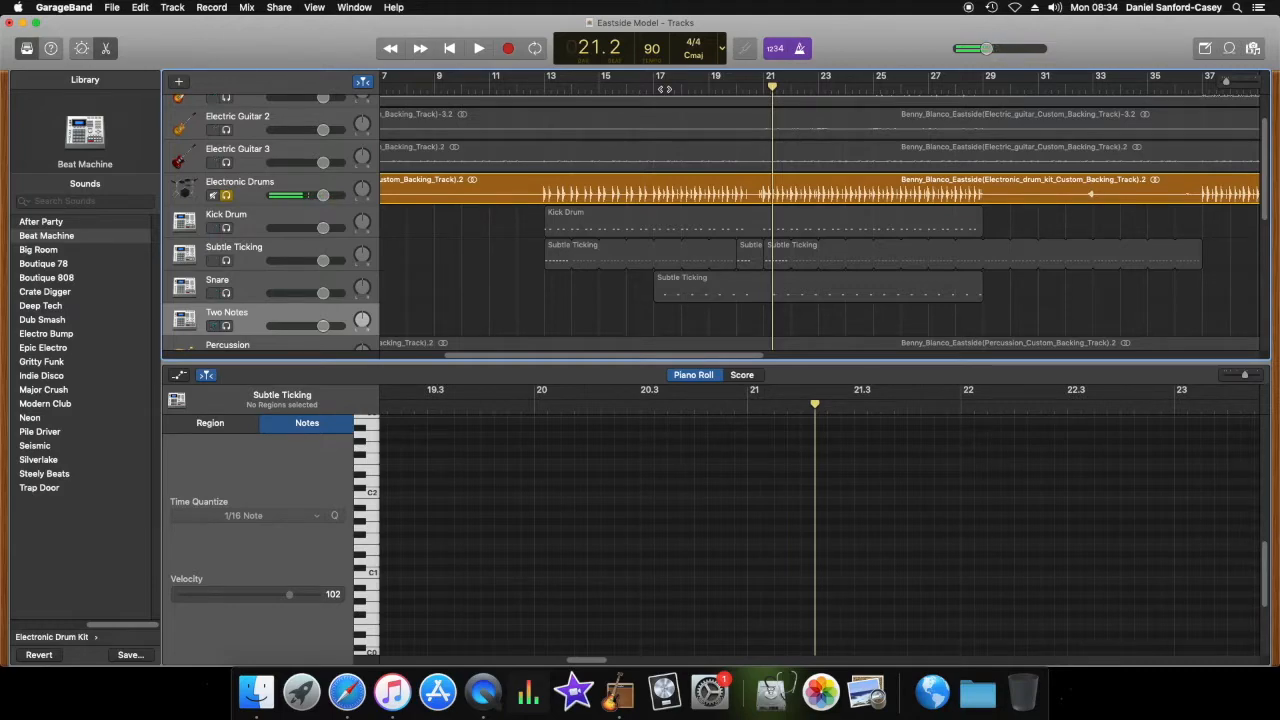
key(space)
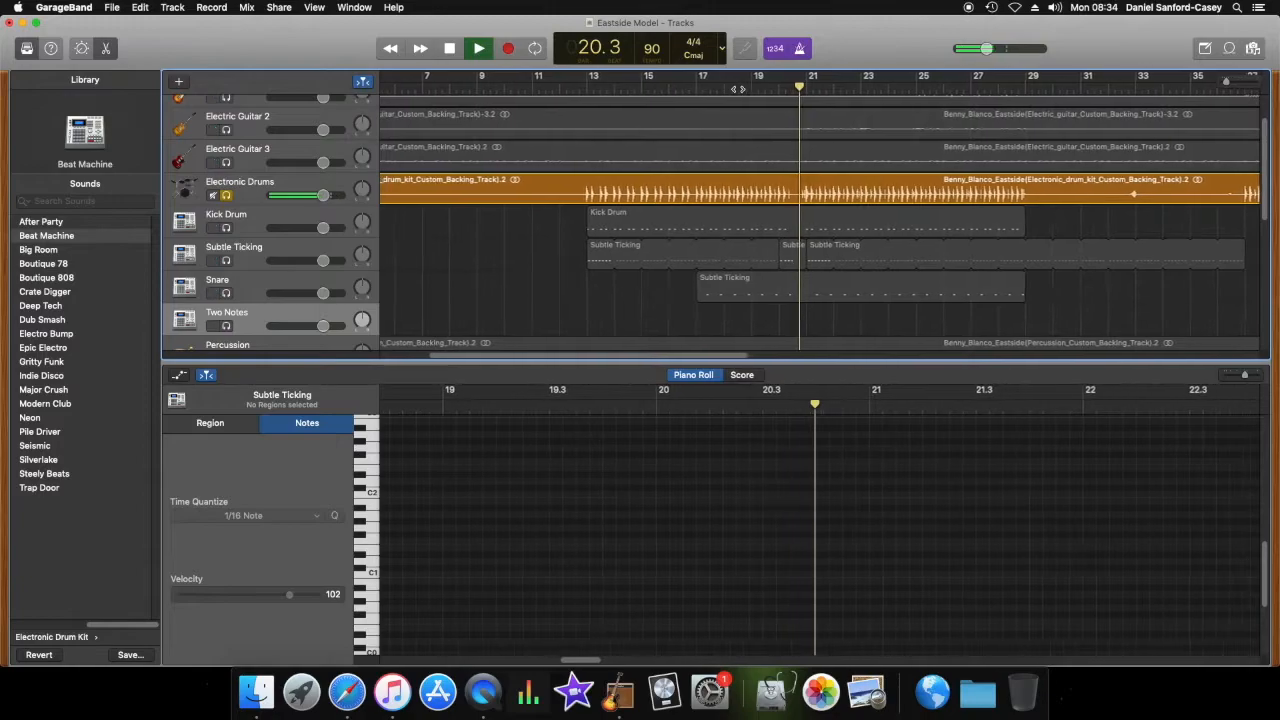
key(space)
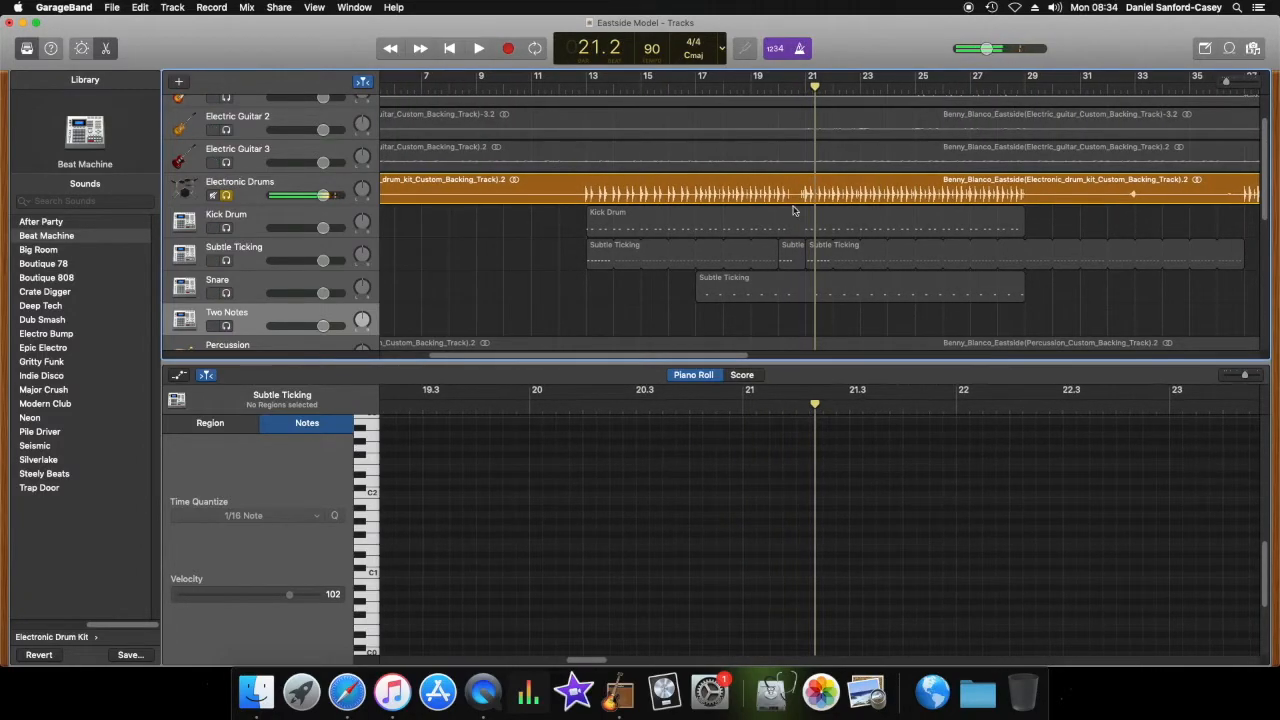
Step: Solo the Two Notes track alongside Electronic Drums, and start playback from bar 20
click(782, 89)
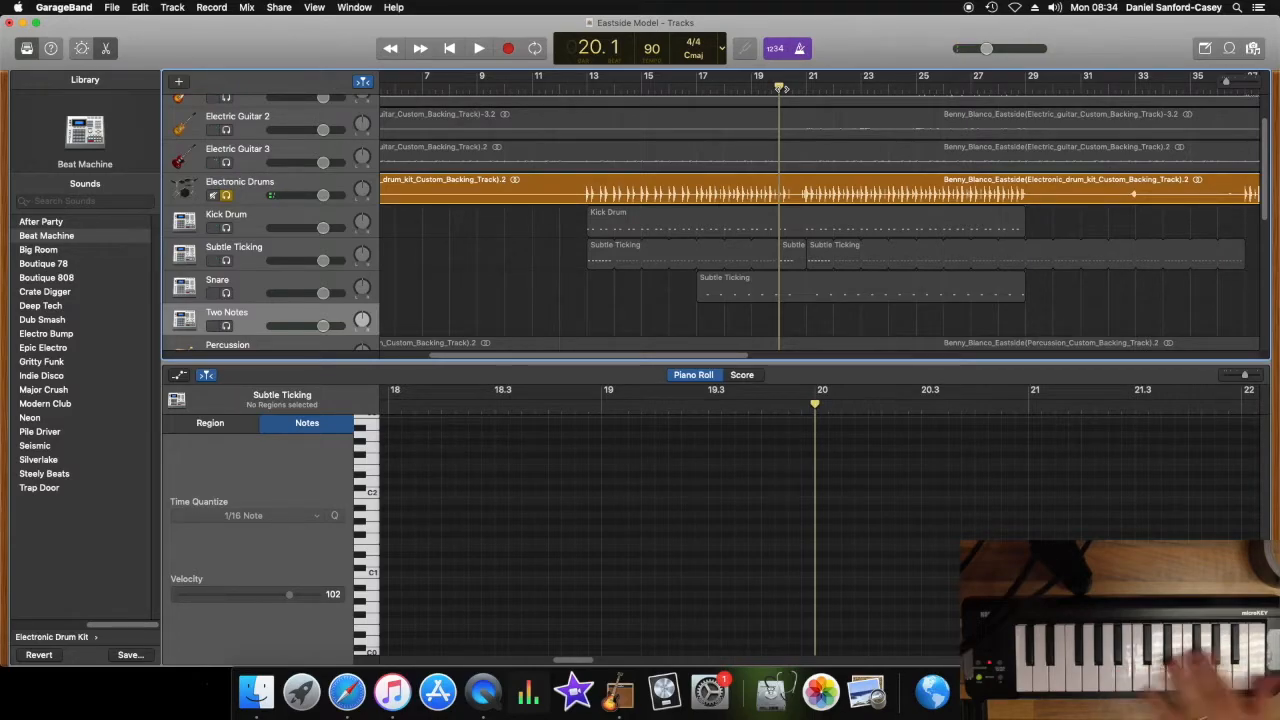
click(228, 327)
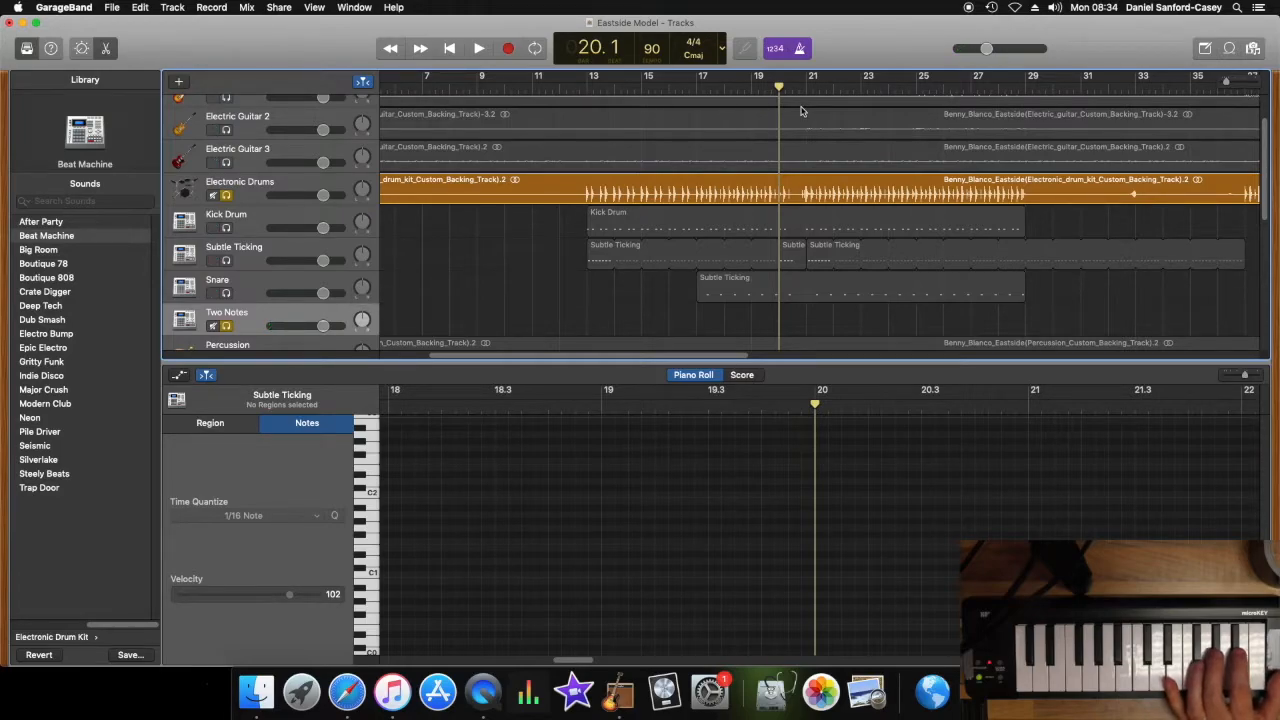
key(space)
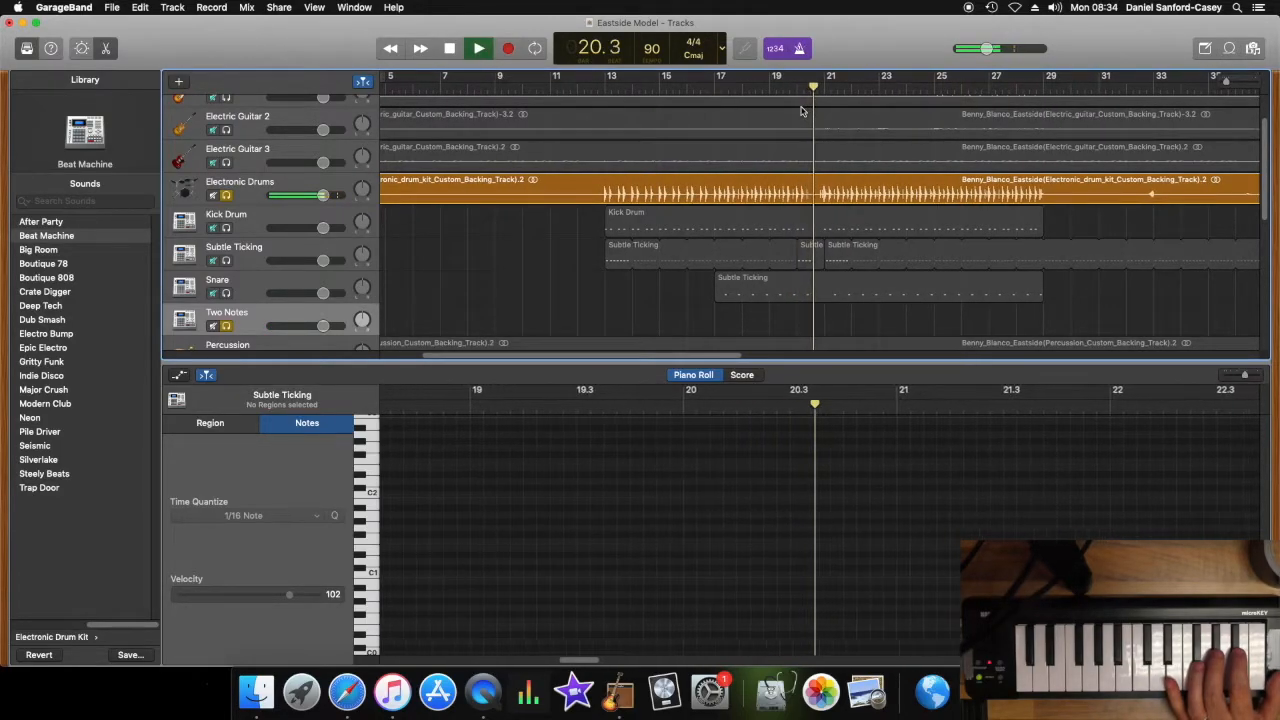
Step: Record two notes near the end of bar 20 on the Two Notes track, with recording started from bar 20
key(space)
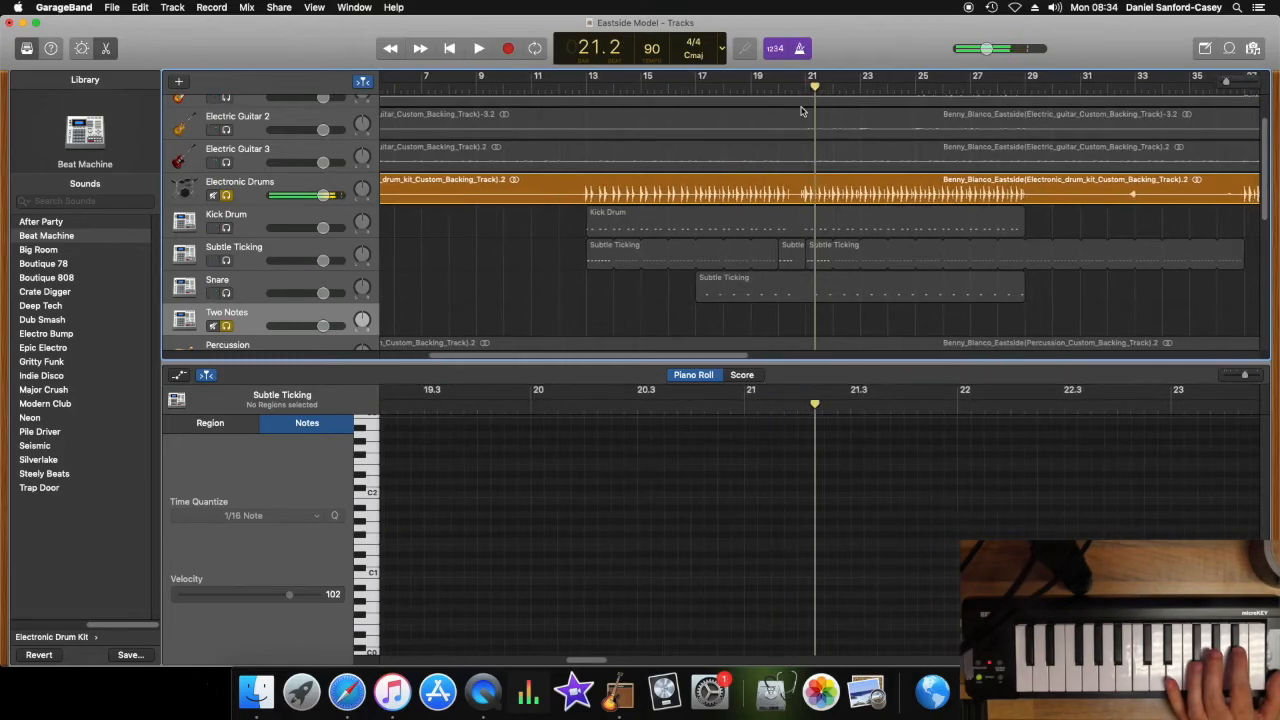
click(778, 88)
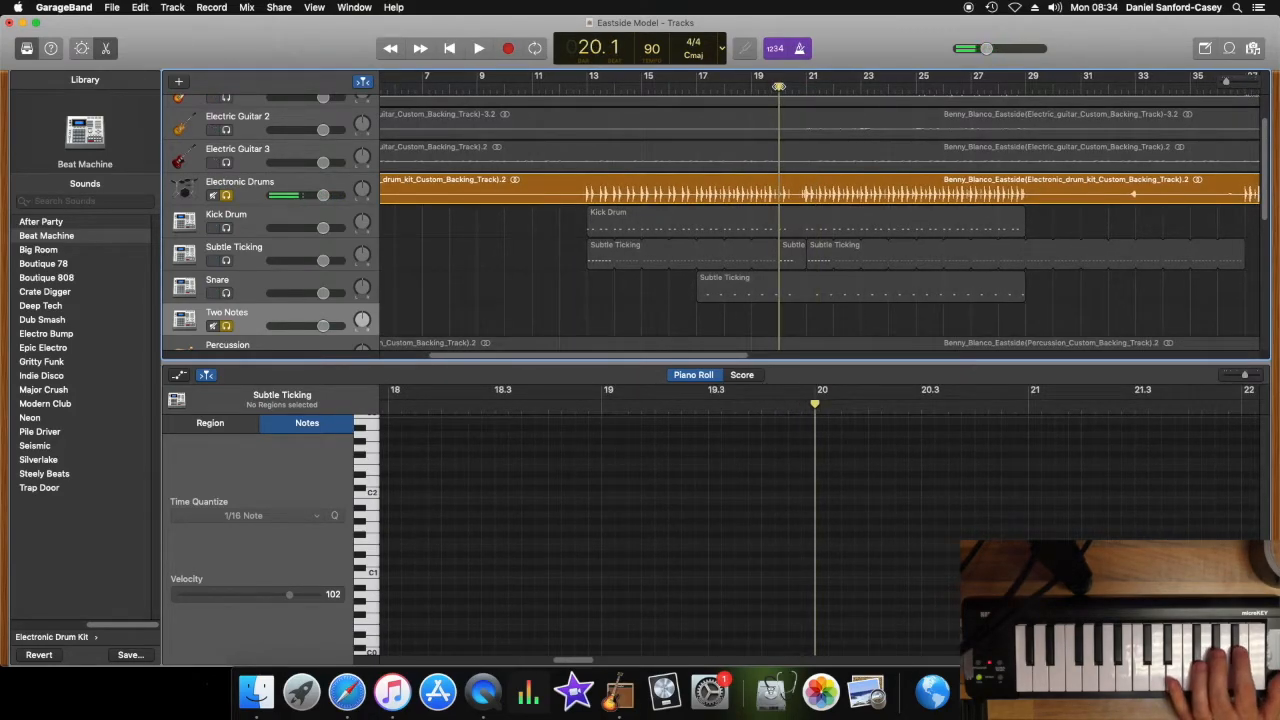
key(r)
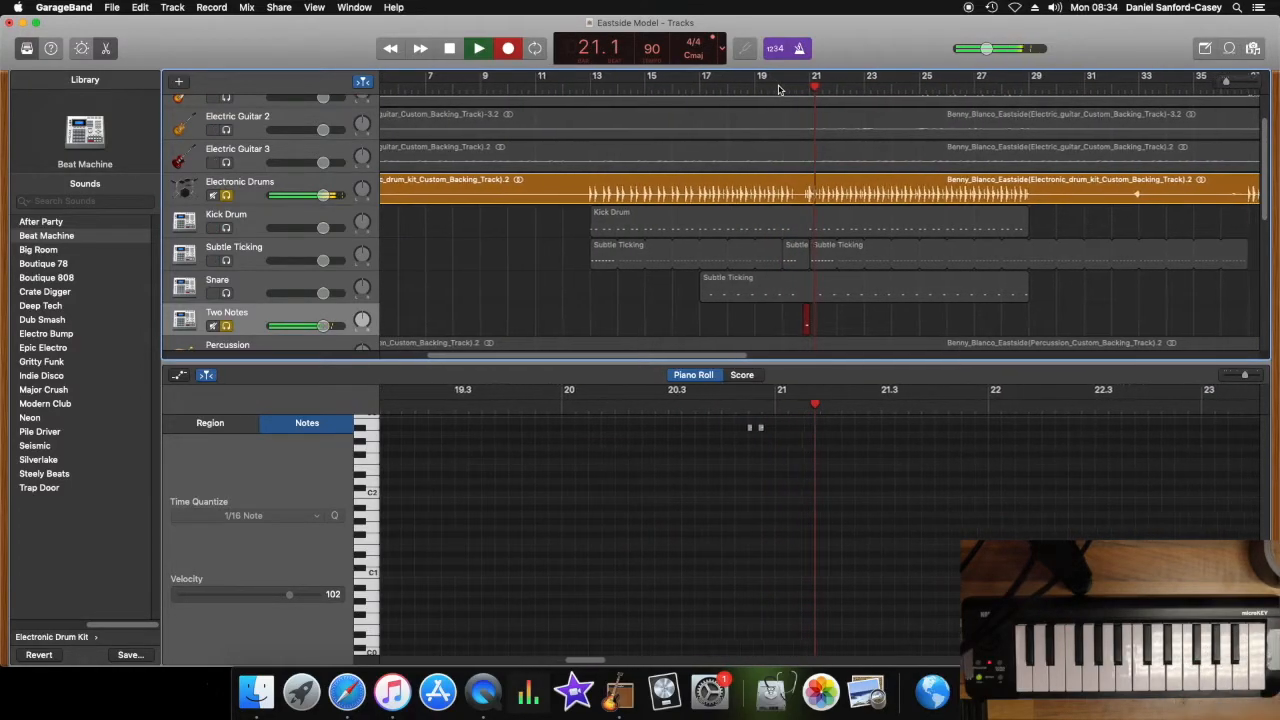
key(space)
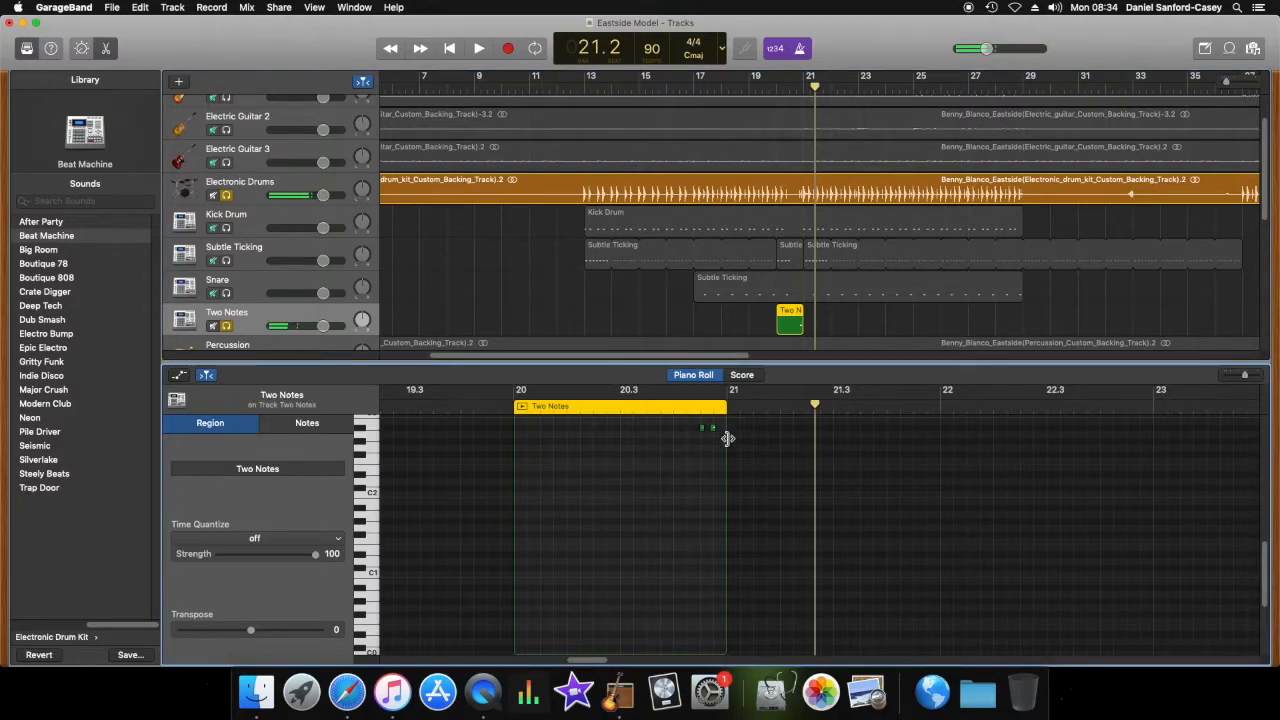
Step: Quantise both recorded notes in the Two Notes region to 1/16 notes and raise their velocity to 127
key(super+a)
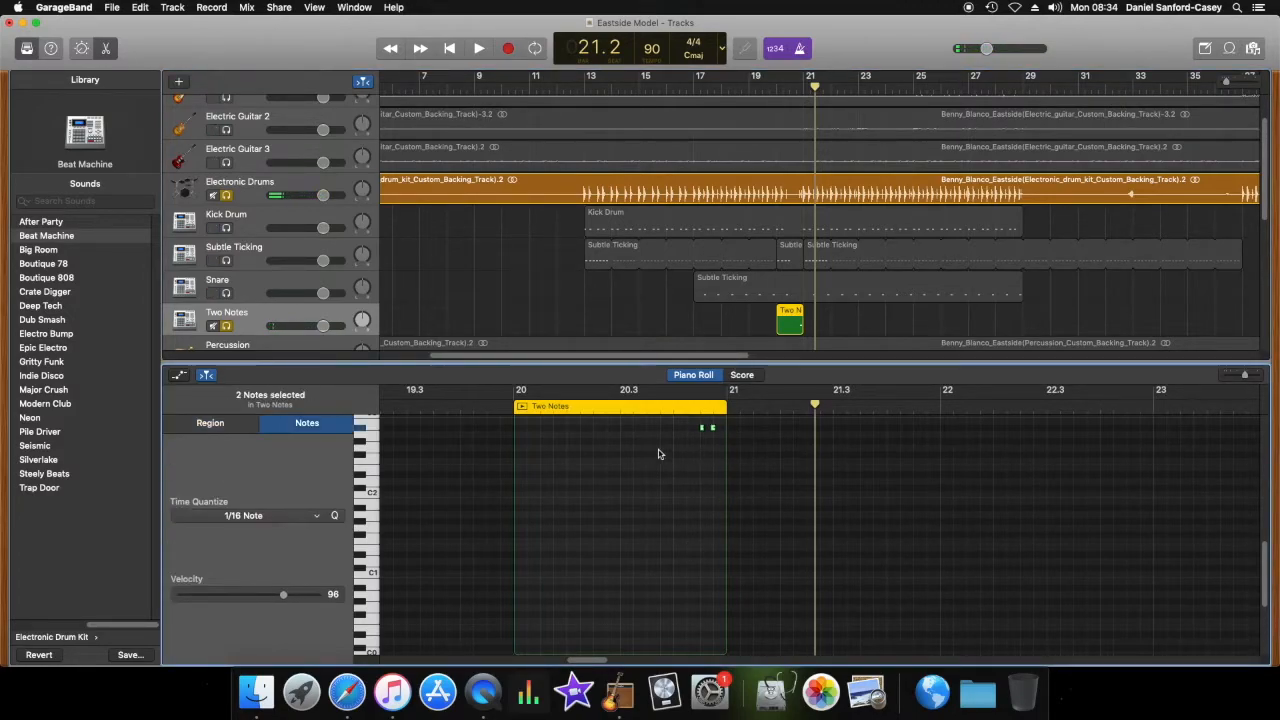
click(713, 435)
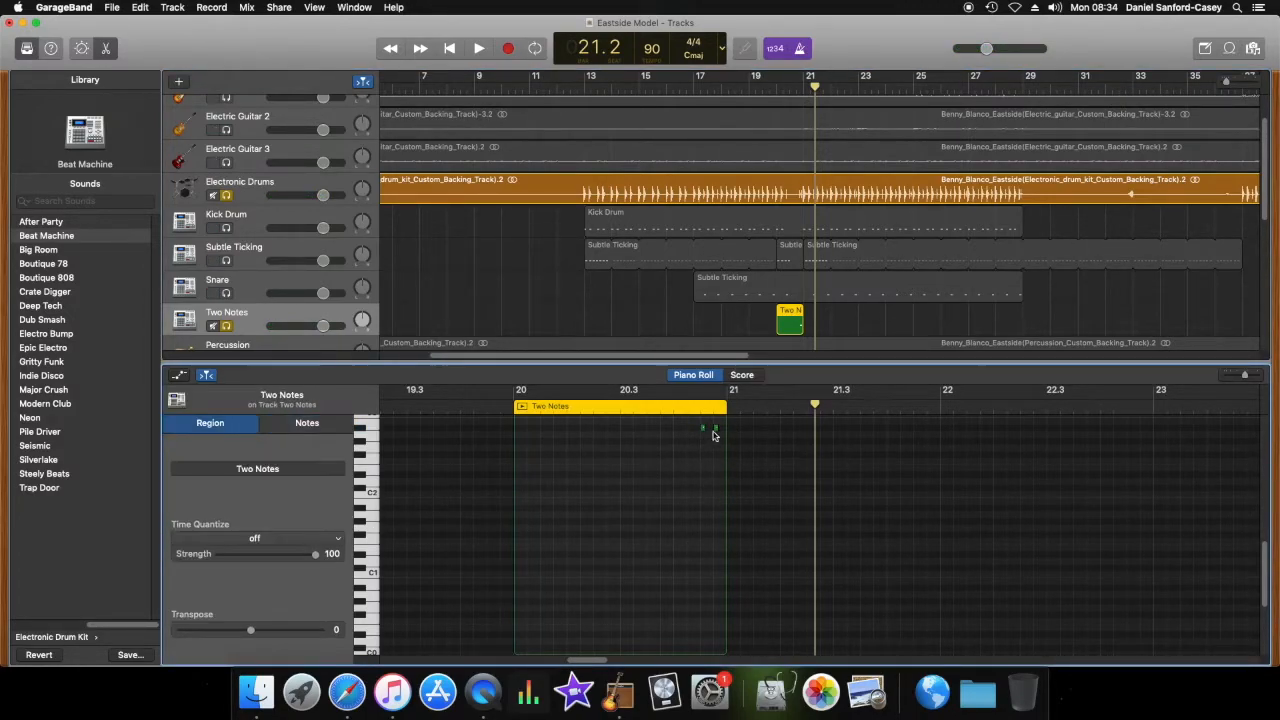
click(703, 429)
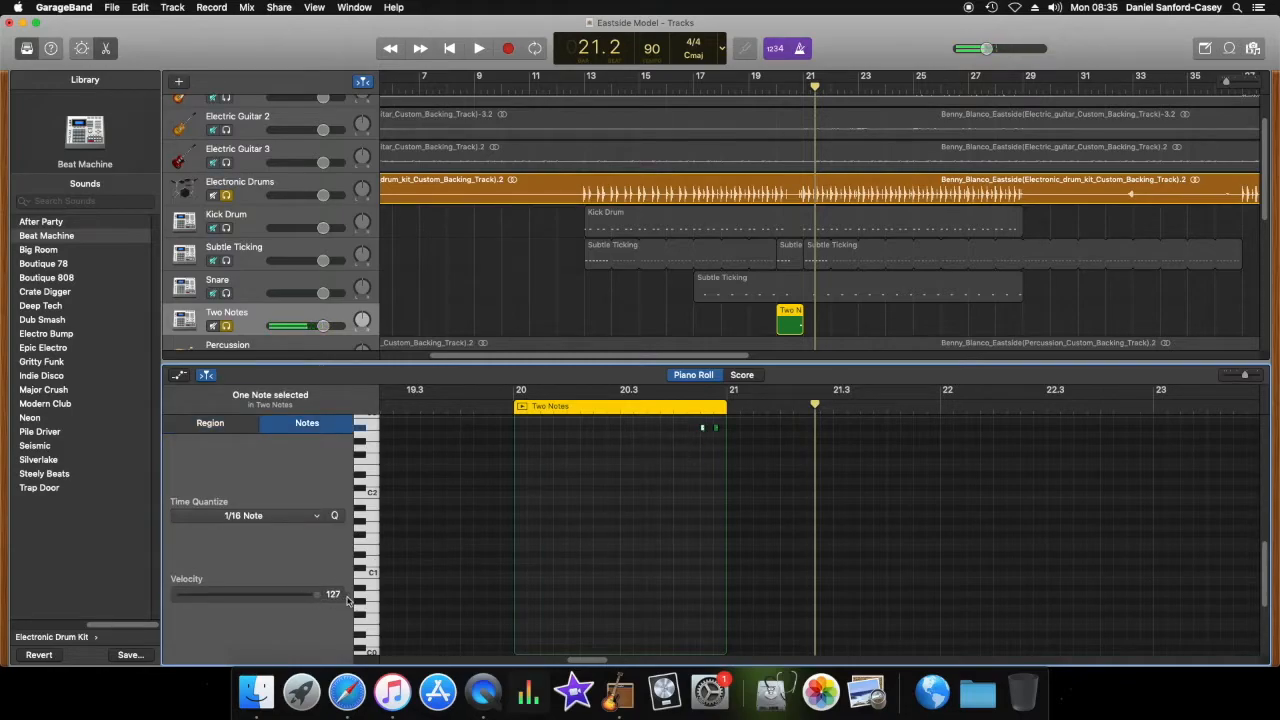
click(716, 429)
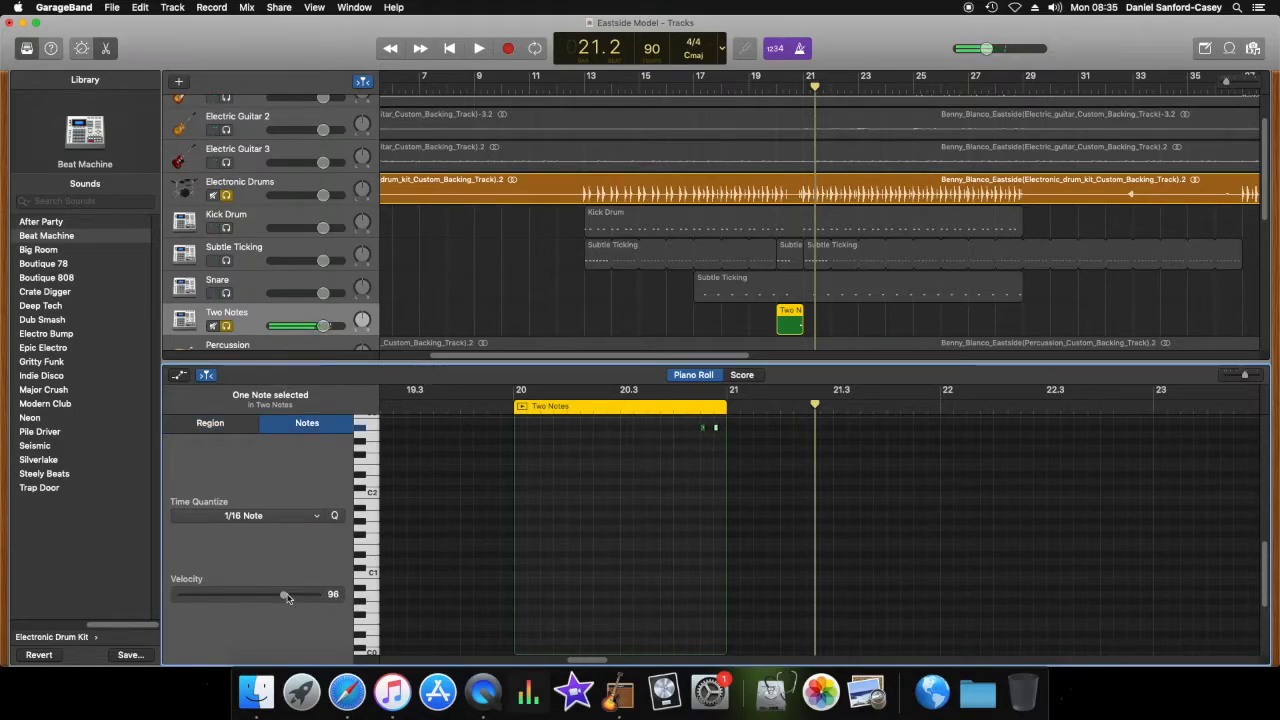
click(853, 316)
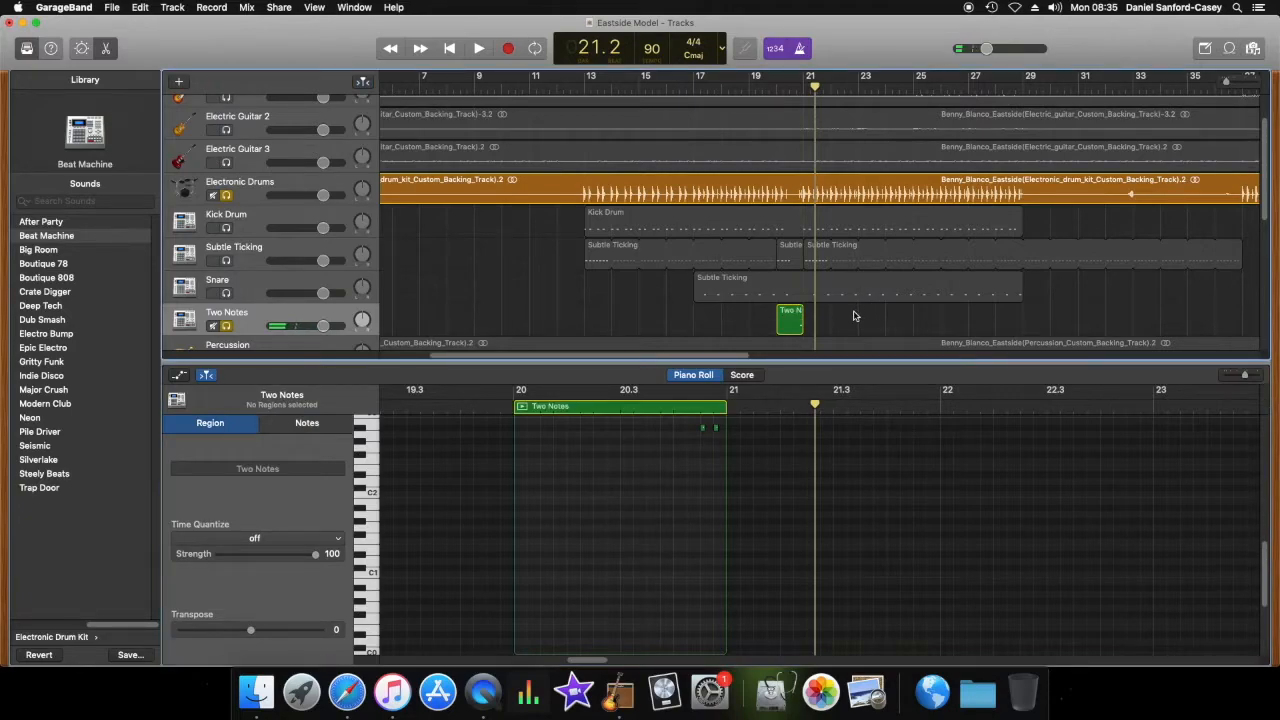
Step: Replace the Electronic Drums solo with Kick Drum, Subtle Ticking and Snare alongside Two Notes, and play them from bar 13 into bar 22
drag(226, 195, 229, 296)
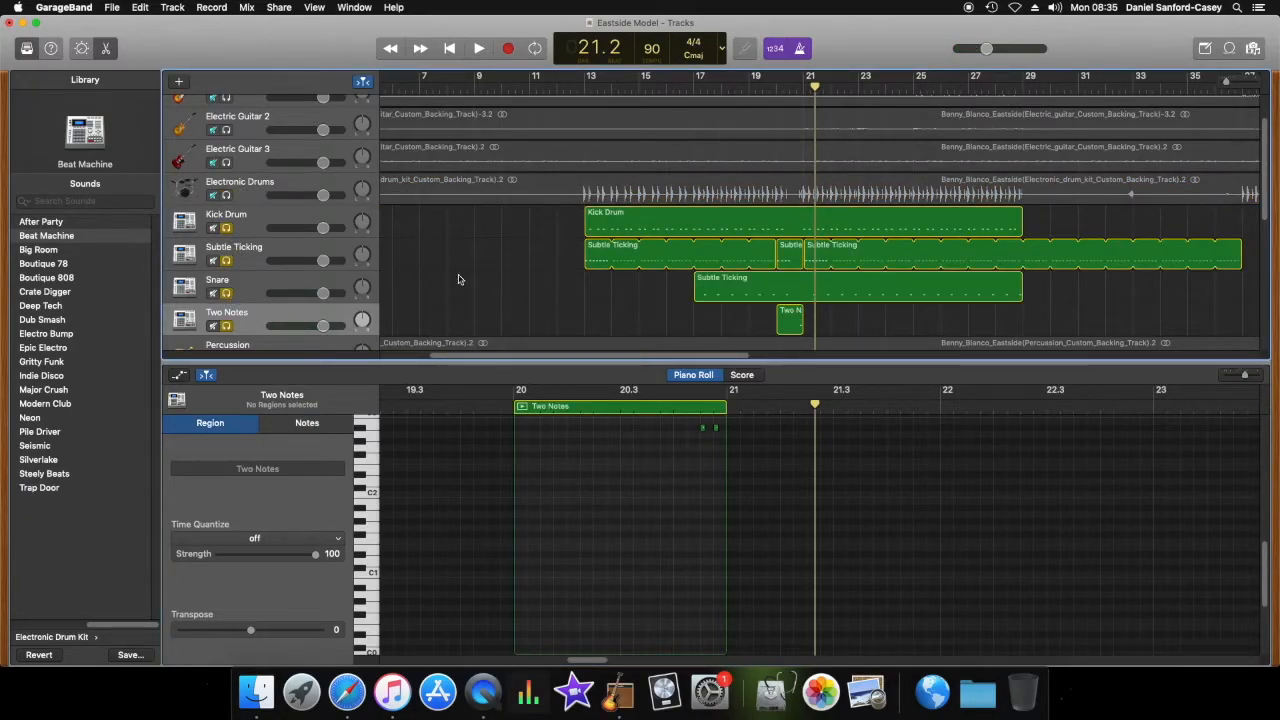
click(582, 88)
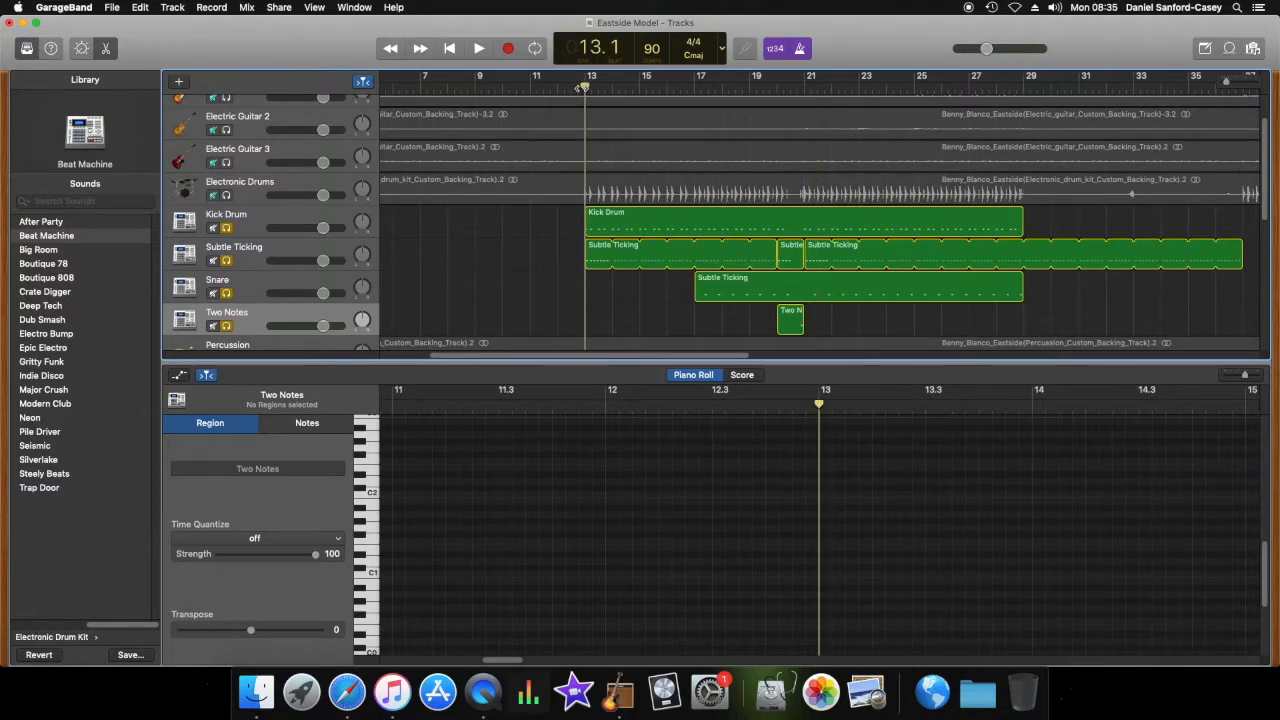
key(space)
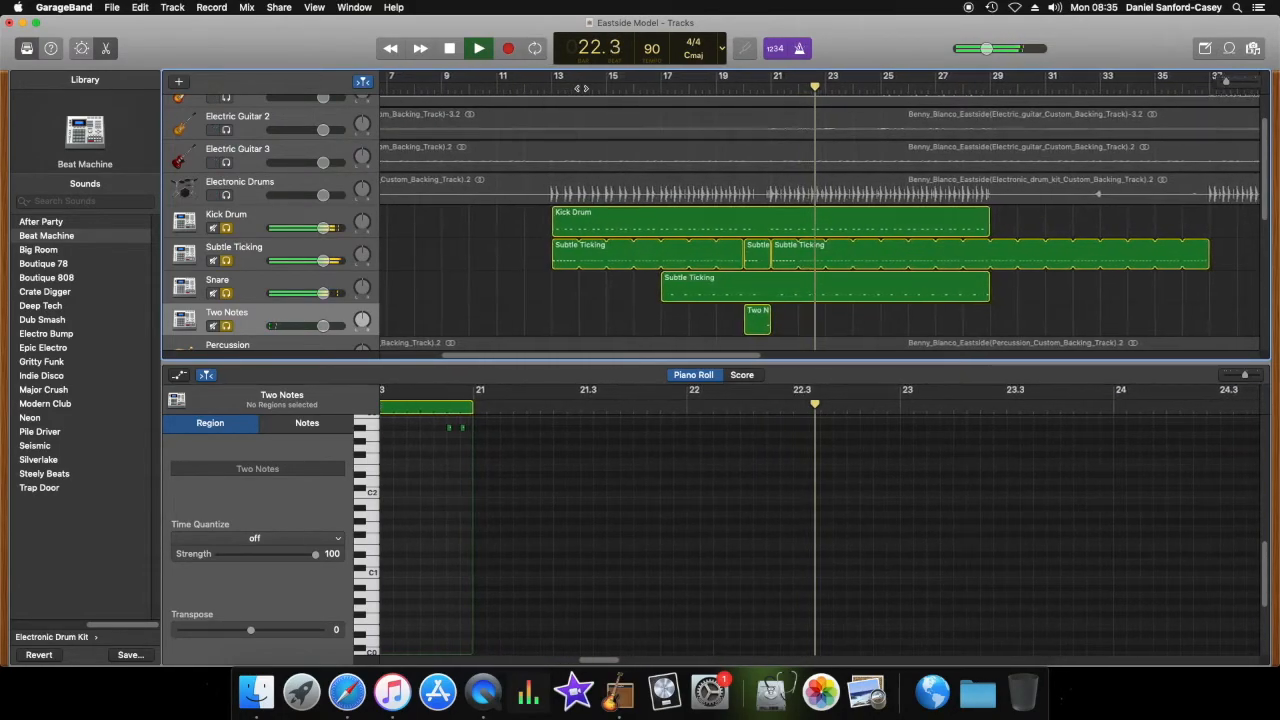
key(space)
Step: Move both notes in the Two Notes region down to C2
scroll(585, 663, left, 5)
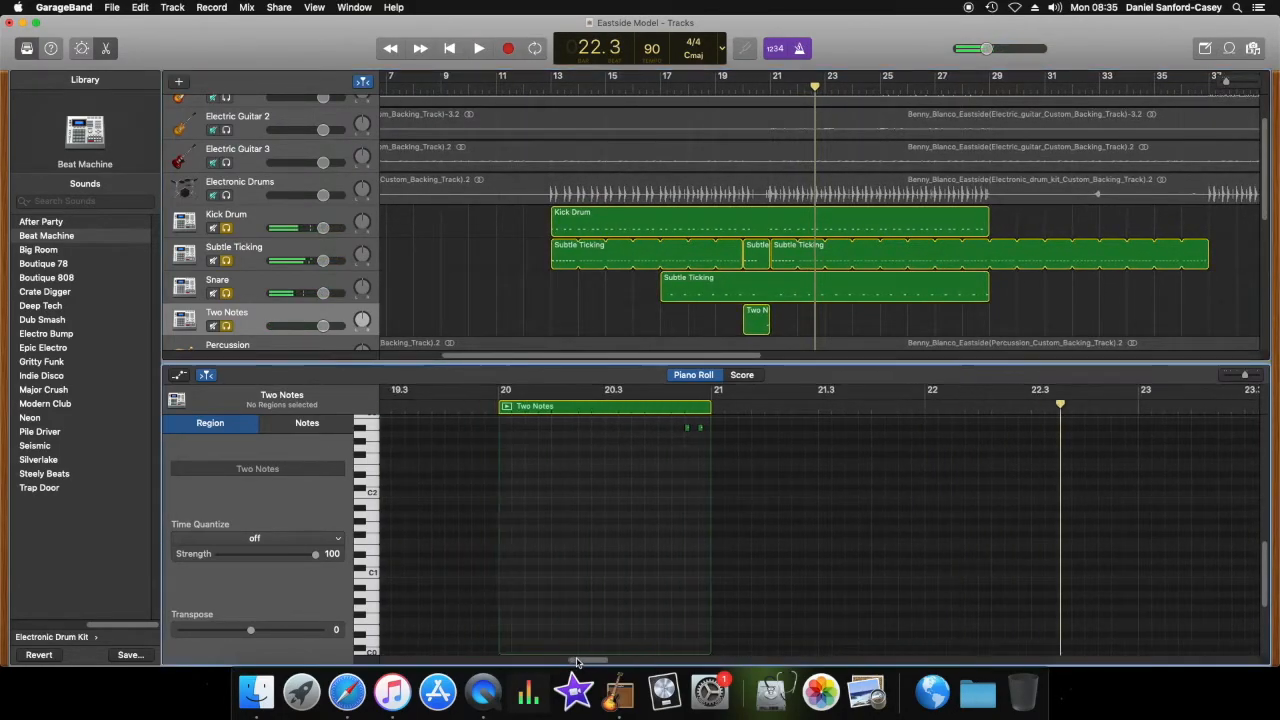
click(772, 430)
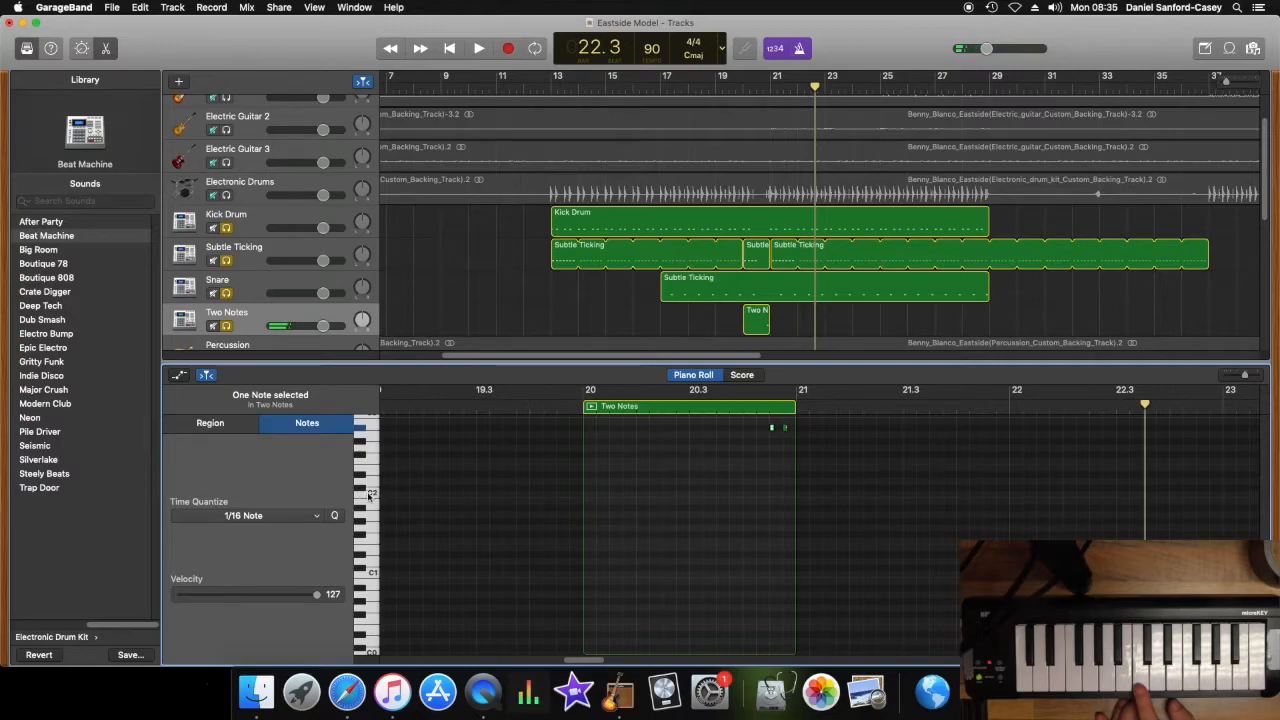
drag(772, 432, 769, 496)
click(768, 497)
drag(785, 430, 785, 496)
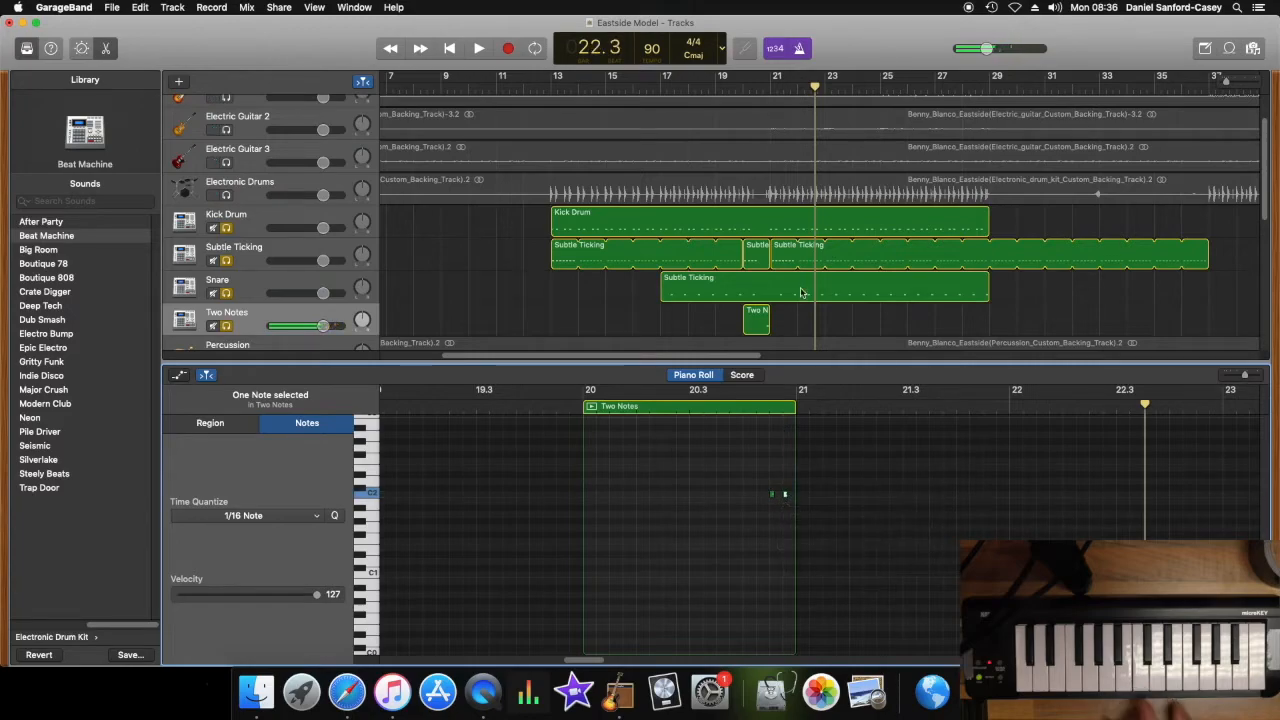
Step: Play the soloed drum tracks from bar 20 into bar 21 to listen to the two C2 notes
click(742, 89)
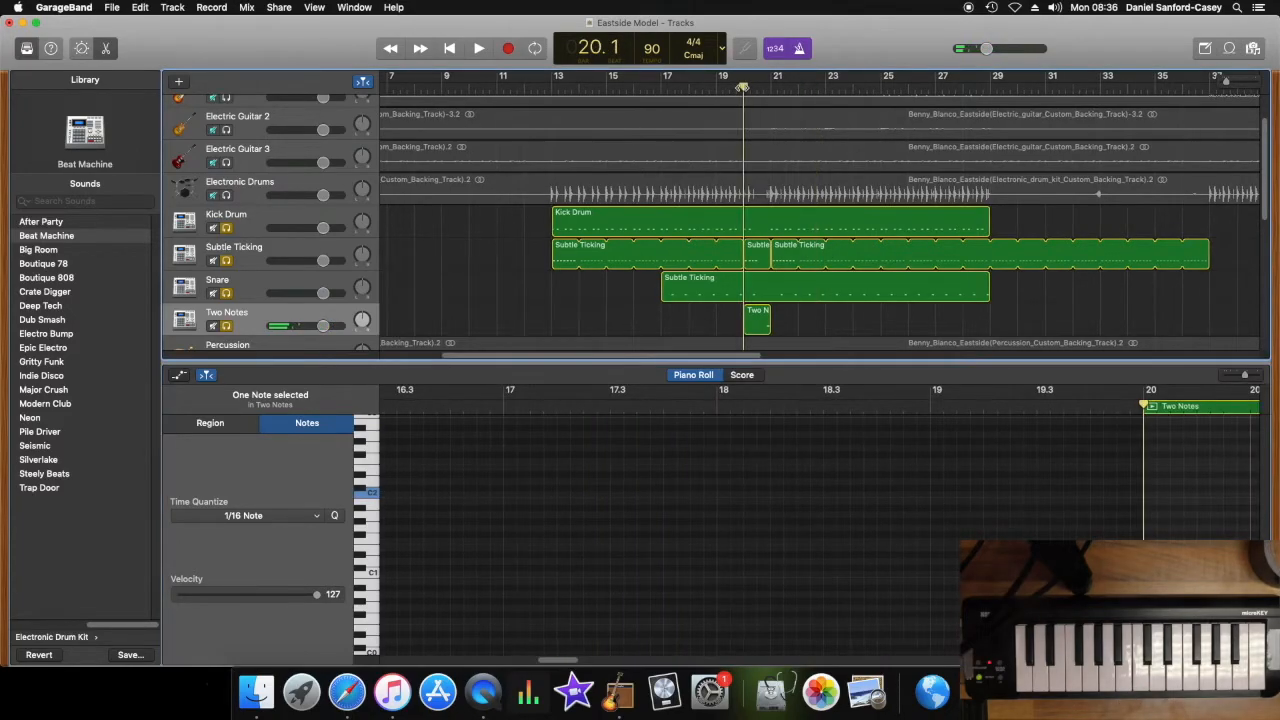
key(space)
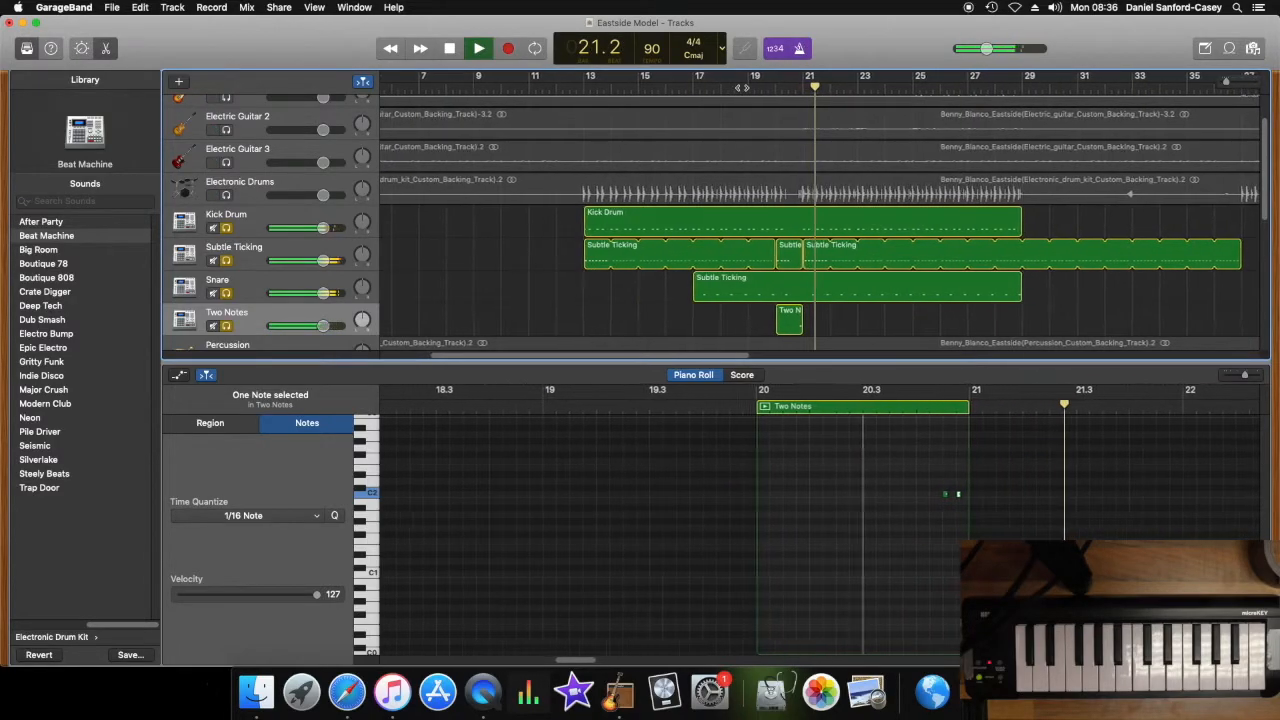
key(space)
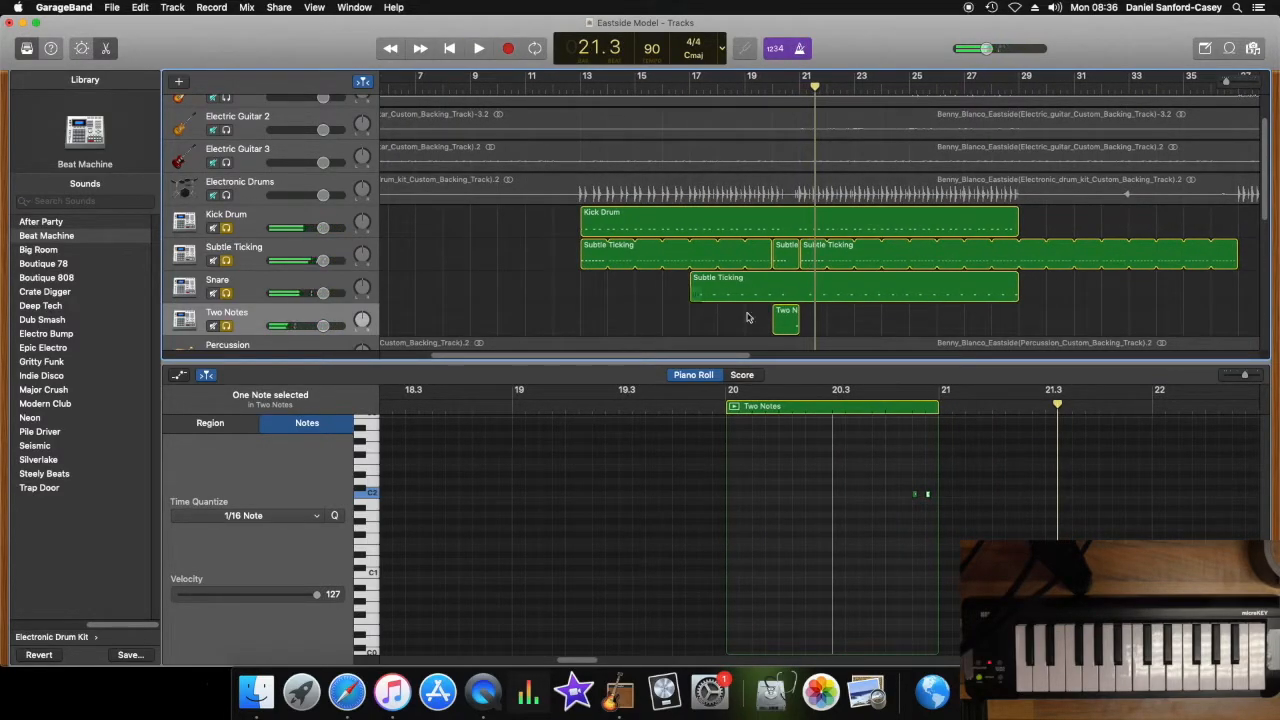
Step: Move both notes in the Two Notes region down to D1, just above C1
scroll(961, 496, up, 3)
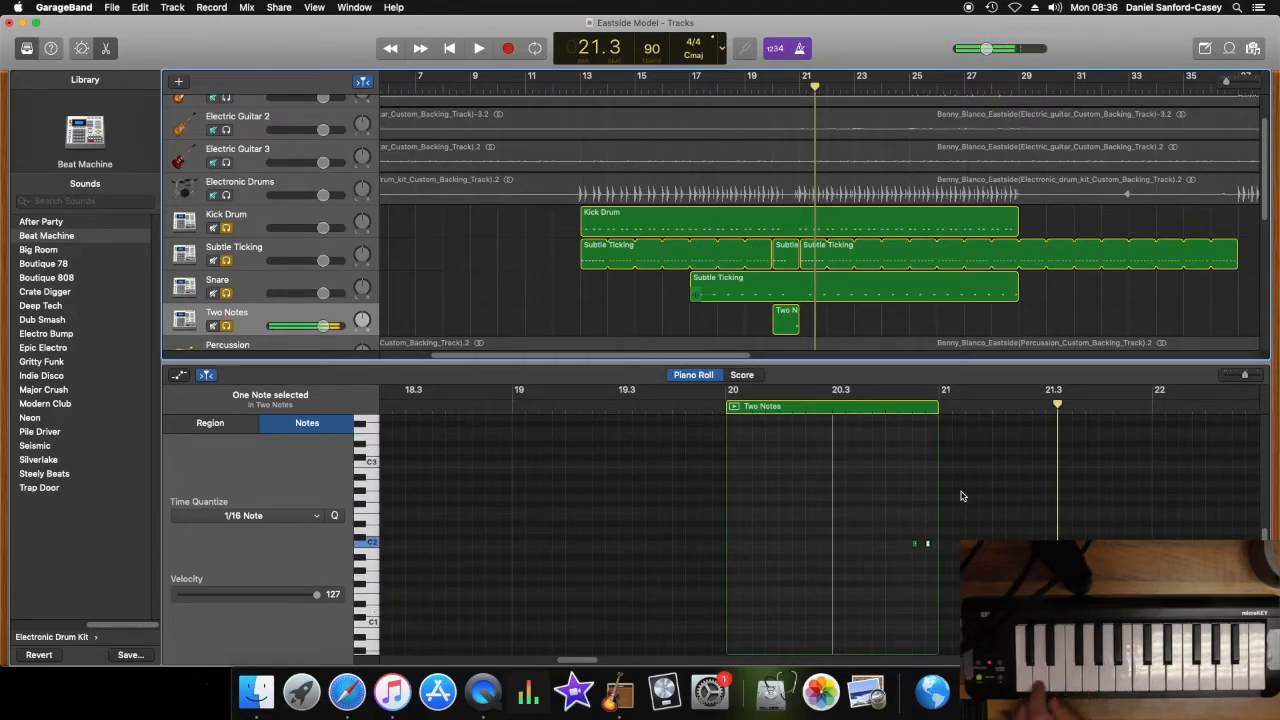
drag(916, 544, 914, 611)
click(929, 547)
drag(928, 548, 928, 611)
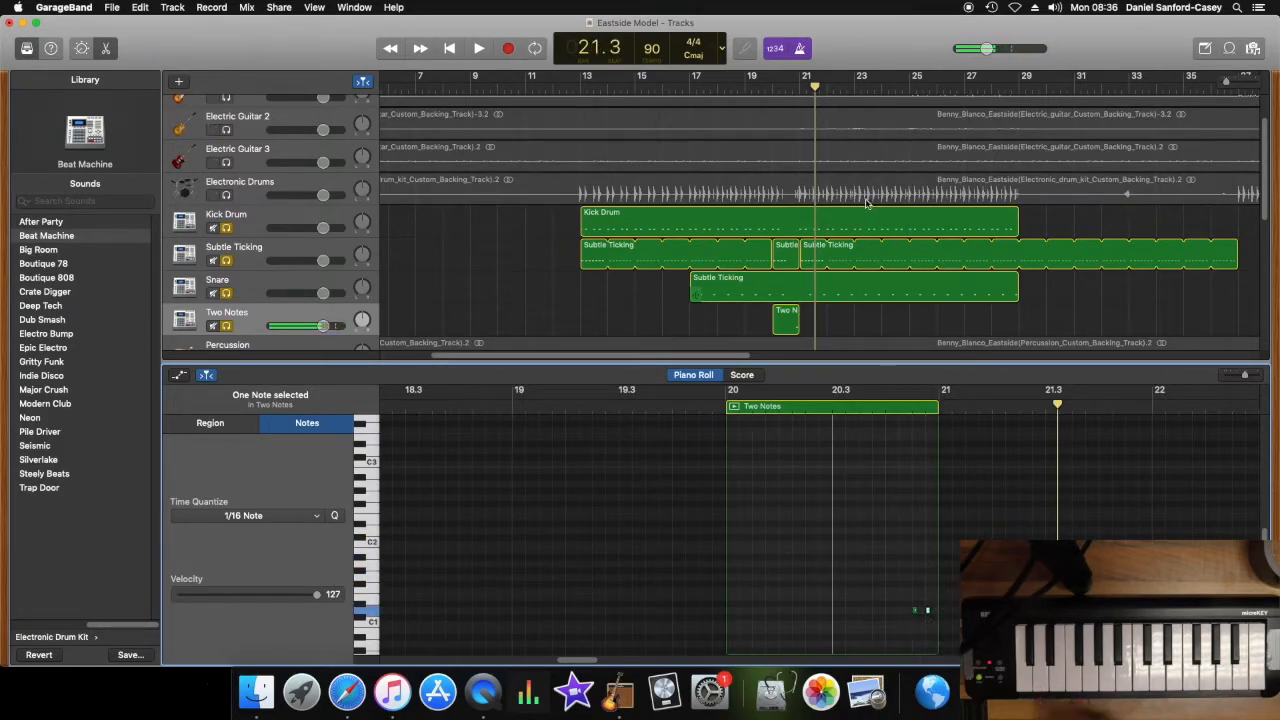
Step: Replay the soloed drum tracks from bar 20 into bar 21 with the two notes at their lower pitch
click(749, 90)
click(771, 91)
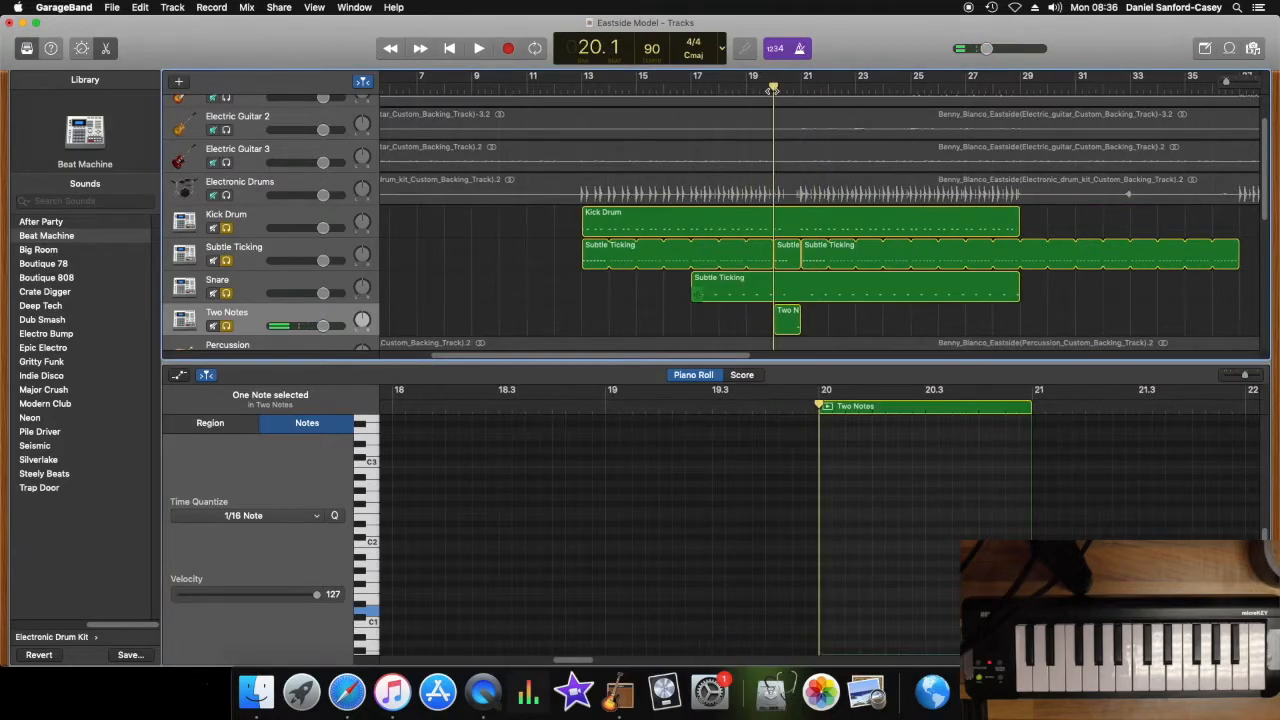
key(space)
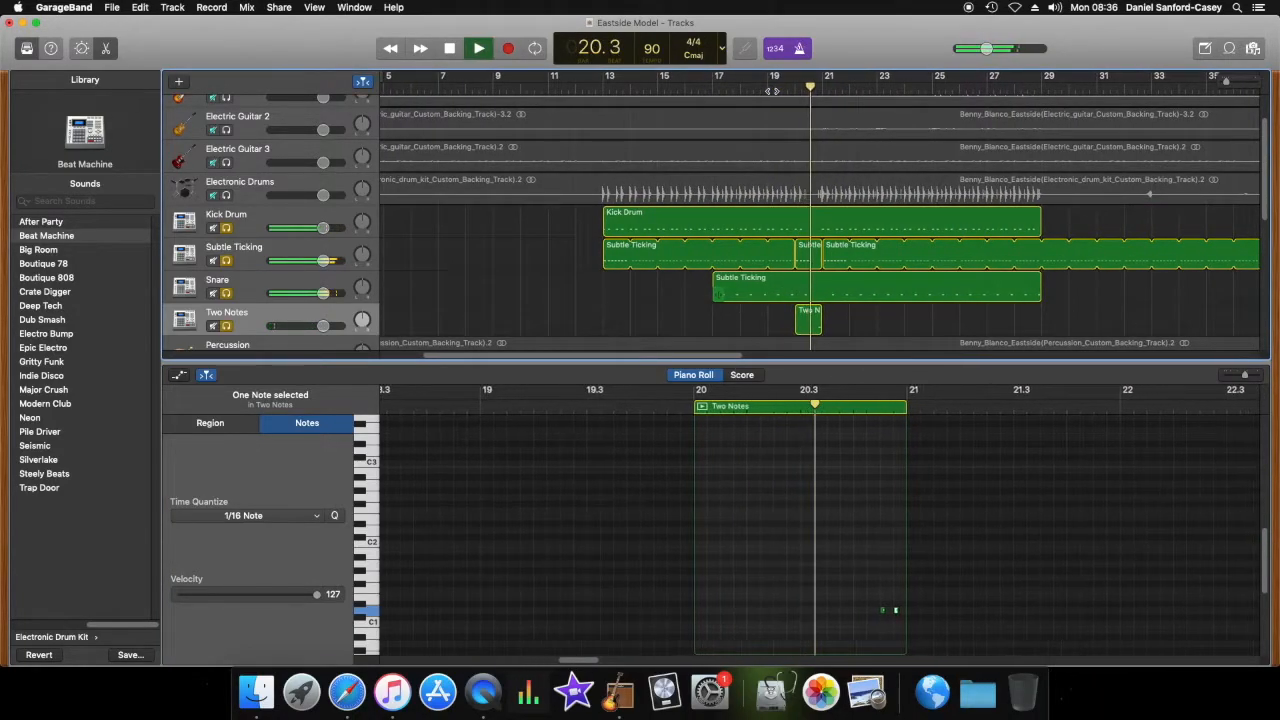
key(space)
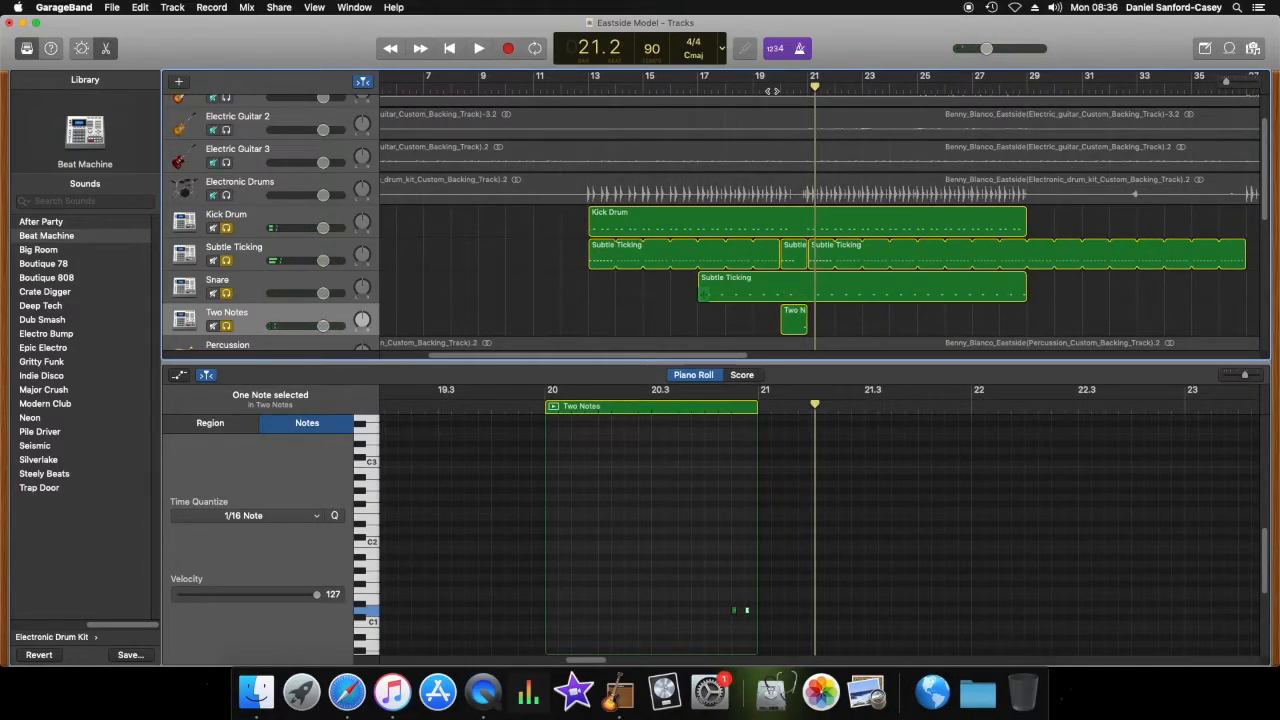
Step: Capture the whole screen, and duplicate the two Screenshot 8 slides in the Google Slides presentation
key(super+shift+3)
click(23, 23)
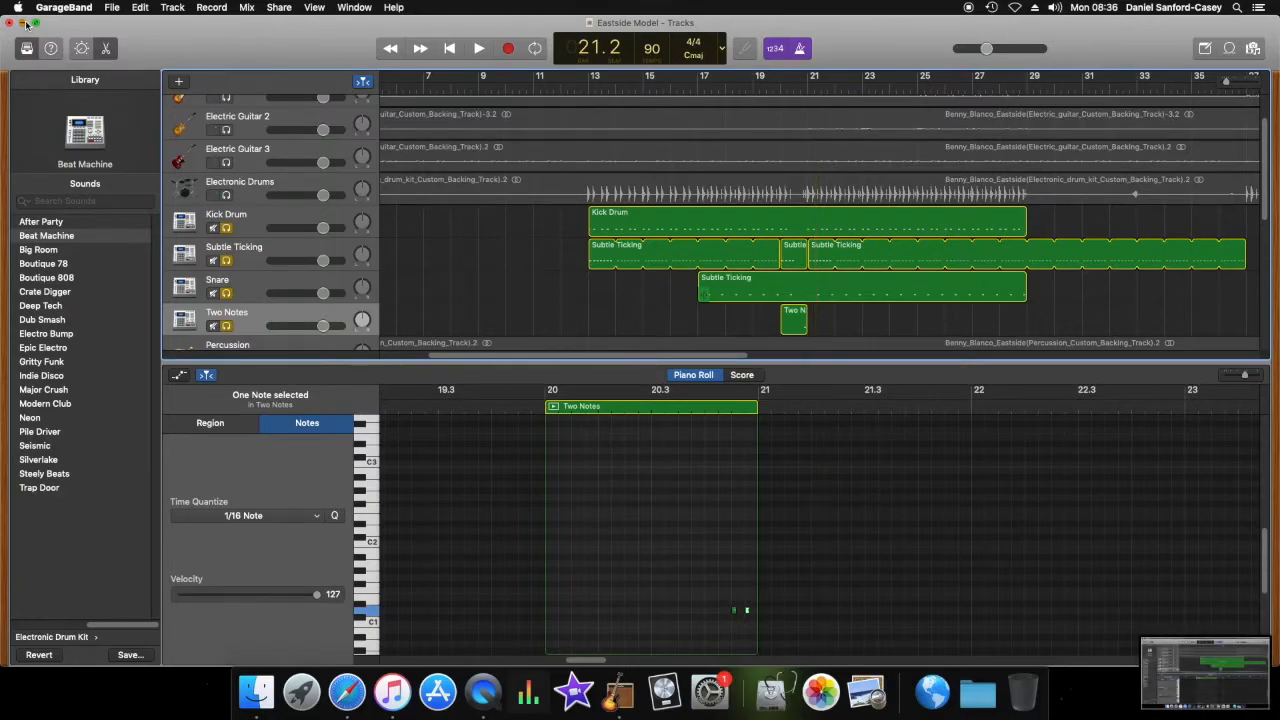
click(252, 496)
click(252, 510)
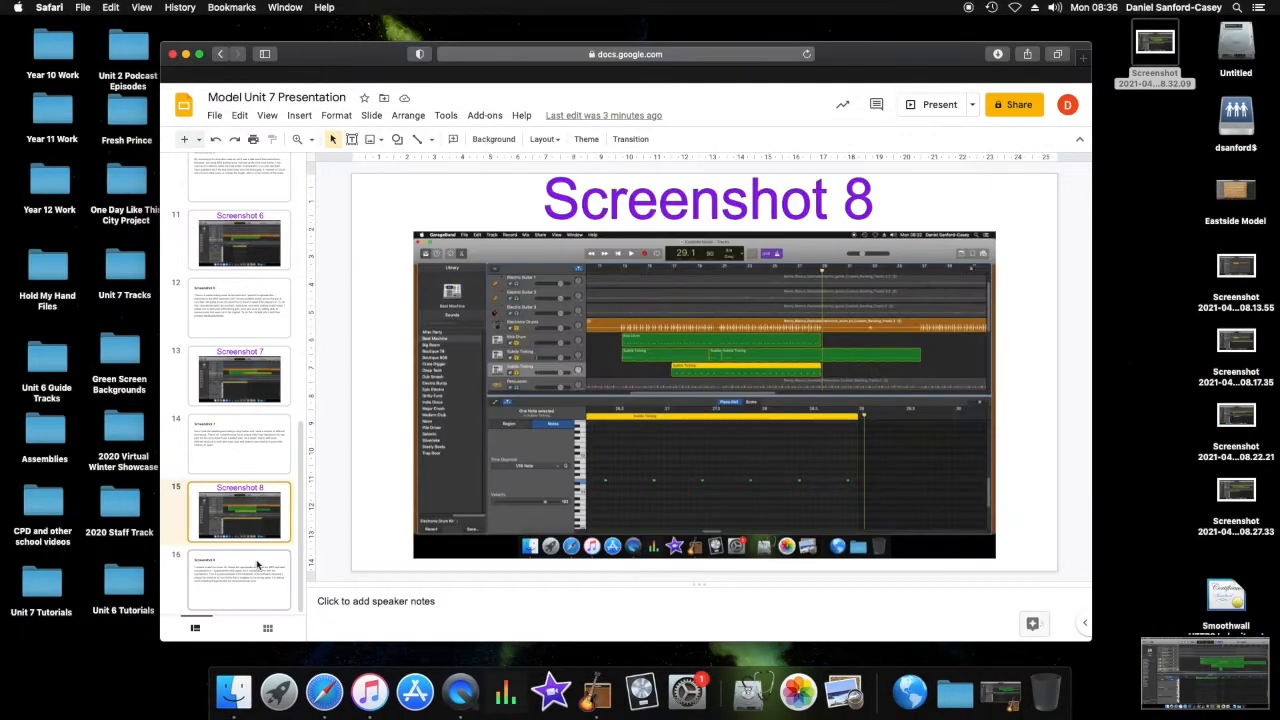
shift+click(260, 578)
right_click(262, 577)
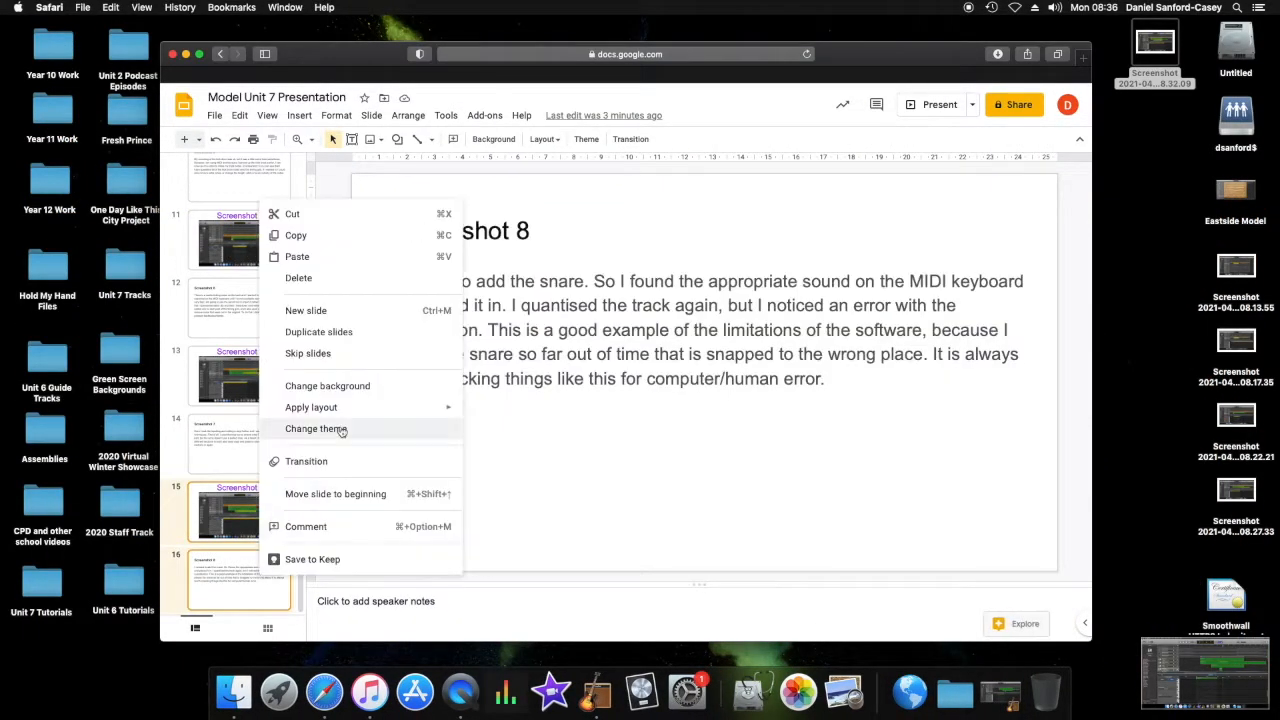
click(318, 331)
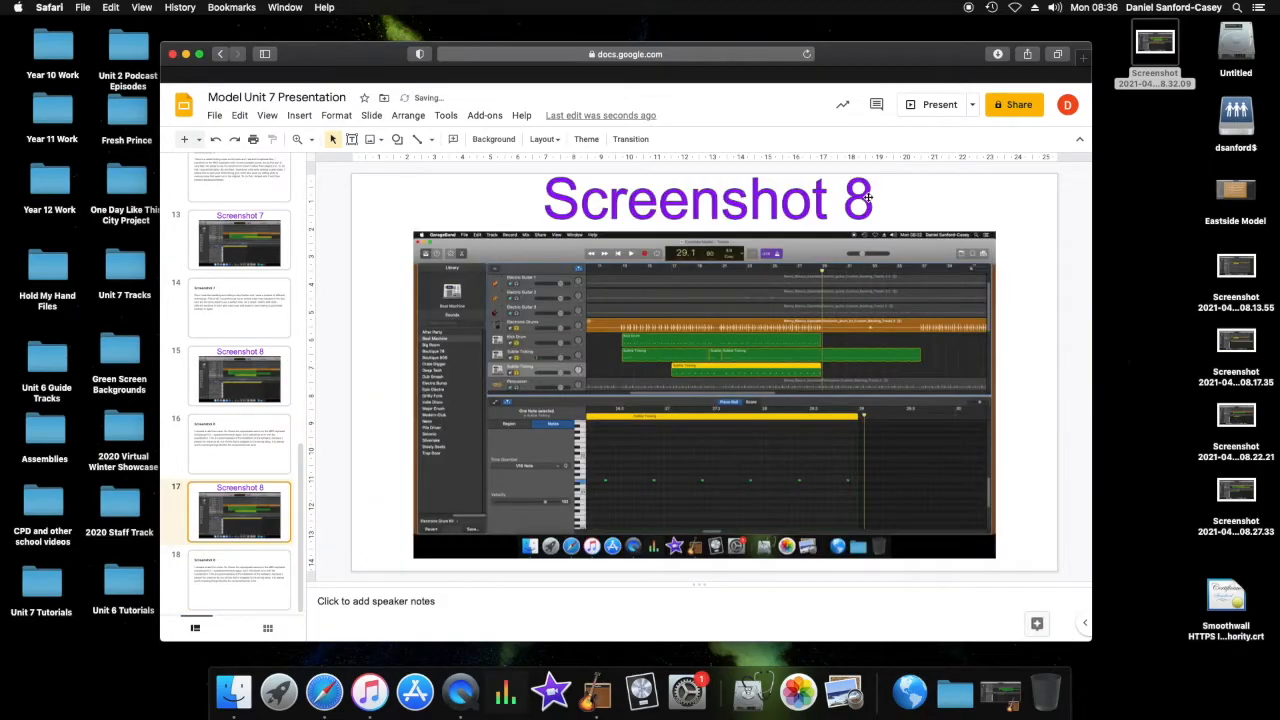
Step: Change the duplicated picture slide's heading to "Screenshot 9" and replace its image with the newly captured screenshot from the desktop
double_click(868, 197)
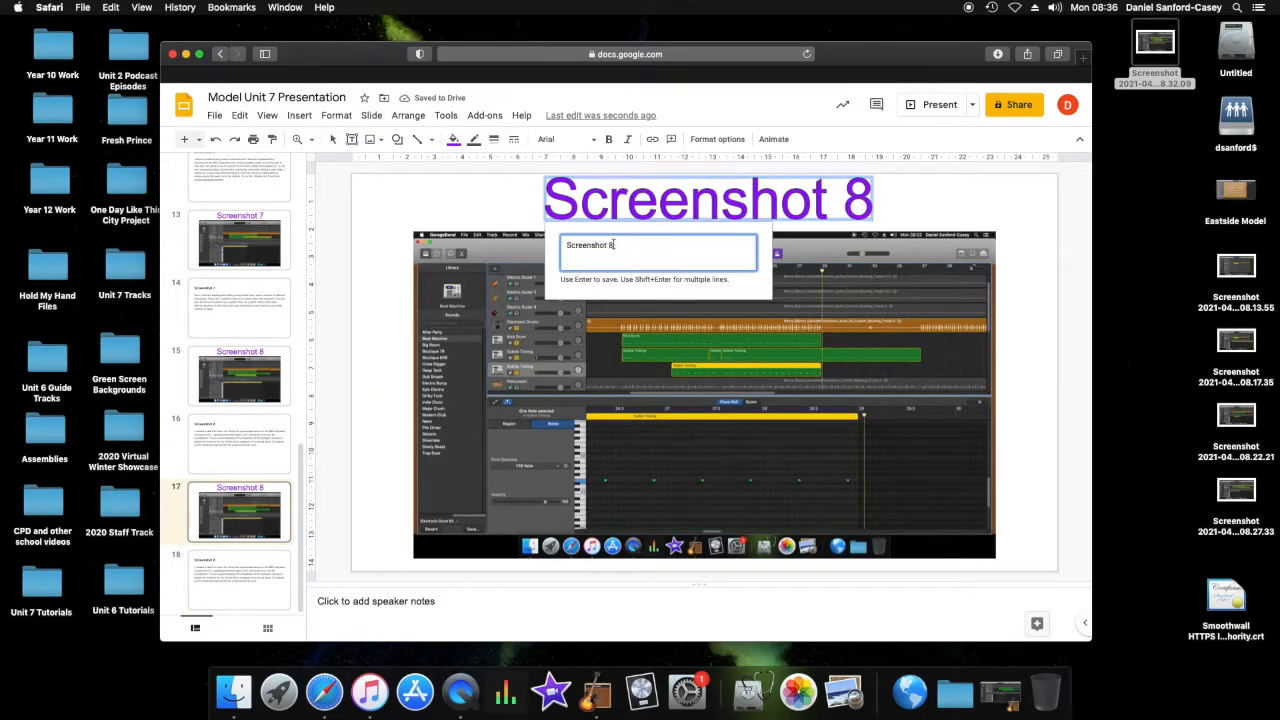
key(Return)
click(663, 384)
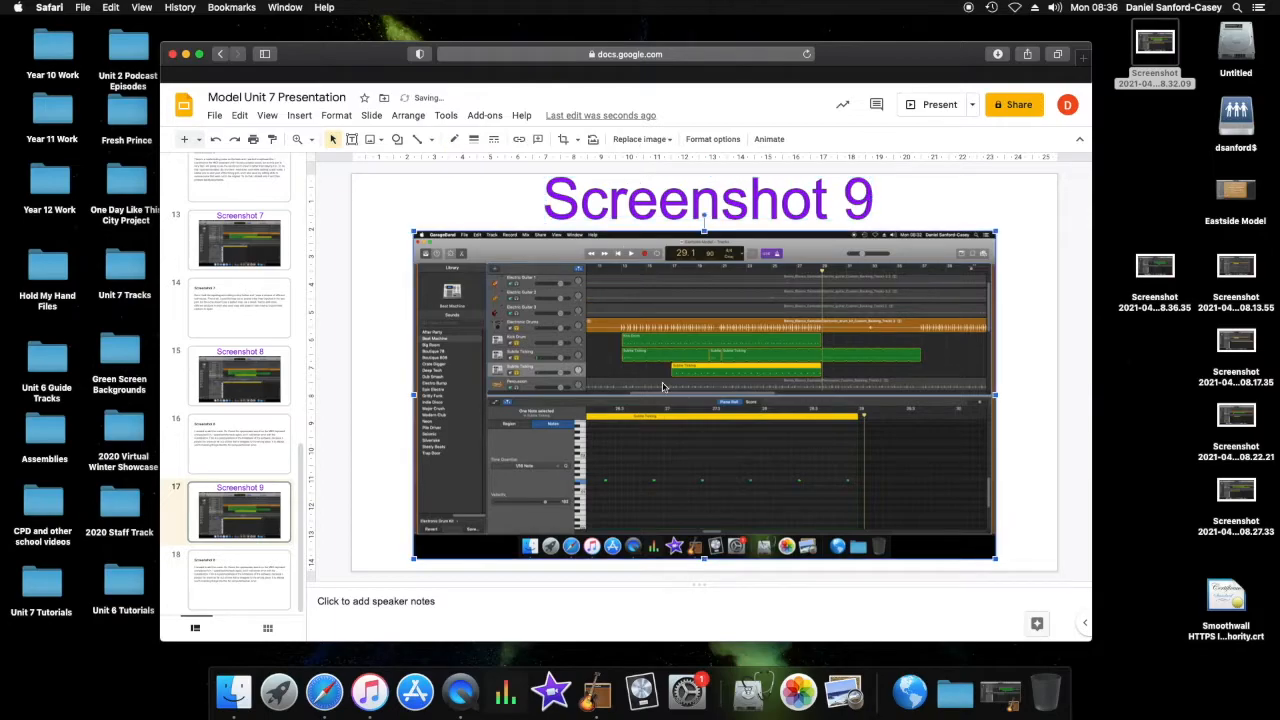
key(BackSpace)
drag(1163, 278, 560, 420)
right_click(727, 378)
mouse_move(850, 395)
click(915, 392)
Step: Change the duplicated description slide's heading to "Screenshot 9" and replace its body text with a new description starting "There was"
click(286, 594)
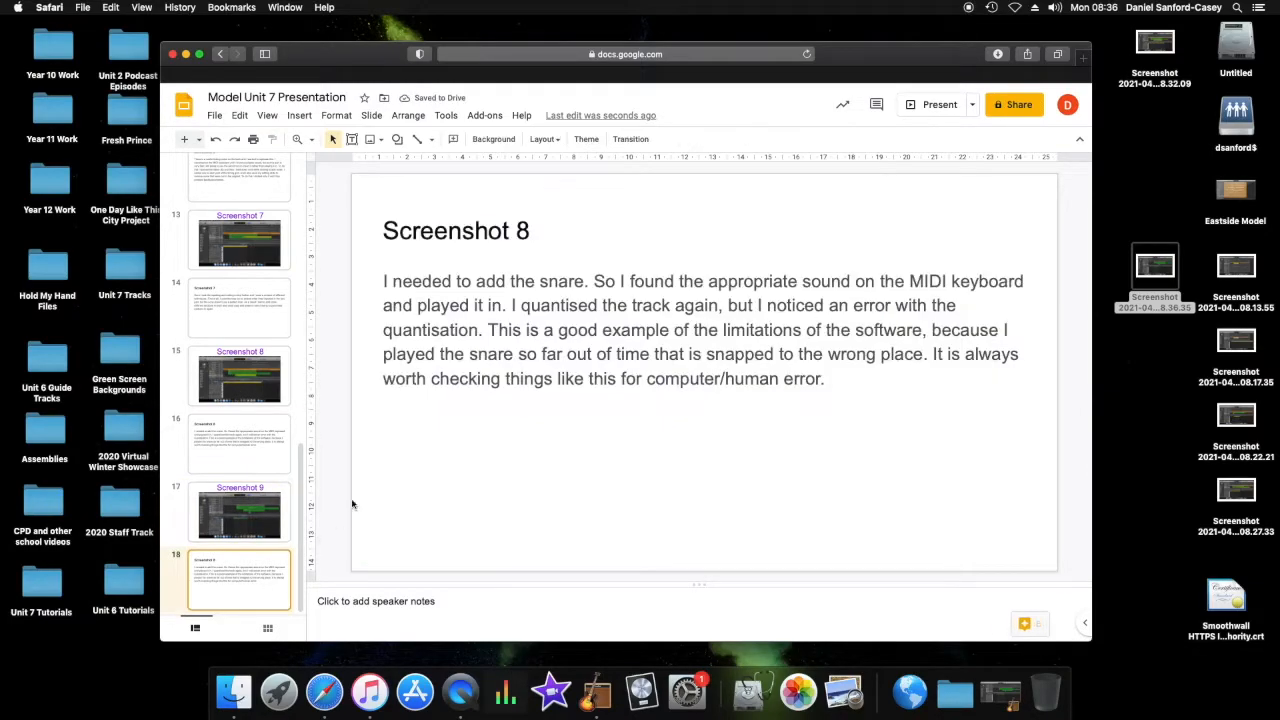
click(530, 231)
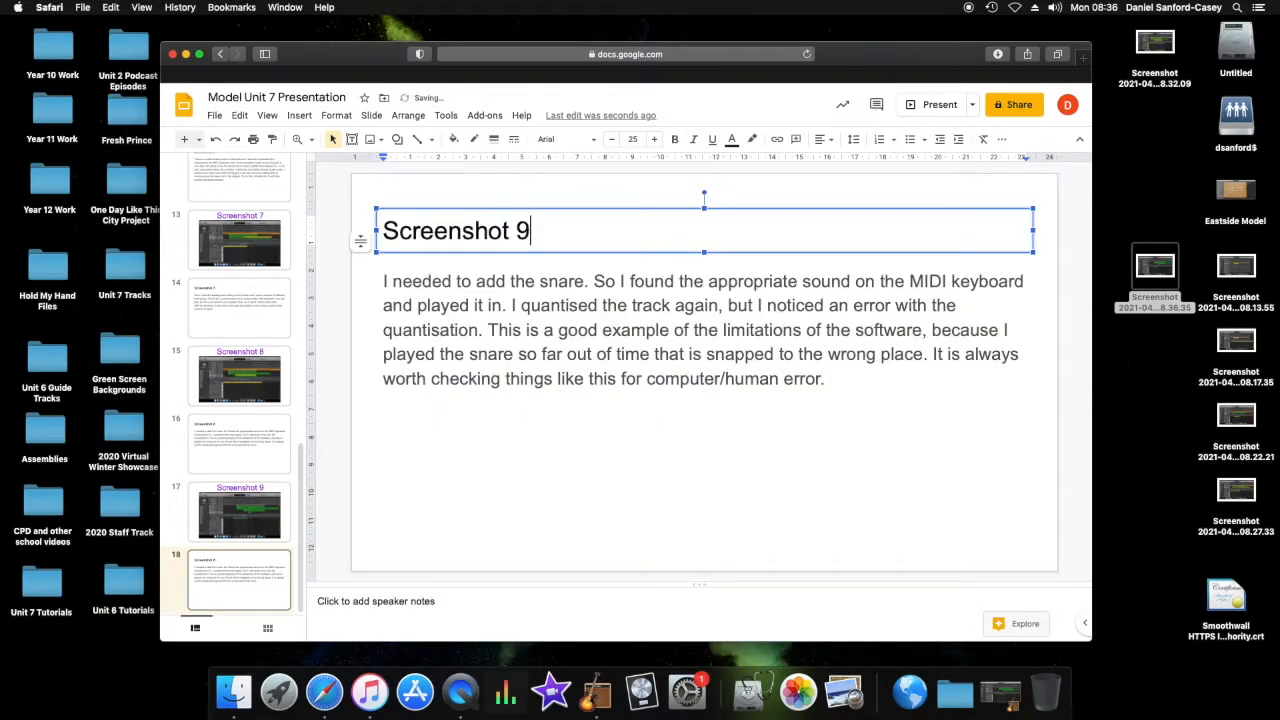
click(790, 377)
drag(826, 379, 378, 283)
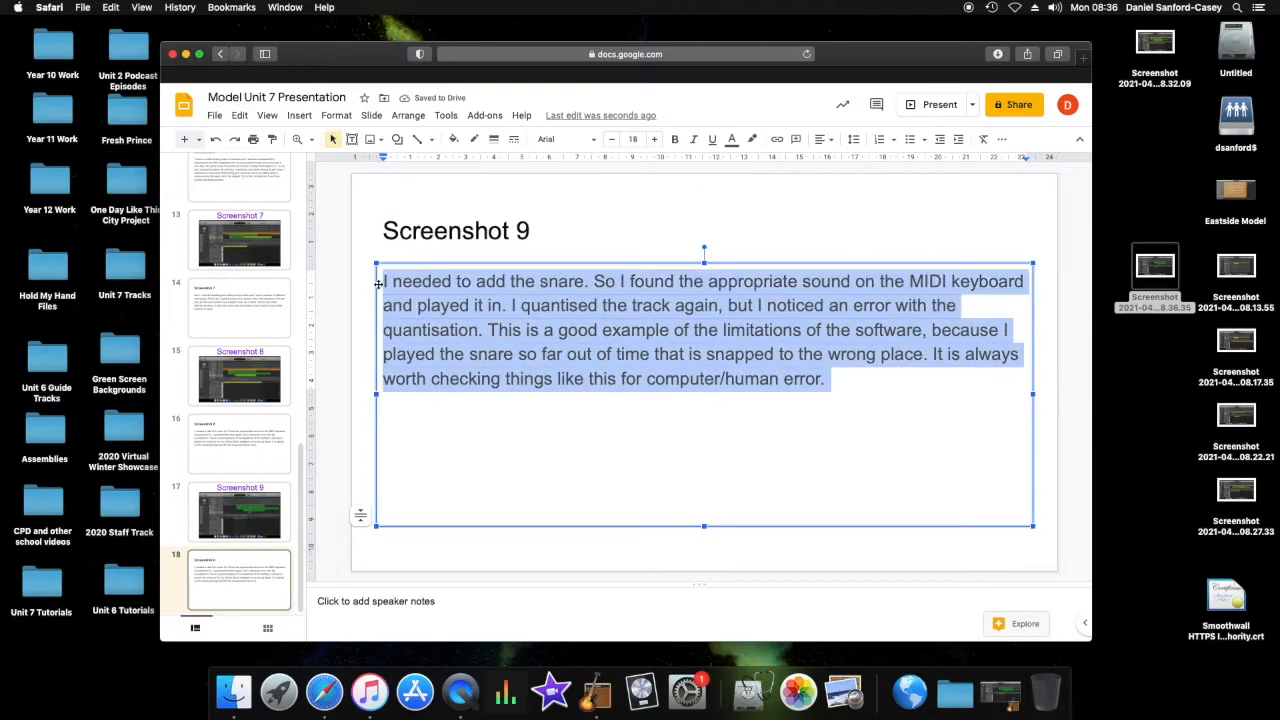
text(There was)
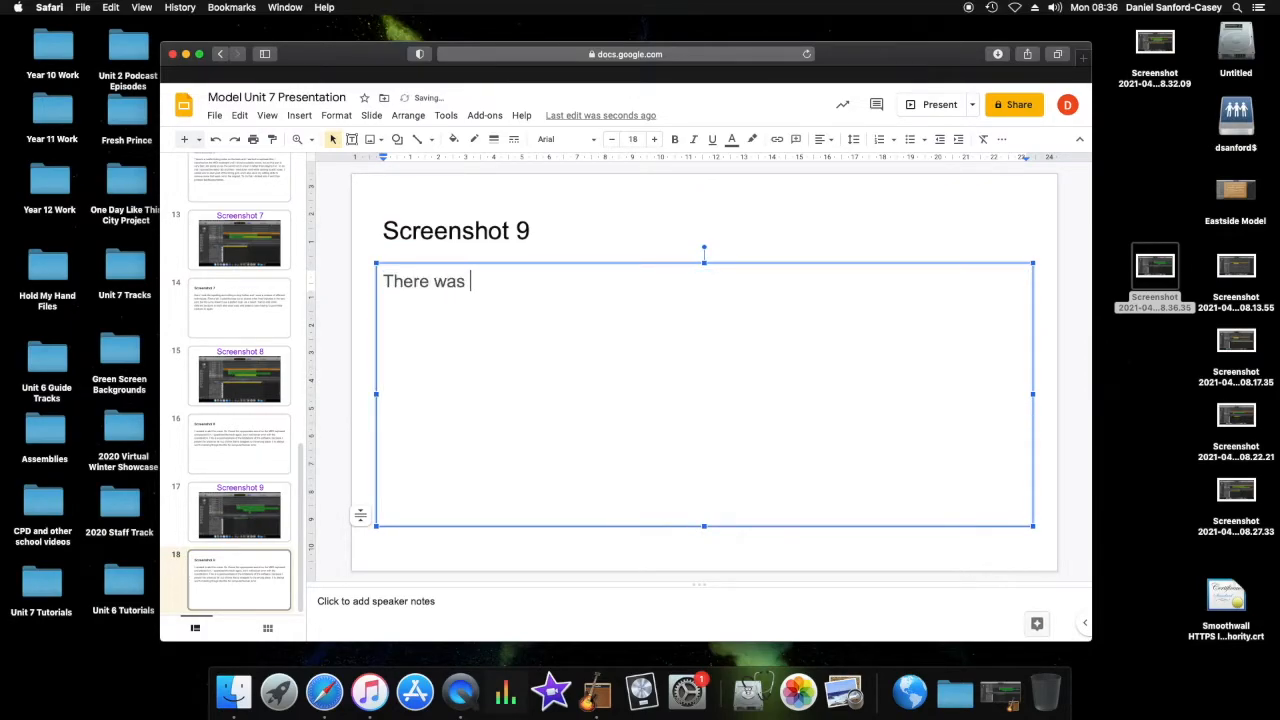